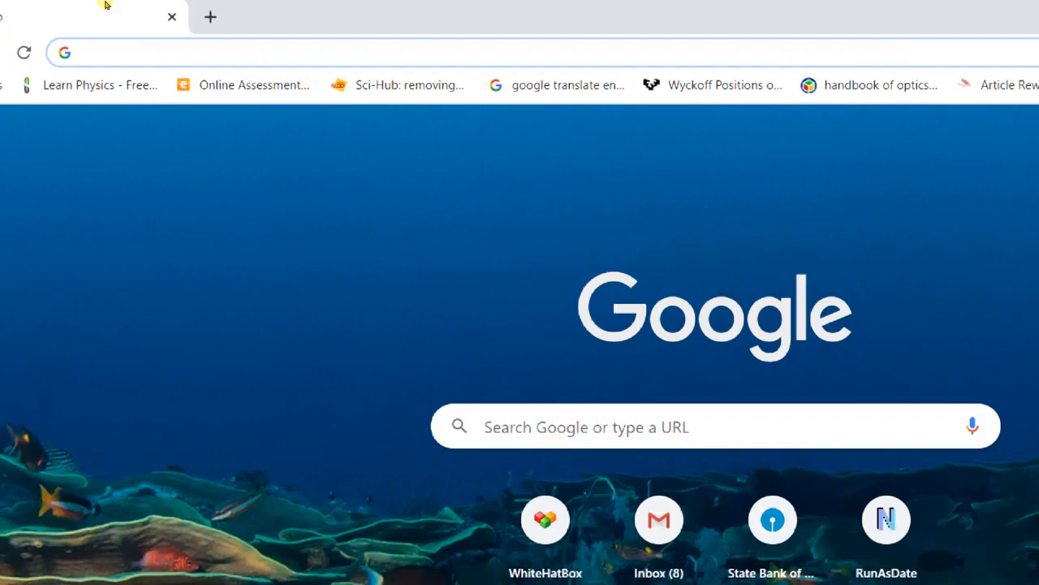
- Load forms.google.com in Chrome to reach the Google Forms home page
text(forms.google.com)
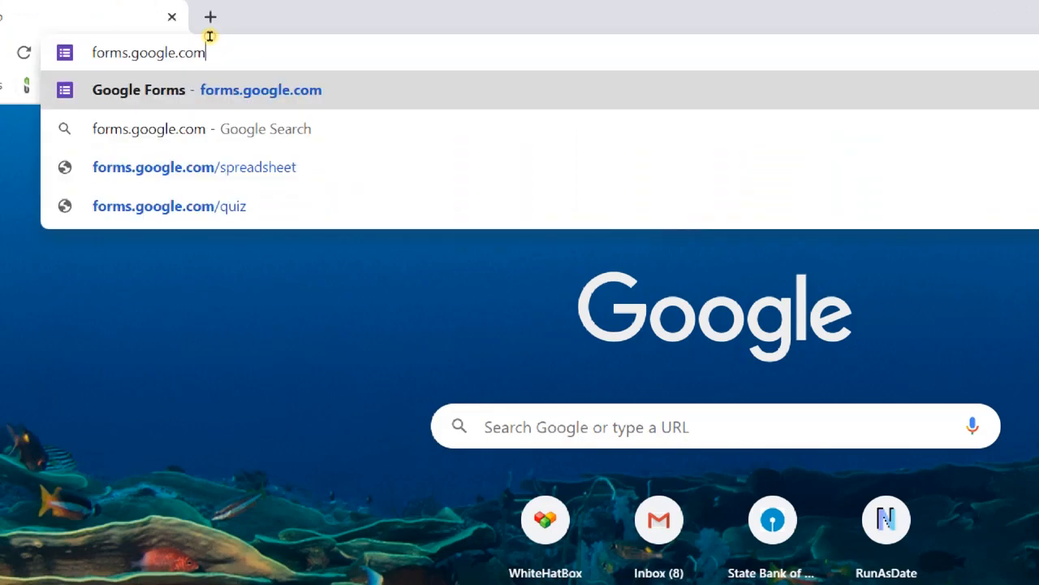
key(Return)
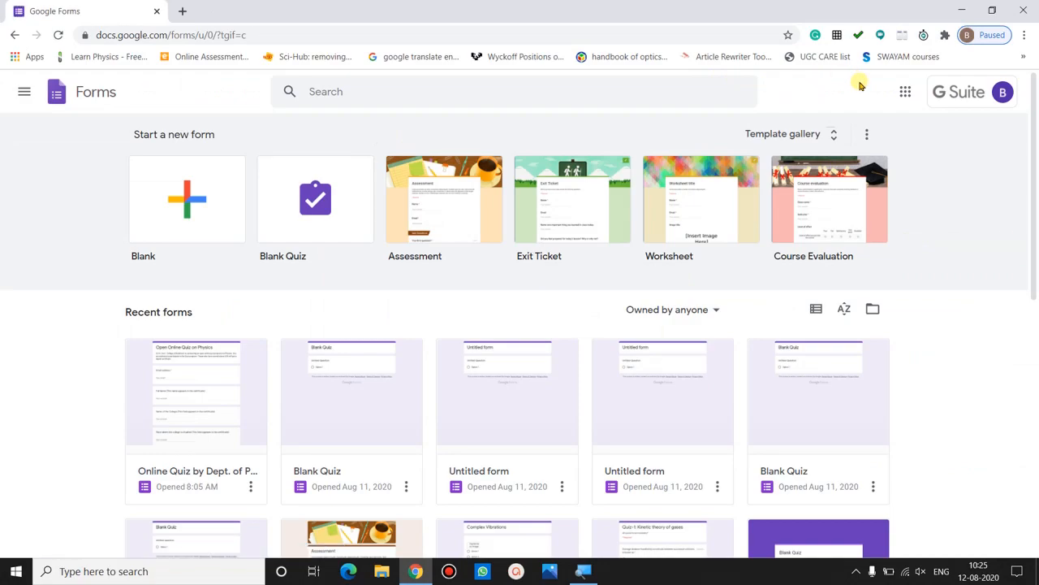
- Glance at the account menu, then start a new form from the Blank Quiz template
click(1003, 94)
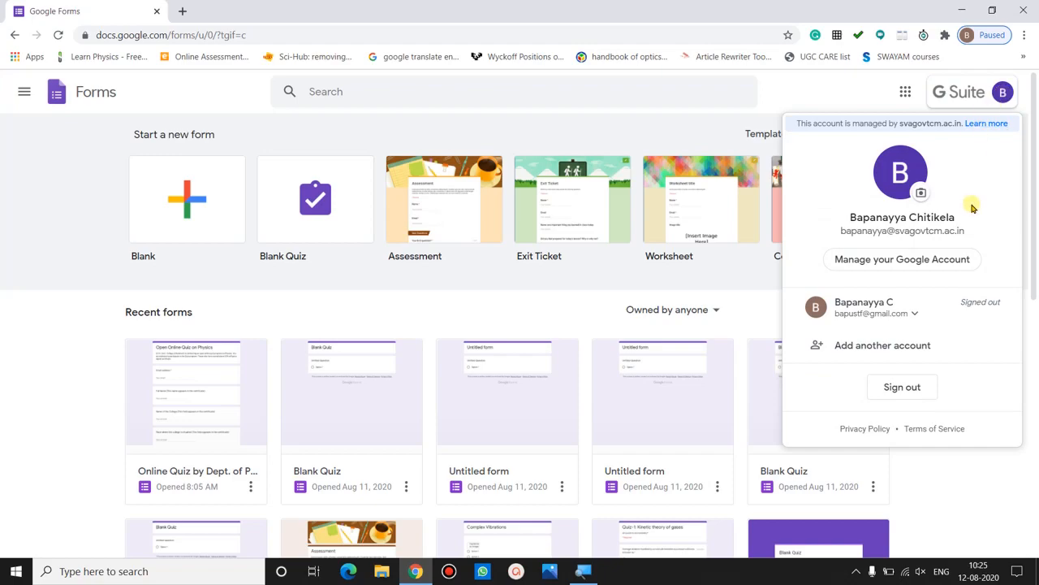
click(861, 91)
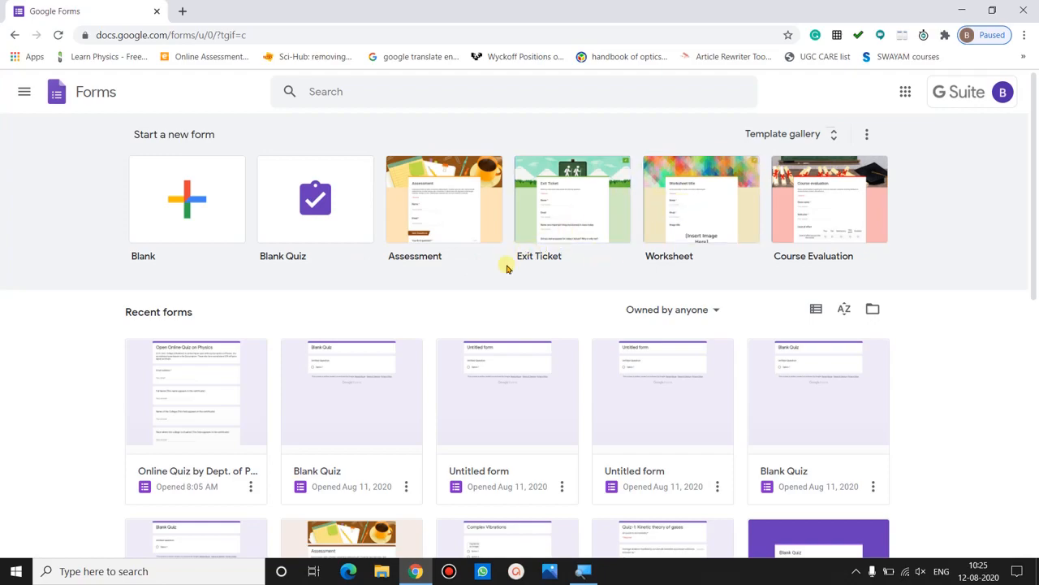
click(290, 234)
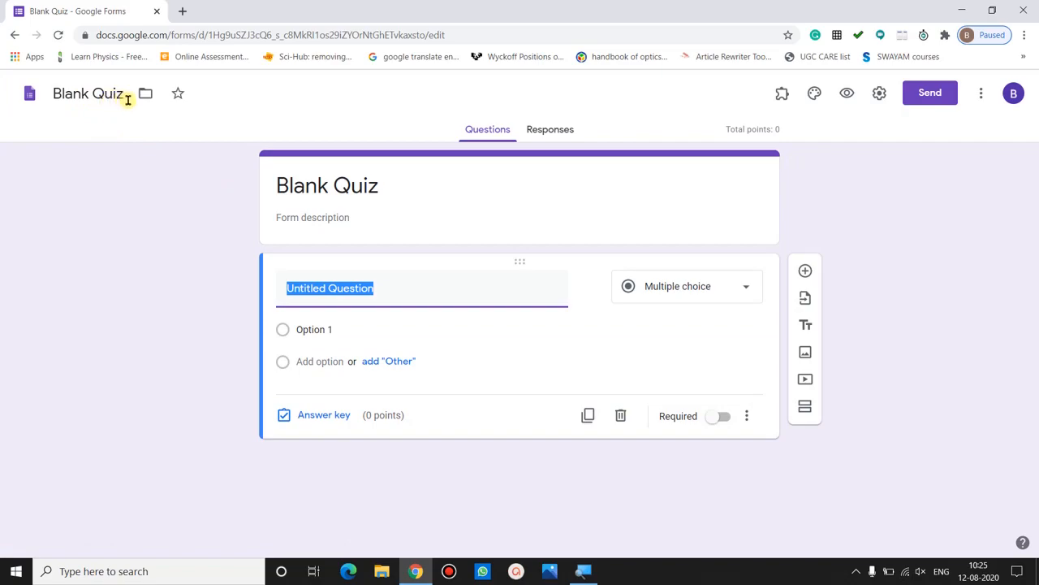
- Inspect the Blank Quiz title and Responses tab, then return to the Forms home page
click(321, 186)
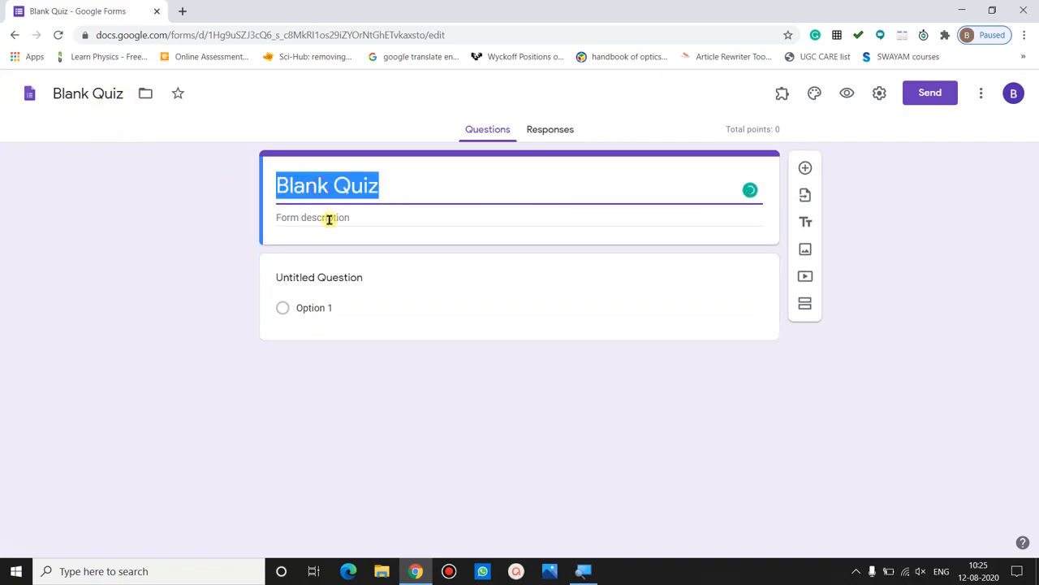
click(198, 304)
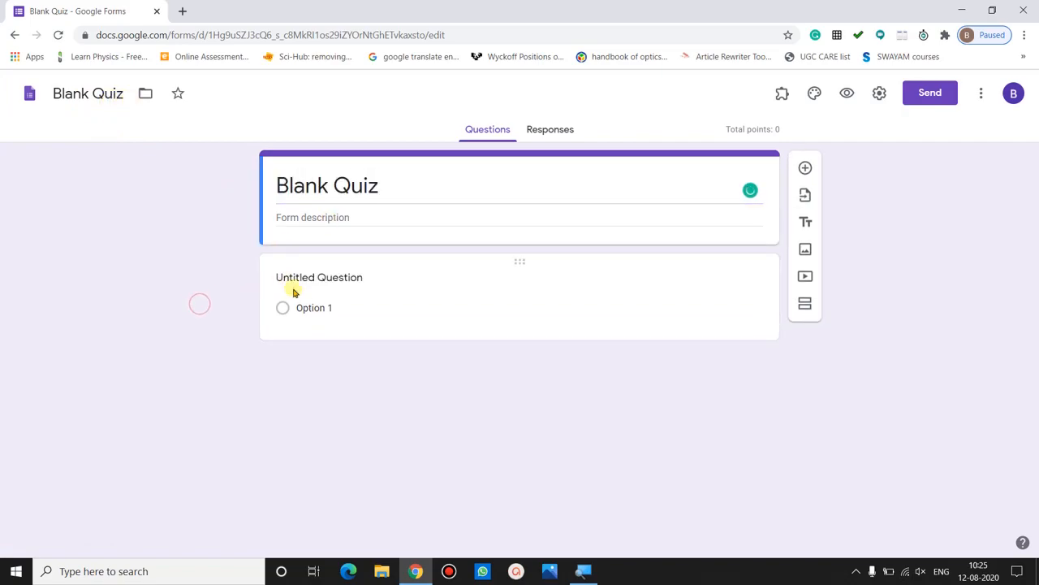
click(555, 132)
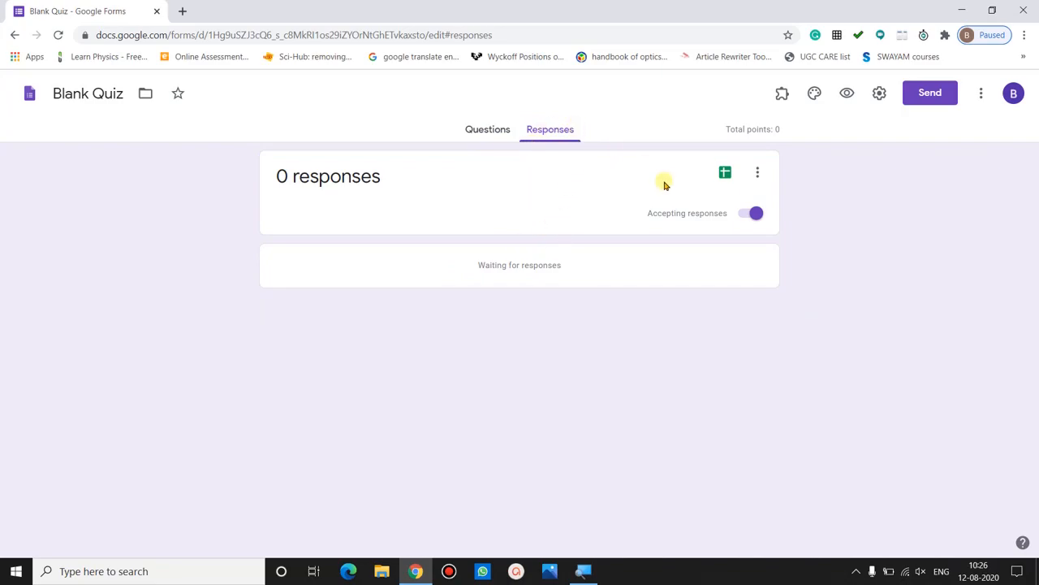
click(724, 171)
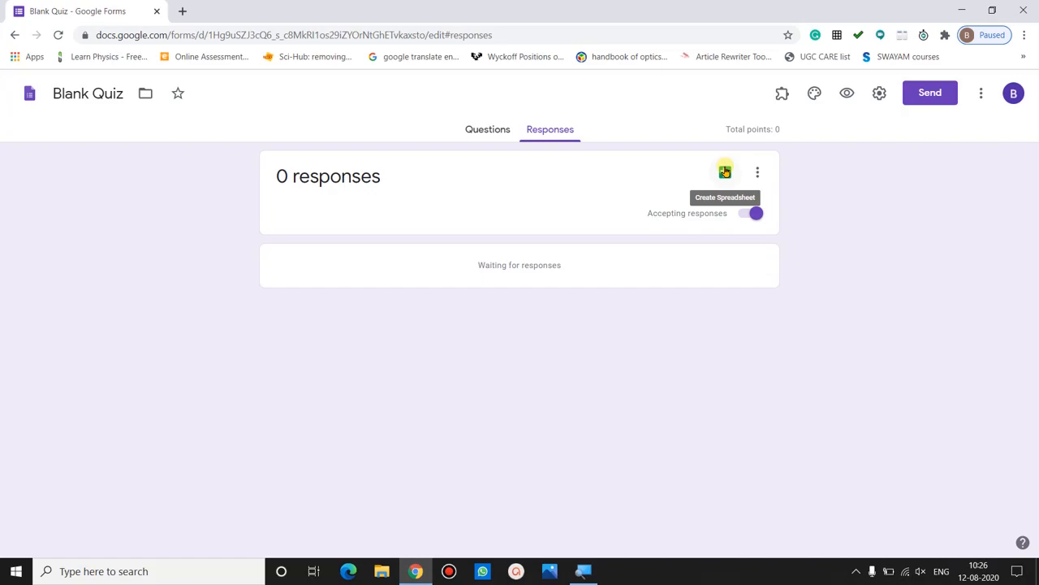
click(726, 173)
click(487, 129)
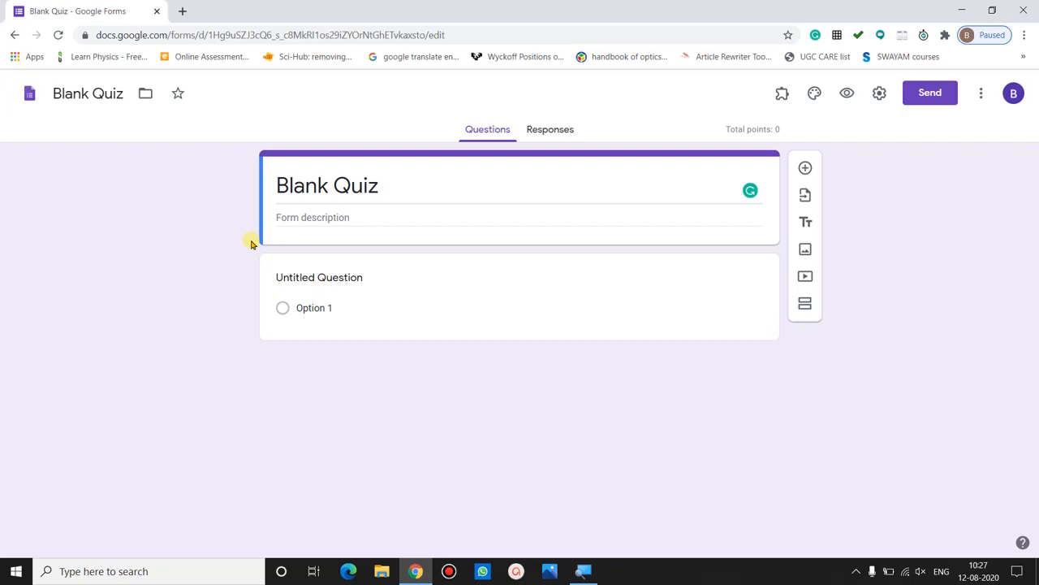
click(23, 35)
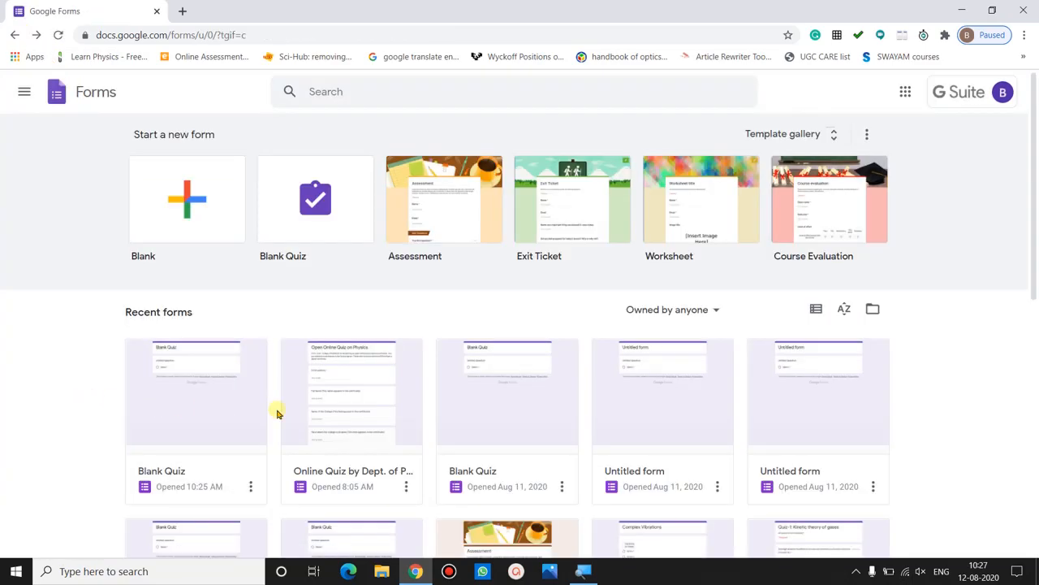
- Open the Online Quiz by Dept. of Physics form, read its long title, and return to Blank Quiz
click(344, 401)
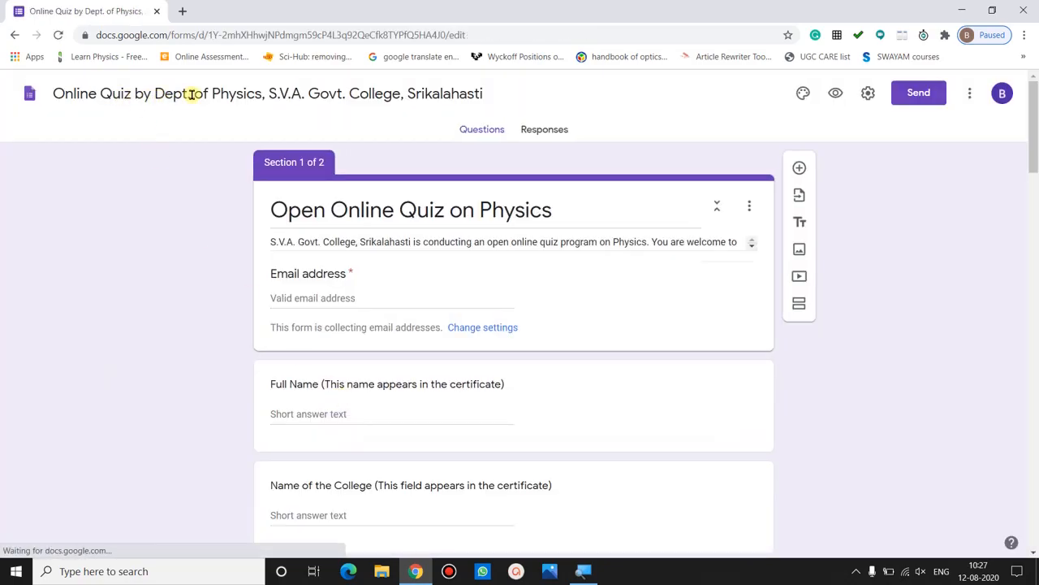
click(192, 93)
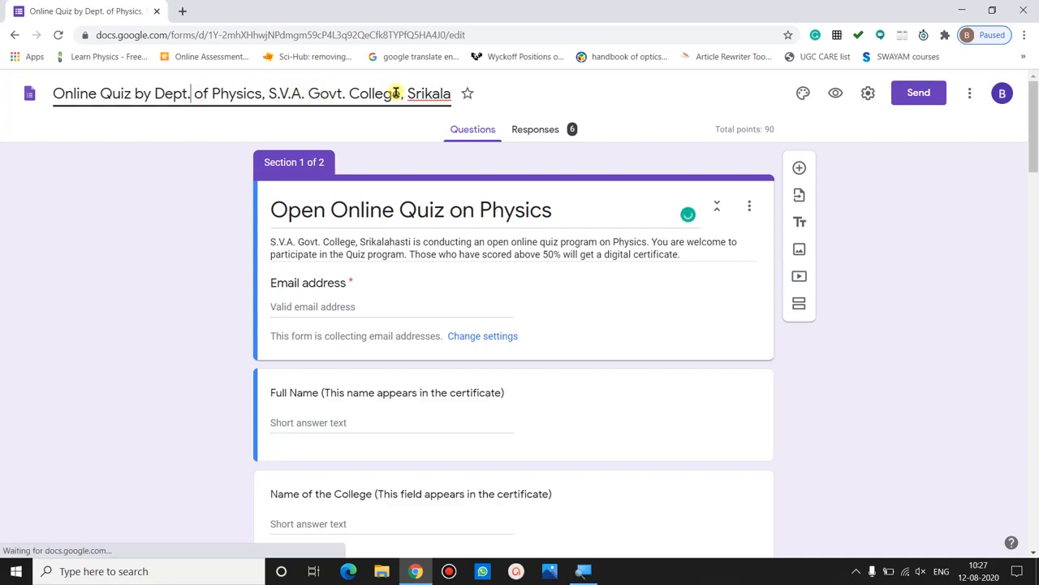
click(439, 98)
key(Right)
key(Right)
key(Right)
key(Right)
key(Right)
key(Right)
key(Right)
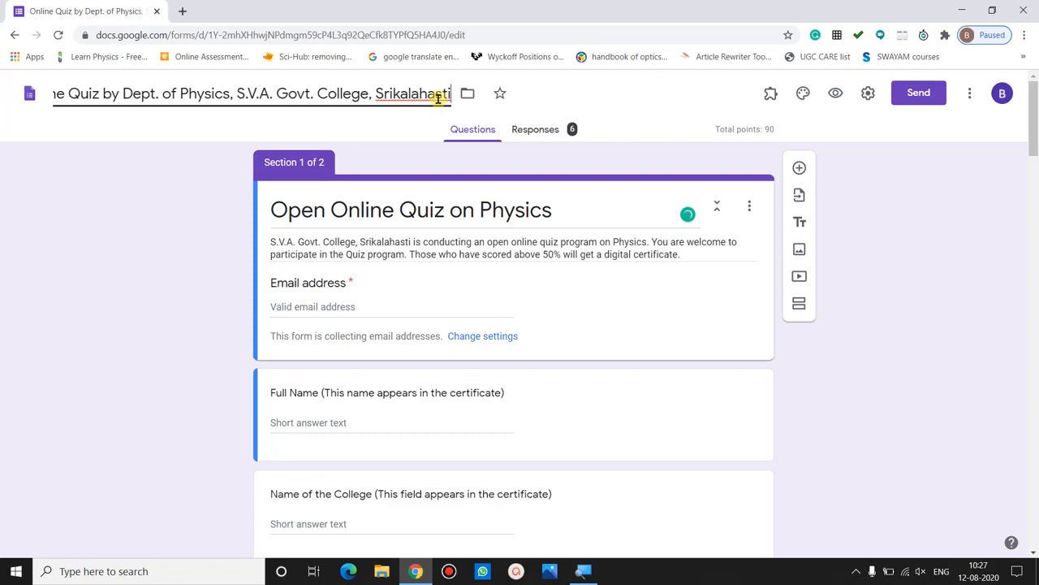
click(163, 125)
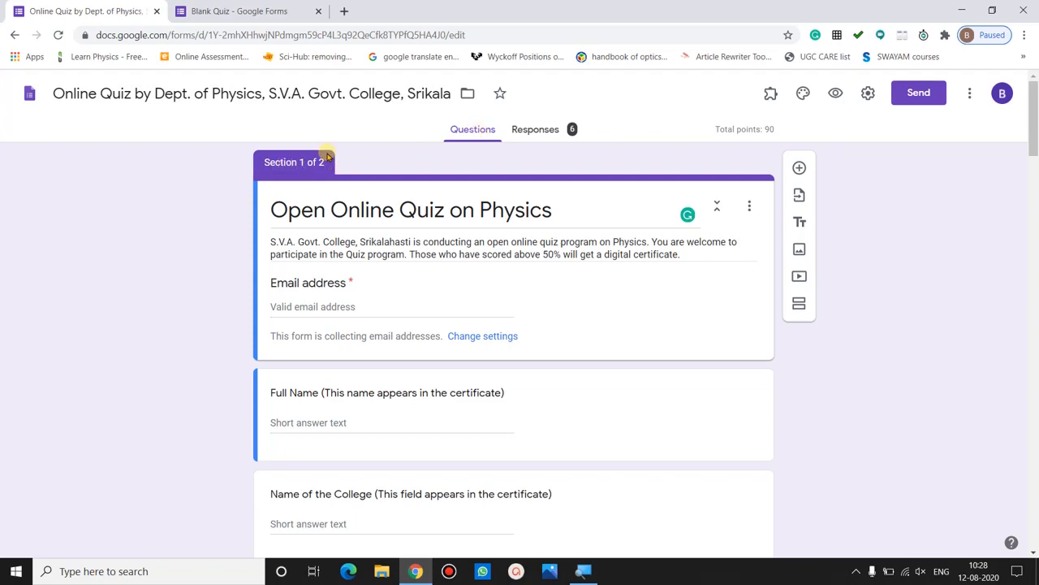
click(327, 154)
click(239, 11)
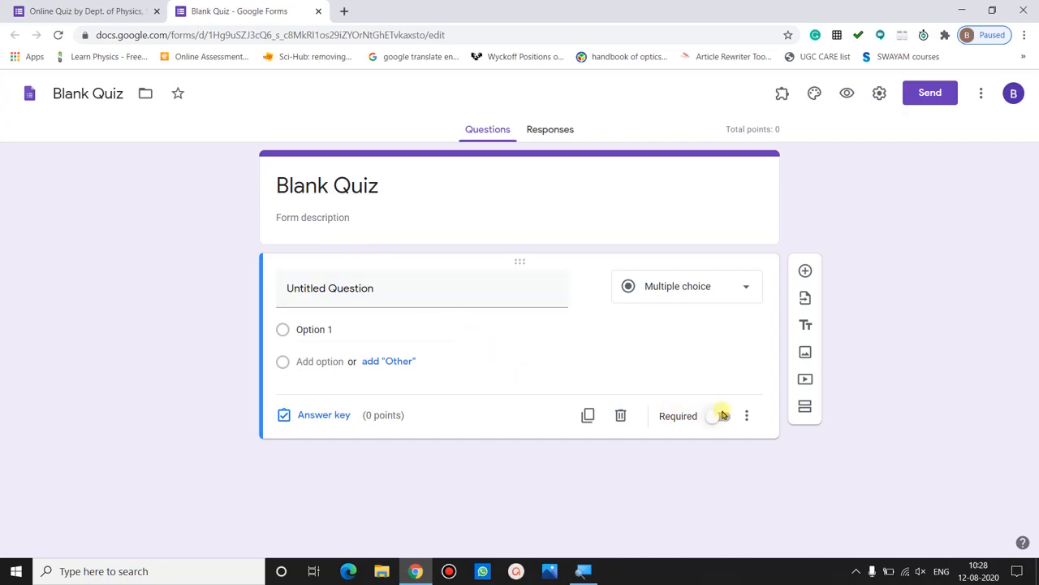
- Add an Untitled Section after the first question and check the quiz and section titles
click(803, 408)
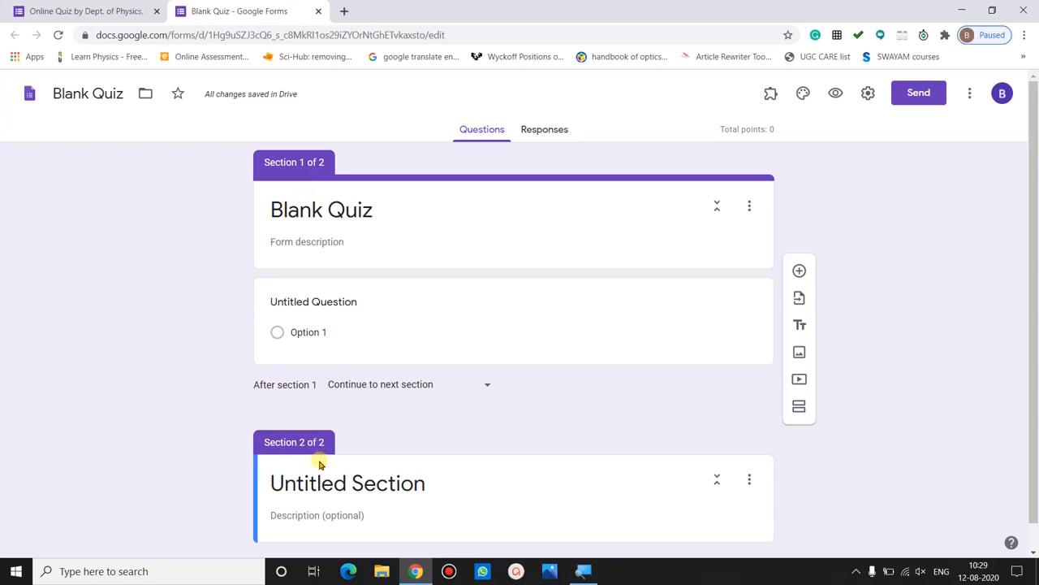
click(331, 213)
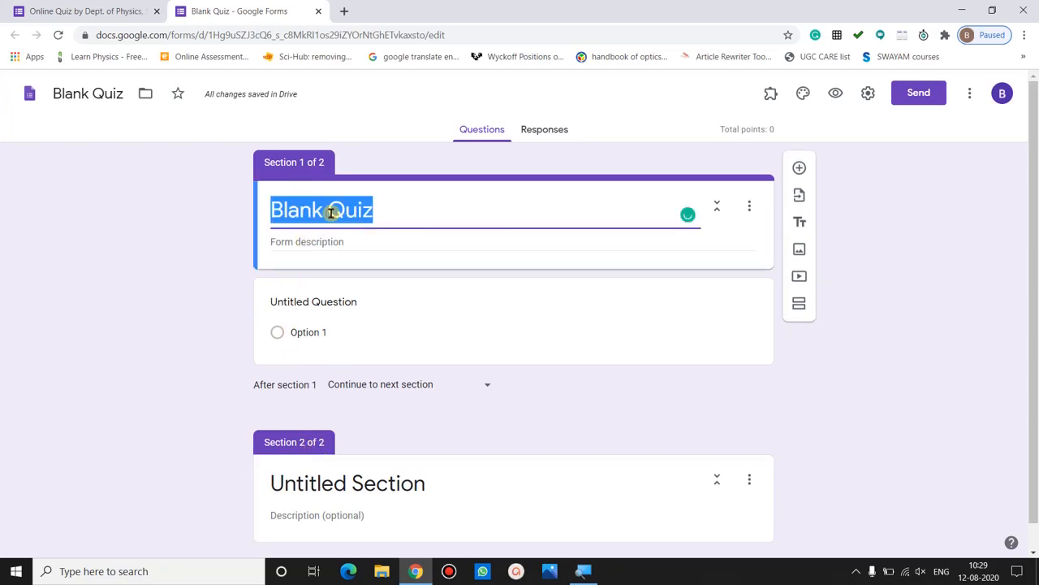
click(217, 310)
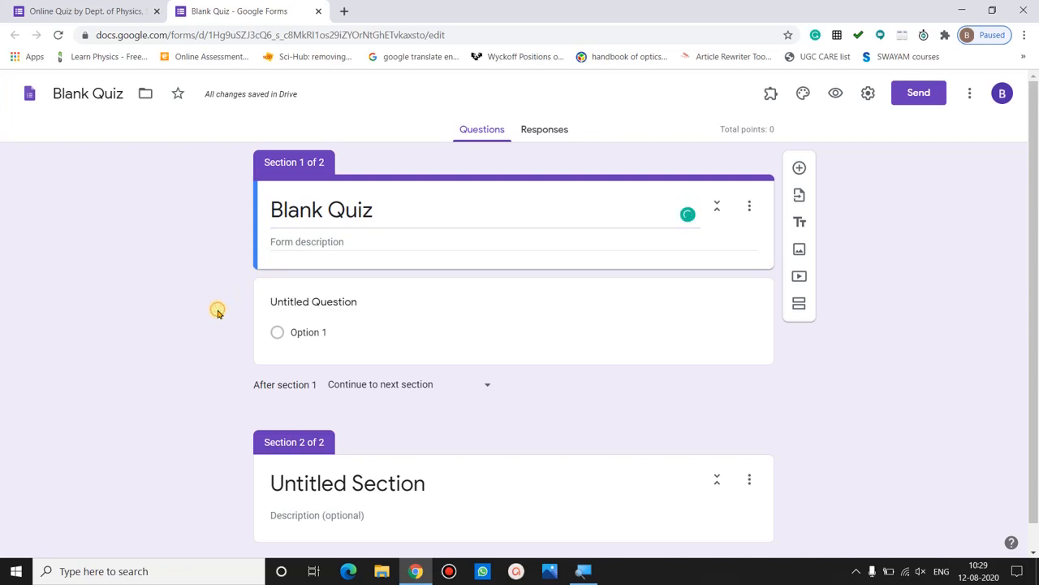
click(322, 221)
click(237, 461)
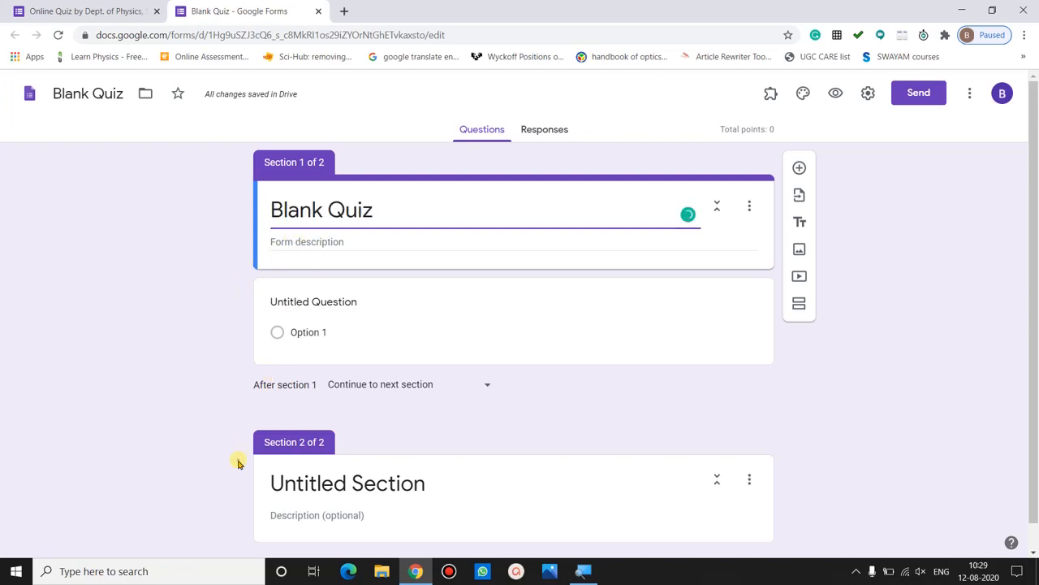
click(317, 482)
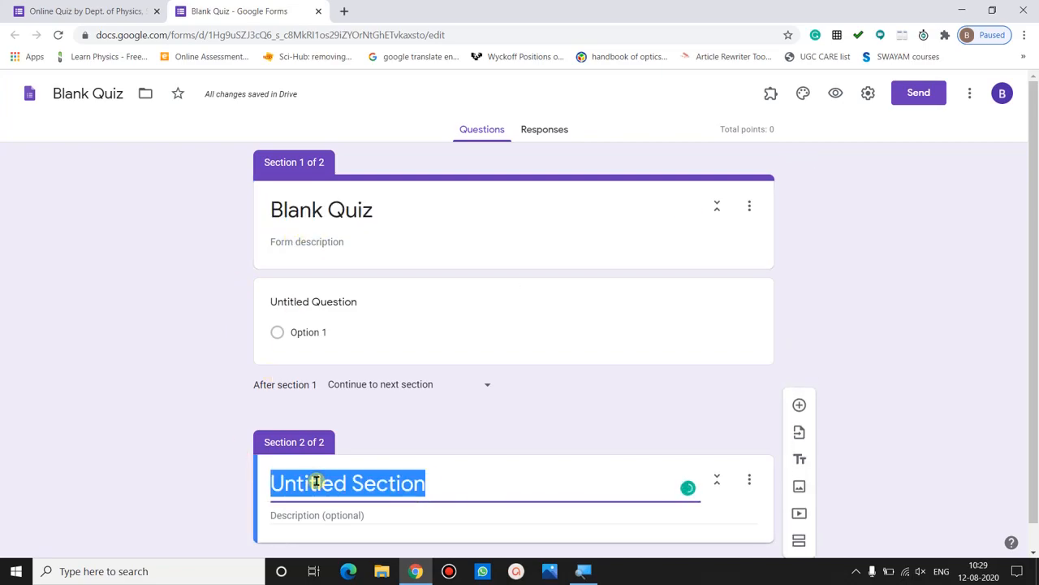
click(348, 435)
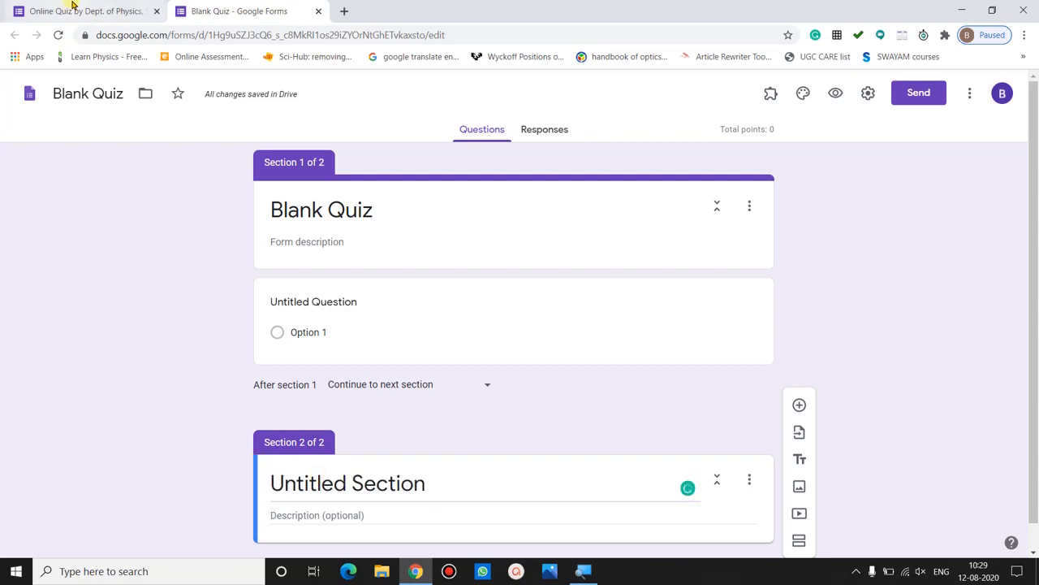
- Compare the physics quiz's title and description with the Blank Quiz form
click(72, 6)
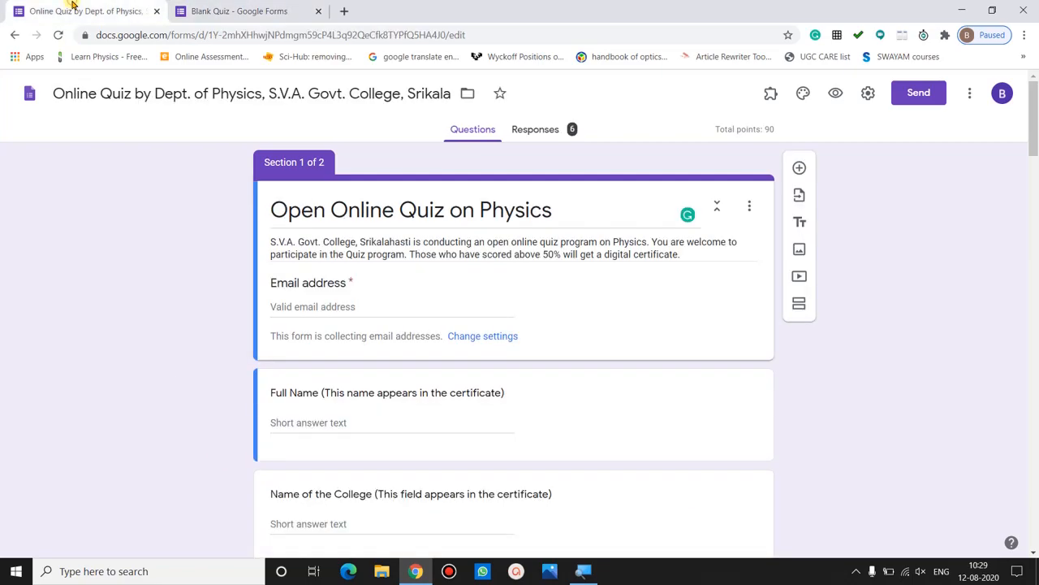
click(317, 210)
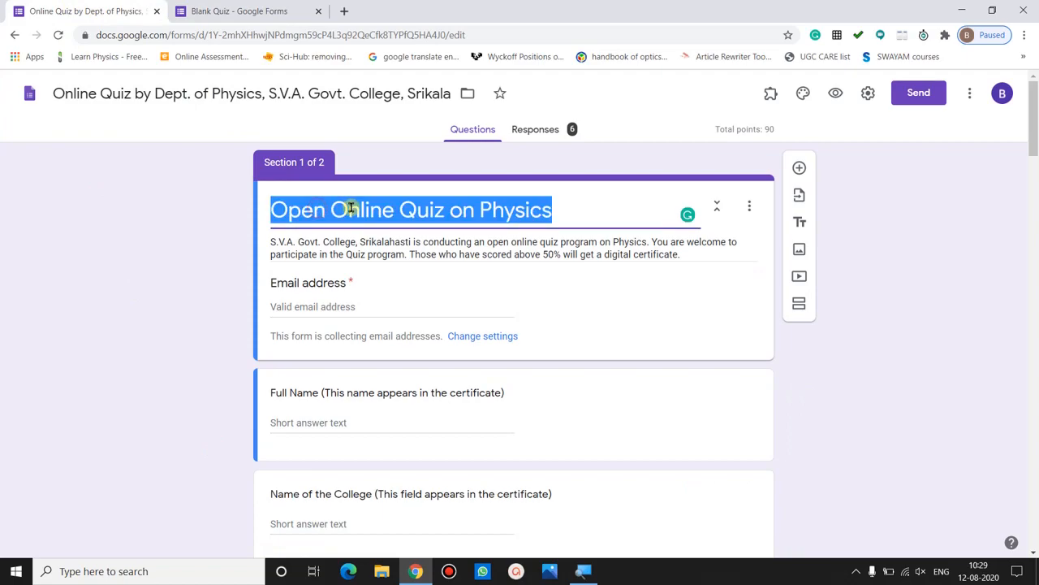
triple_click(414, 254)
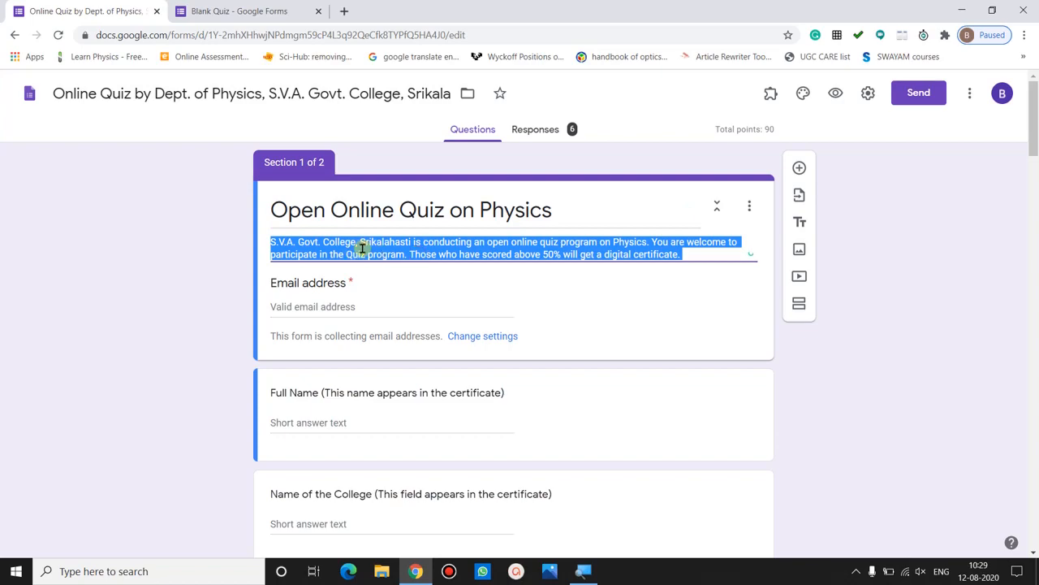
click(218, 9)
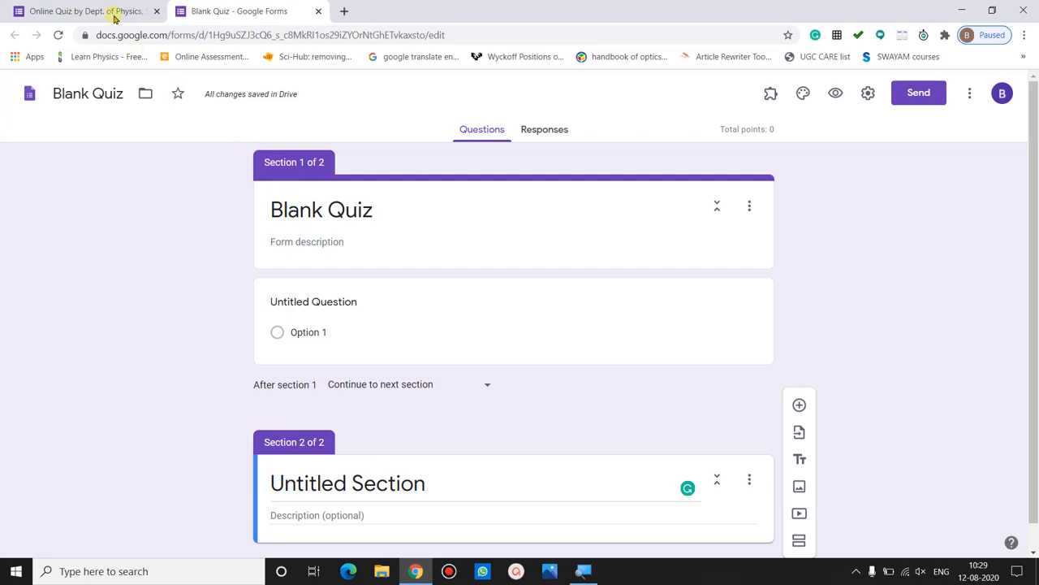
click(85, 12)
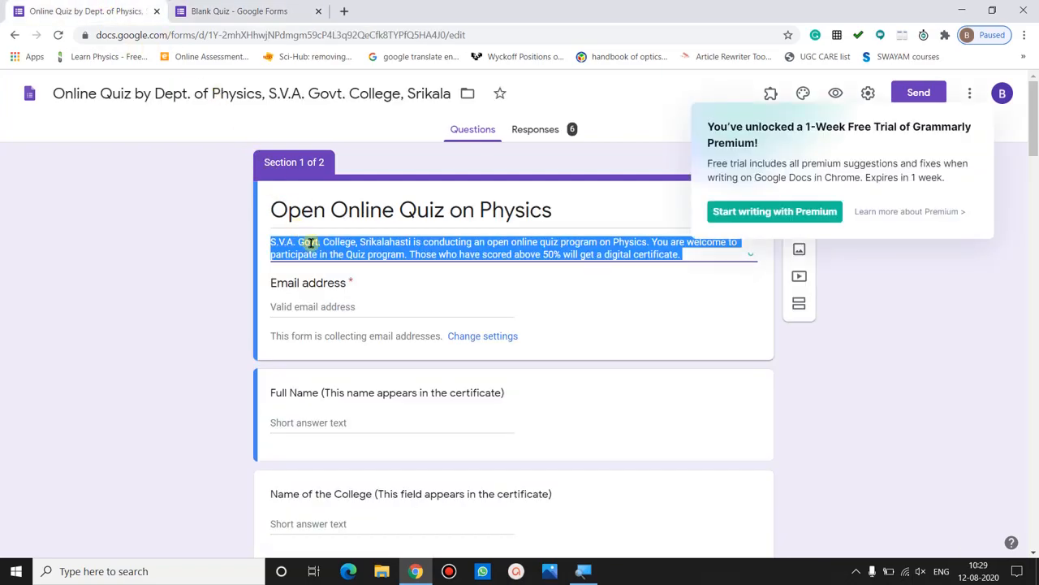
click(223, 246)
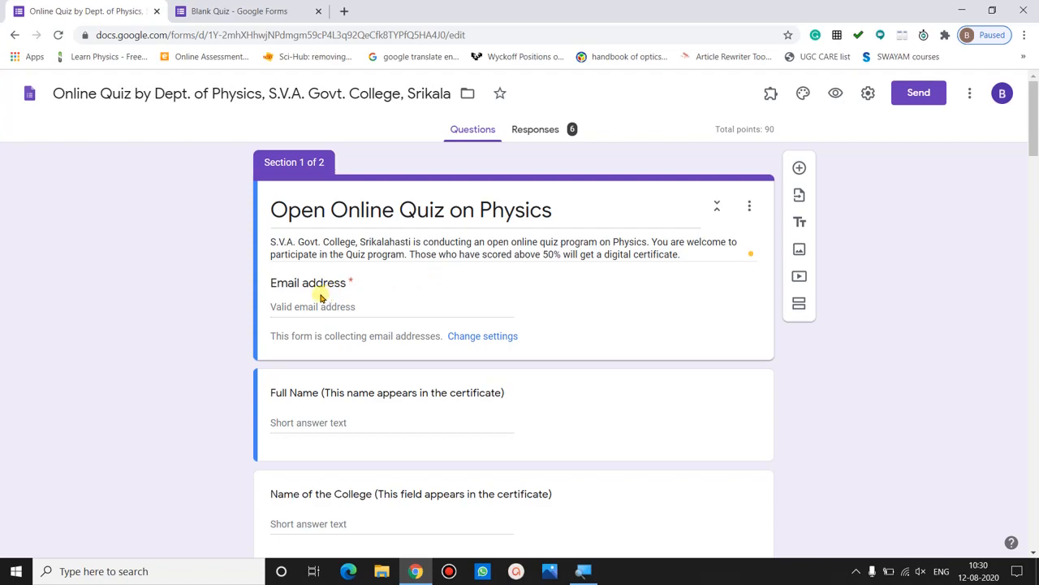
click(214, 7)
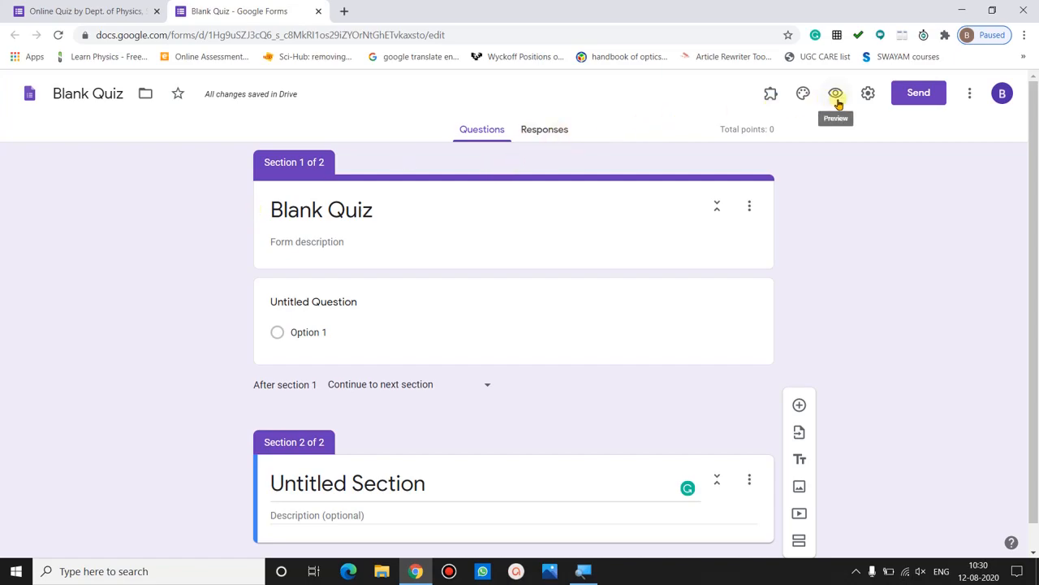
- Collect email addresses, always send response receipts, and remove the college-users restriction
click(866, 96)
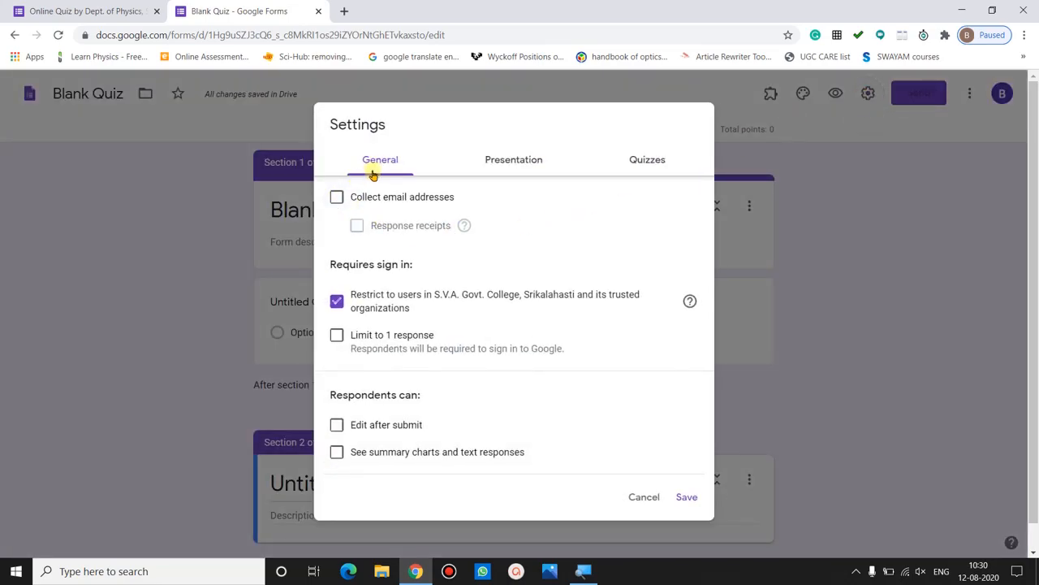
click(338, 200)
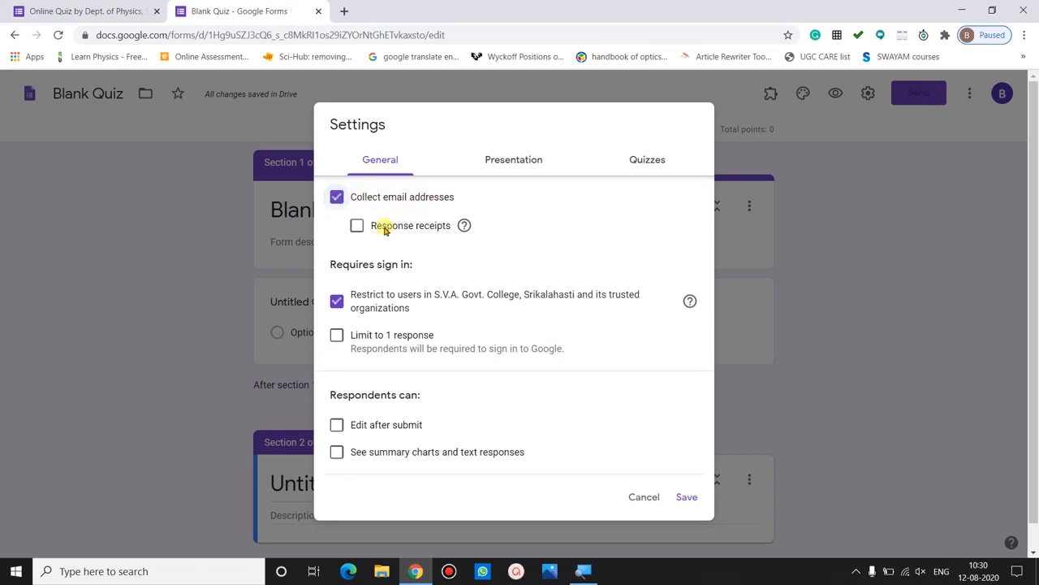
click(357, 229)
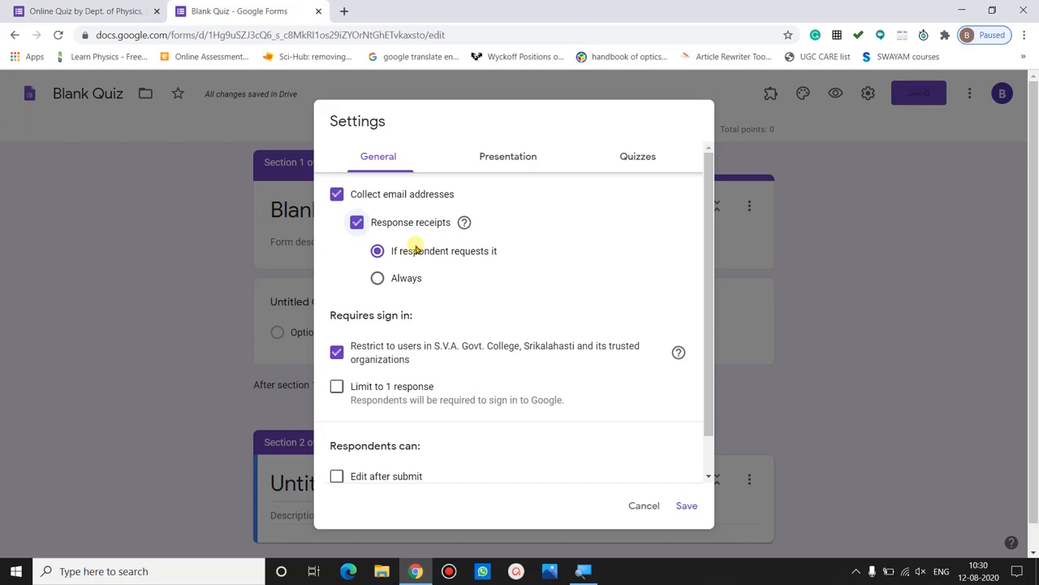
click(378, 279)
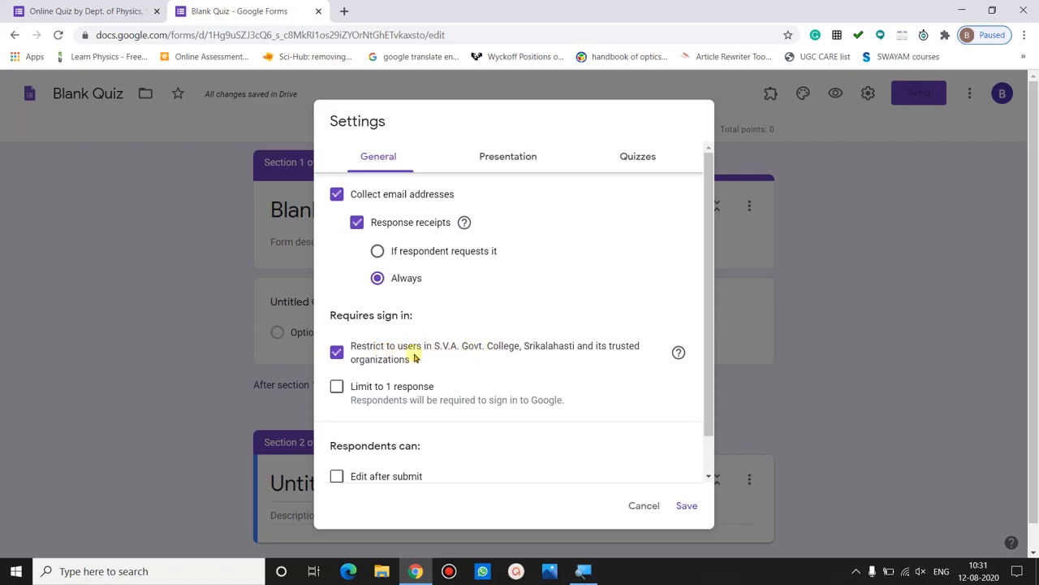
click(337, 355)
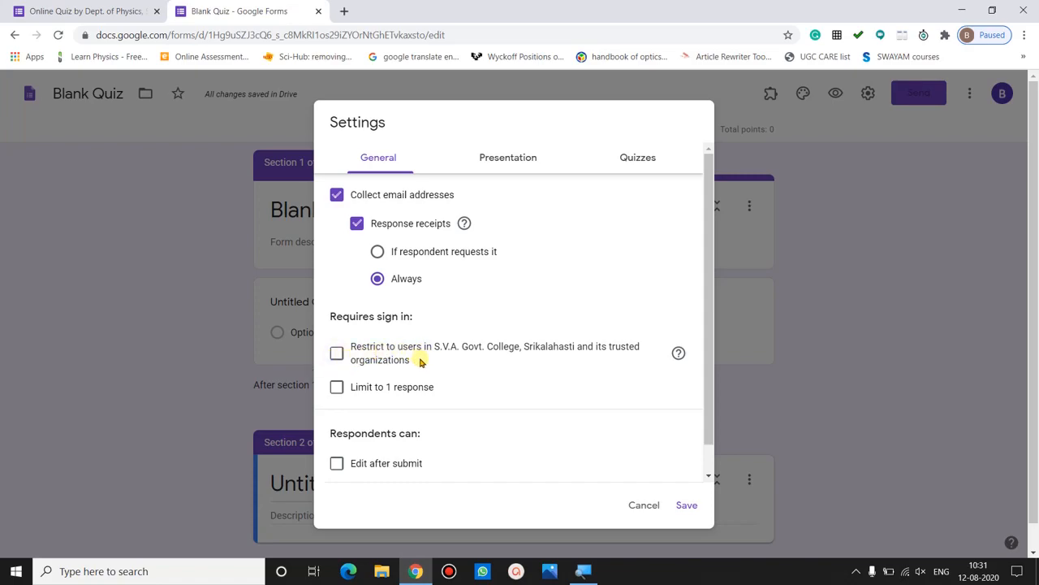
- Limit each respondent to 1 response and leave editing after submit turned off
click(337, 388)
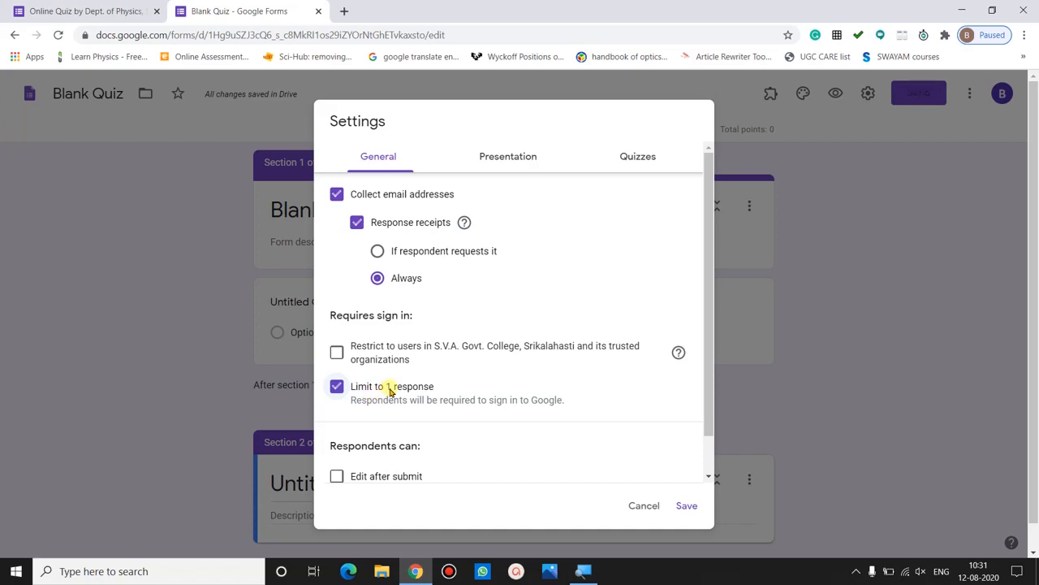
drag(710, 423, 712, 463)
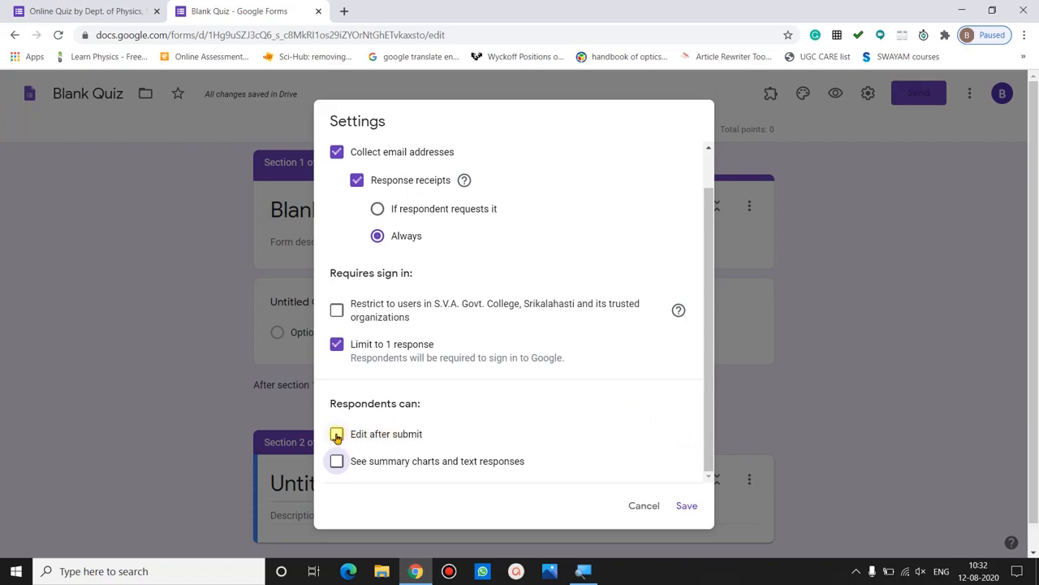
click(422, 434)
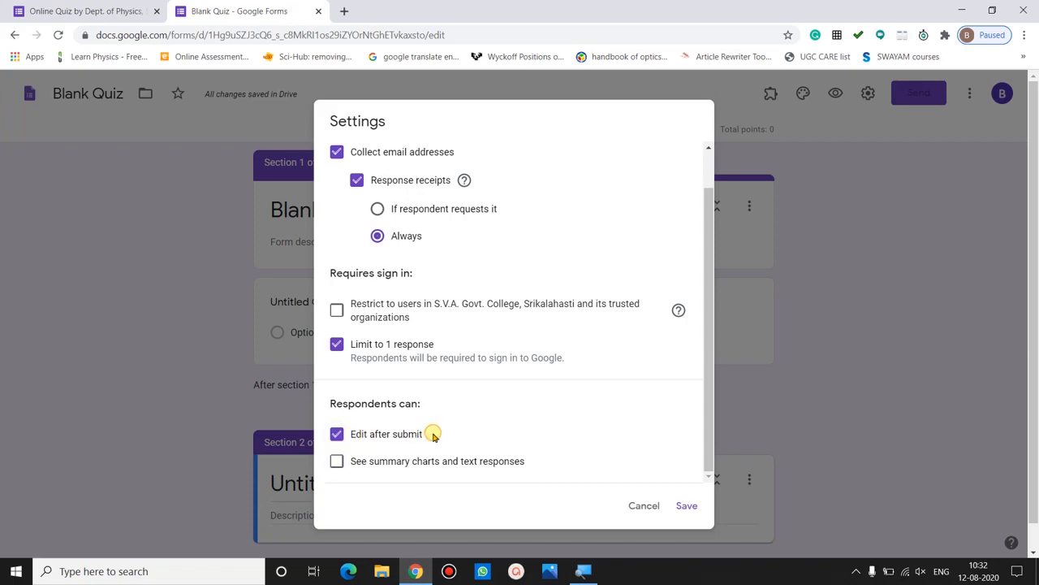
click(338, 436)
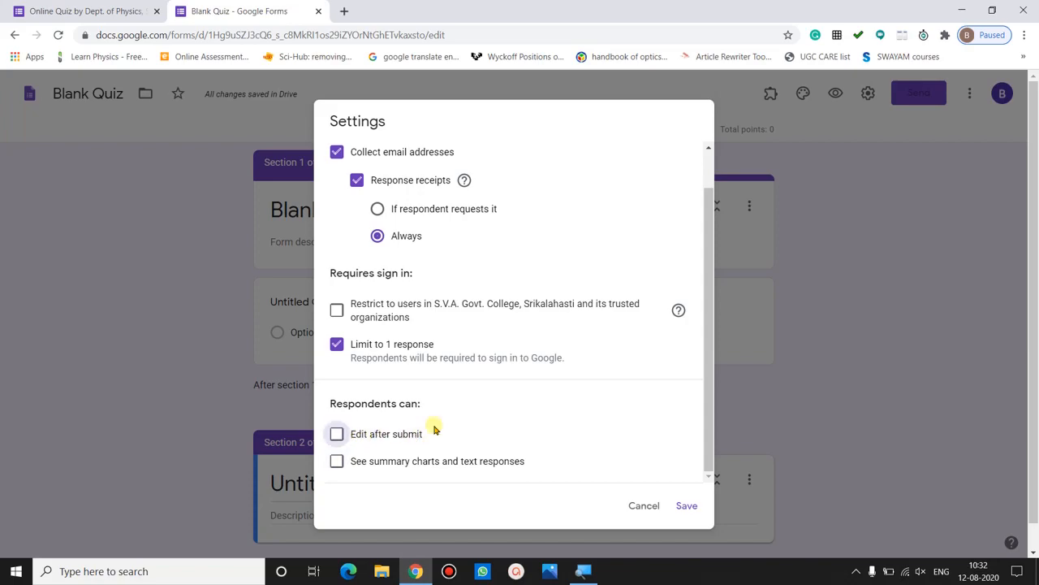
click(335, 436)
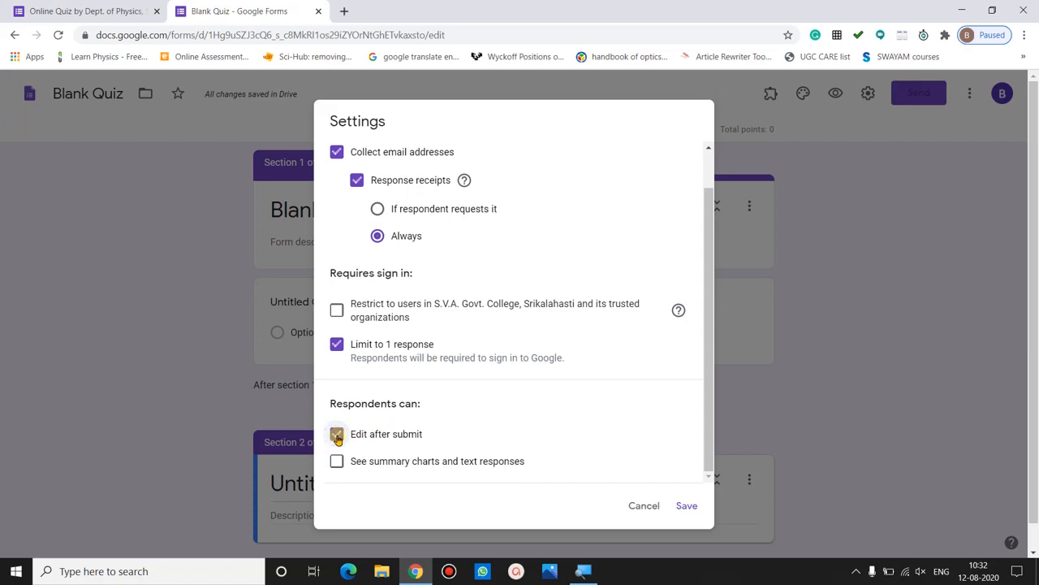
click(336, 436)
scroll(525, 159, up, 2)
click(525, 157)
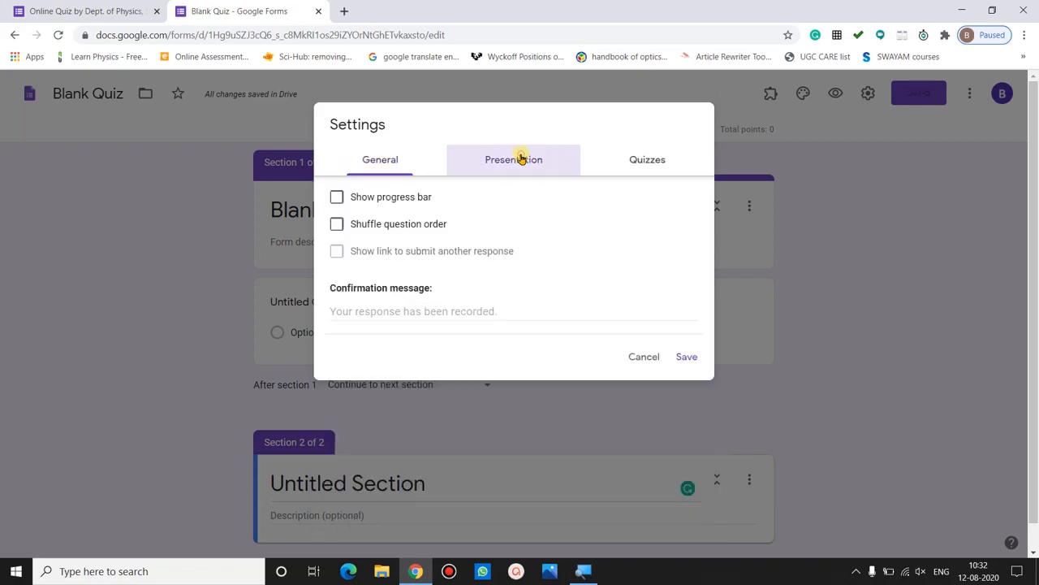
- Turn on the progress bar for respondents in the Presentation settings
click(336, 199)
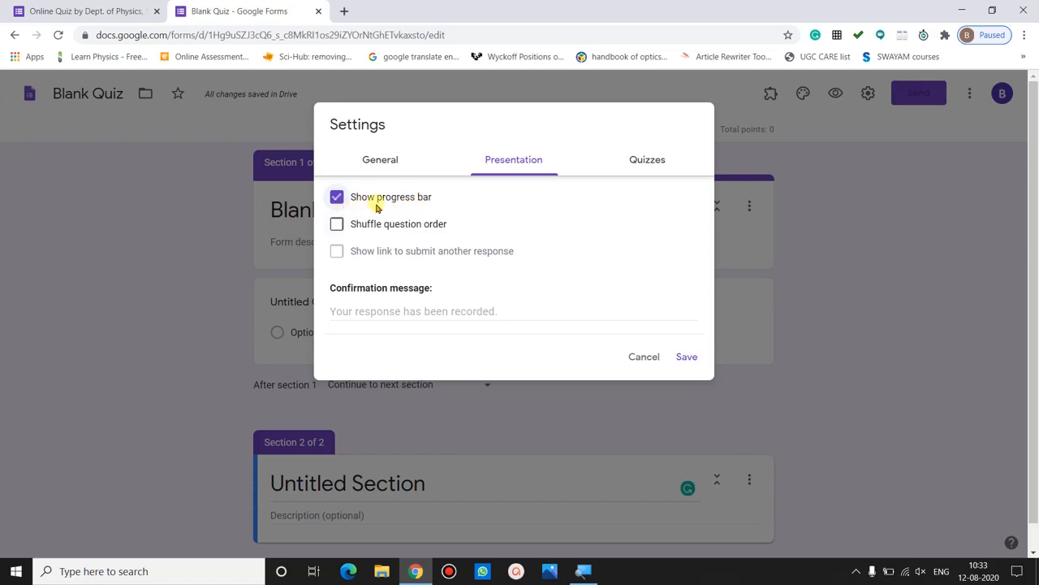
click(640, 157)
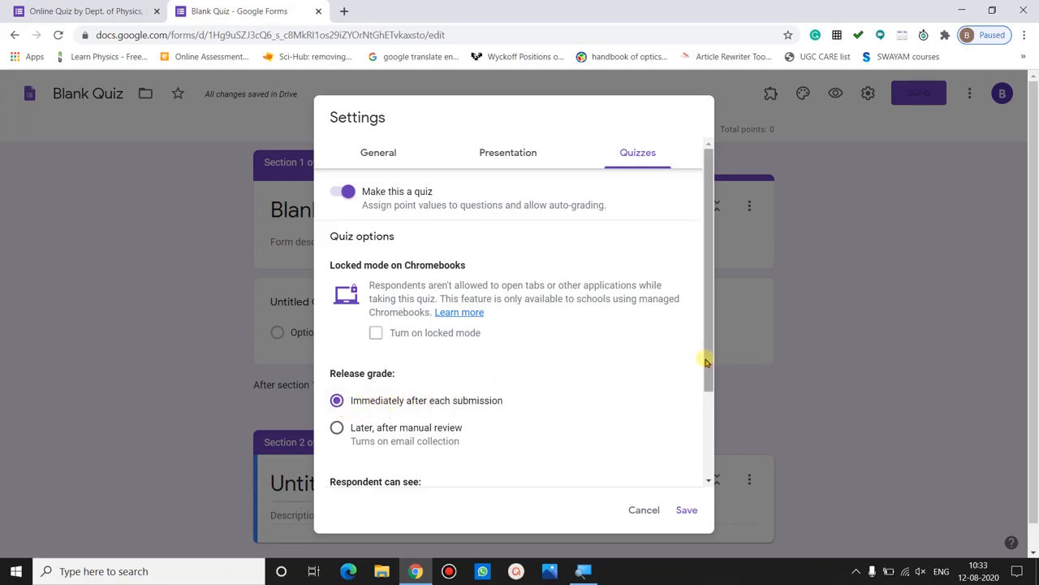
- Save the quiz settings with grades released immediately after each submission
drag(706, 362, 711, 430)
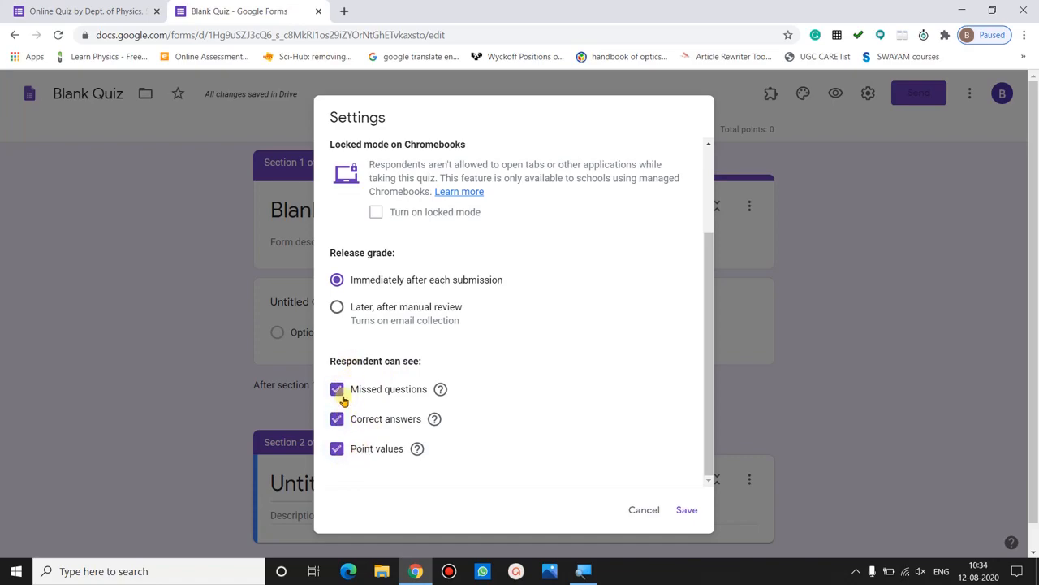
click(684, 509)
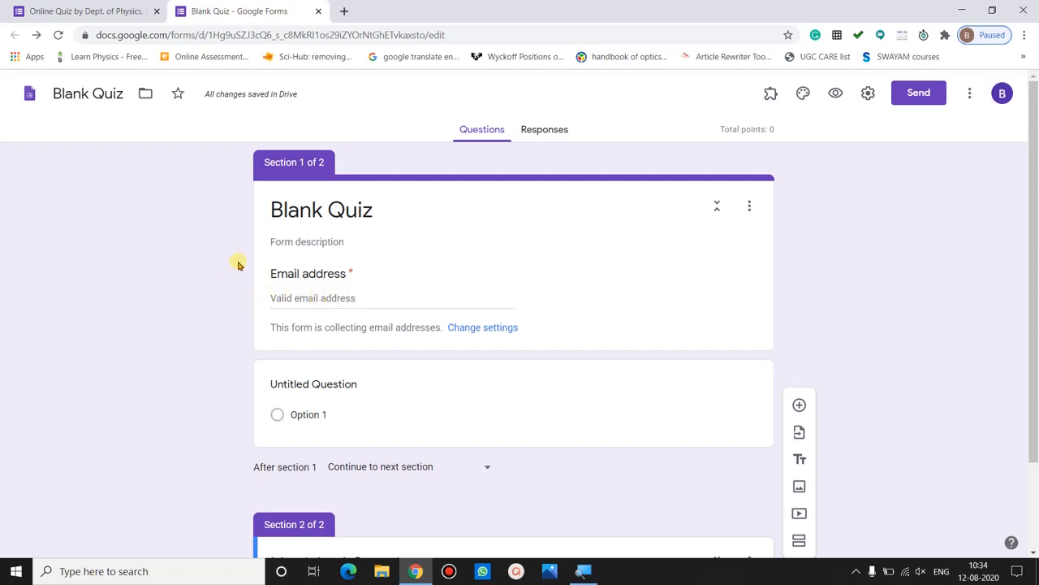
click(836, 97)
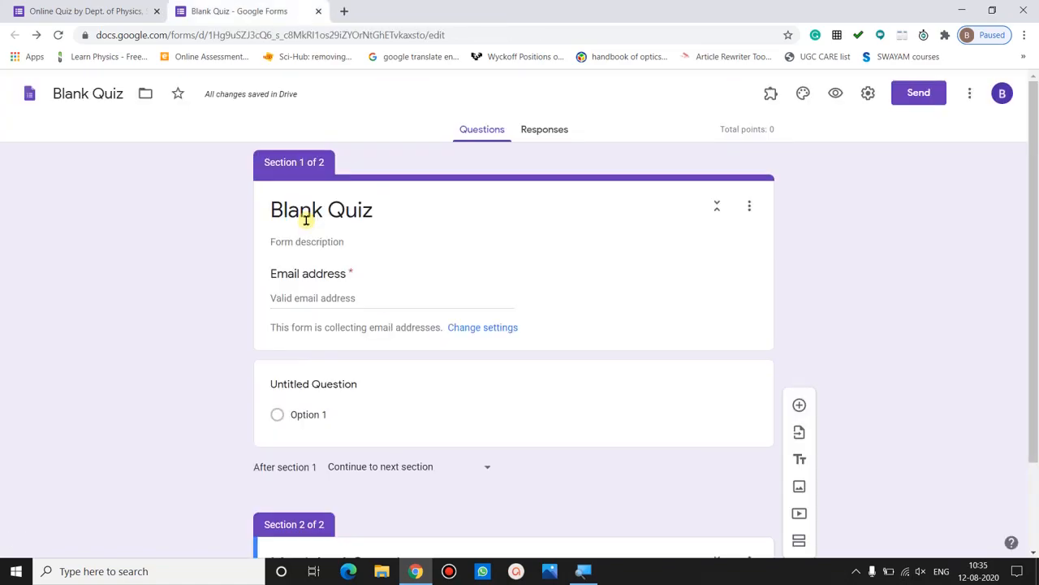
click(305, 218)
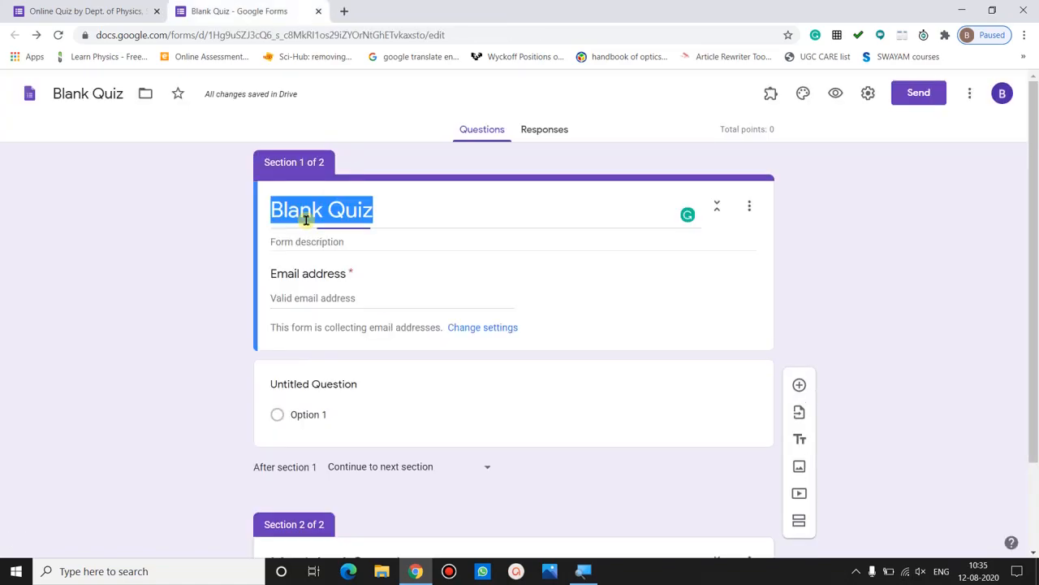
- Switch to the Open Online Quiz on Physics form and scroll down to its Full Name question
click(211, 224)
click(91, 12)
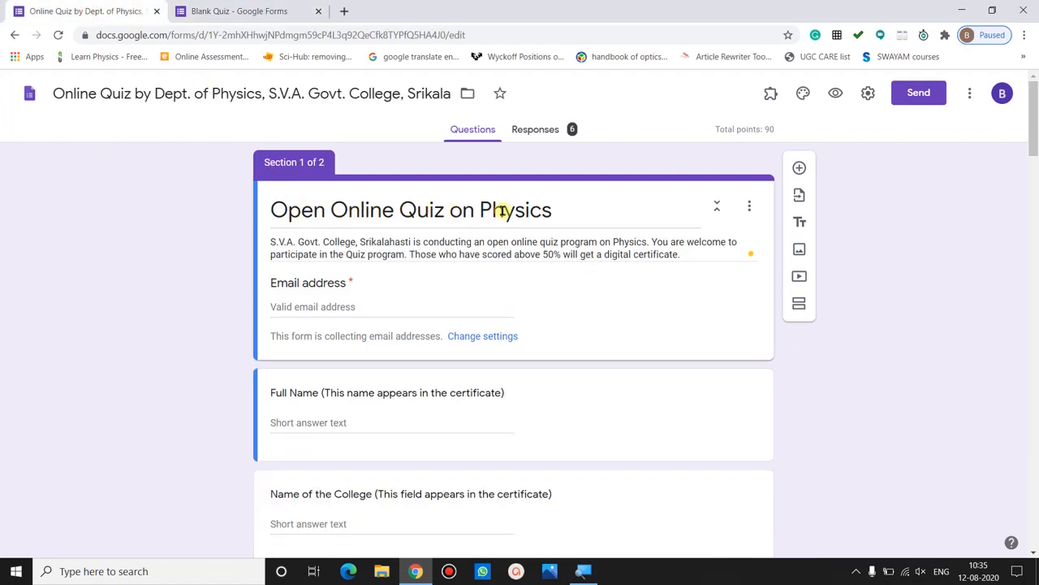
triple_click(423, 248)
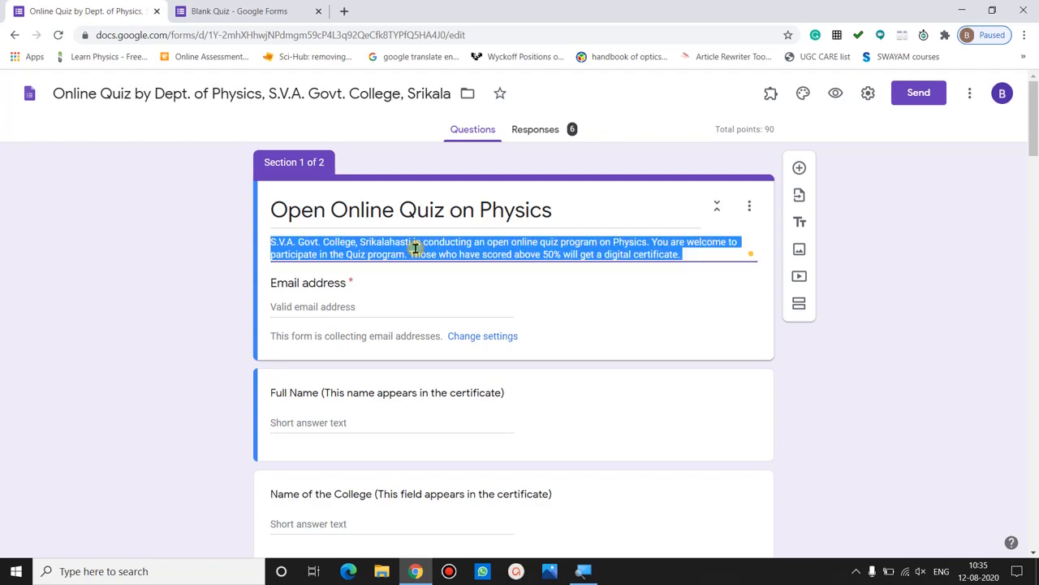
click(187, 319)
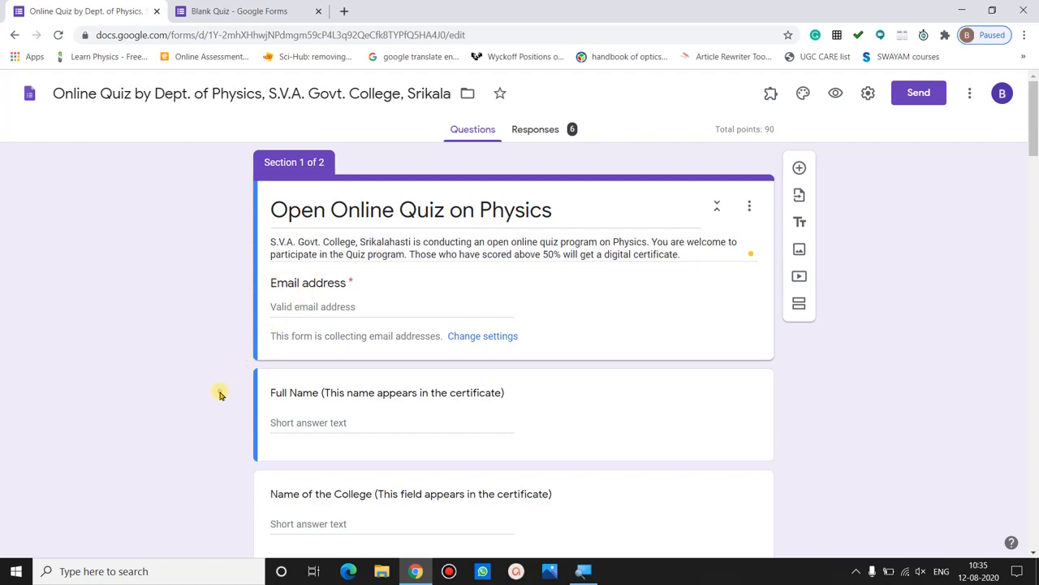
scroll(219, 393, down, 2)
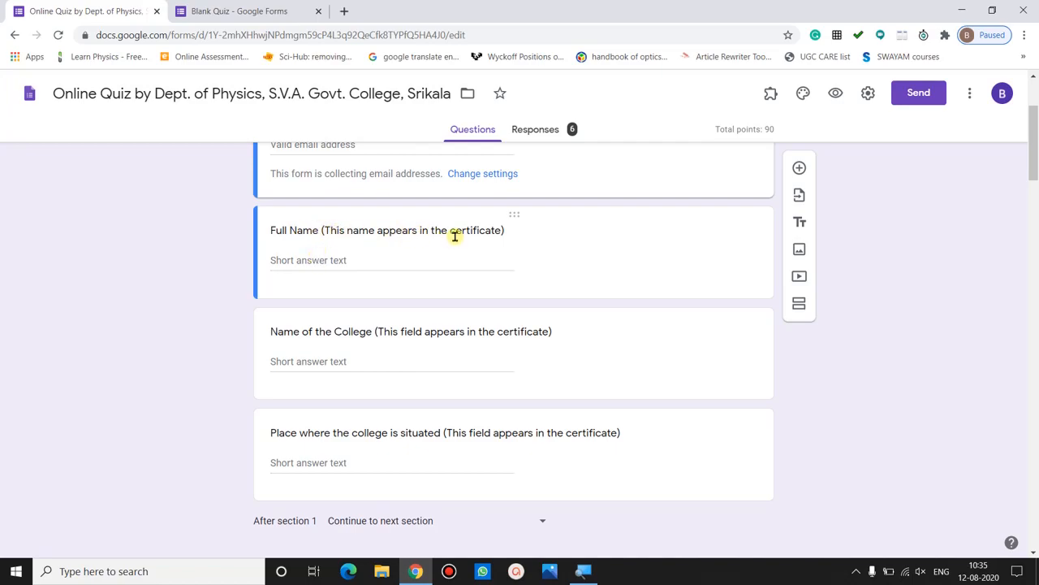
- Keep Full Name as a Short answer question and switch on its Required toggle
click(496, 230)
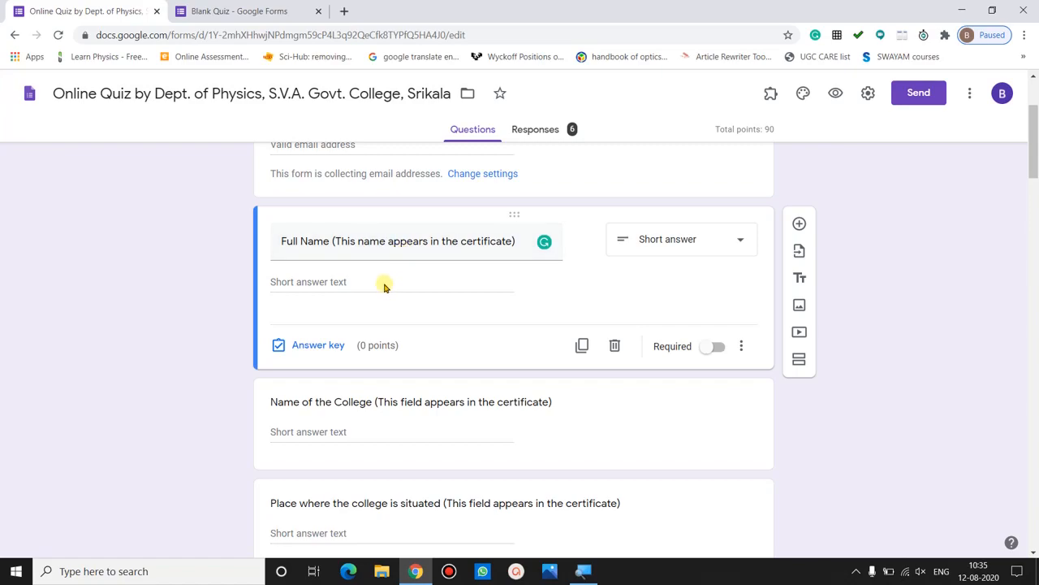
click(680, 246)
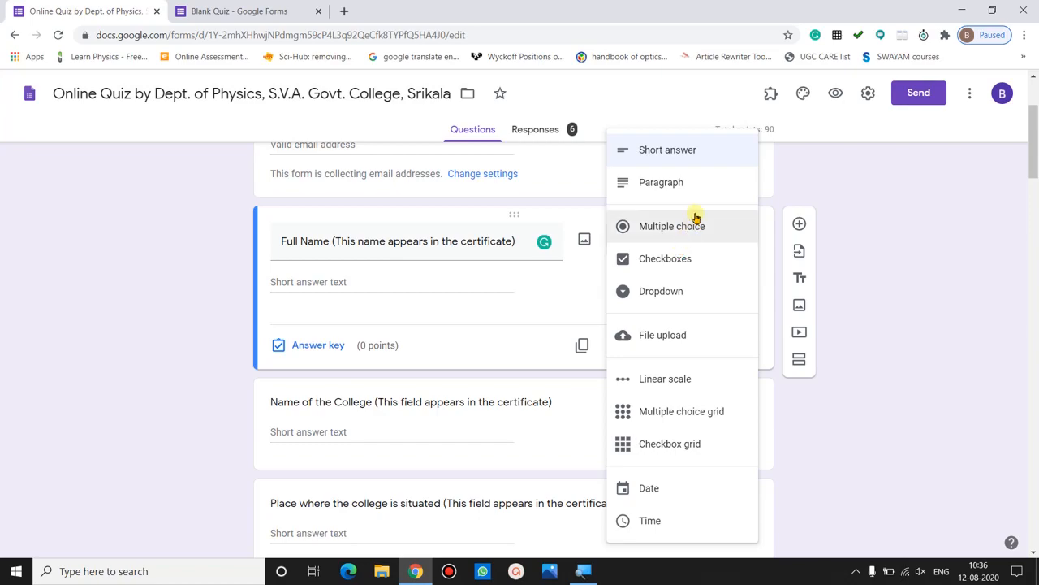
click(708, 164)
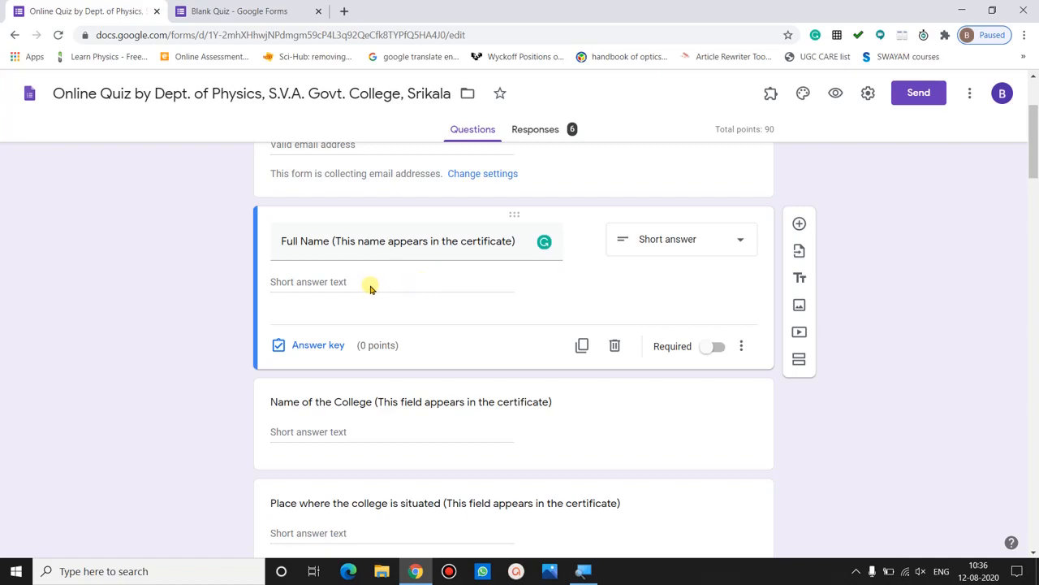
scroll(371, 289, down, 1)
scroll(370, 288, up, 1)
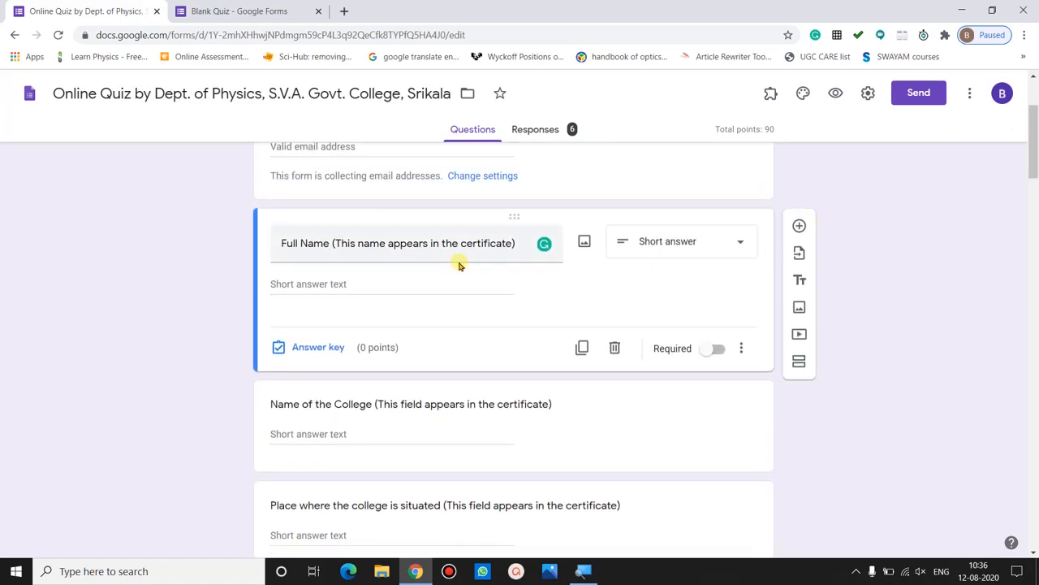
click(712, 350)
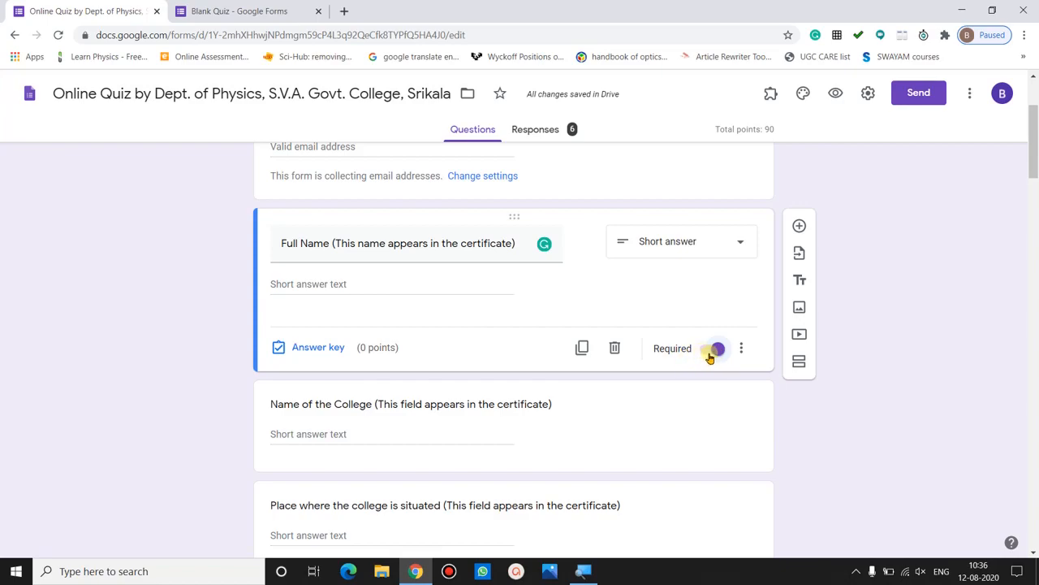
click(339, 403)
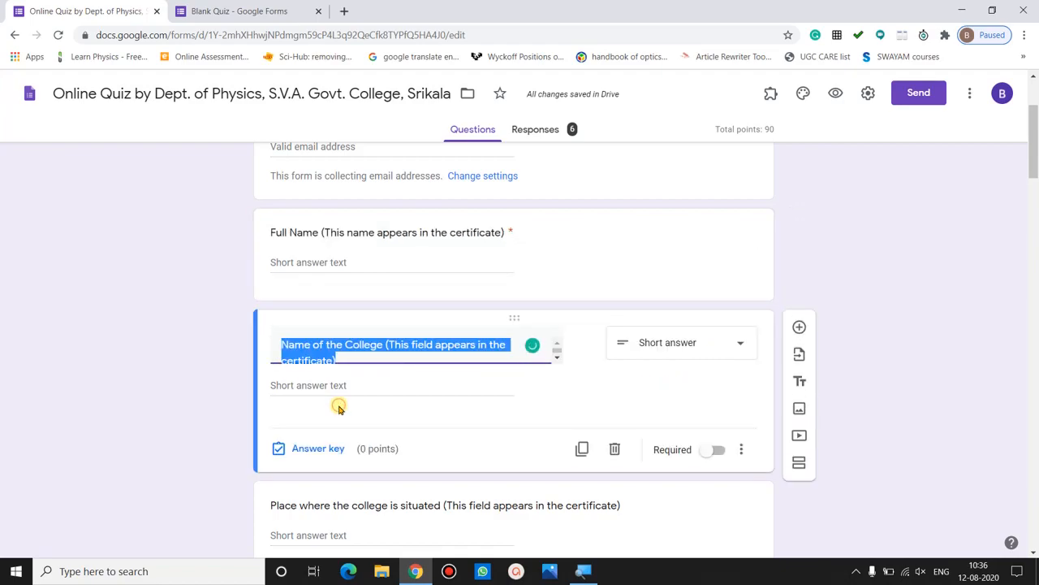
click(405, 353)
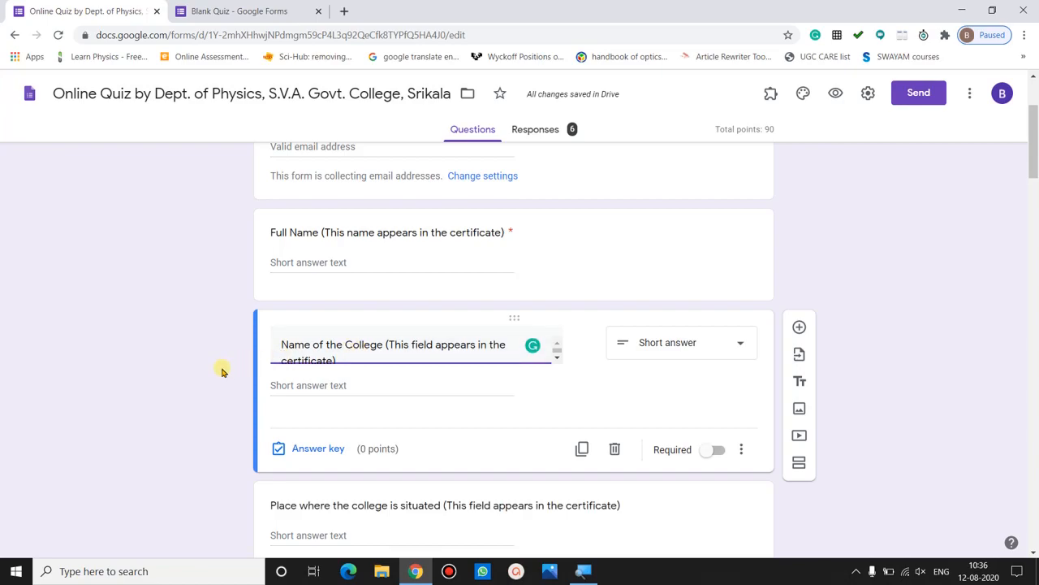
triple_click(342, 355)
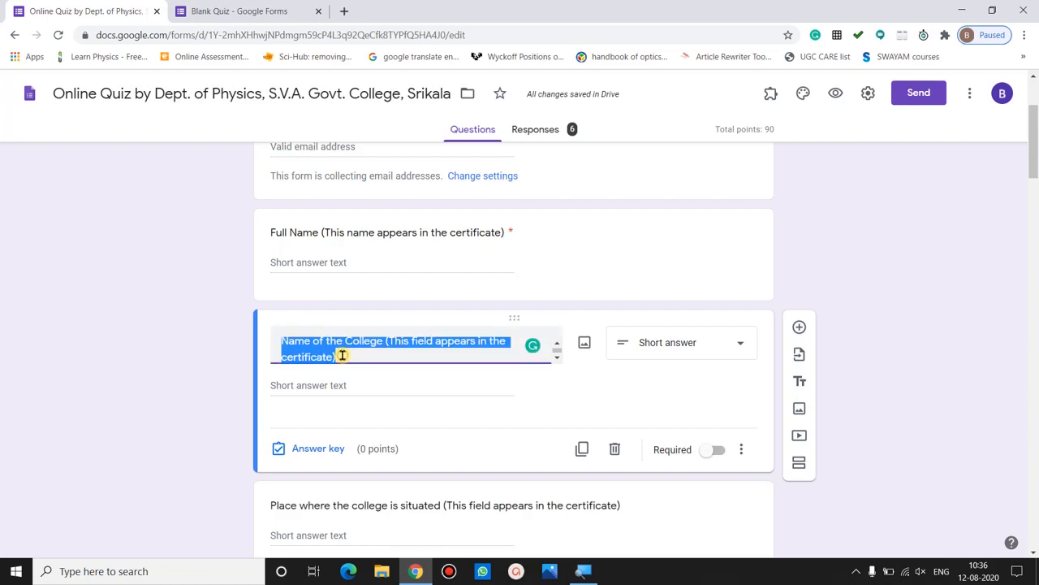
click(223, 378)
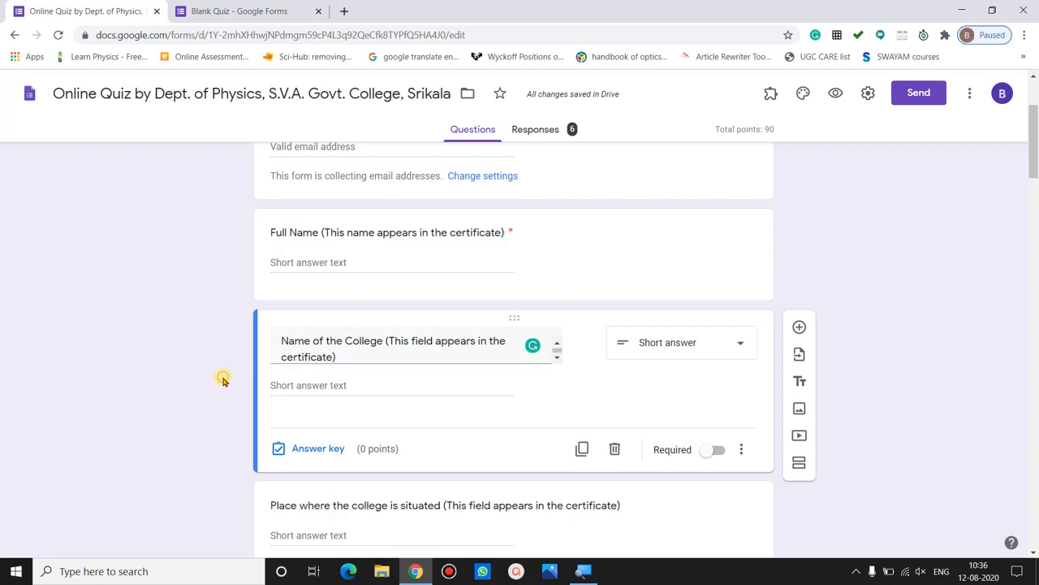
click(648, 349)
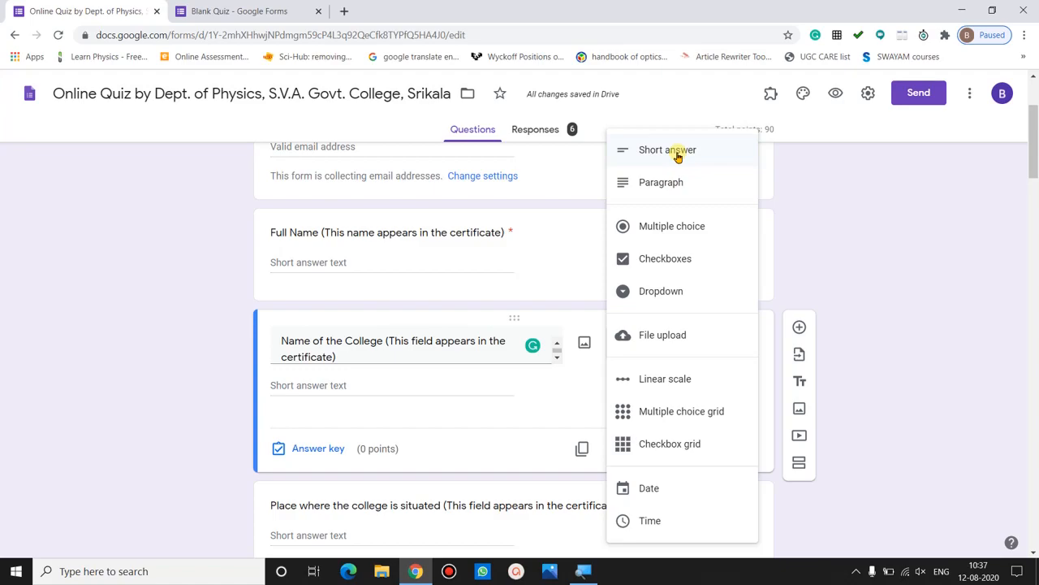
click(671, 154)
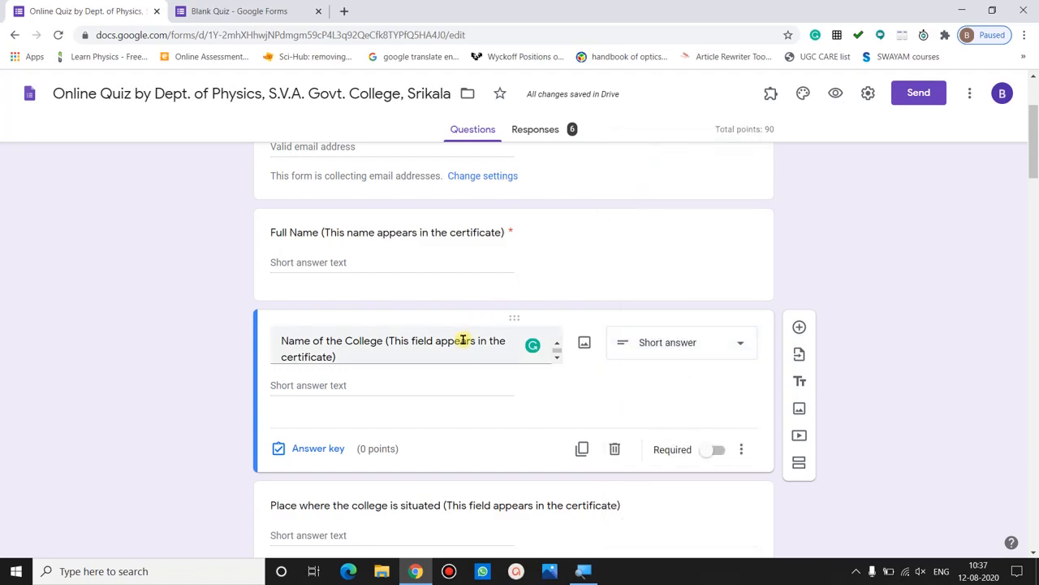
mouse_move(1034, 147)
mouse_down()
mouse_move(1034, 119)
mouse_move(1035, 144)
mouse_up()
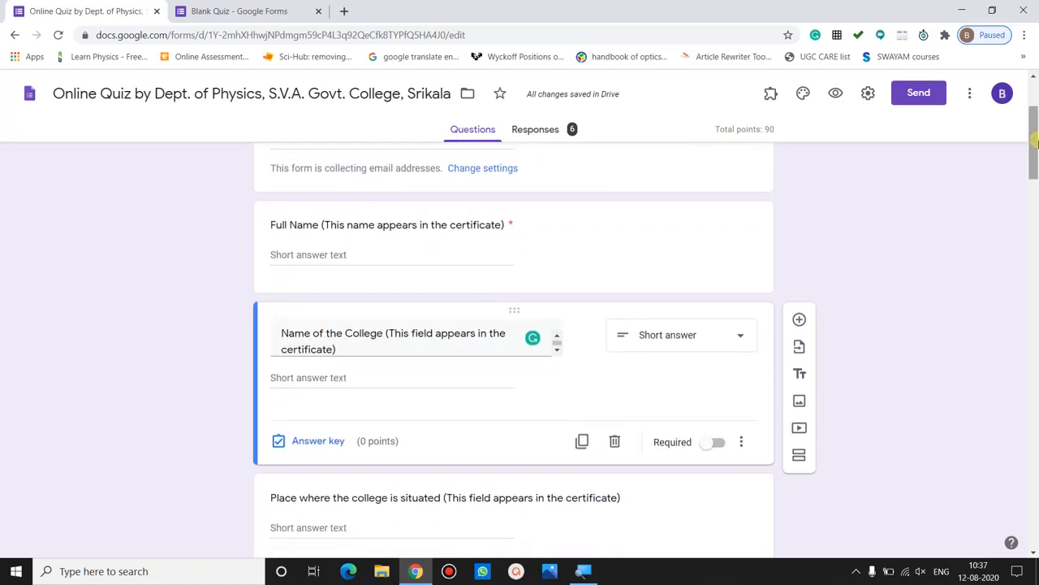
click(485, 227)
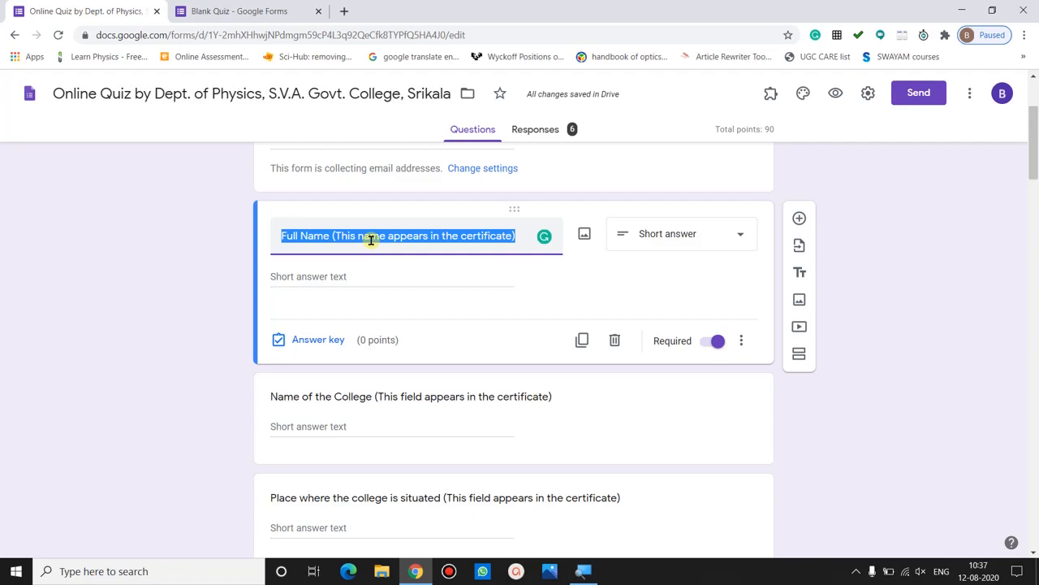
- Leave the Full Name question's answer key empty at 0 points
click(227, 283)
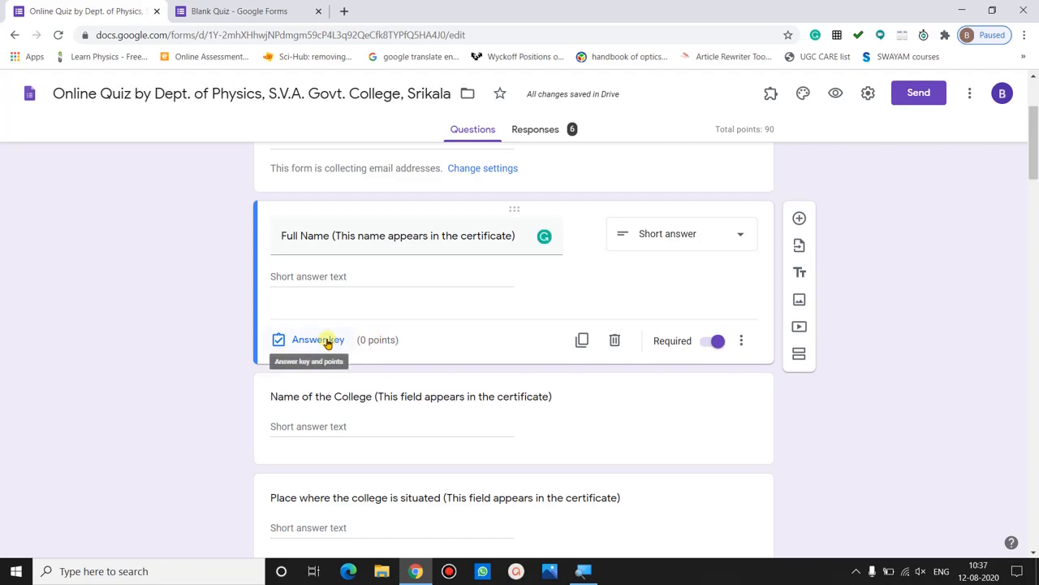
click(318, 339)
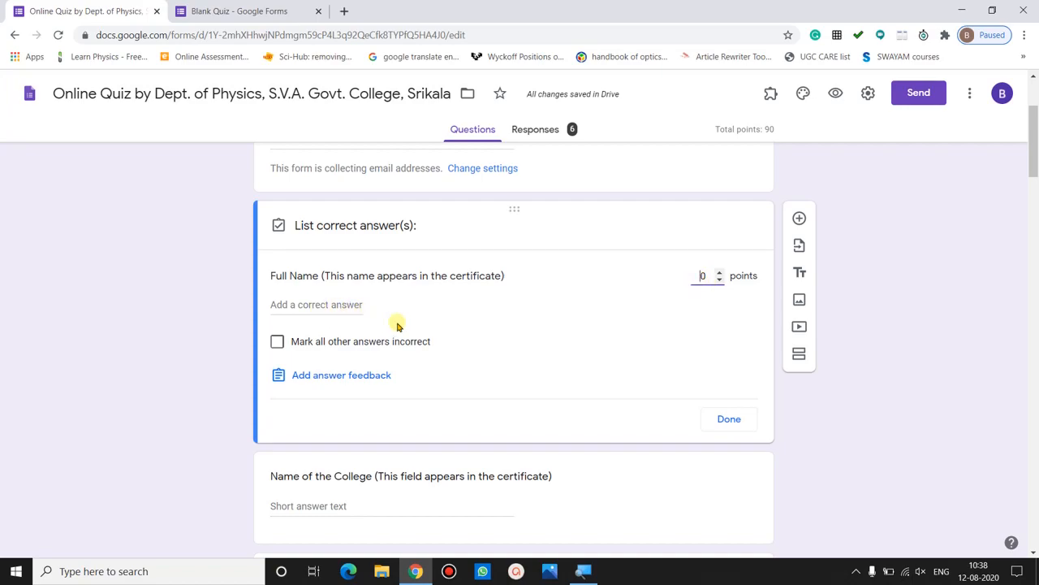
click(729, 419)
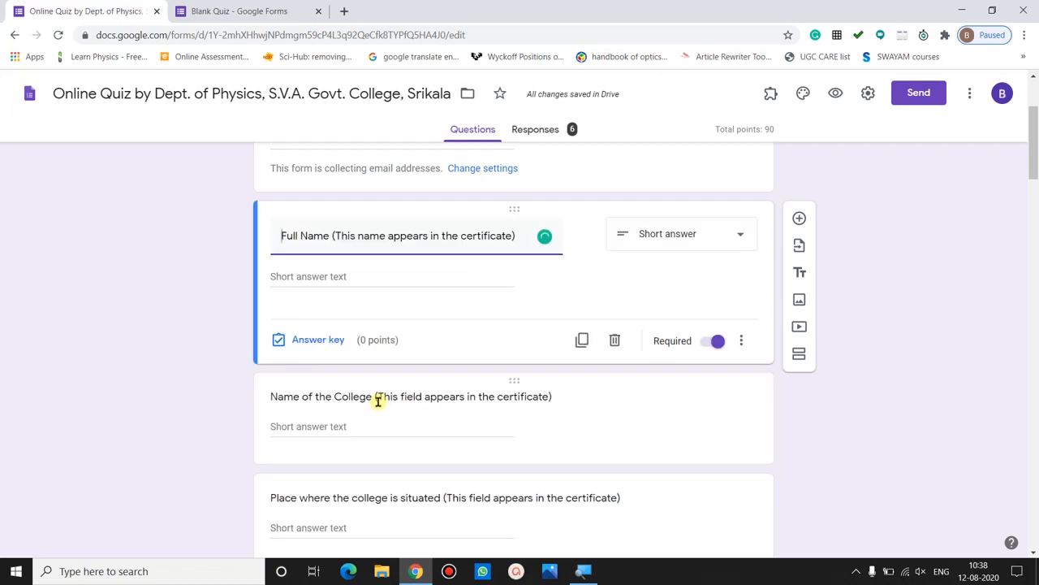
- Close the Name of the College question's answer key at 0 points, leaving it optional
click(415, 397)
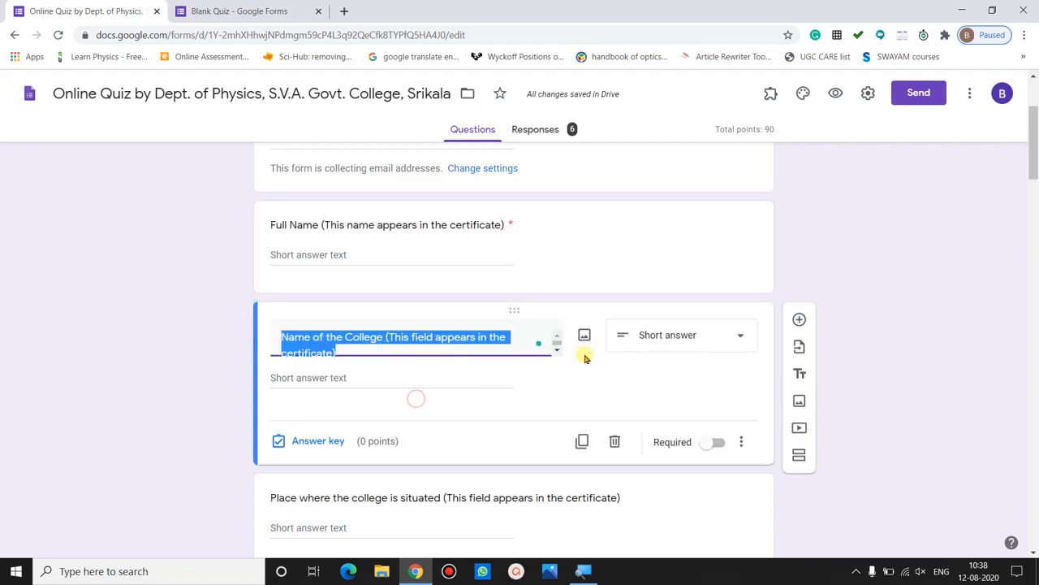
click(319, 441)
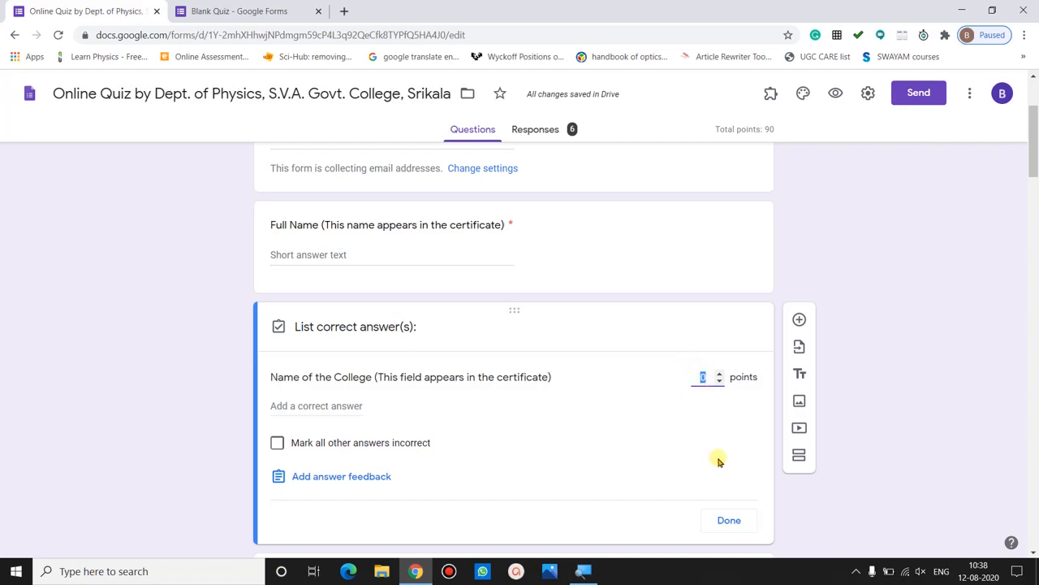
click(727, 520)
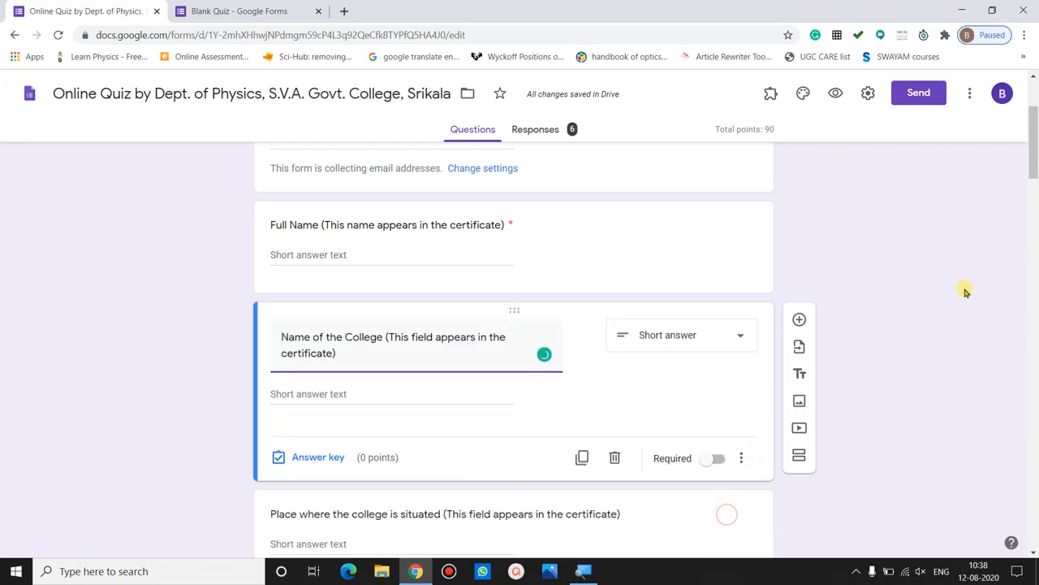
drag(1034, 163, 1035, 198)
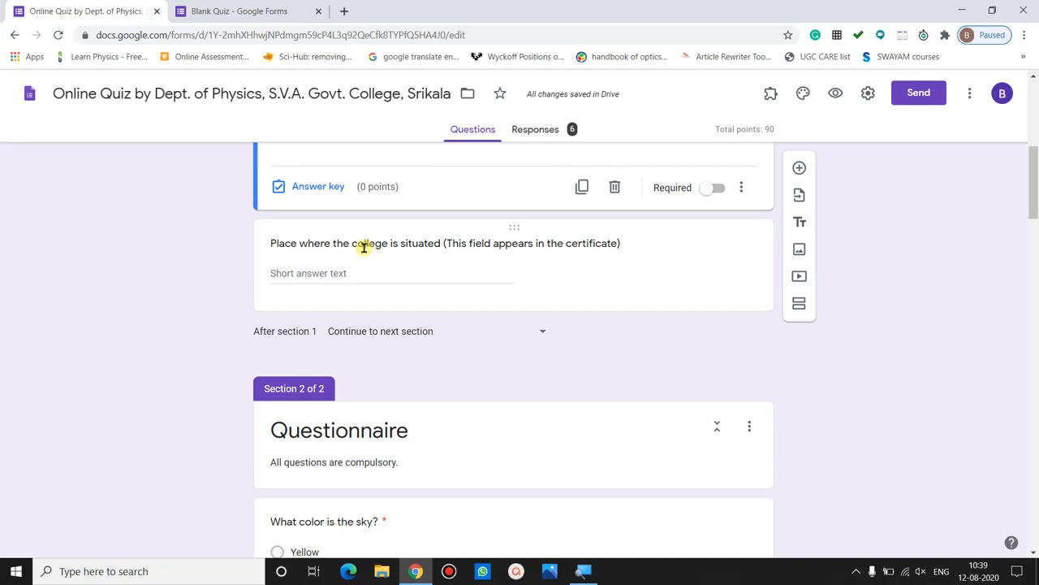
- Keep the Place where the college is situated question as Short answer with a 0-point answer key
click(363, 247)
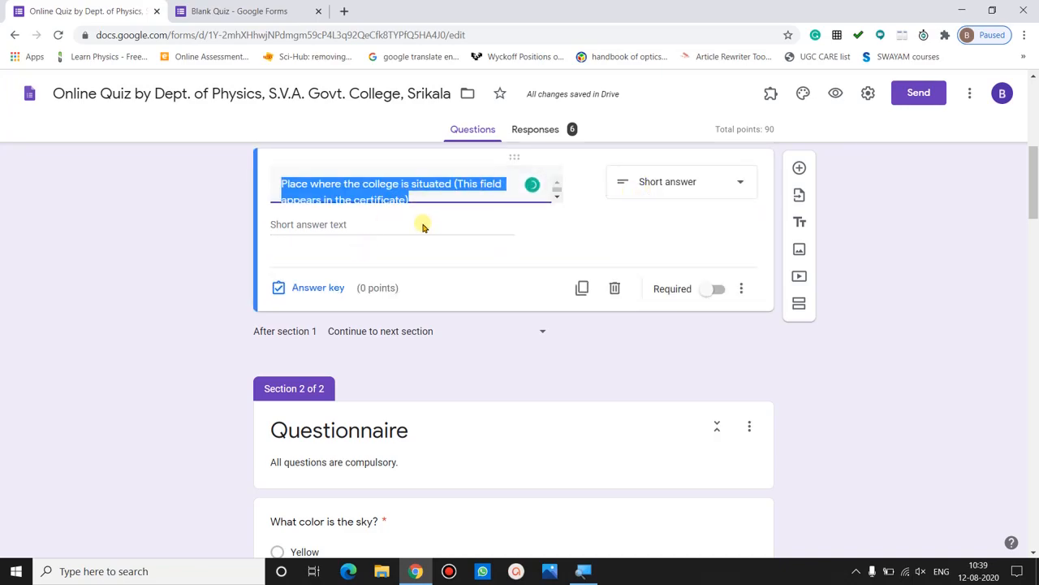
click(336, 227)
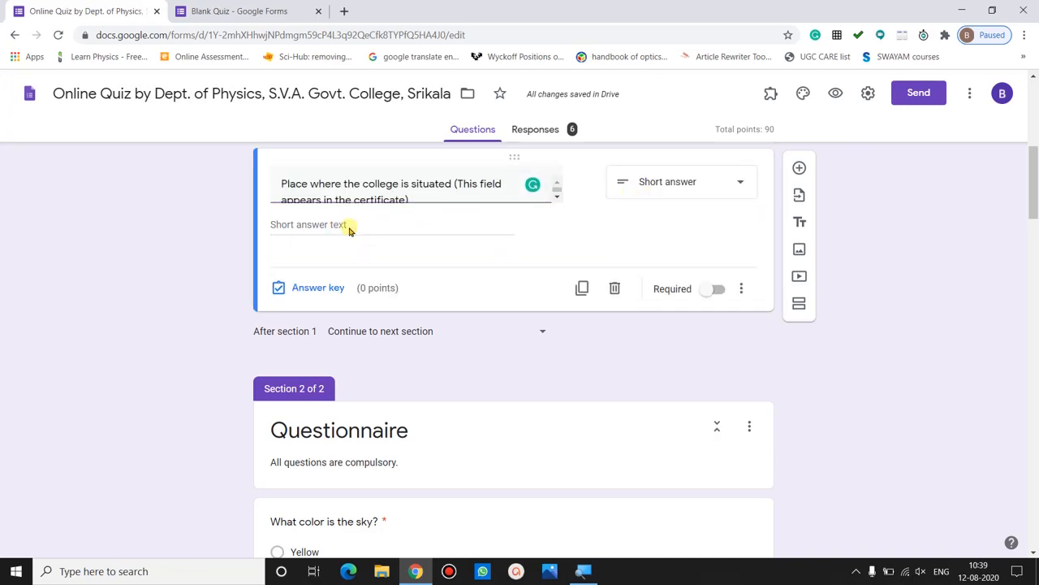
click(654, 183)
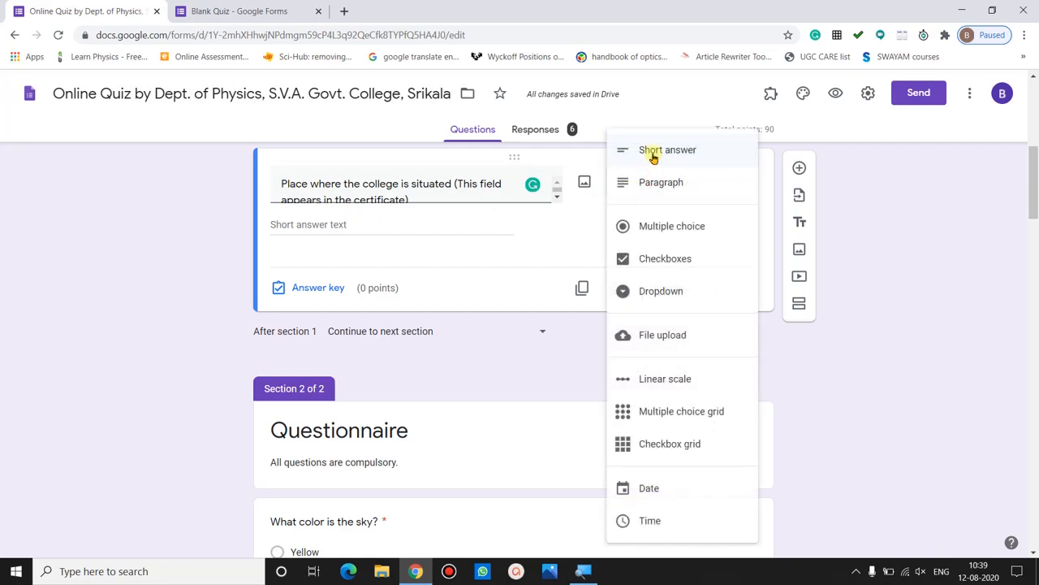
click(651, 154)
click(301, 288)
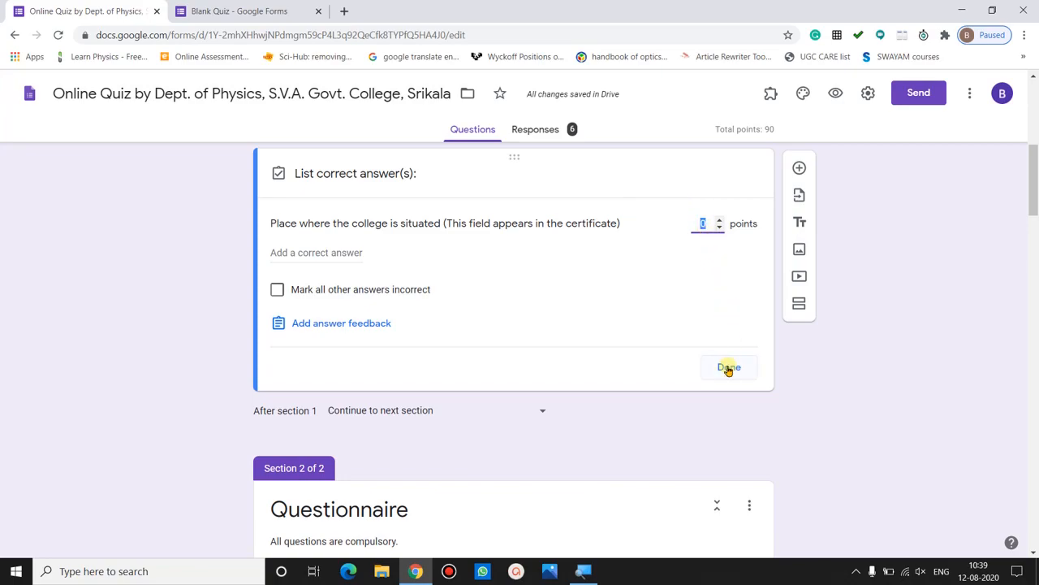
click(729, 367)
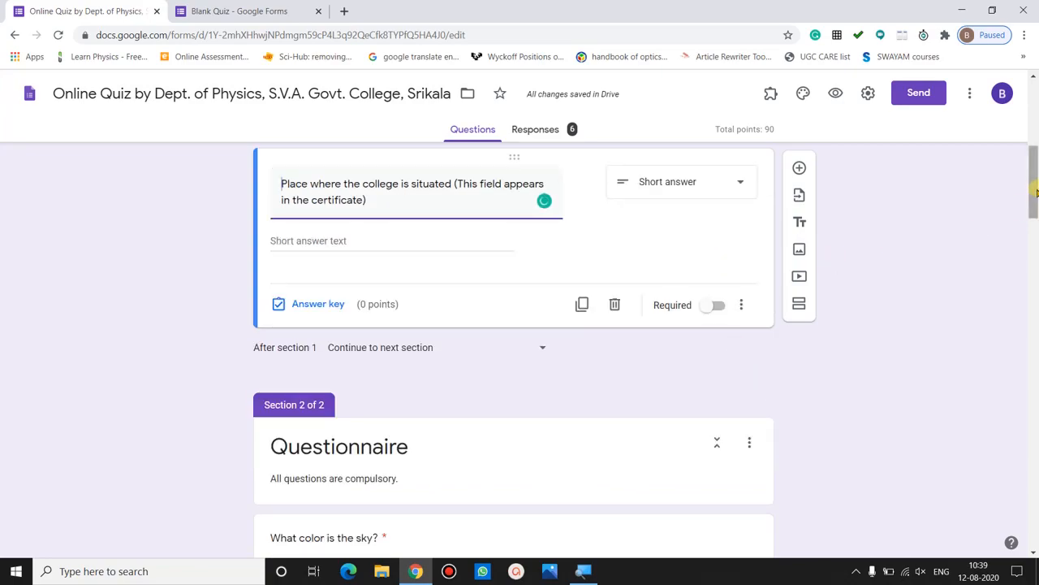
drag(1034, 185, 1020, 96)
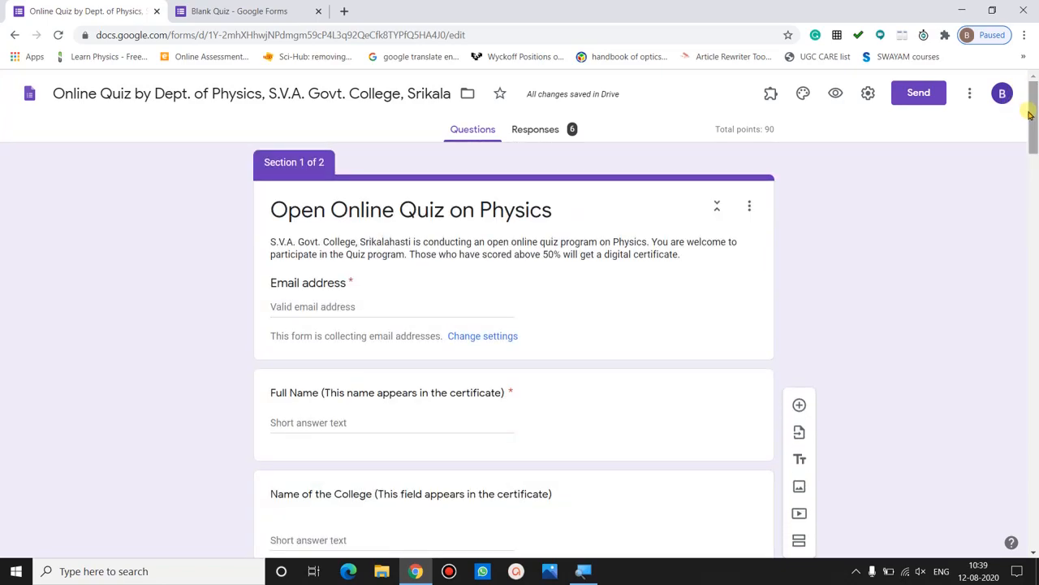
mouse_move(1032, 114)
mouse_down()
mouse_move(1035, 185)
mouse_move(1036, 97)
mouse_up()
click(837, 95)
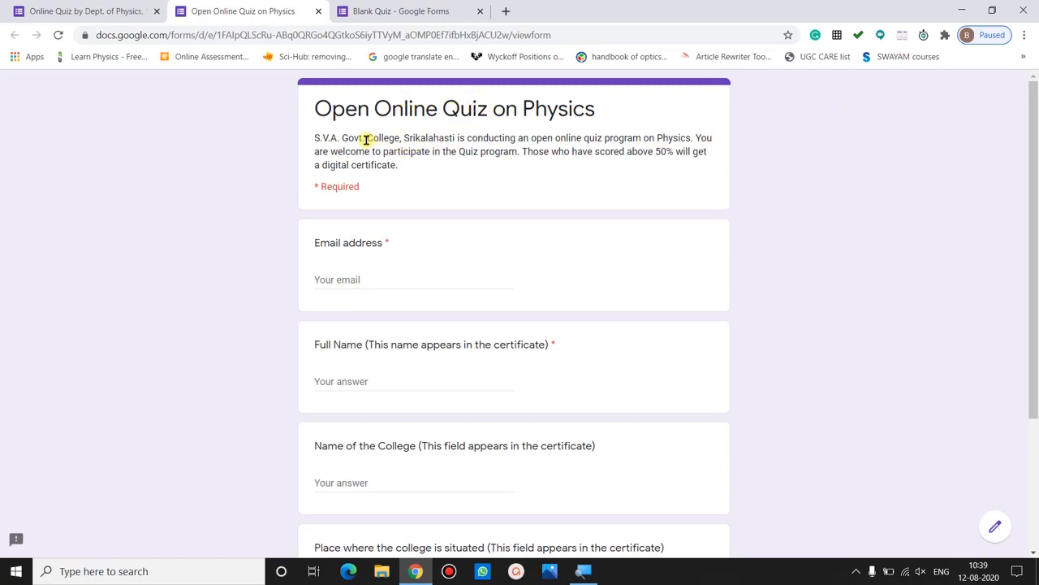
drag(414, 165, 316, 137)
click(316, 137)
click(360, 380)
scroll(364, 476, down, 2)
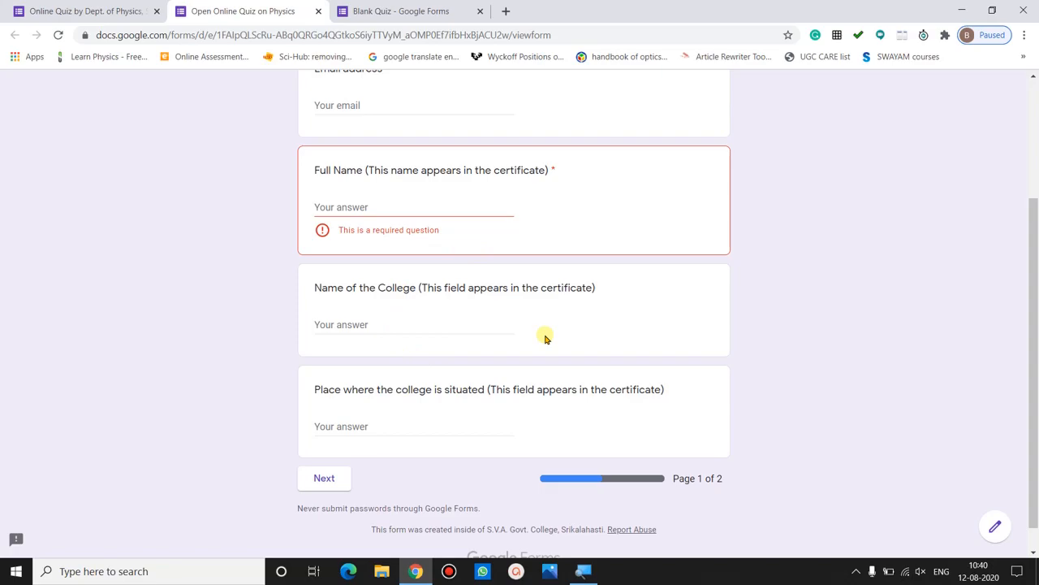
mouse_move(1035, 402)
mouse_down()
mouse_move(1035, 268)
mouse_move(1036, 423)
mouse_move(1032, 267)
mouse_move(1037, 406)
mouse_up()
click(936, 309)
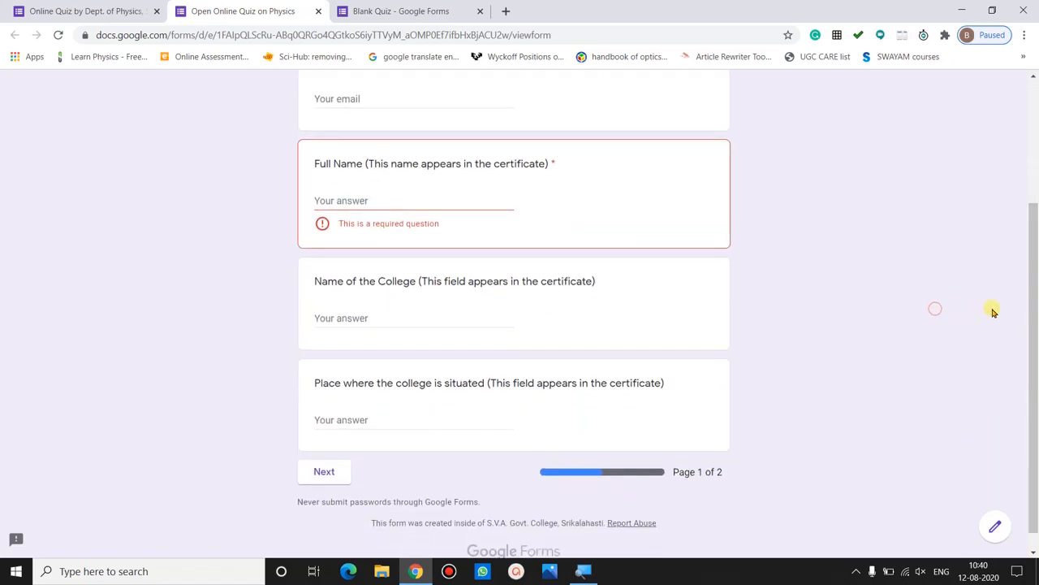
drag(1032, 345, 1036, 193)
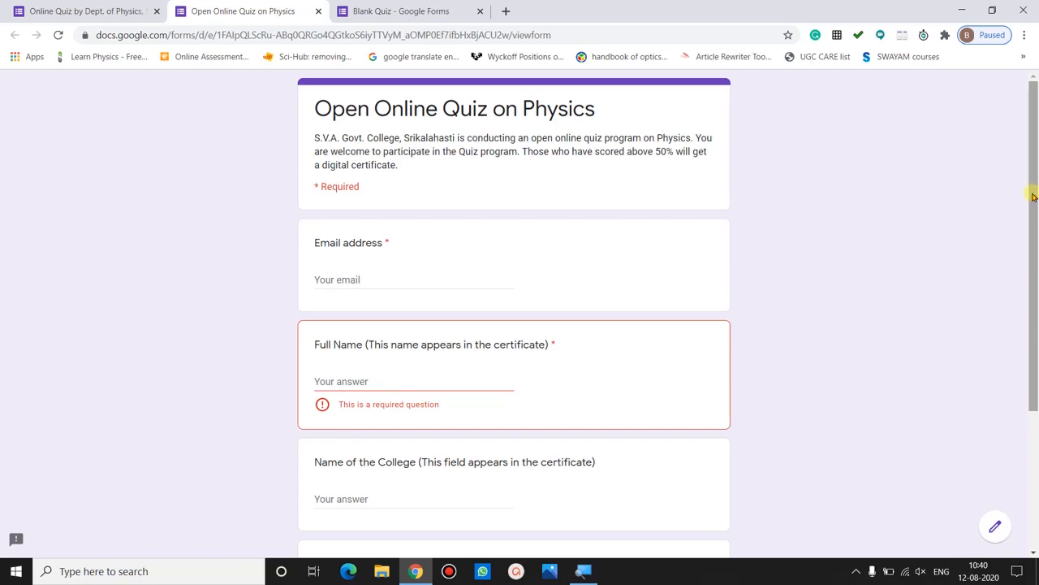
drag(1035, 197, 1034, 378)
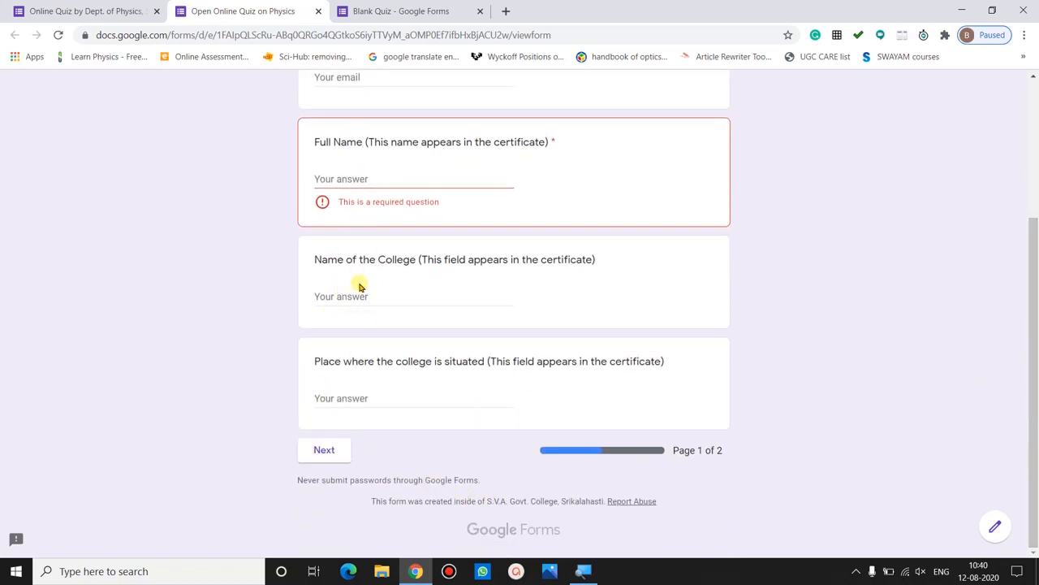
click(325, 452)
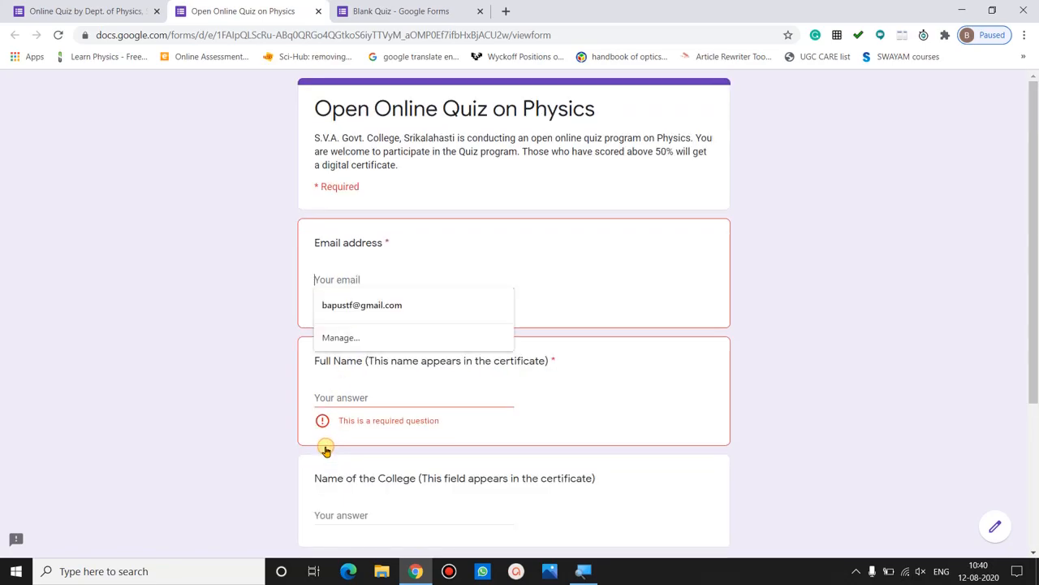
click(229, 380)
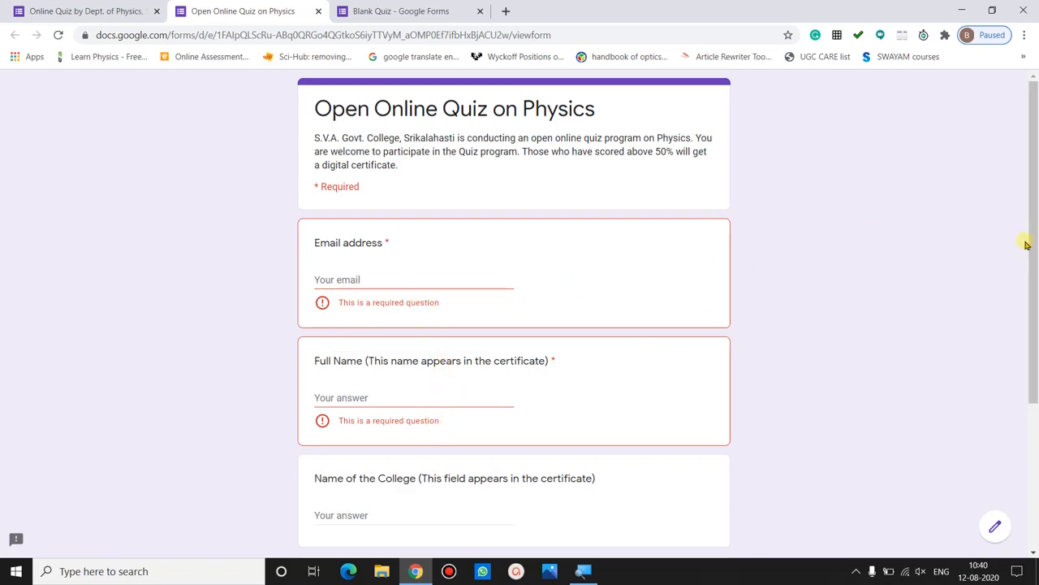
mouse_move(1032, 252)
mouse_down()
mouse_move(1036, 418)
mouse_move(1035, 252)
mouse_up()
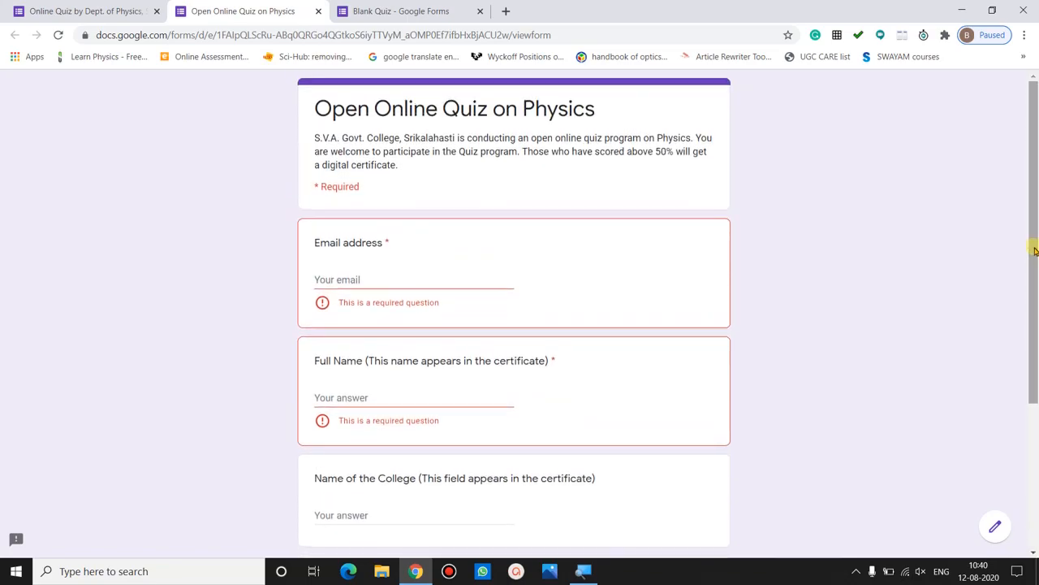
key(ctrl+w)
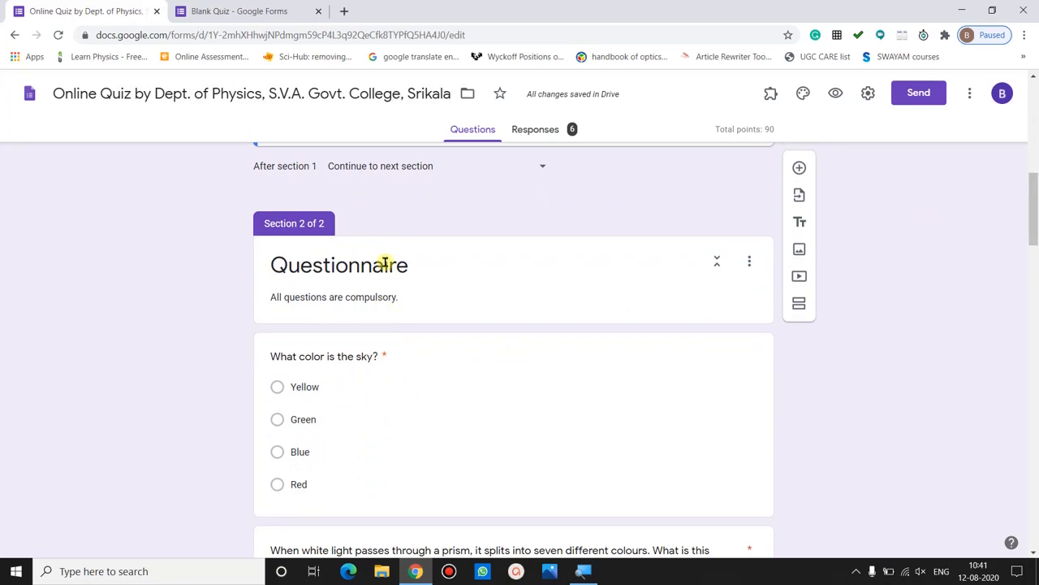
- Append 'Each question carries' to the end of the Questionnaire section description
click(402, 299)
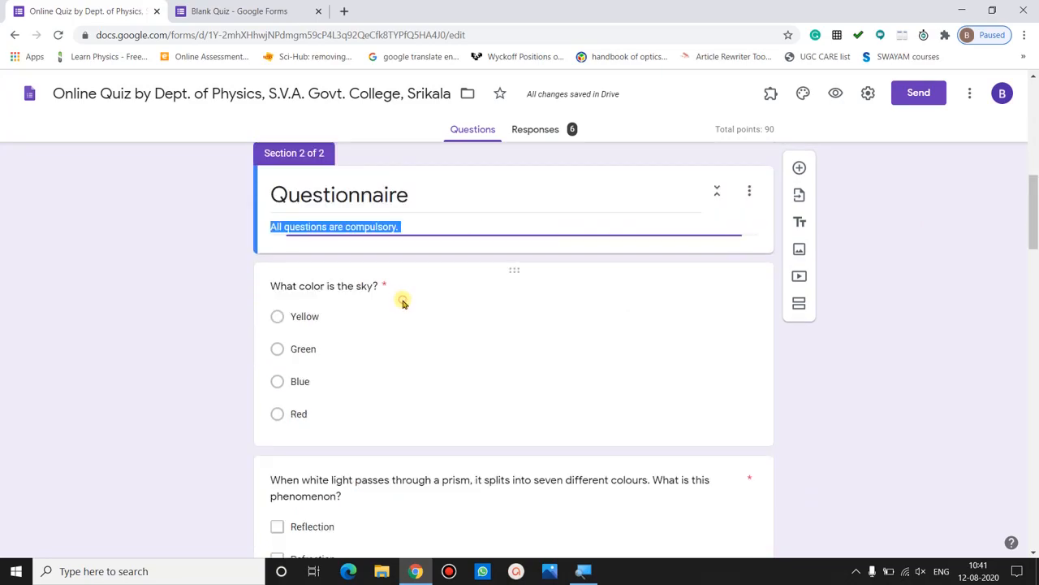
click(420, 229)
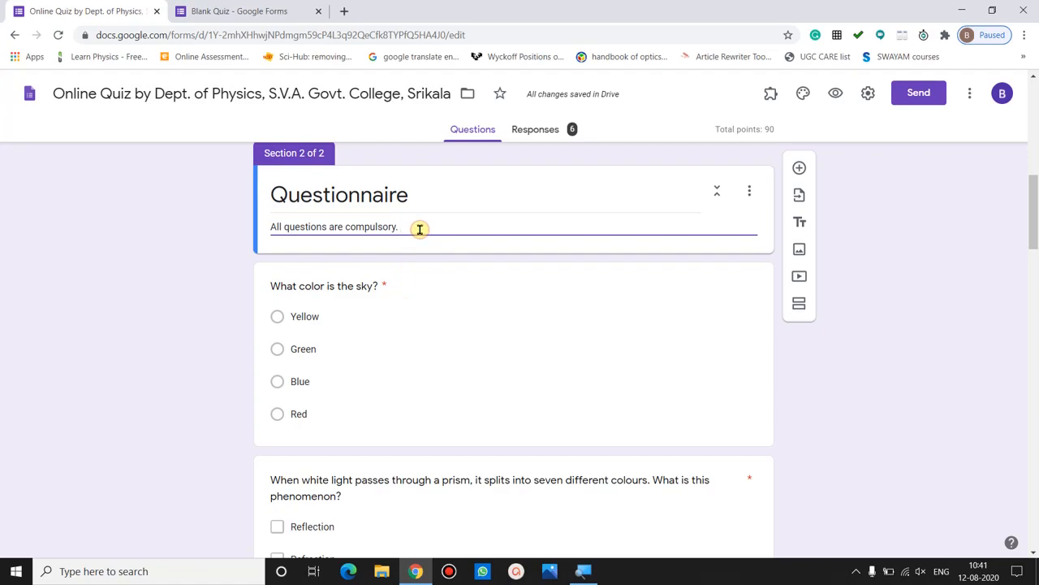
click(195, 272)
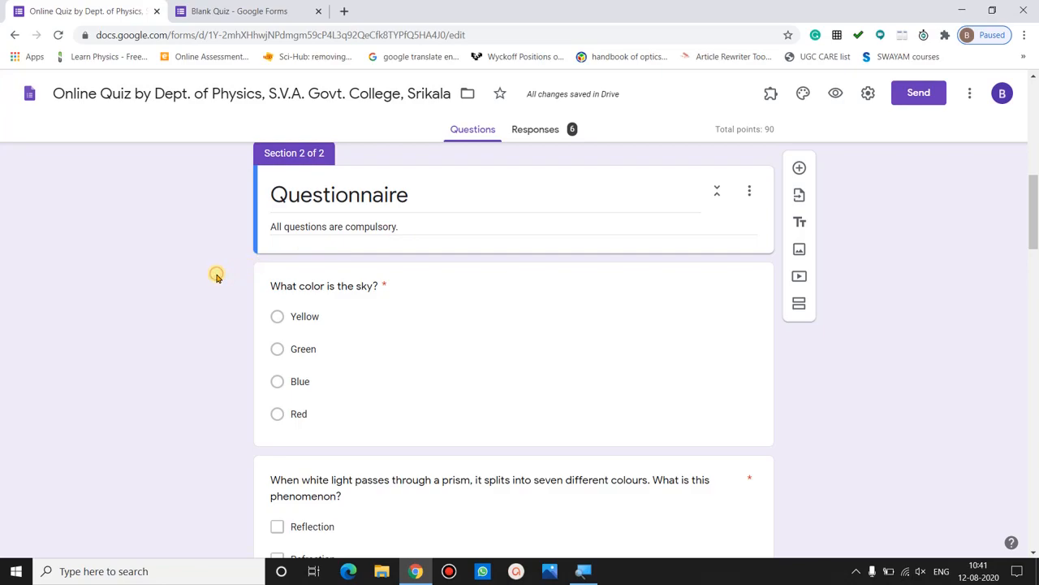
click(411, 225)
text(Ea)
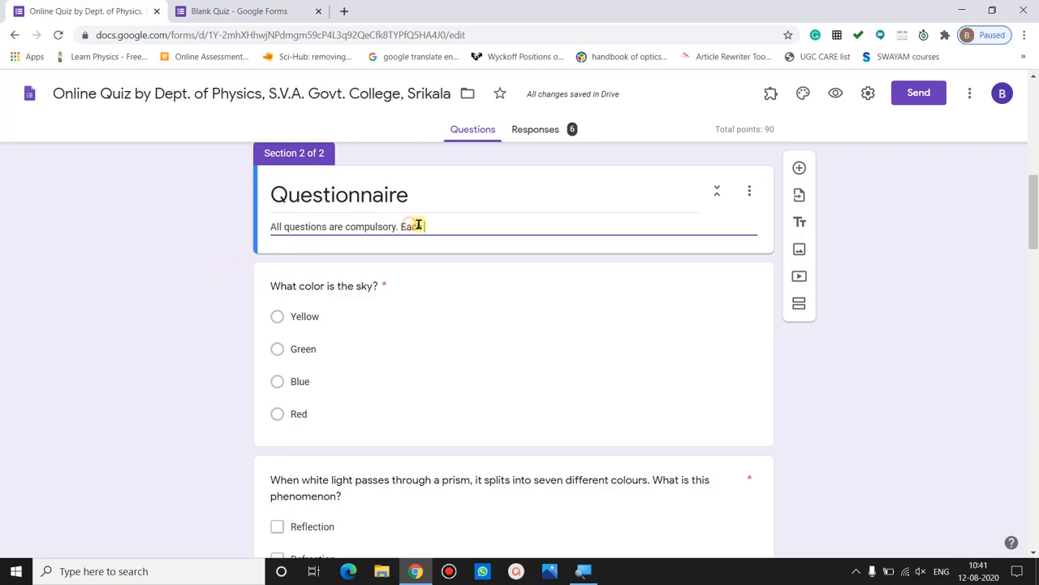
text(ch question carries 10 points.)
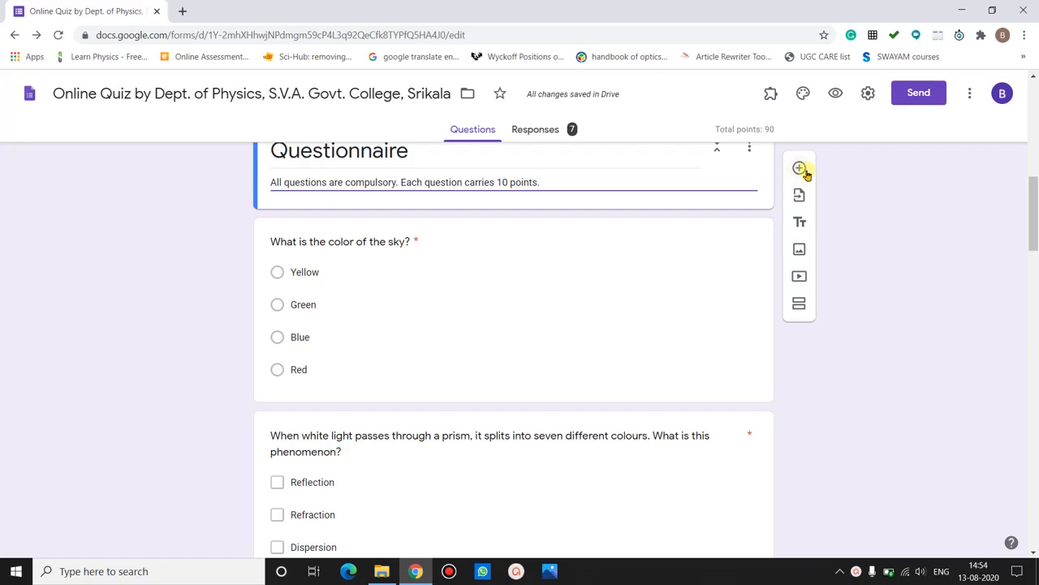
click(800, 169)
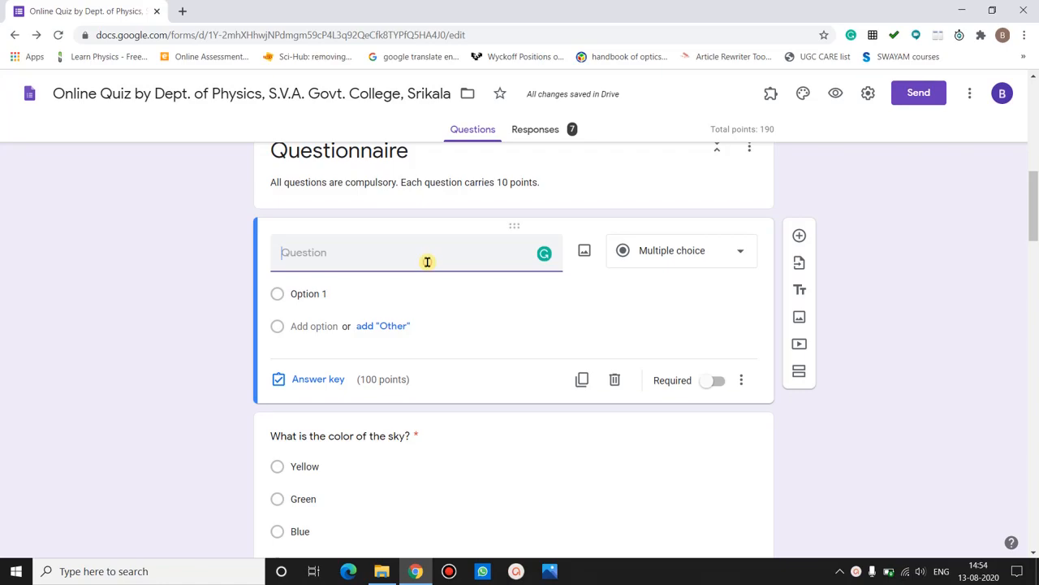
text(zzxvvxb)
click(660, 251)
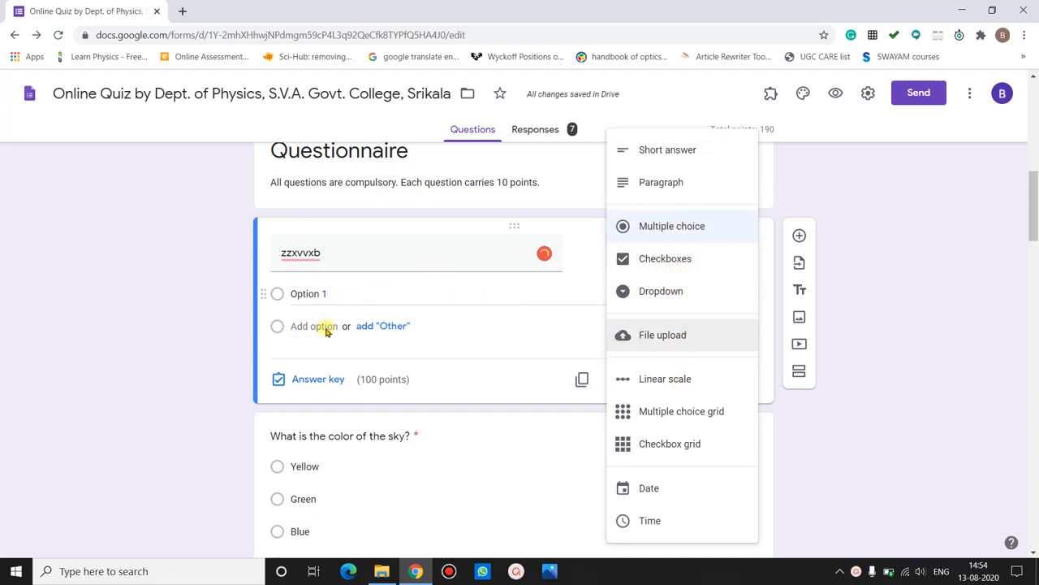
click(431, 380)
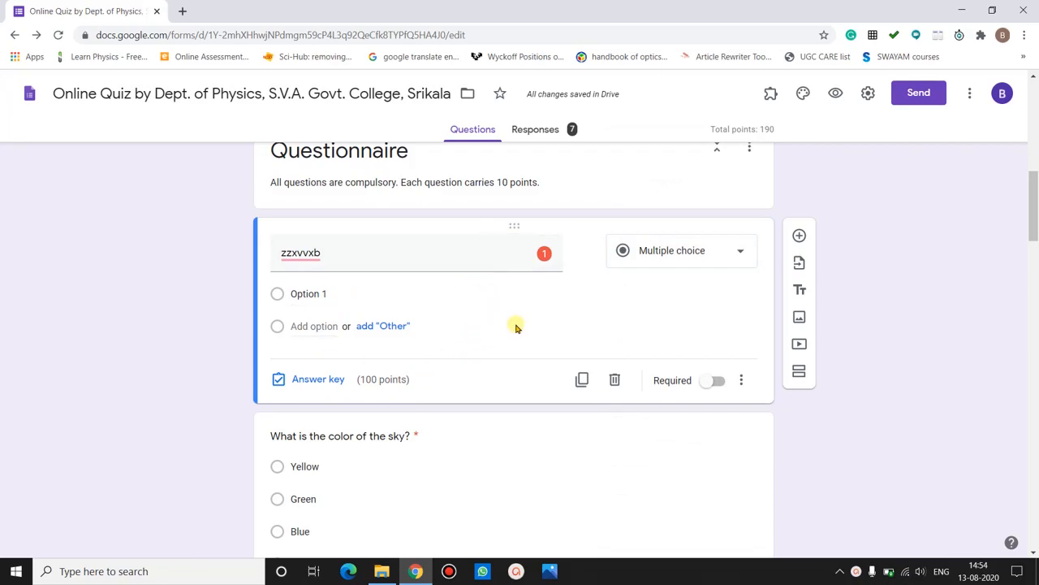
click(615, 381)
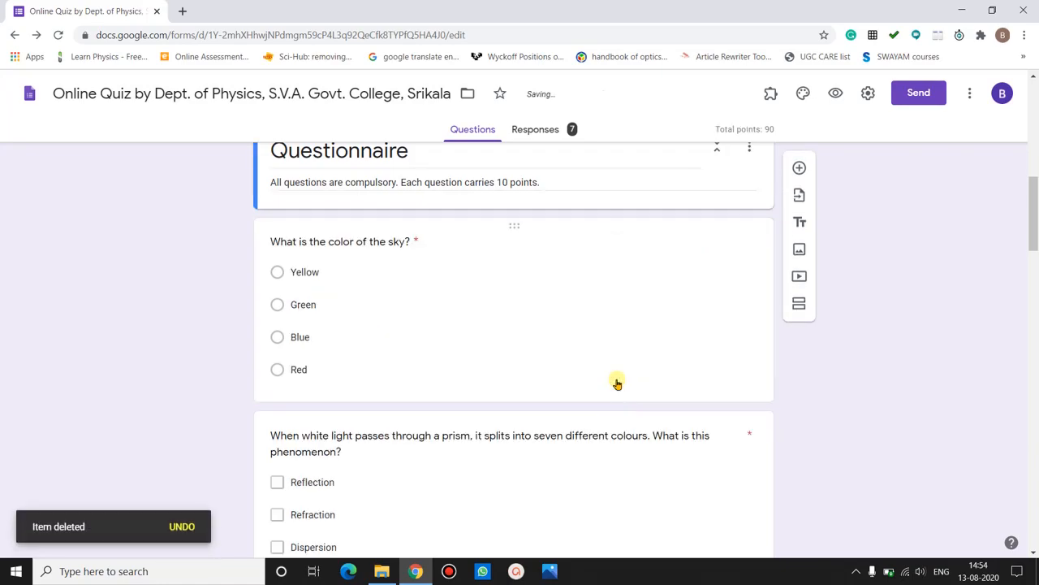
- Restore the deleted zzxvvxb test question and make a copy of it
key(ctrl+z)
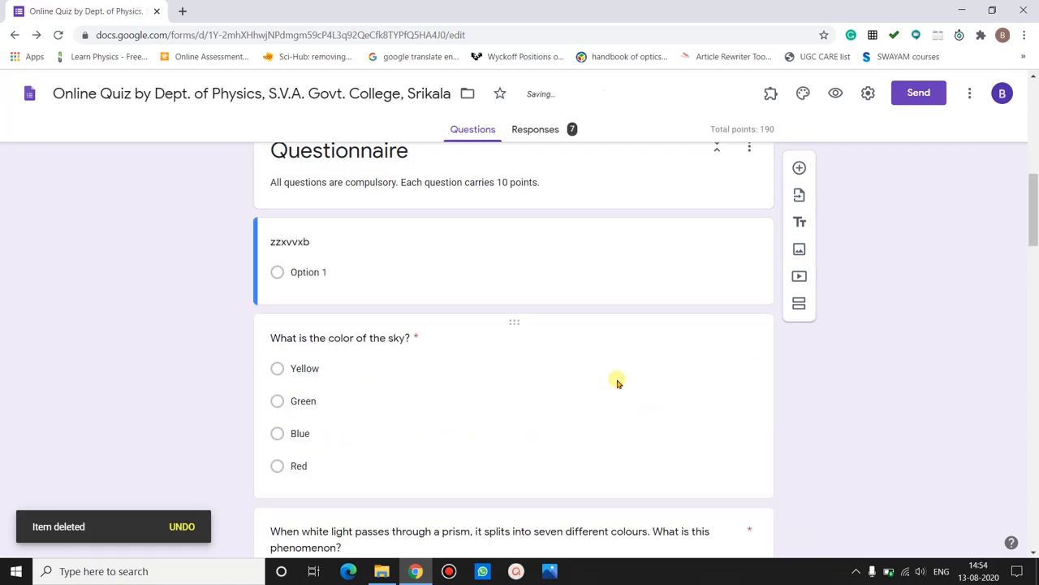
click(515, 234)
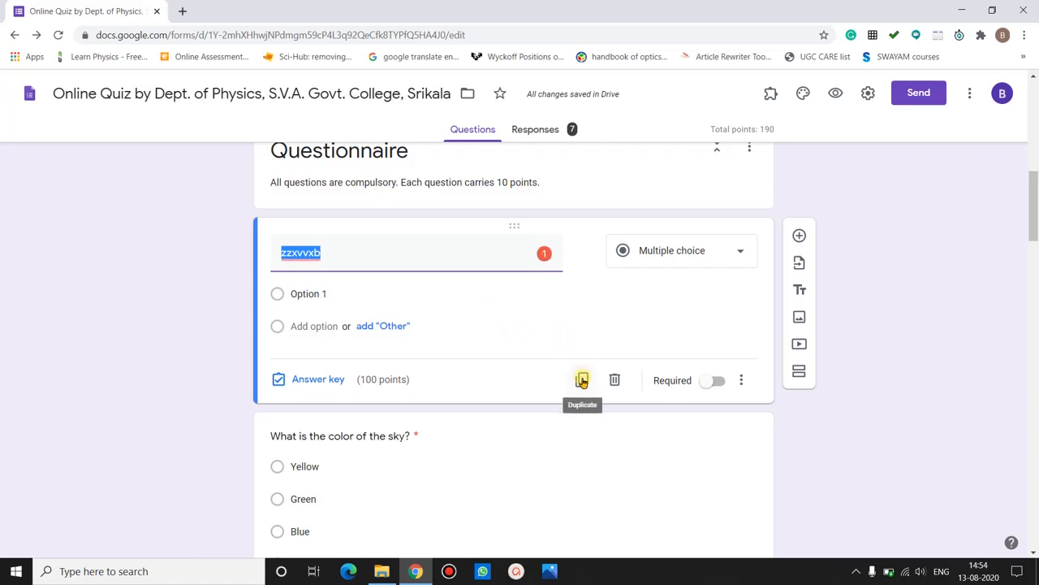
click(582, 381)
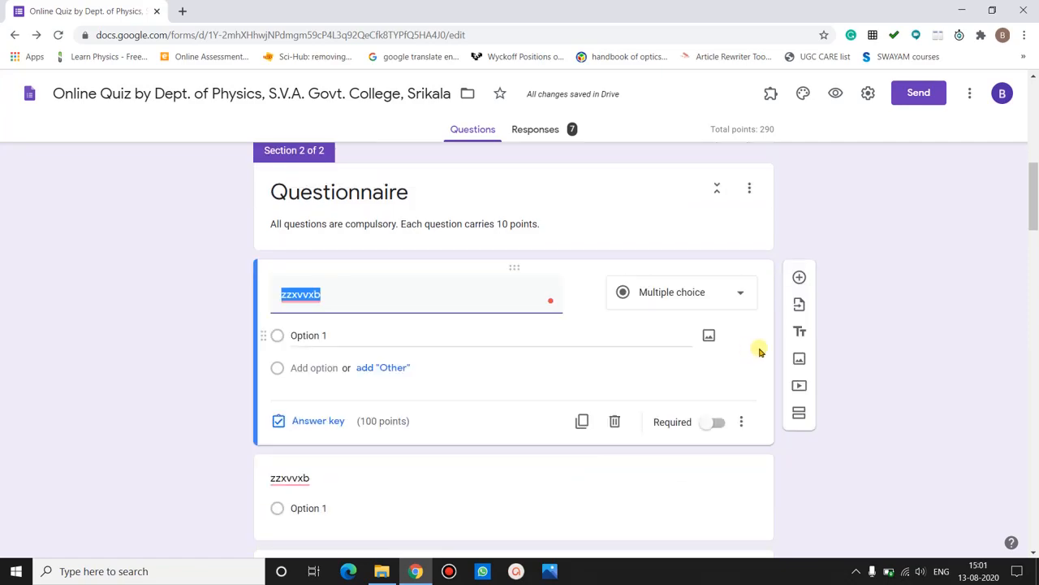
- Delete both zzxvvxb copies so the sky-colour question comes first
click(760, 350)
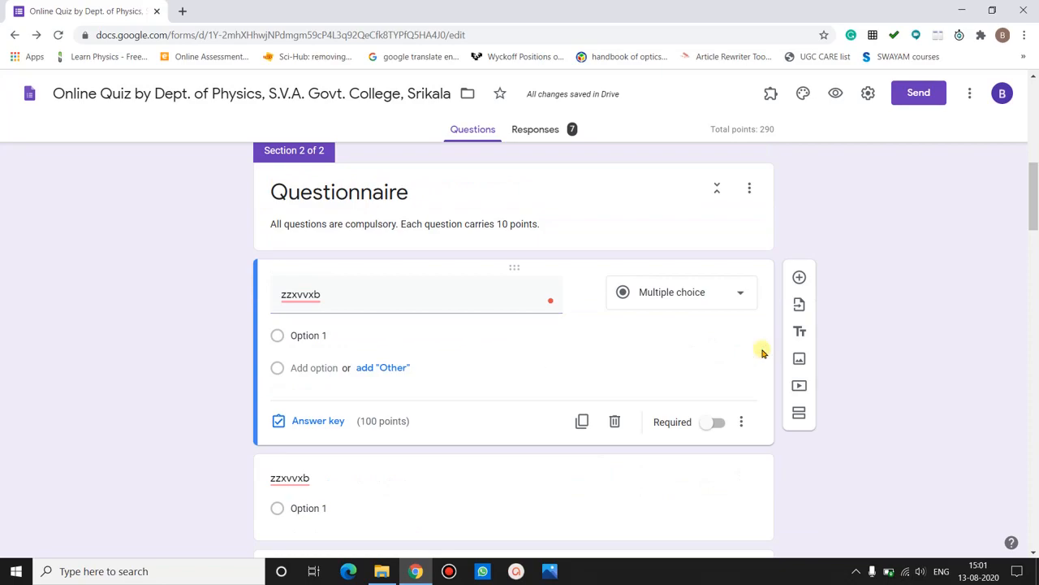
click(615, 421)
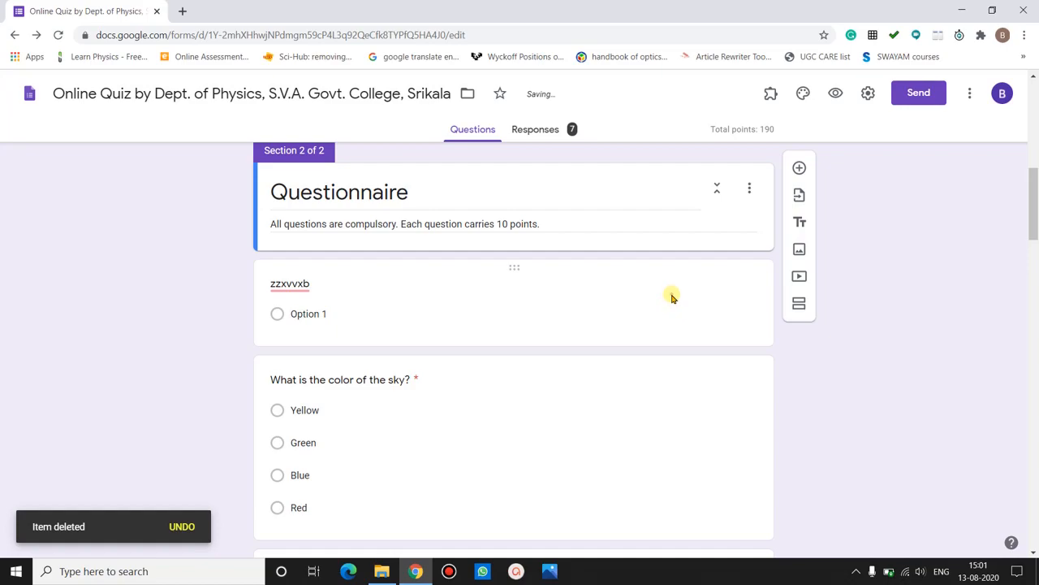
click(671, 297)
click(613, 424)
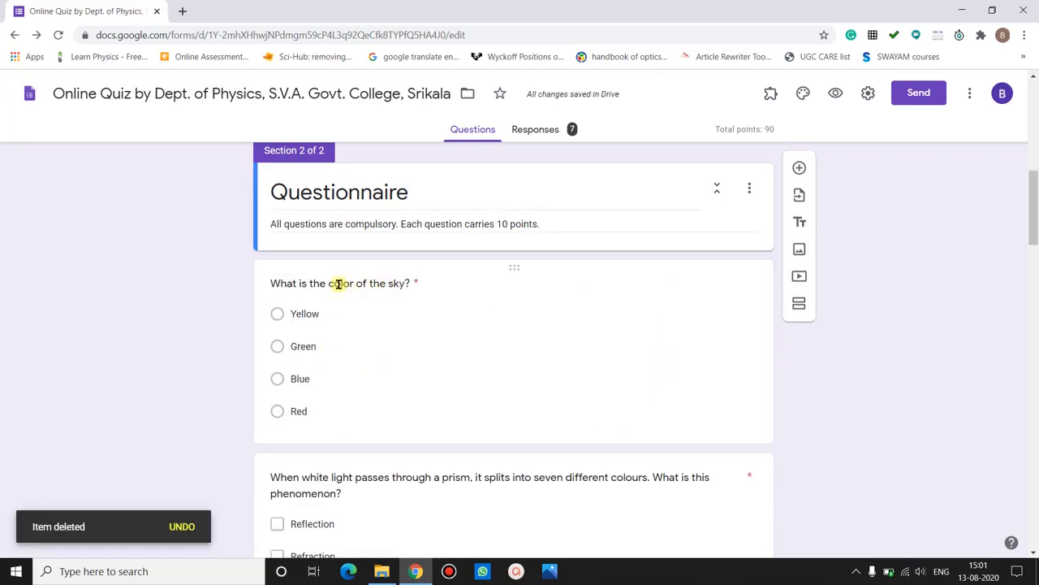
click(273, 285)
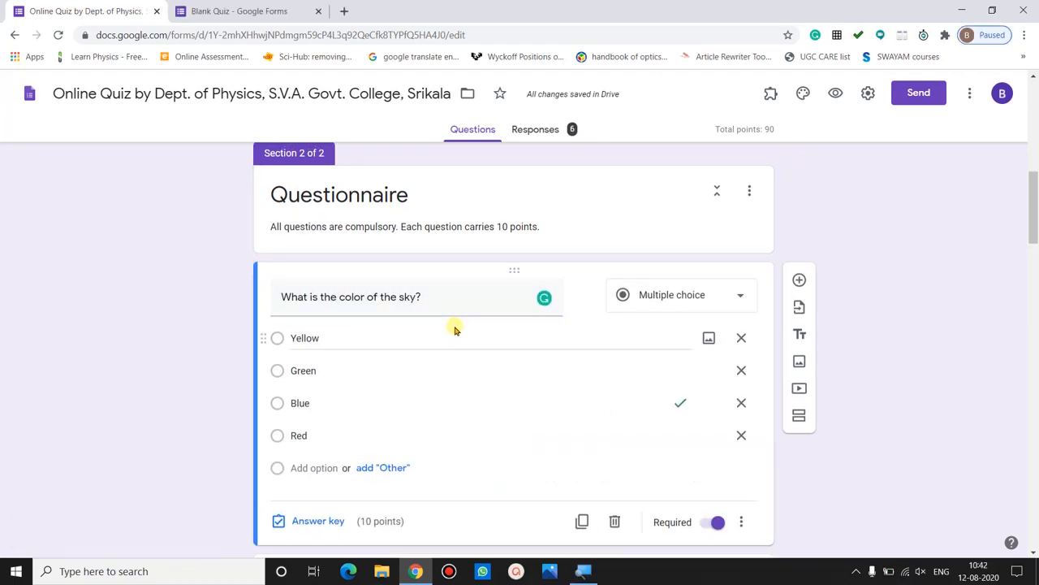
- Keep the sky question as Multiple choice, key Blue correct for 10 points, and make it required
click(683, 296)
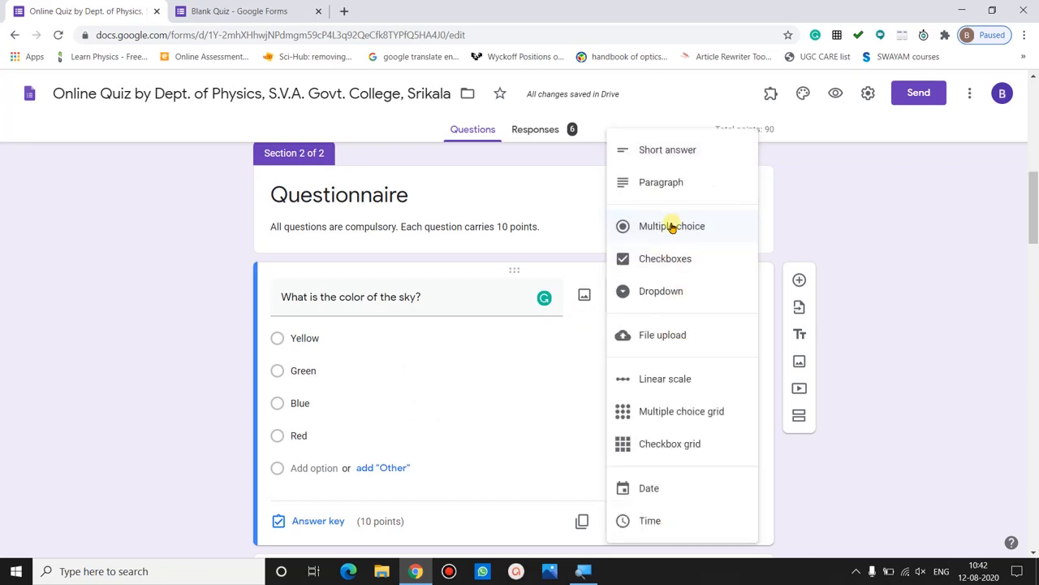
click(670, 227)
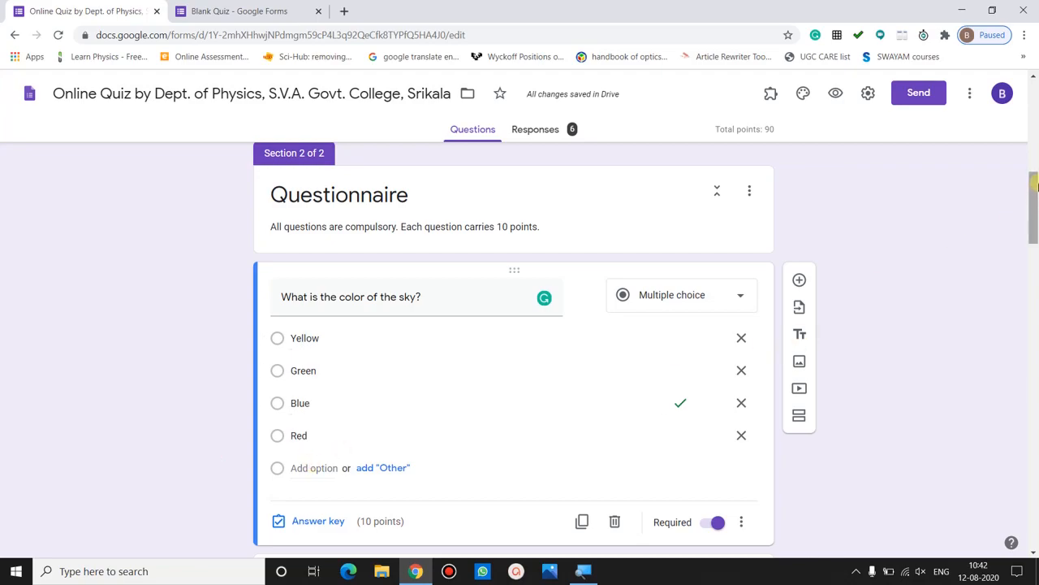
drag(1036, 191, 1036, 208)
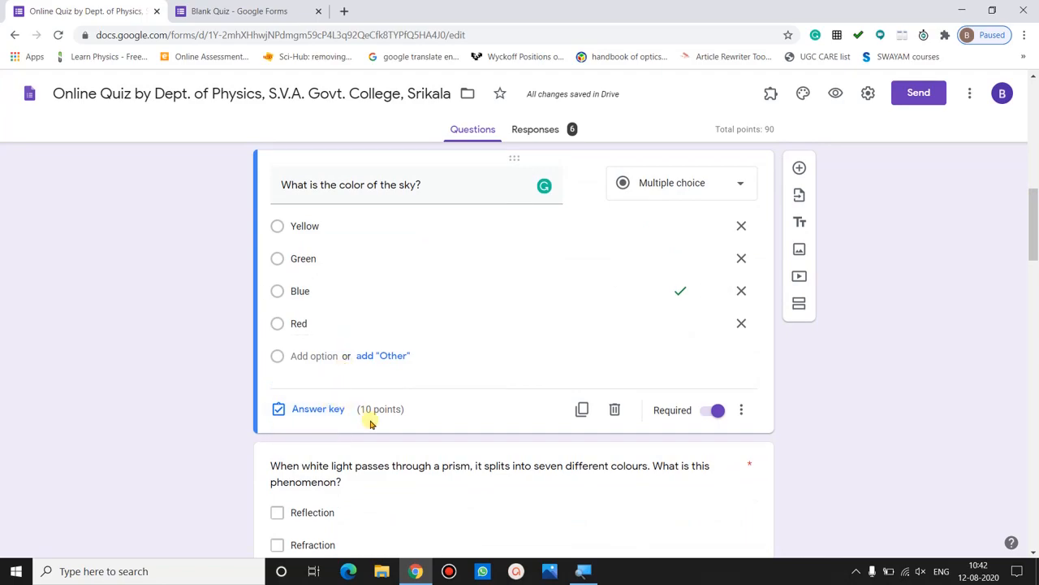
click(325, 409)
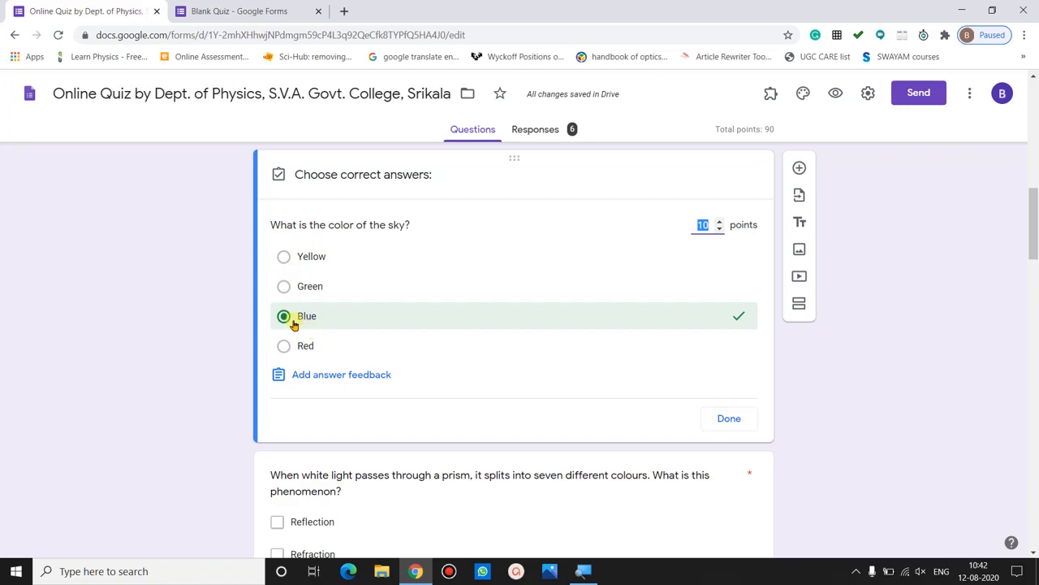
click(283, 317)
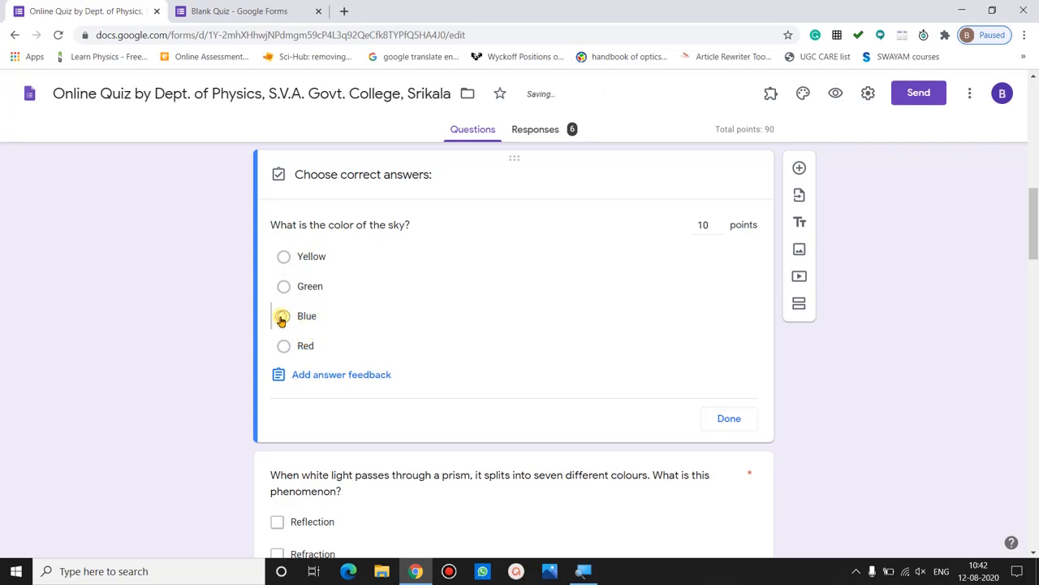
click(284, 319)
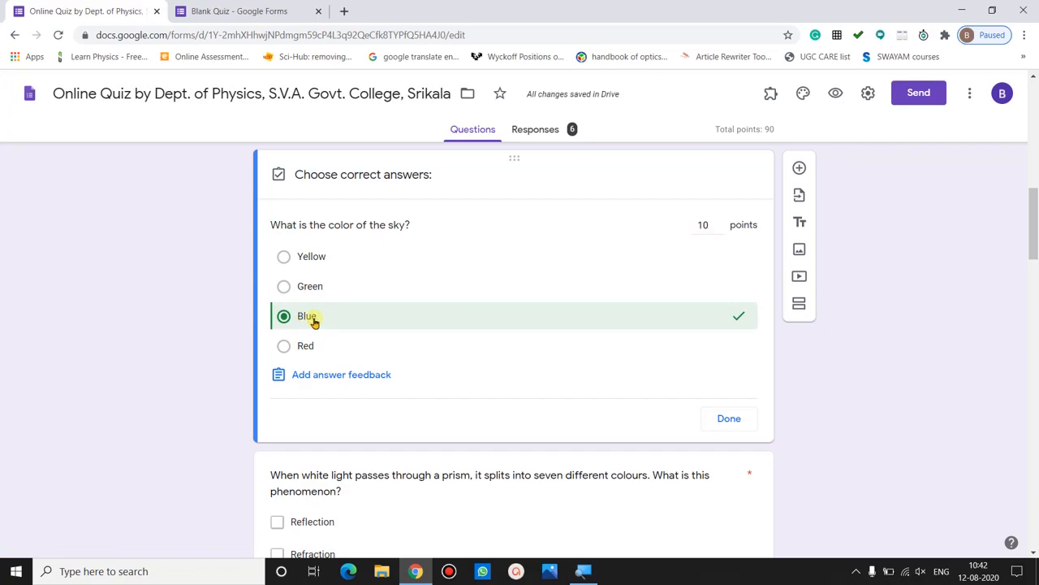
click(710, 225)
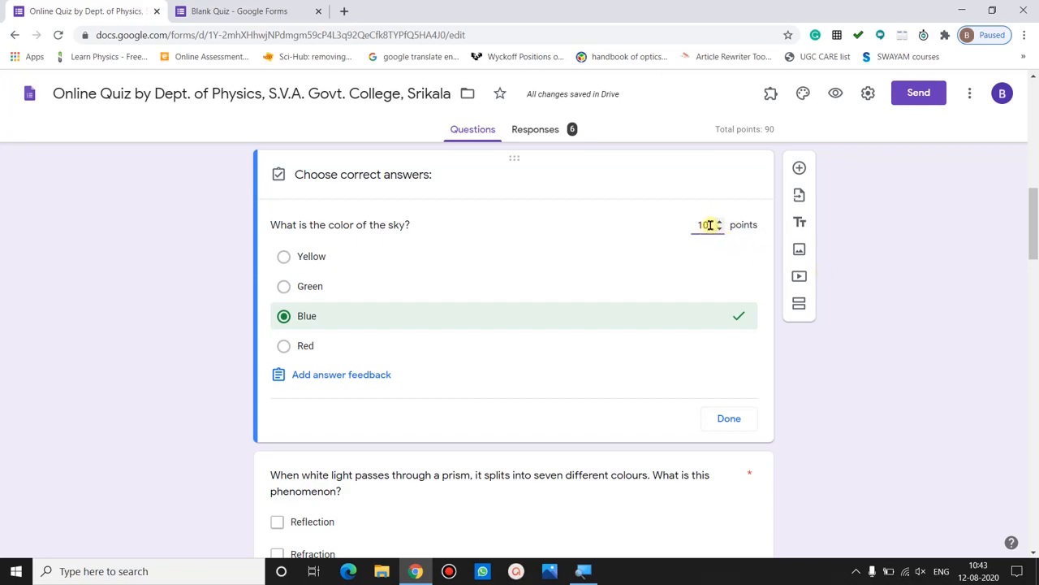
click(730, 419)
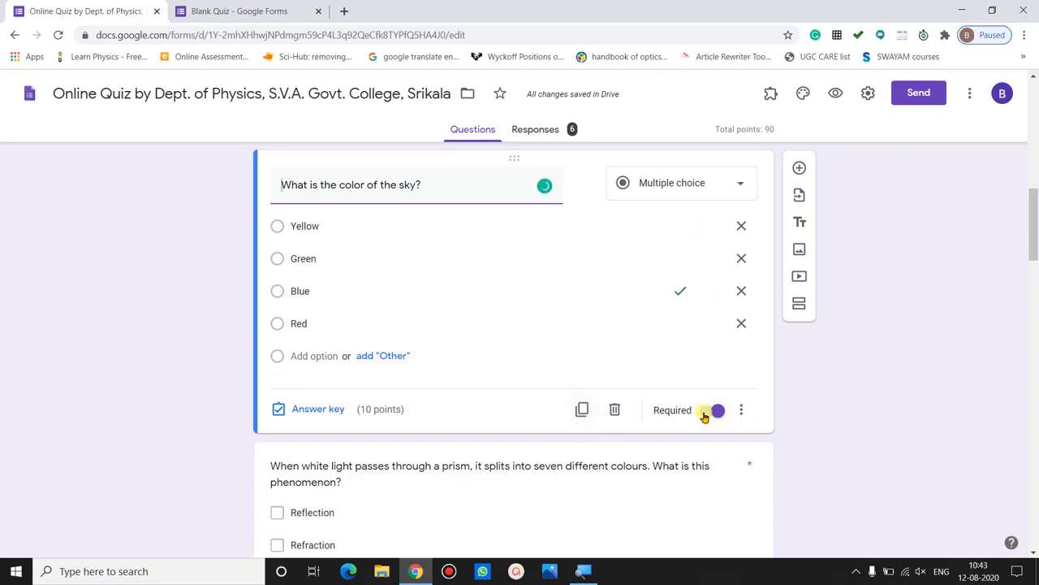
click(712, 412)
click(797, 410)
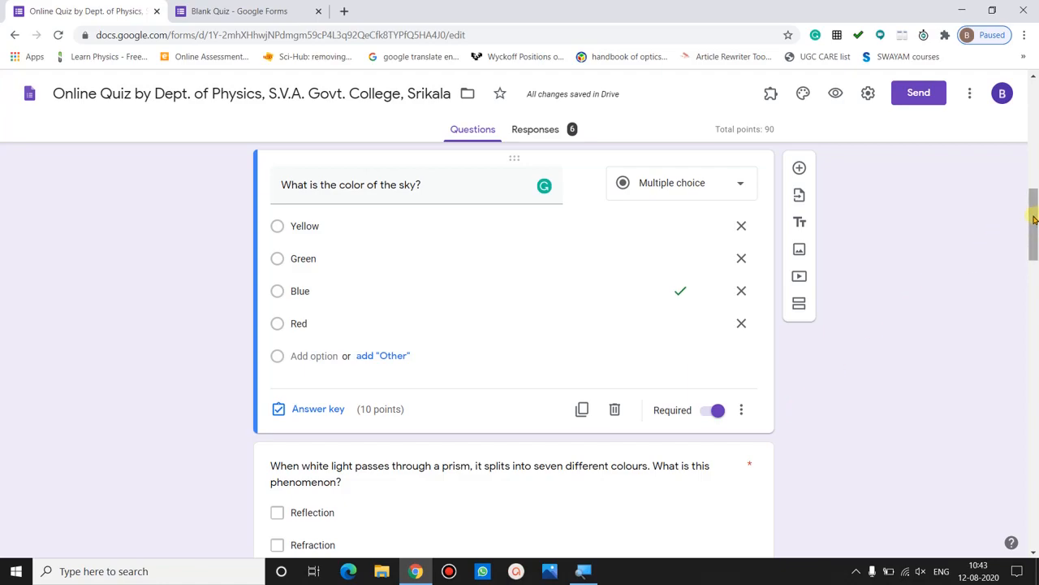
drag(1035, 219, 1036, 244)
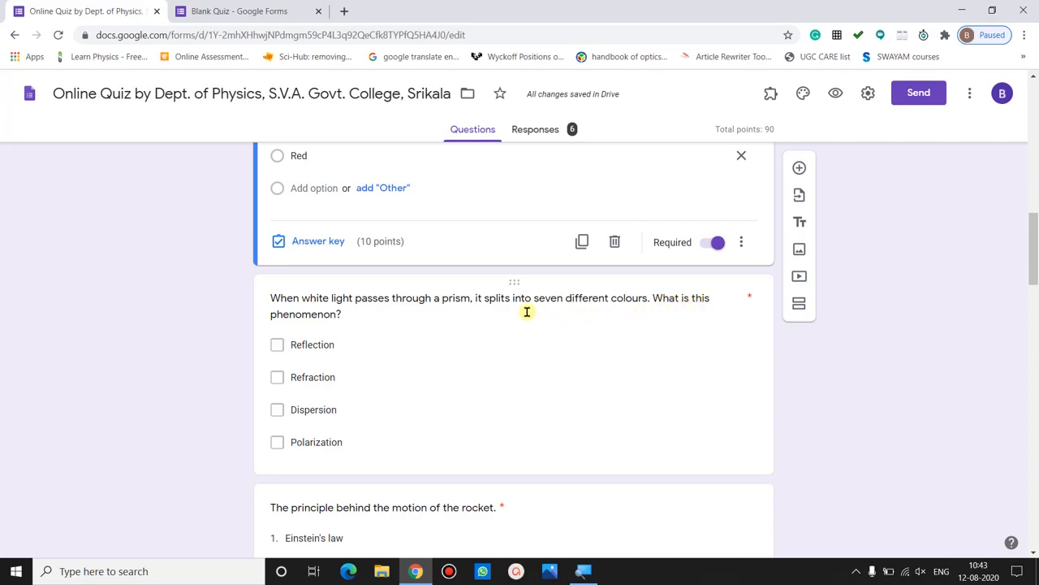
- Keep the prism question as Checkboxes with Dispersion as its 10-point answer, and make it required
click(527, 312)
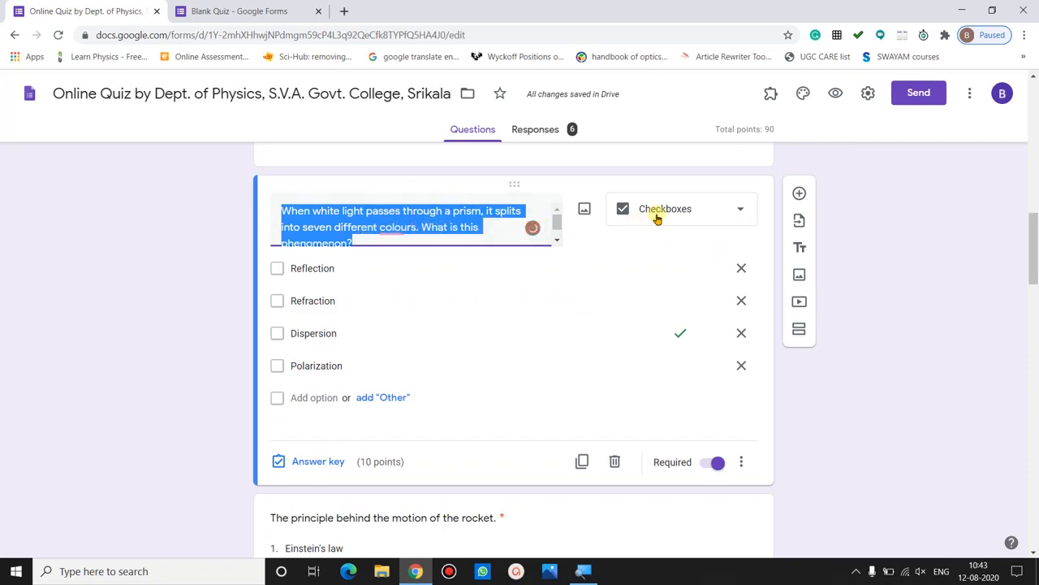
click(690, 209)
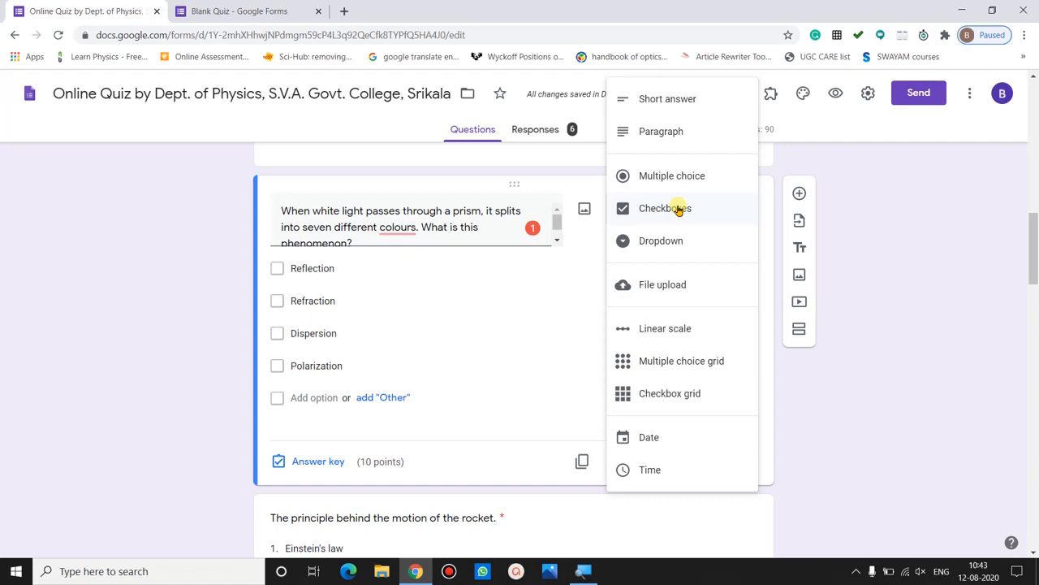
click(678, 210)
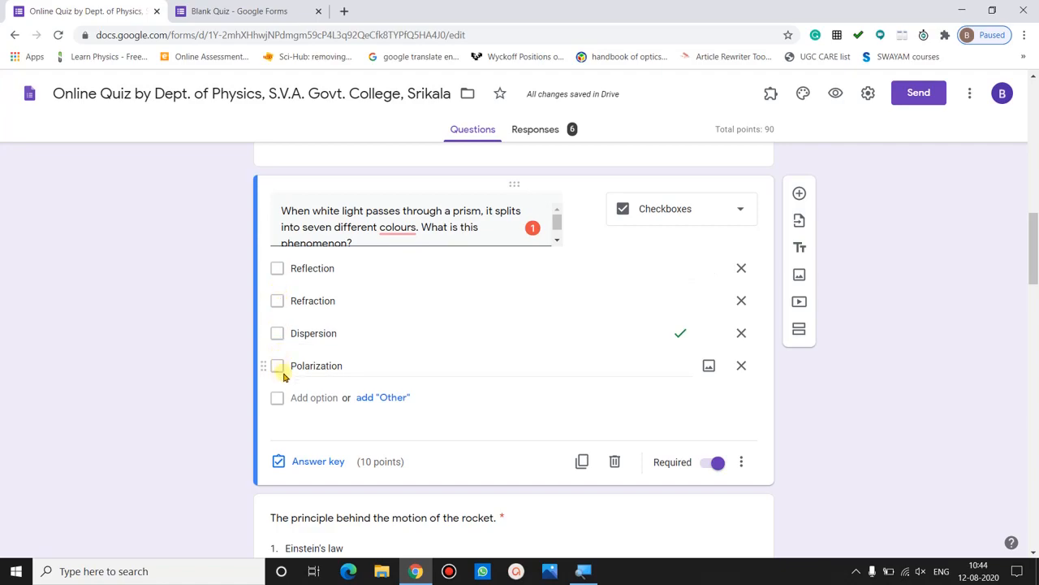
click(311, 464)
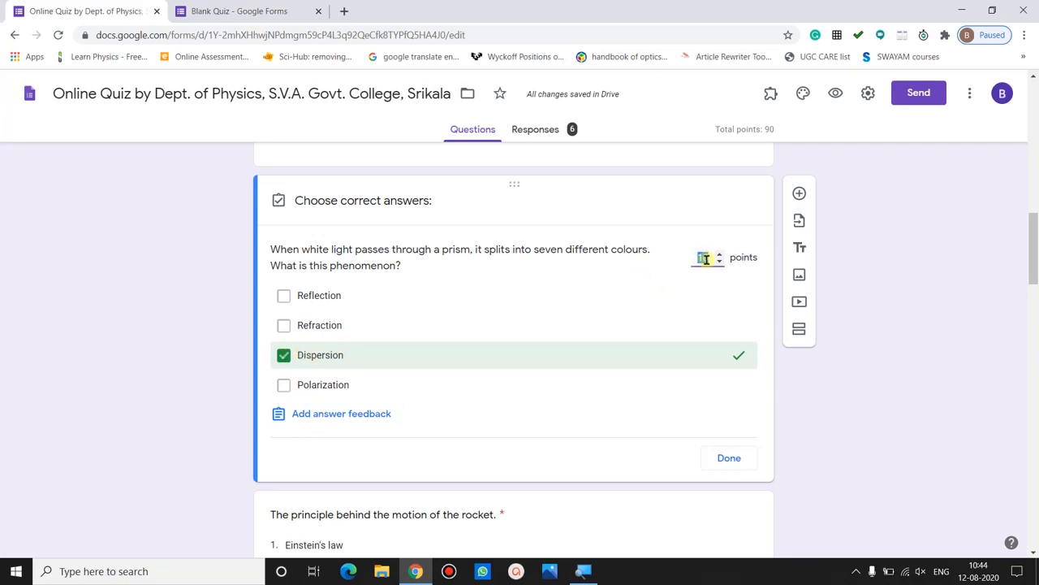
click(730, 459)
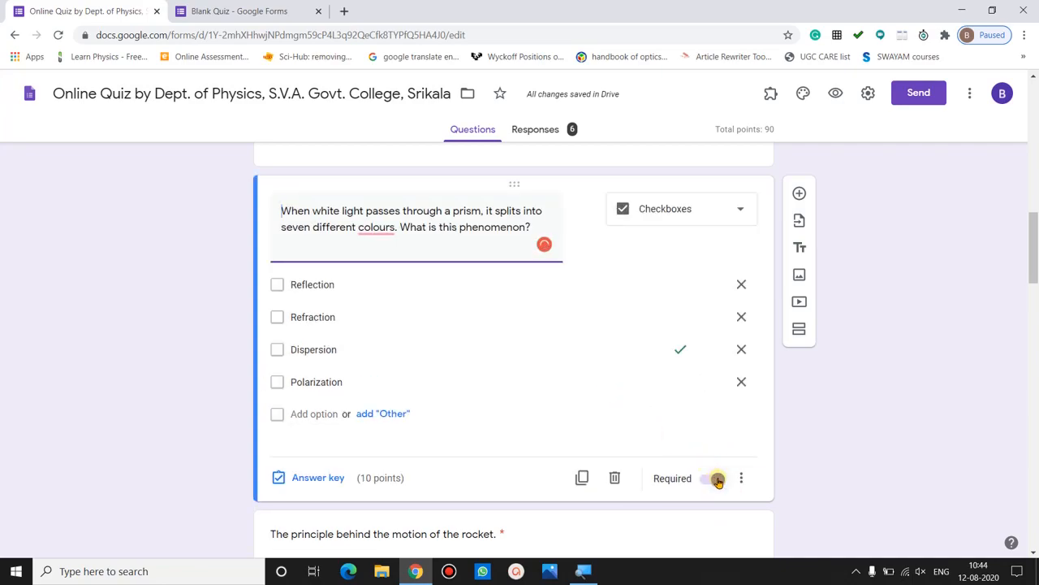
click(718, 481)
- Keep the rocket question as a Dropdown with Newton's third law keyed correct for 10 points
scroll(1036, 255, down, 3)
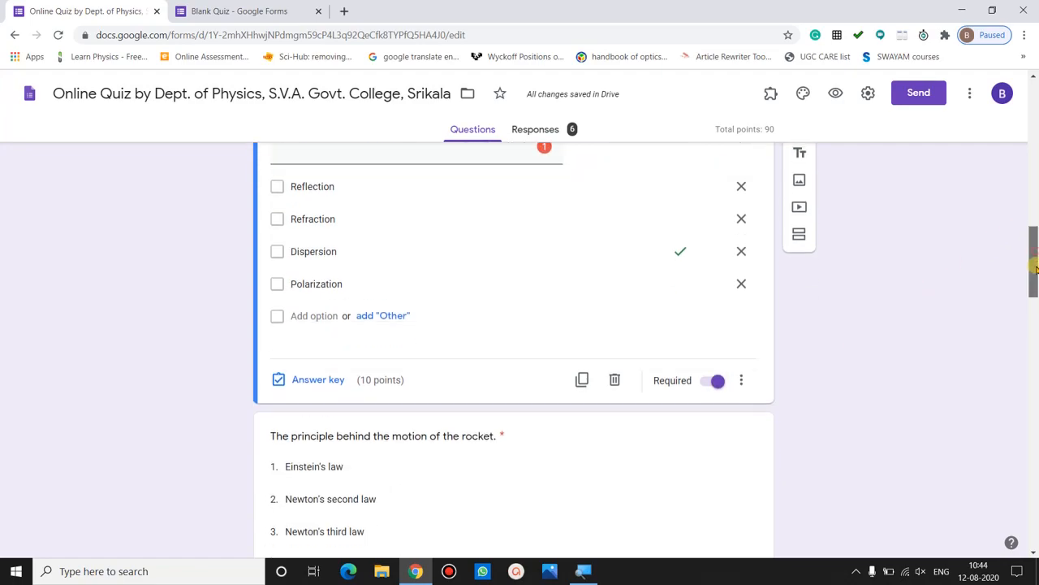
click(498, 389)
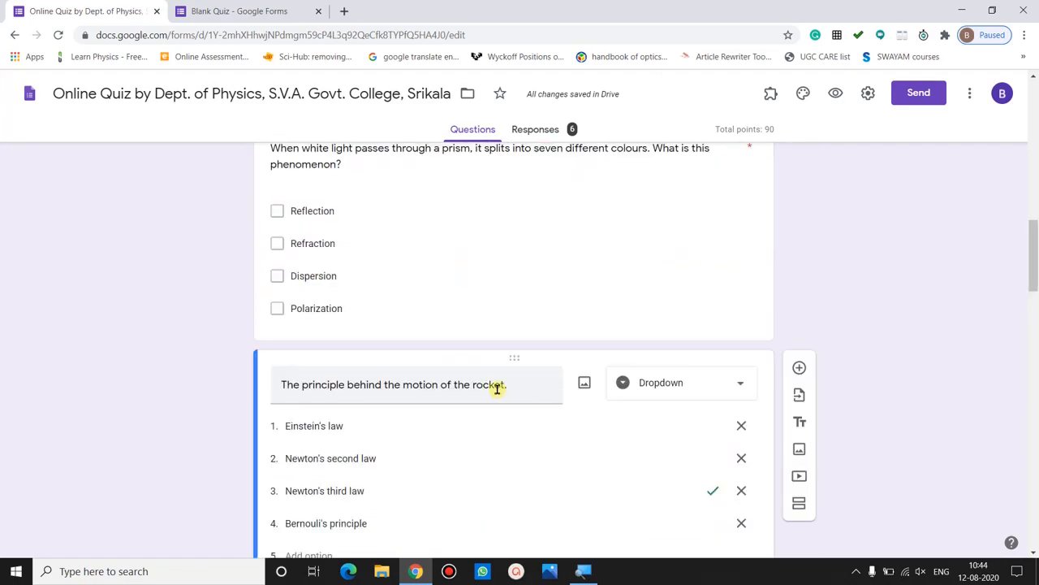
scroll(1023, 186, down, 2)
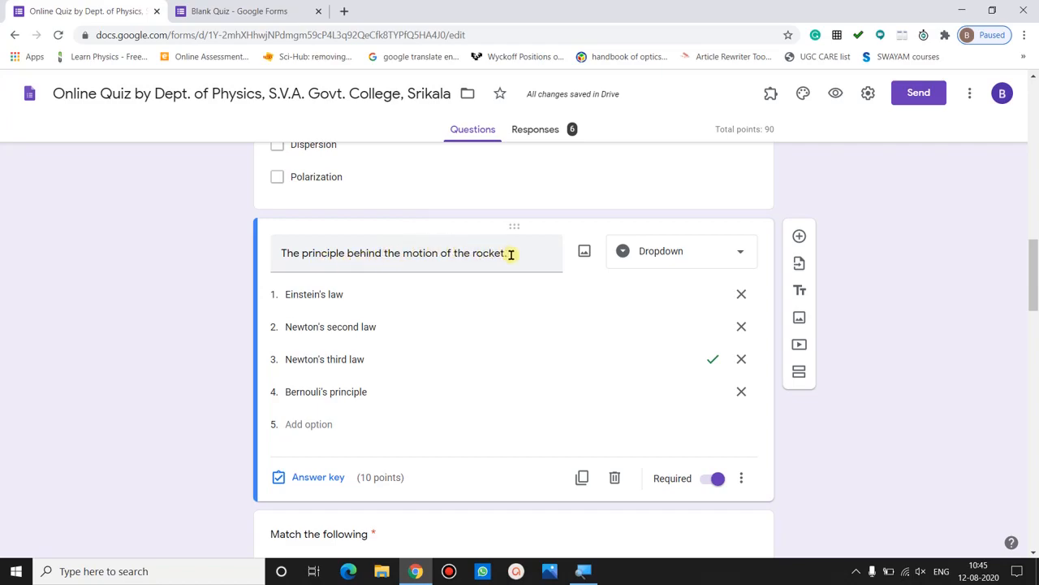
click(671, 246)
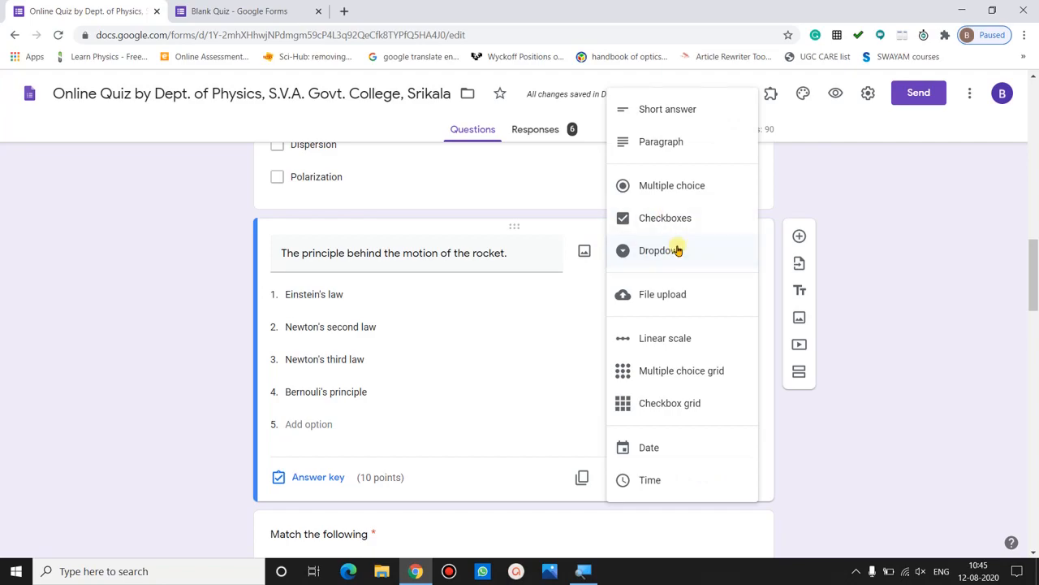
click(671, 246)
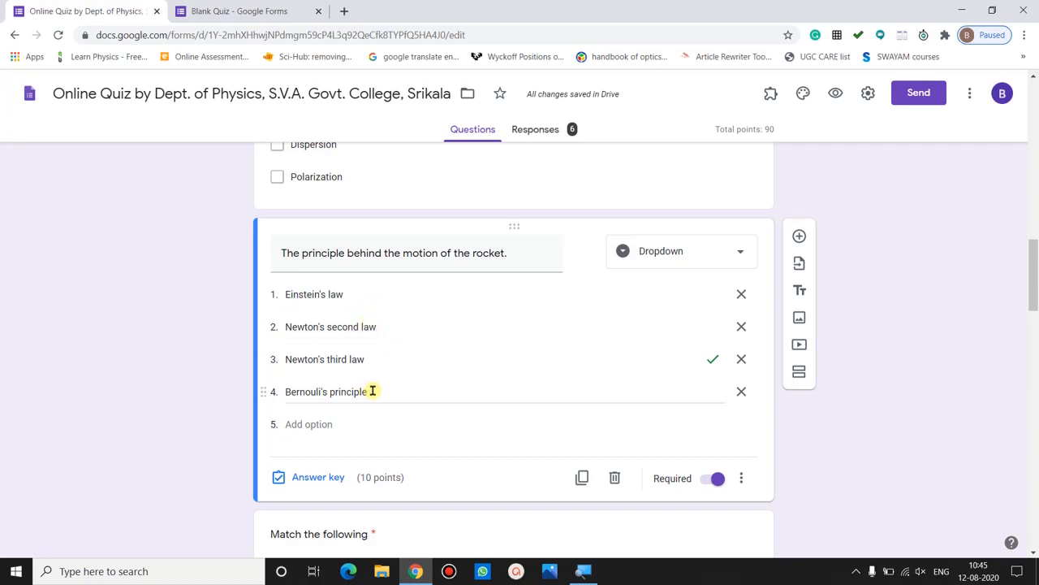
click(309, 478)
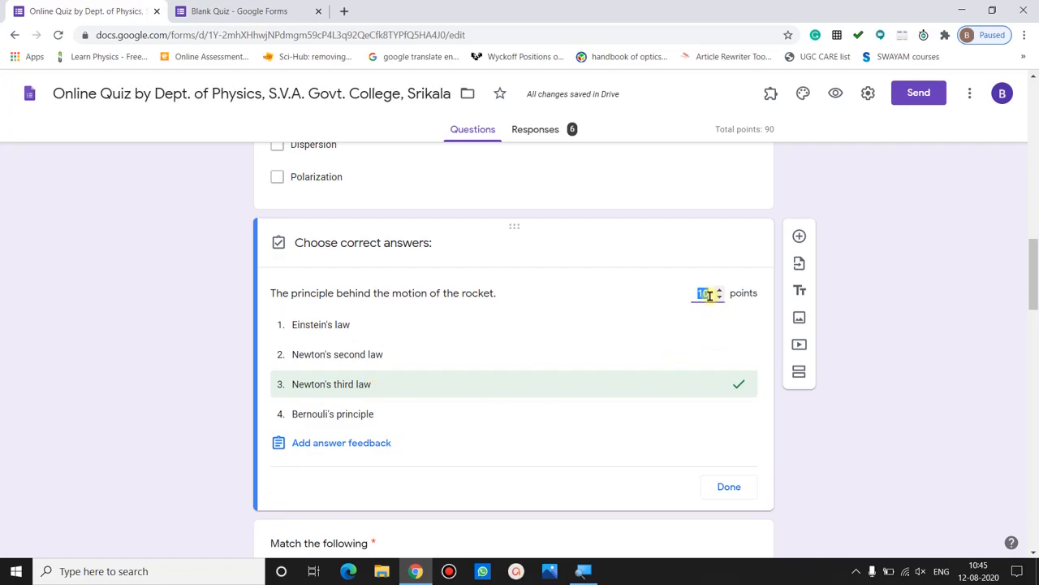
click(729, 491)
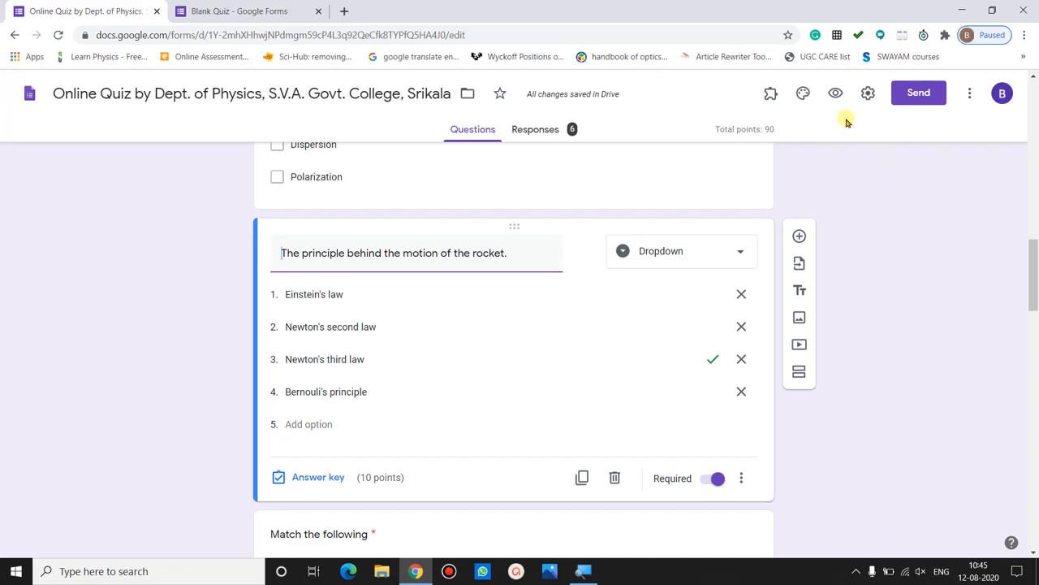
- Preview the form and fill in the respondent's e-mail address and full name
click(836, 93)
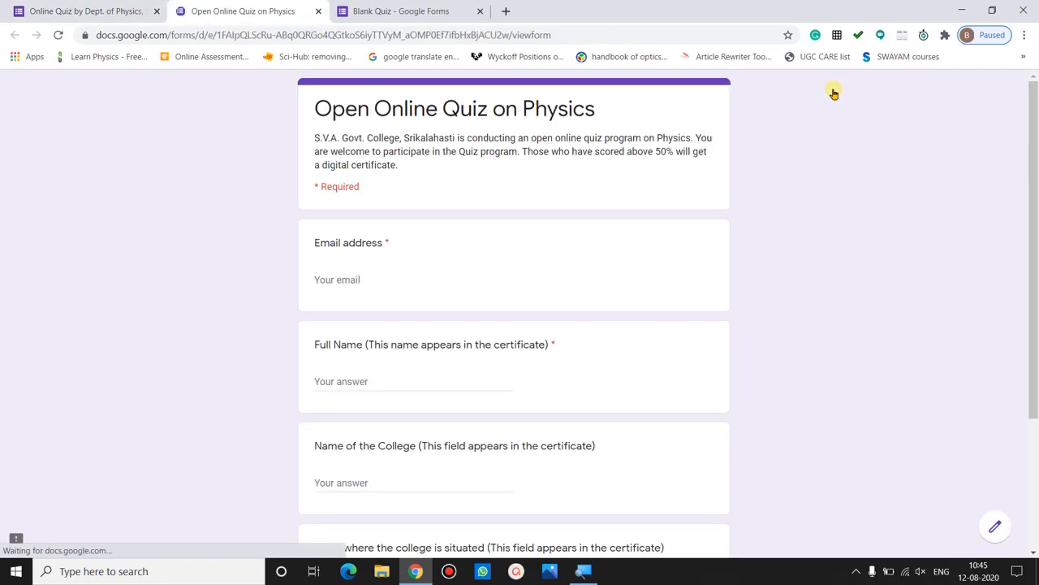
click(355, 281)
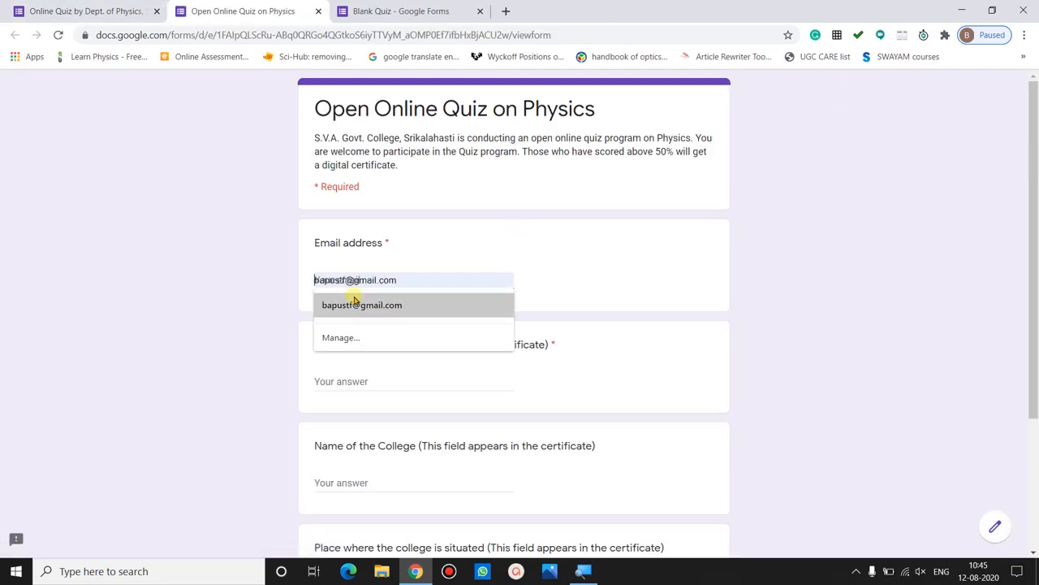
click(354, 306)
click(347, 375)
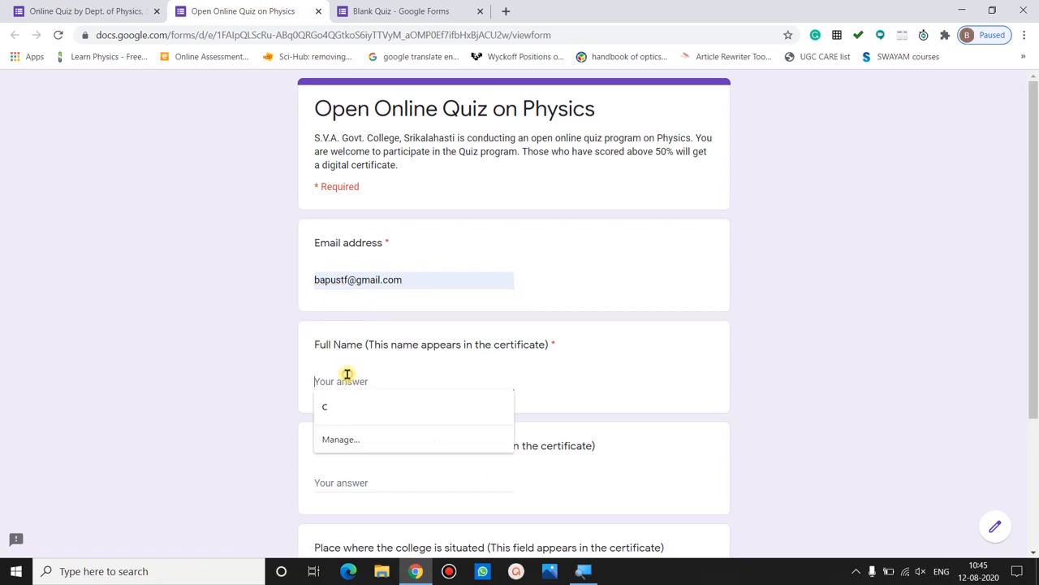
text(abcd)
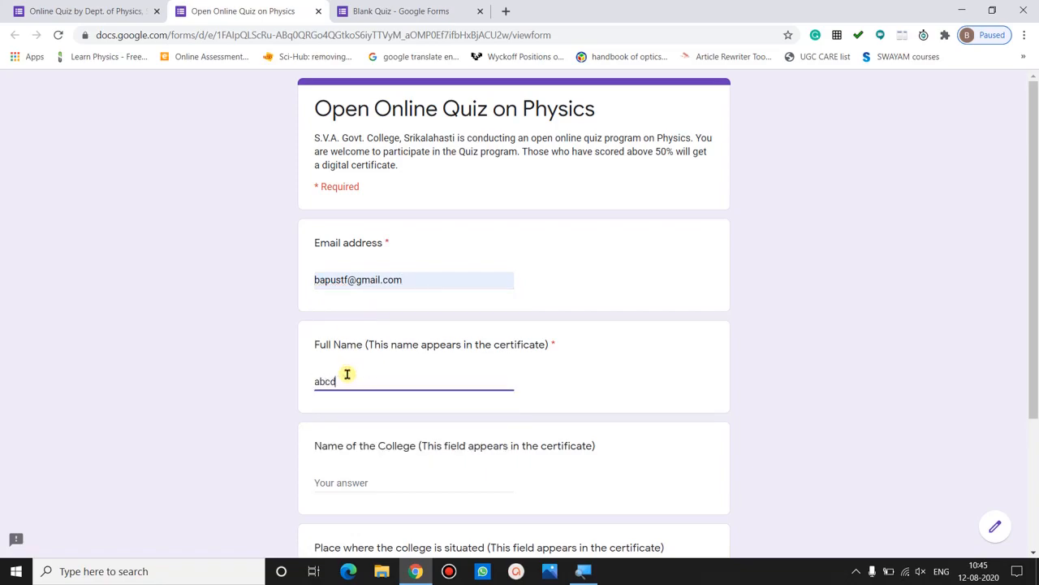
- Enter gdc as the college name, fill in its location, and continue to page 2
click(349, 481)
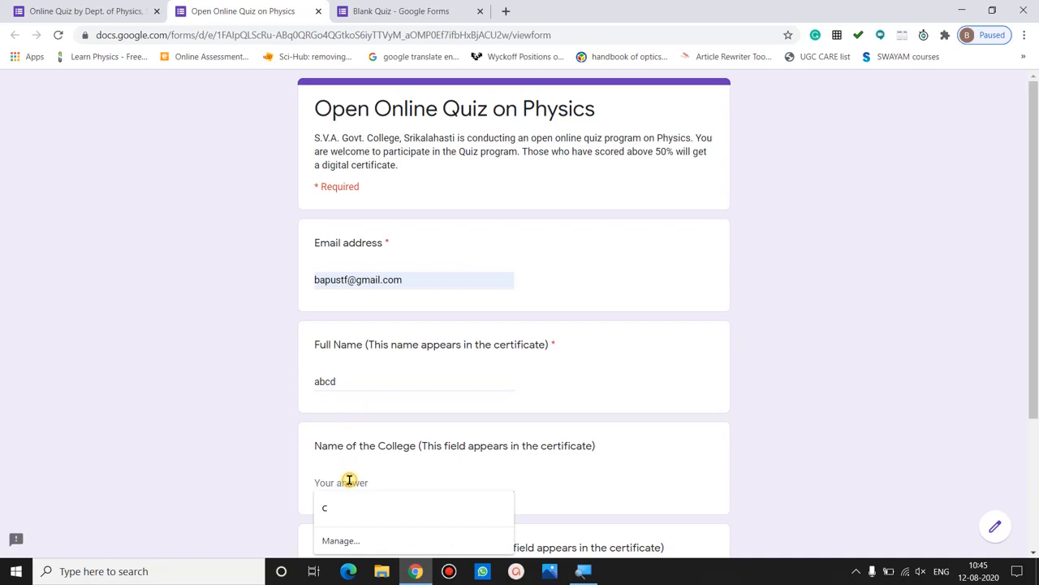
text(gdc)
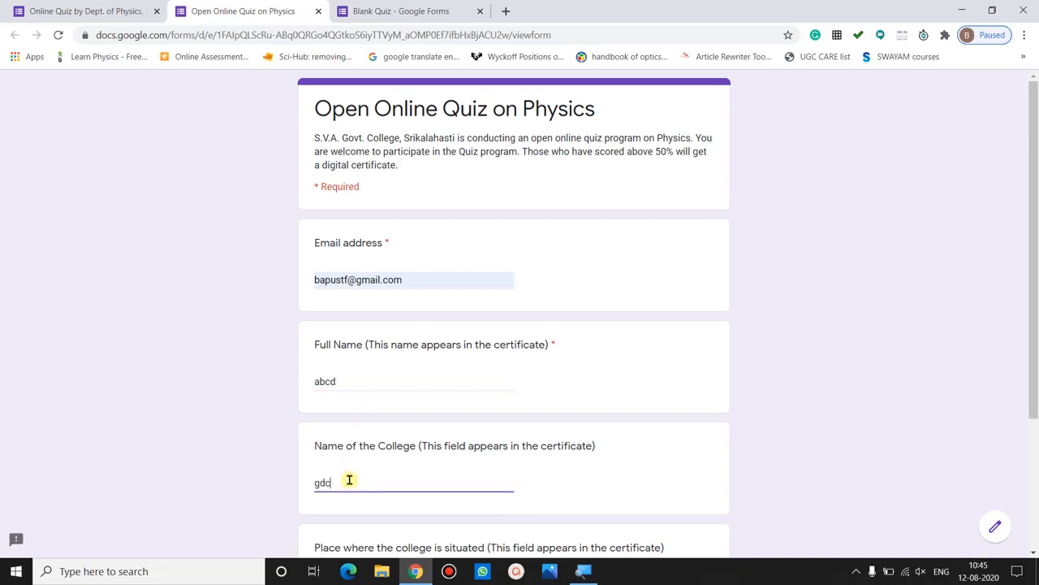
click(244, 492)
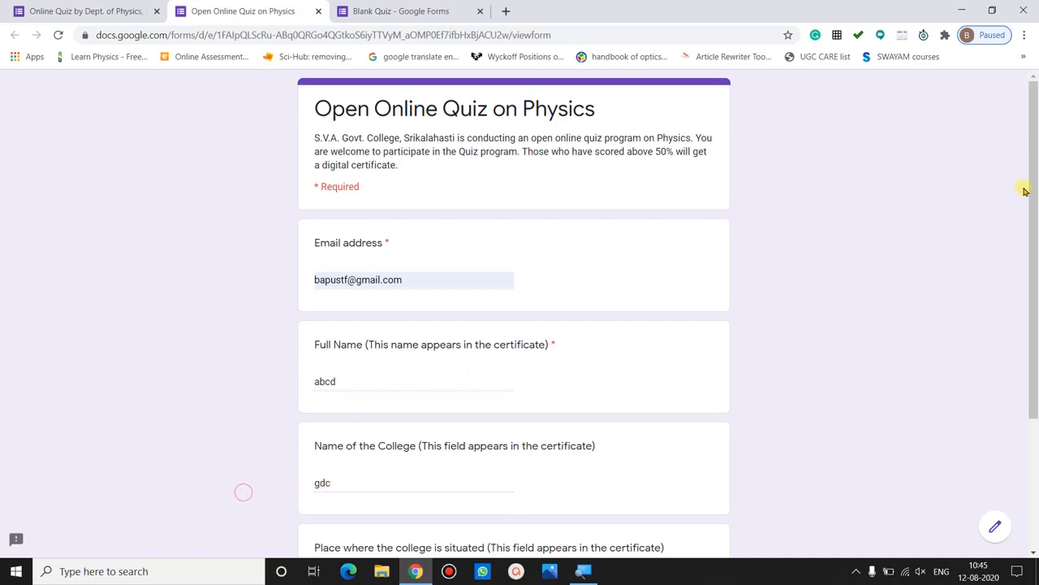
scroll(936, 323, down, 2)
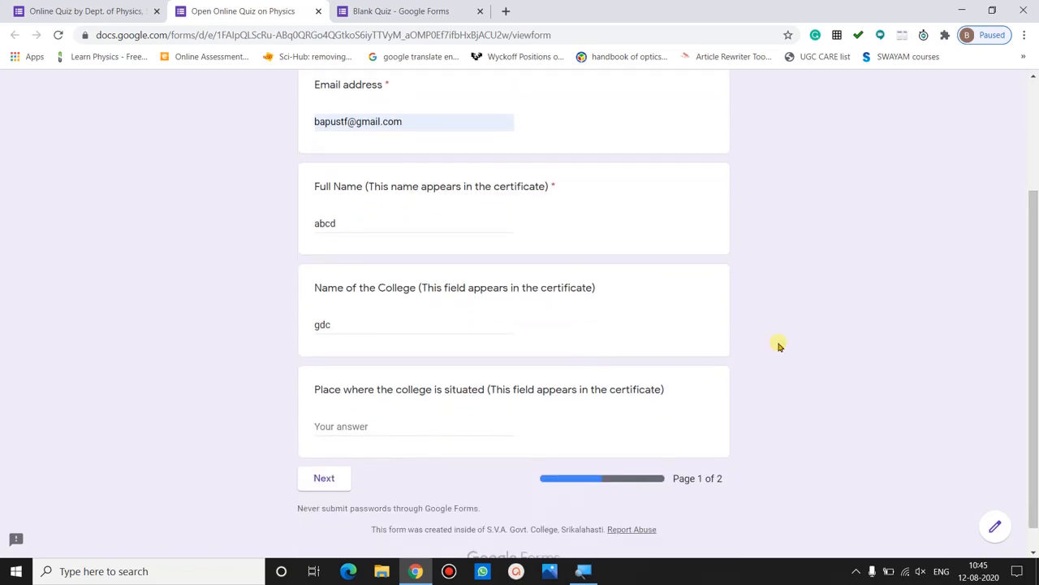
click(355, 424)
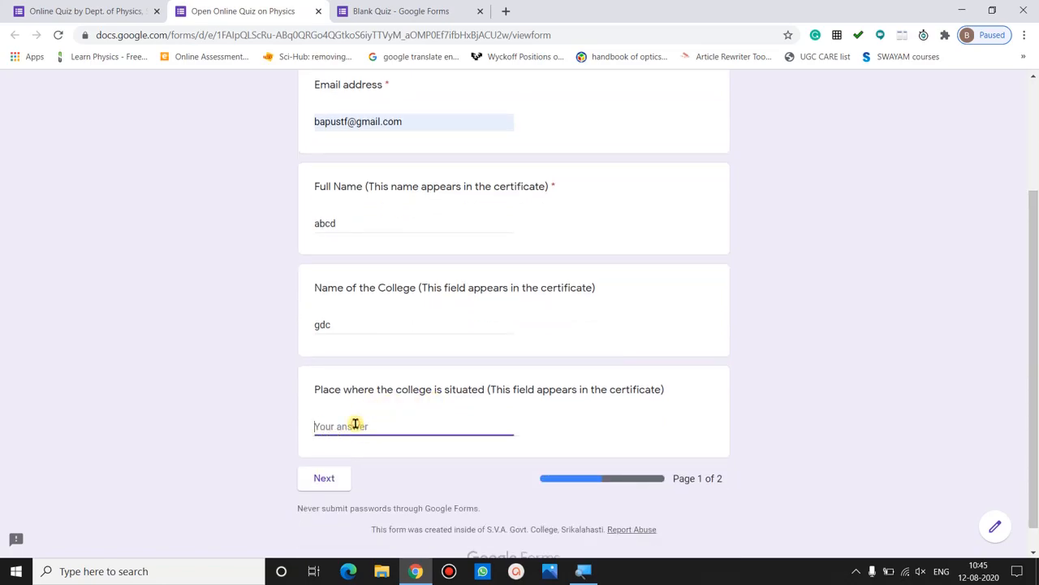
text(t)
click(318, 486)
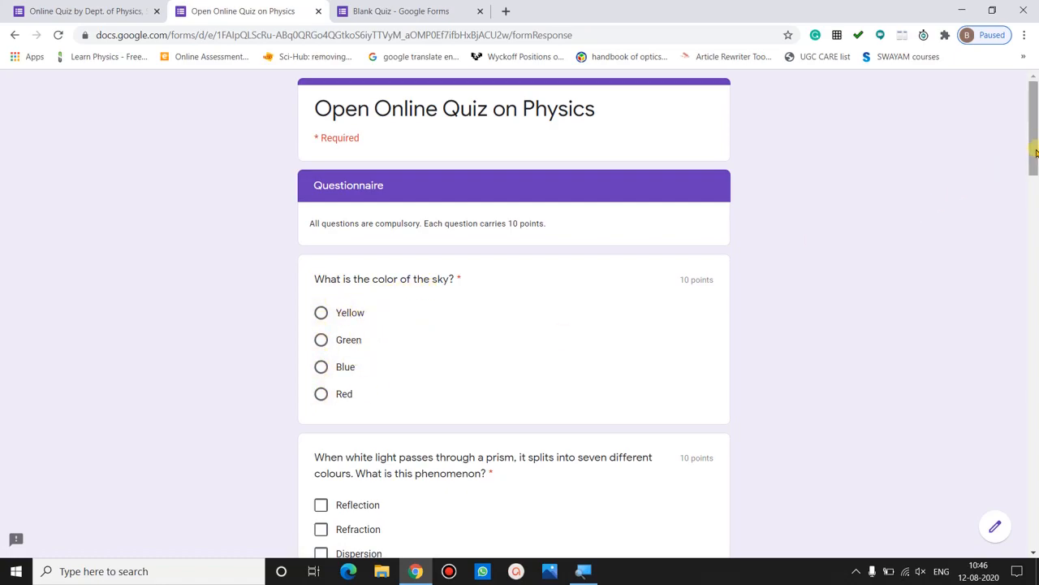
- In the preview, answer Green for the sky question and tick Dispersion for the prism question
drag(1032, 150, 1032, 173)
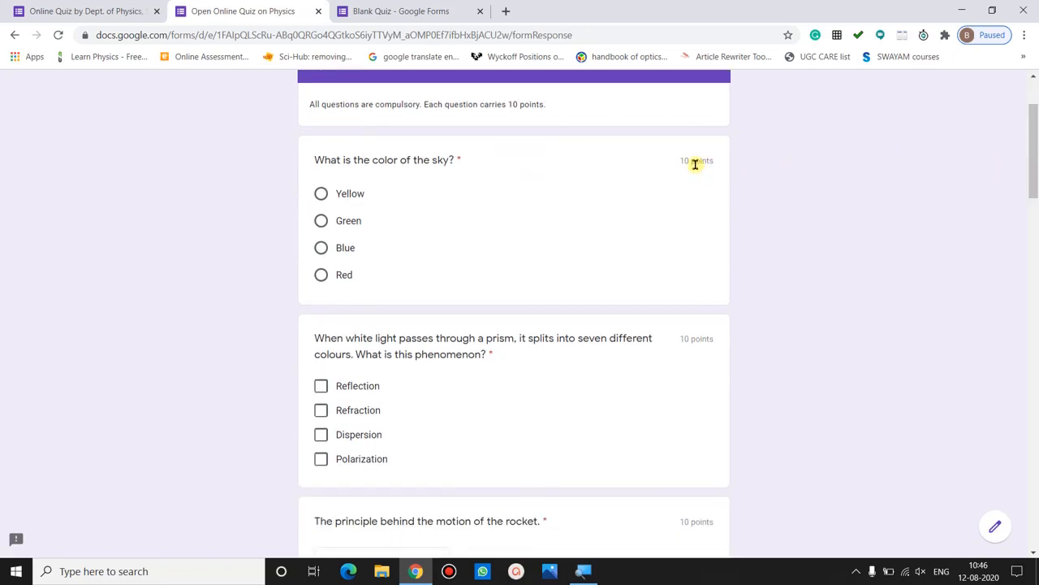
drag(1035, 164, 1036, 195)
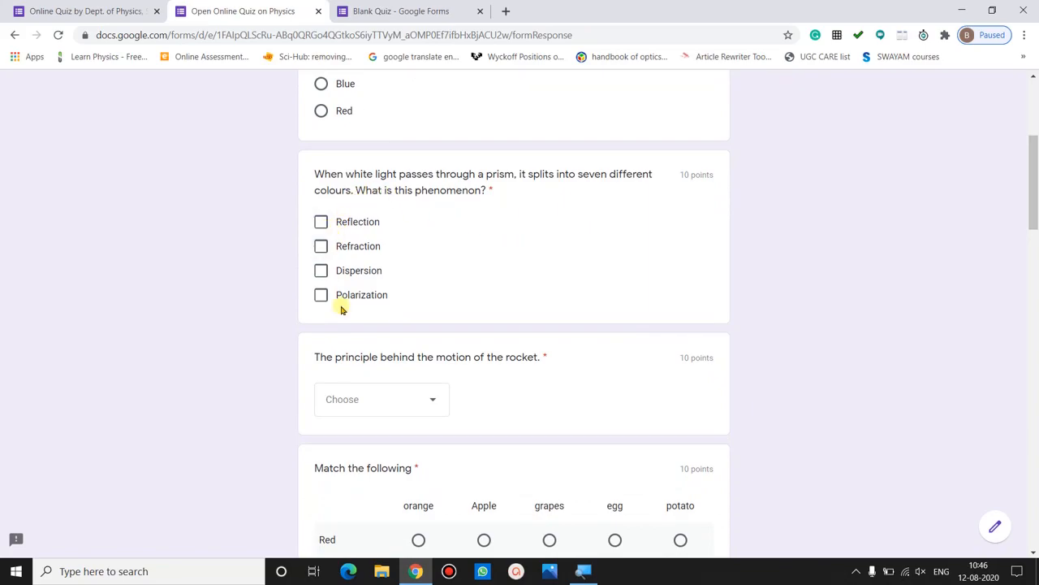
drag(1033, 117, 1033, 110)
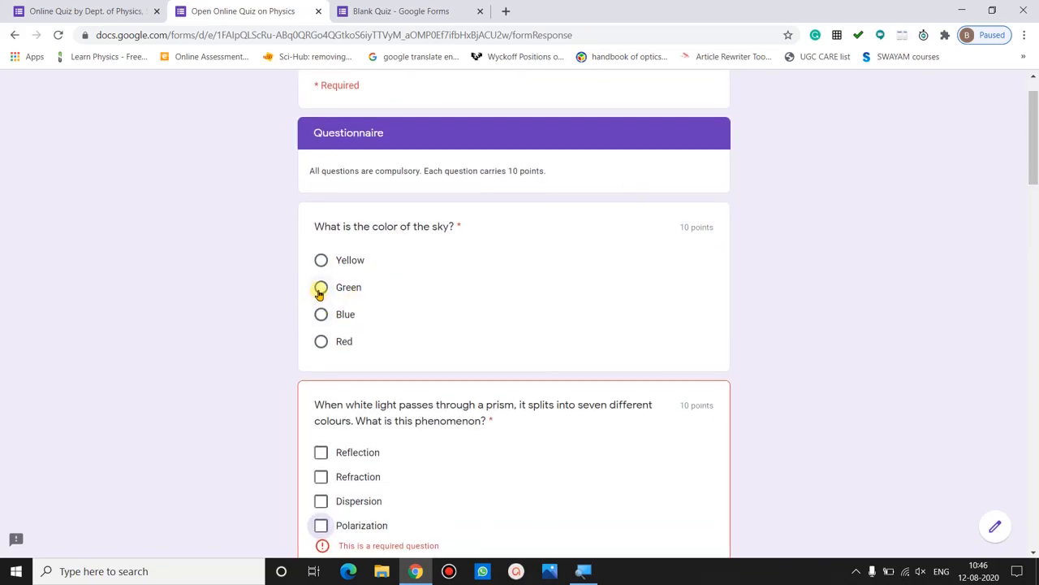
click(319, 291)
scroll(1034, 145, down, 4)
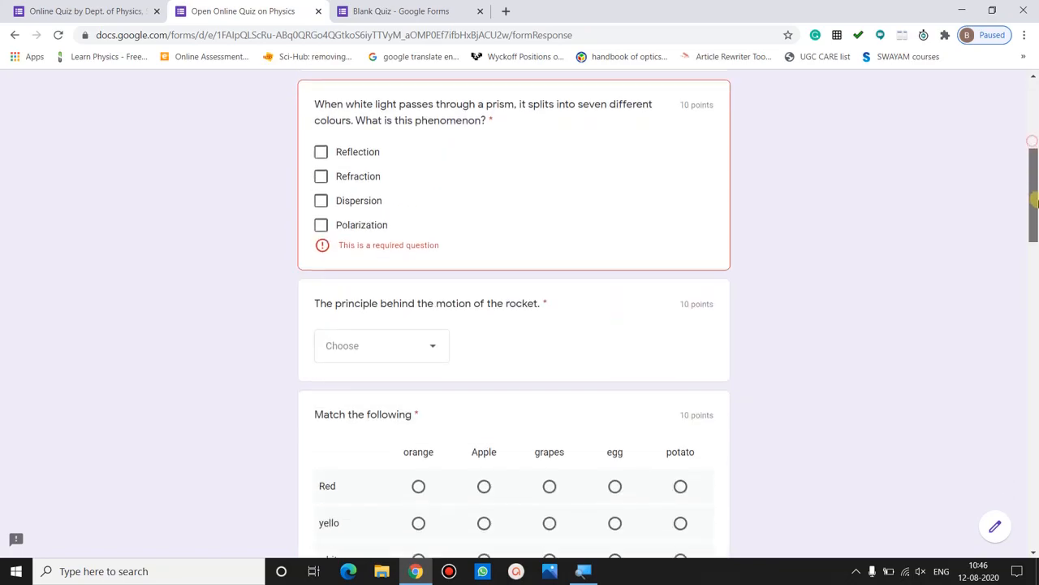
click(322, 197)
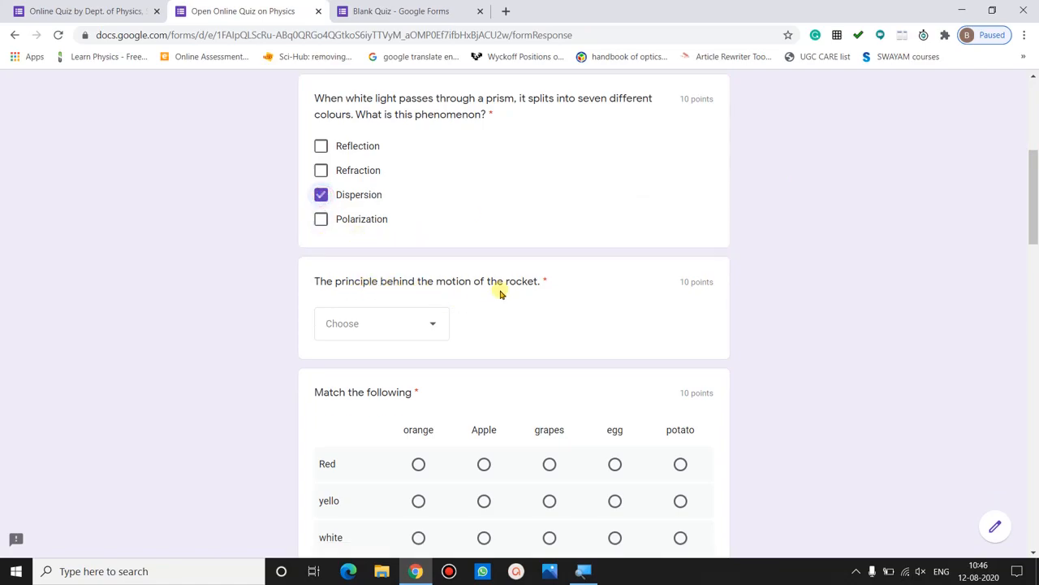
- Open and close the rocket question's choices without answering, then return to the quiz editor
click(432, 321)
click(478, 320)
click(438, 323)
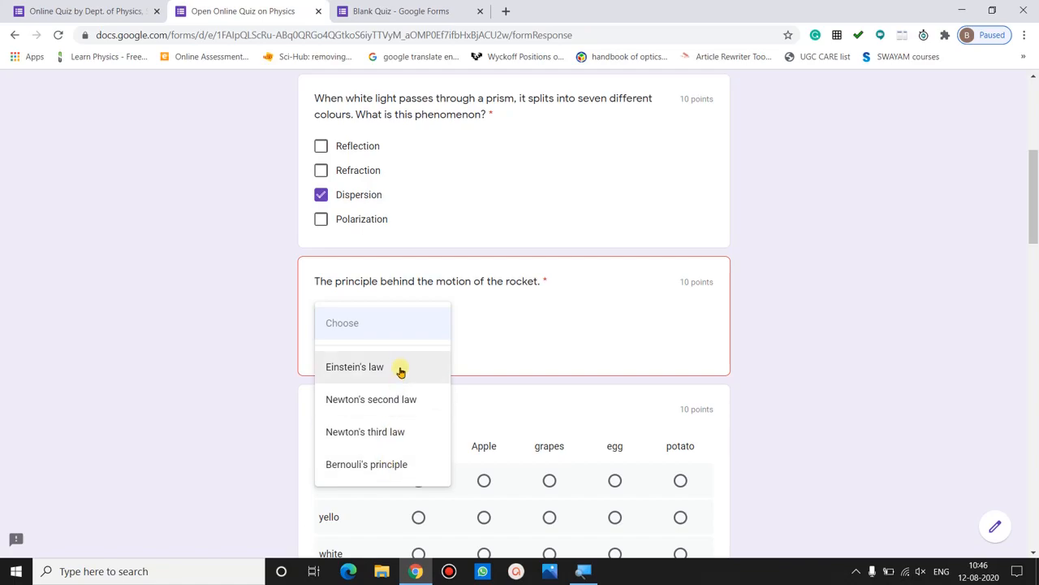
click(218, 380)
click(77, 11)
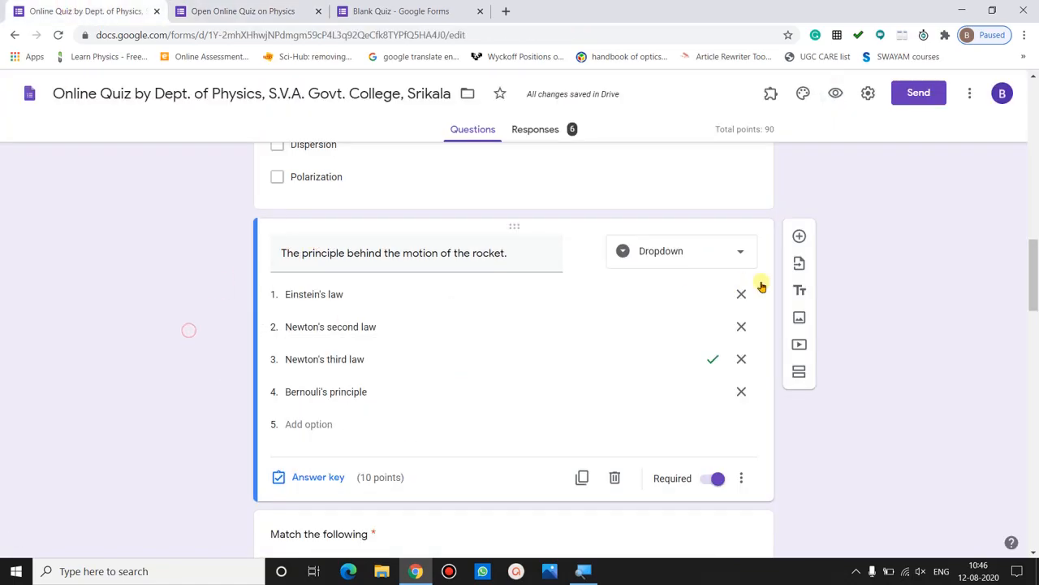
- Open the Match the following question and keep it as a Multiple choice grid
drag(1029, 258, 1035, 295)
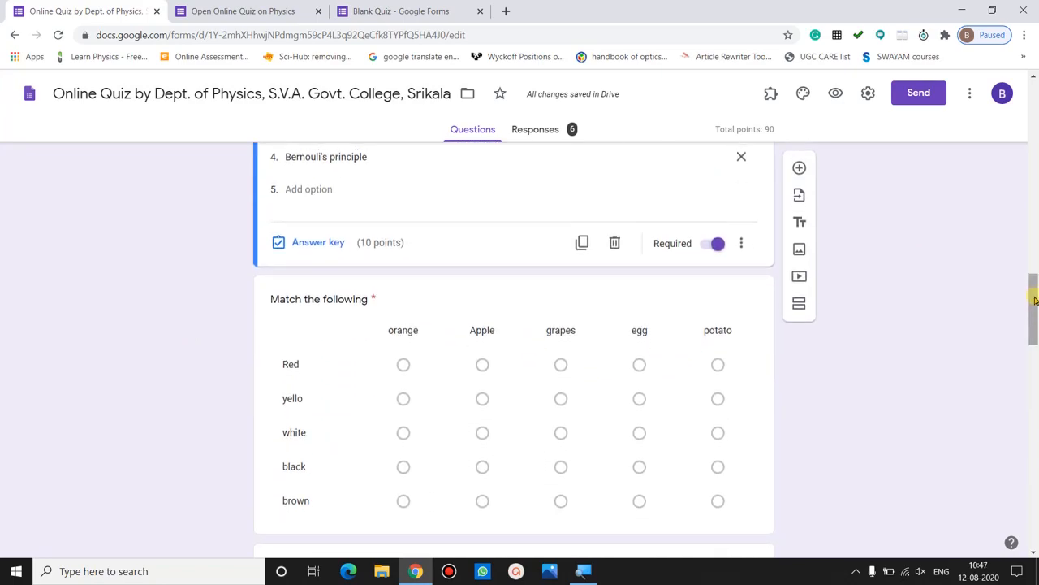
click(363, 301)
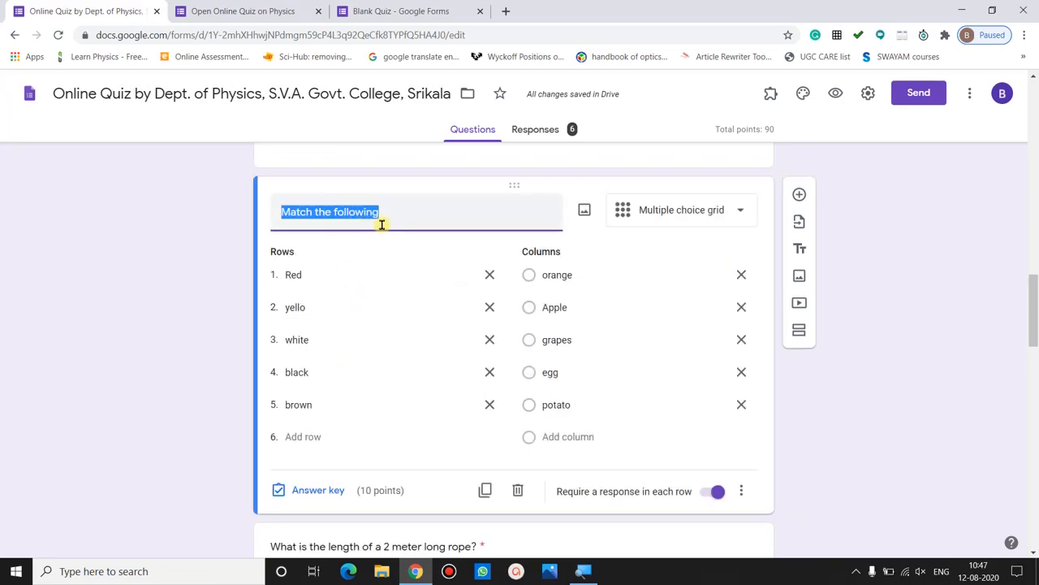
click(694, 216)
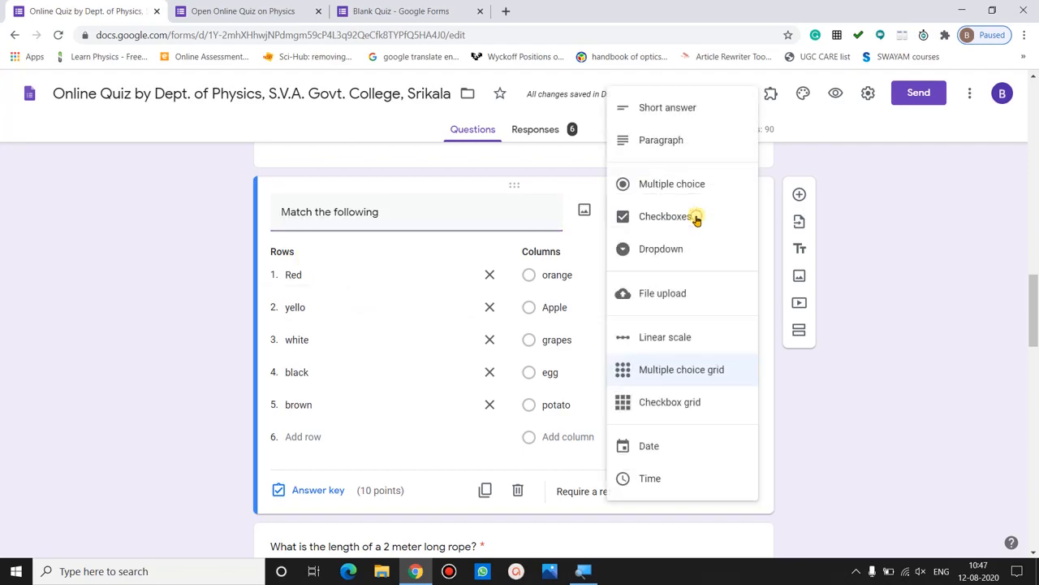
click(682, 371)
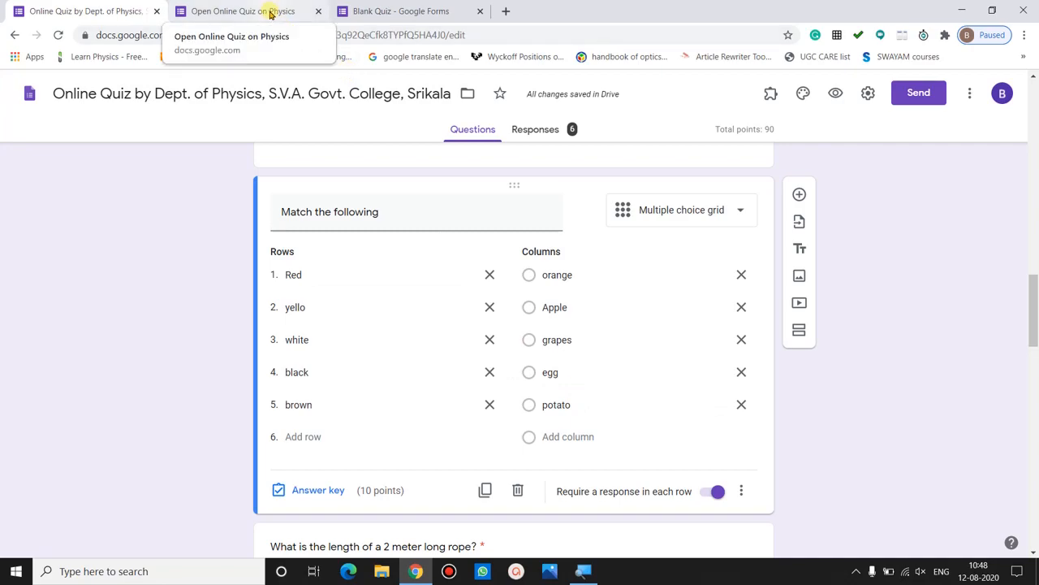
- In the live quiz, match Red–Apple, yello–orange, white–egg, black–grapes and brown–potato in the grid
click(270, 13)
drag(1035, 198, 1034, 255)
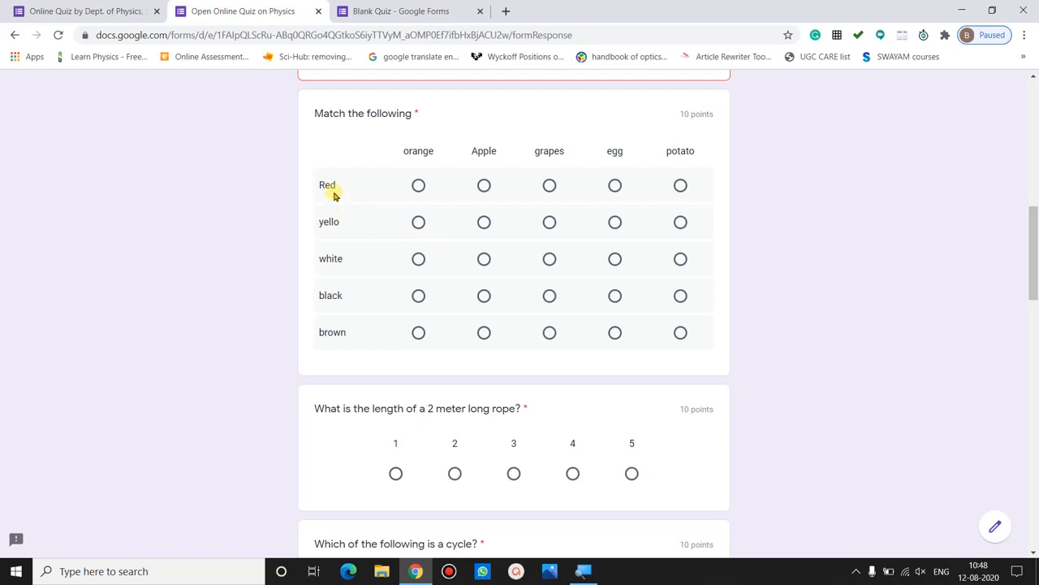
click(483, 185)
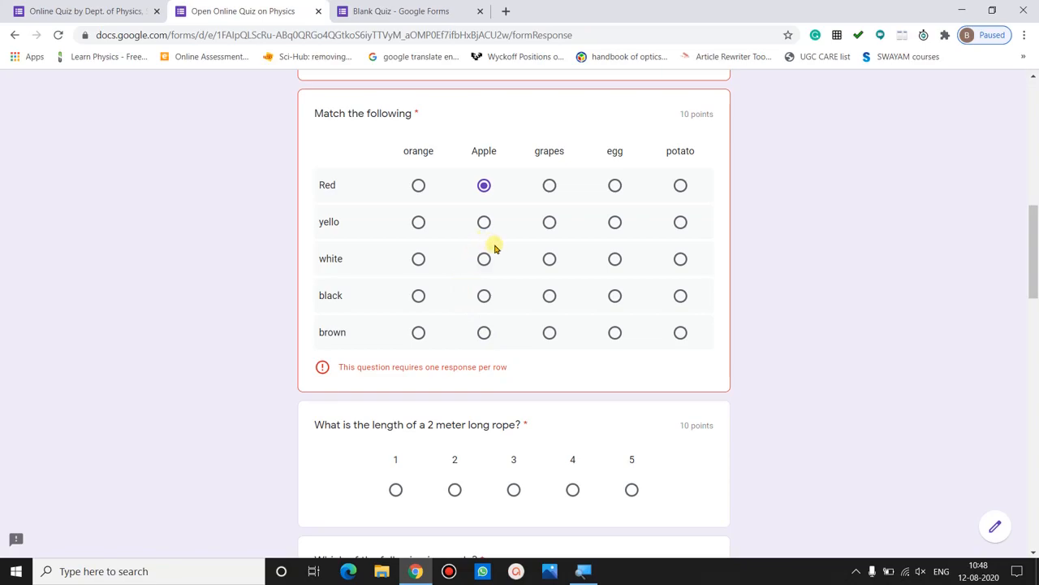
click(418, 223)
click(615, 259)
click(549, 297)
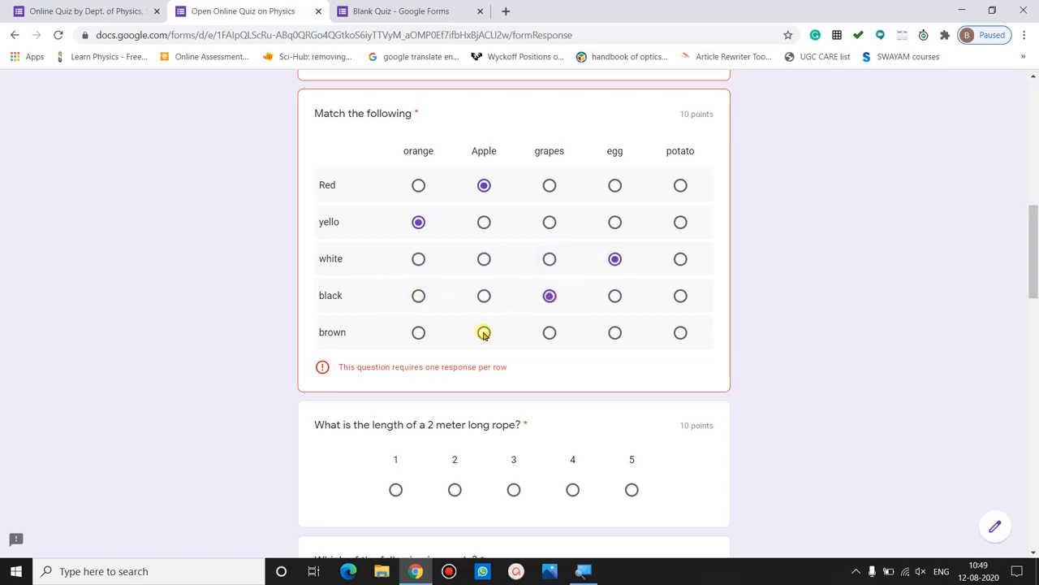
click(680, 333)
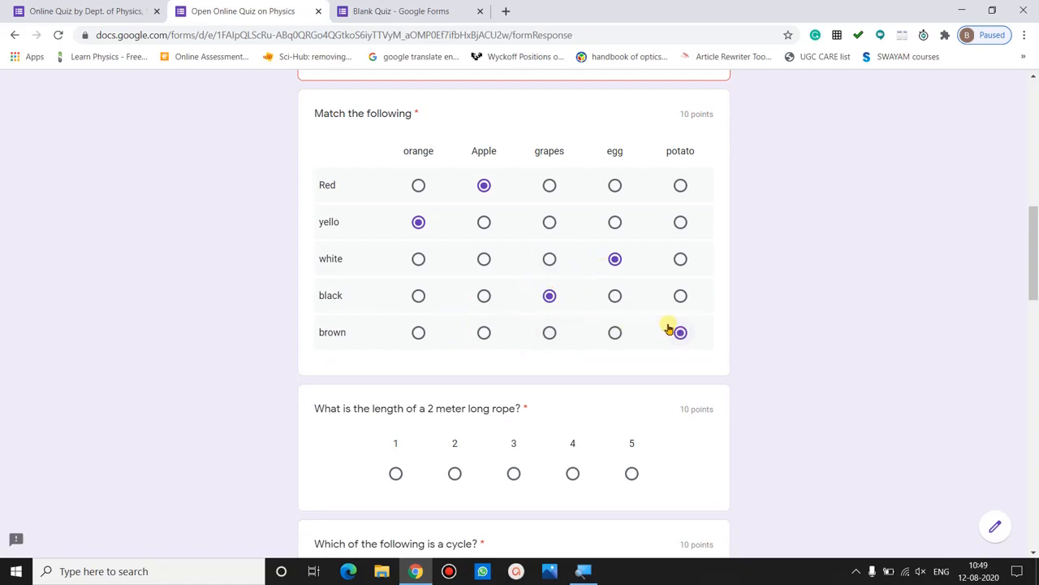
click(88, 9)
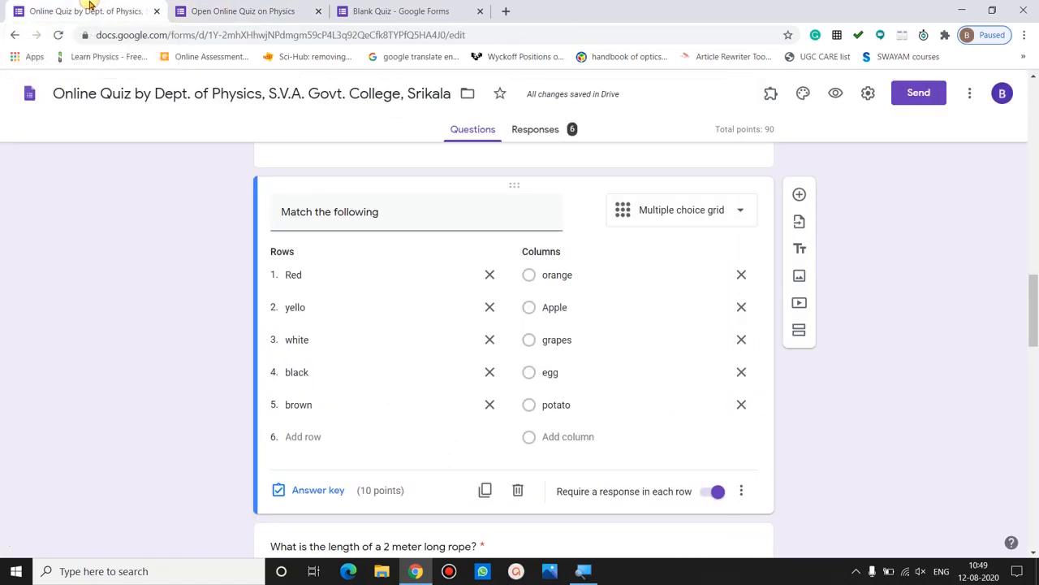
- Select the rope length question and keep its type as Linear scale
scroll(853, 306, down, 3)
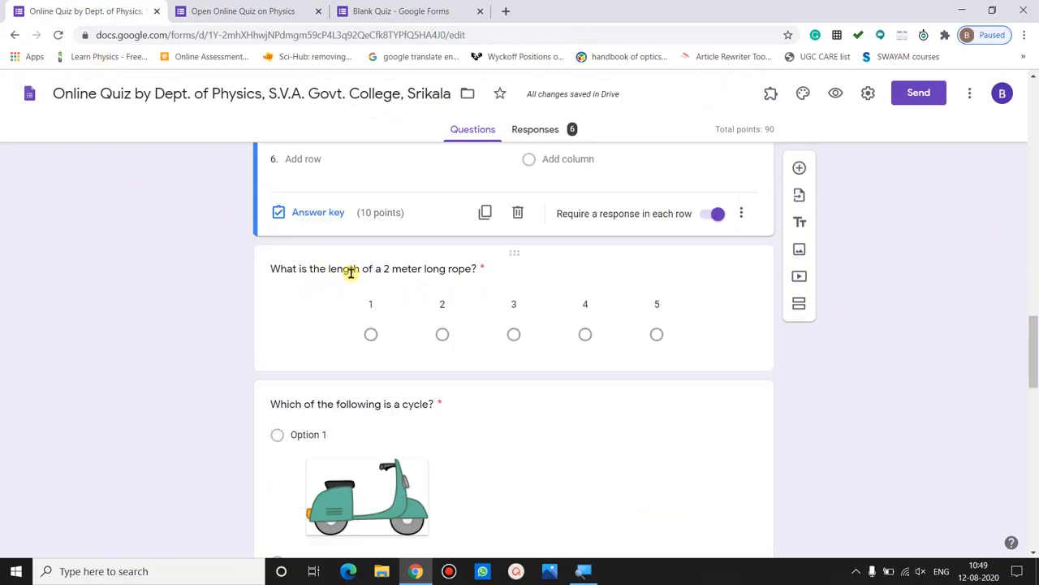
click(400, 282)
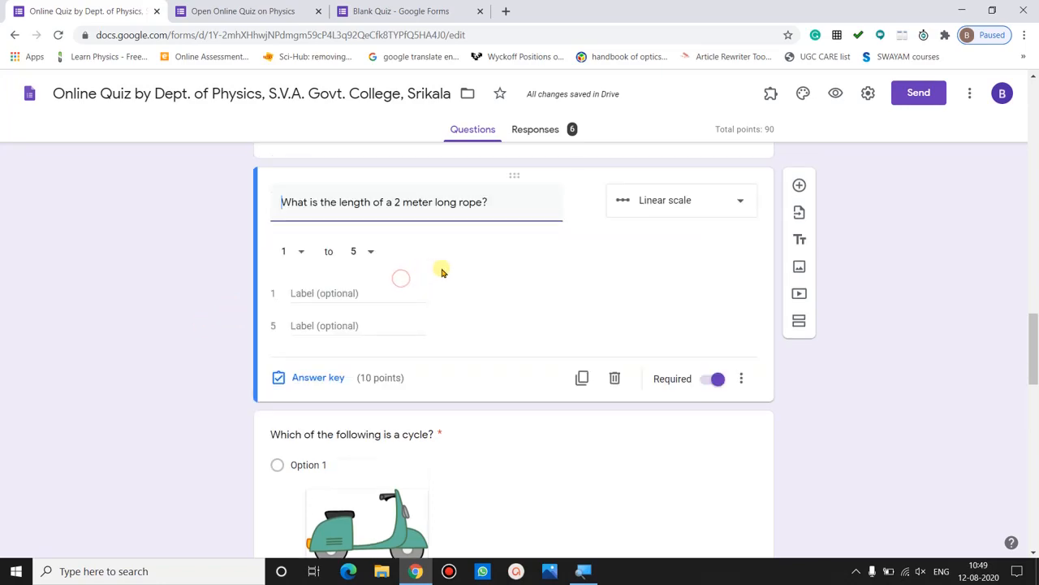
click(689, 199)
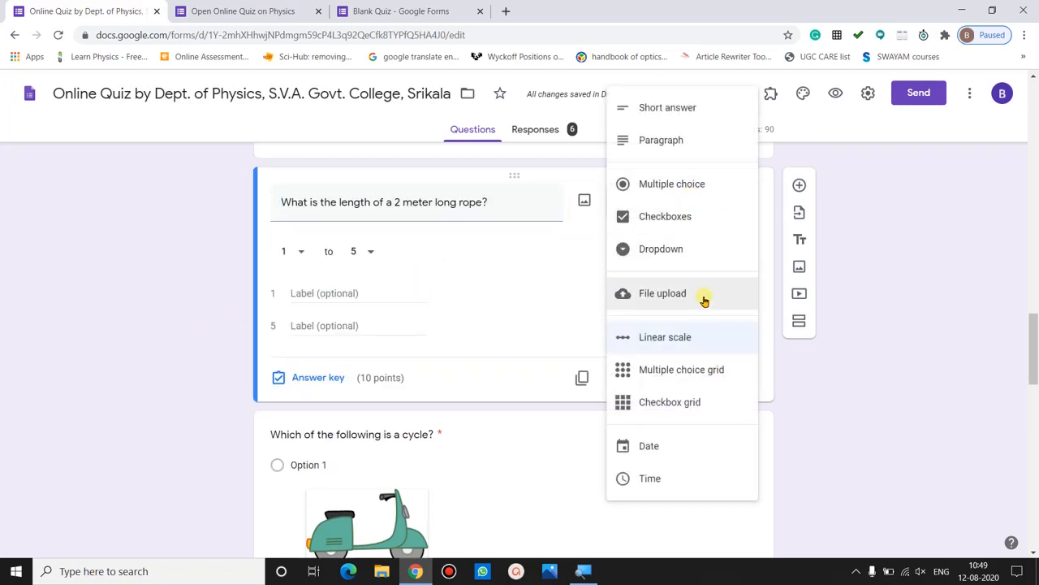
click(702, 337)
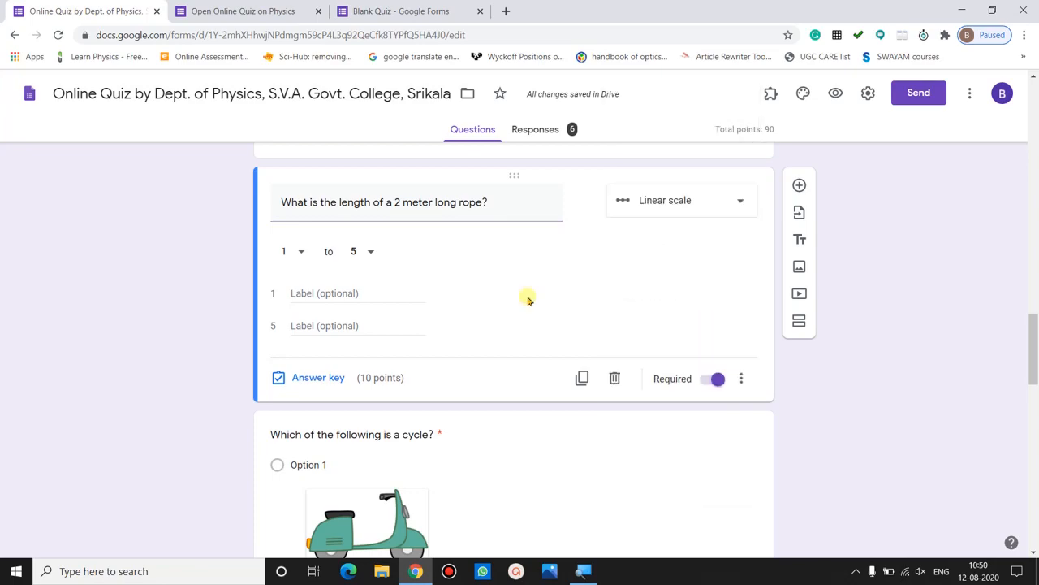
- Set the rope question's linear scale to start at 0 and end at 5
click(305, 253)
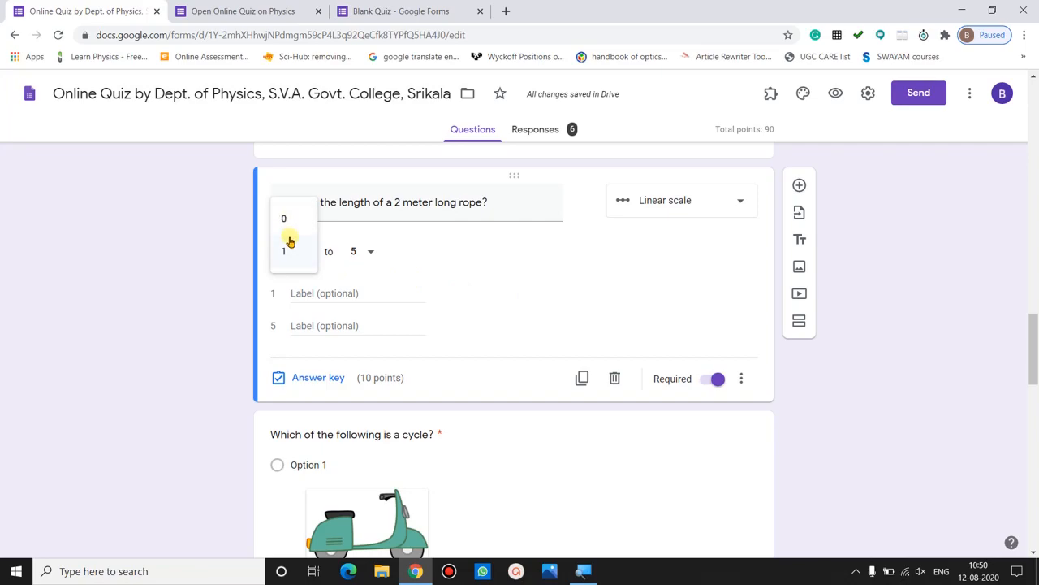
click(294, 224)
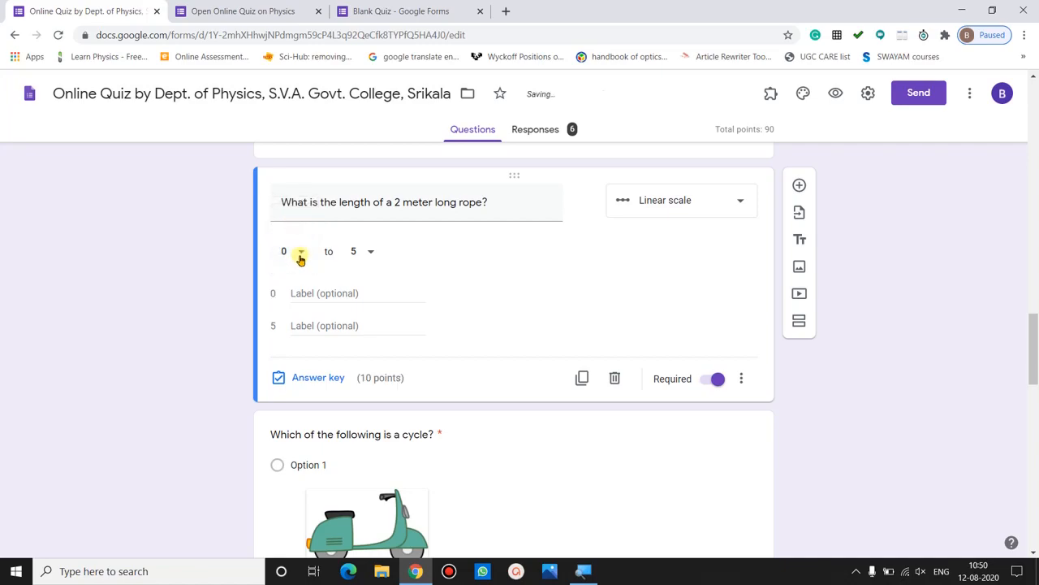
click(363, 258)
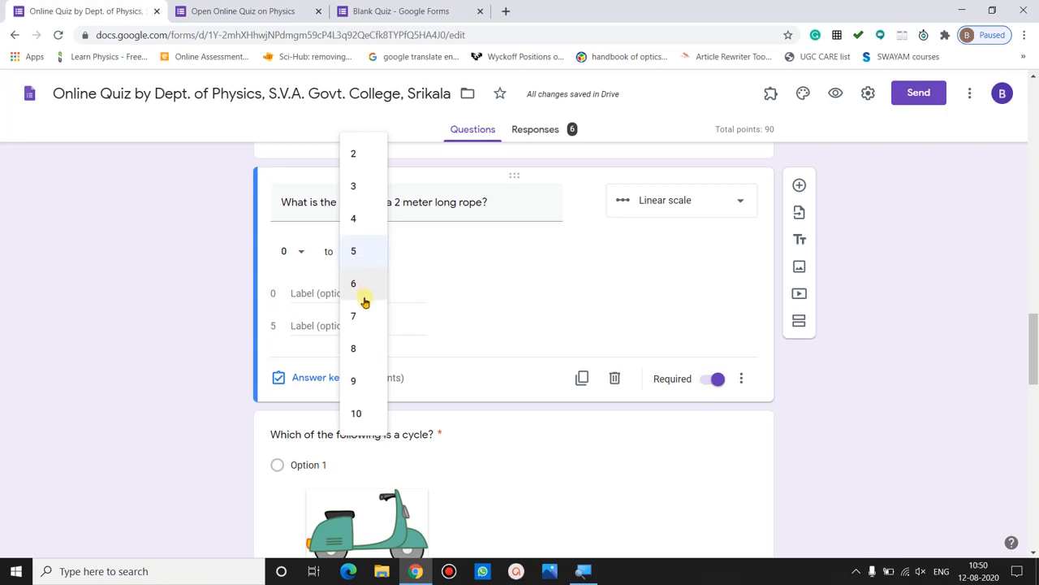
click(360, 250)
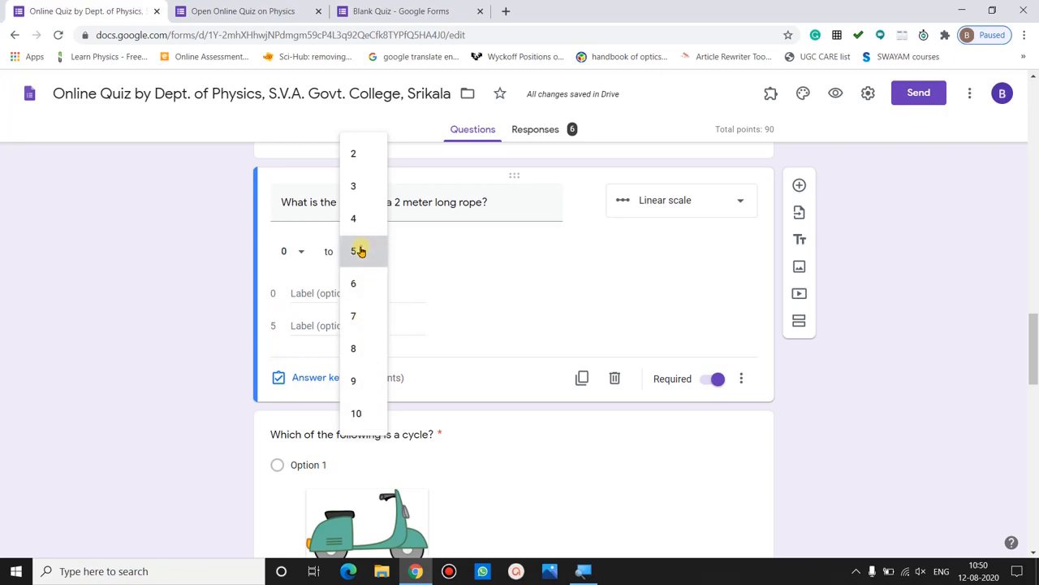
click(300, 253)
click(409, 259)
click(372, 254)
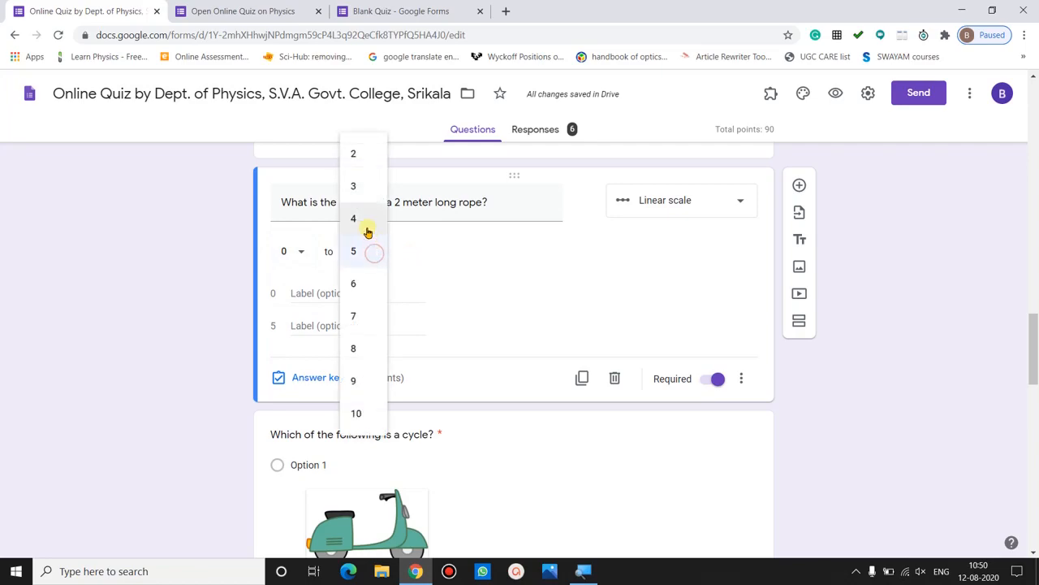
click(439, 258)
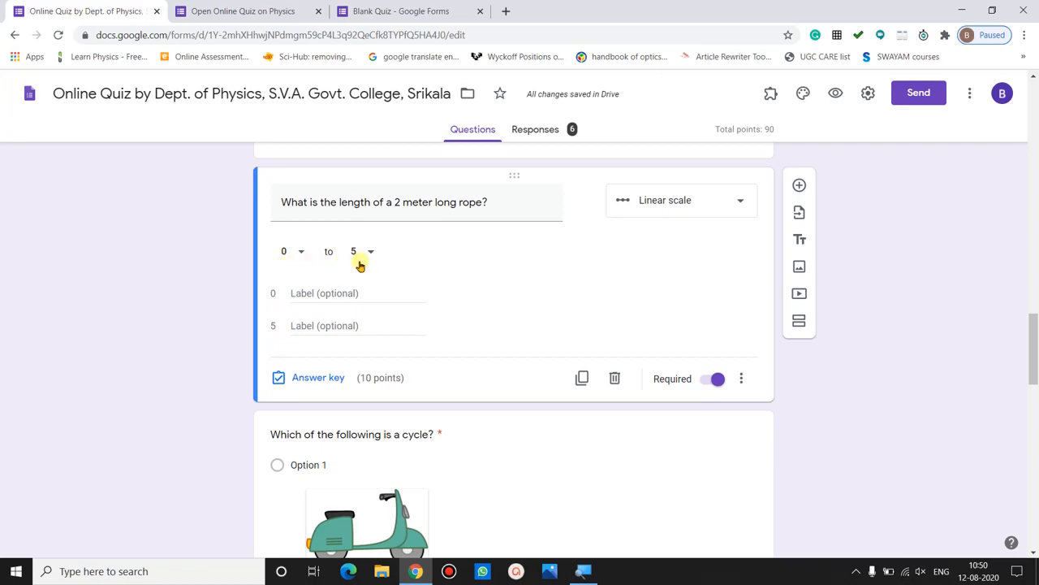
click(313, 379)
- Save the rope question's feedback unchanged as '2' and close its answer key
click(705, 282)
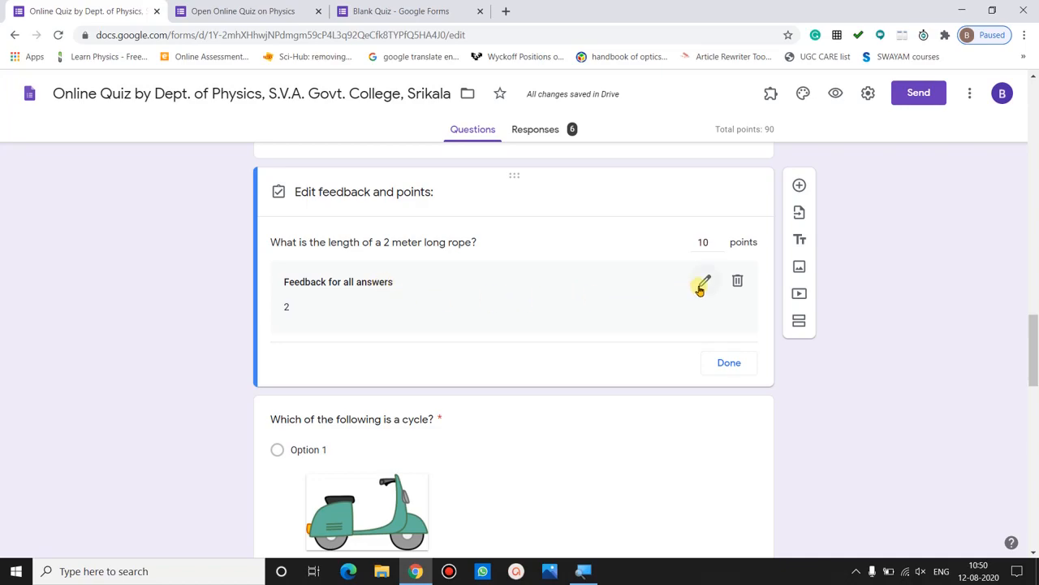
click(700, 284)
double_click(356, 179)
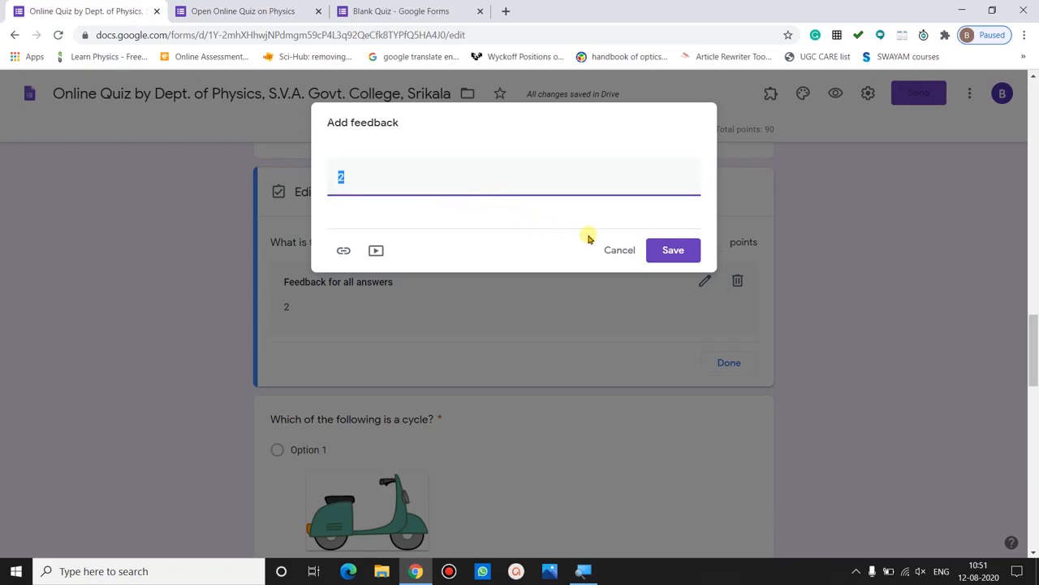
click(670, 250)
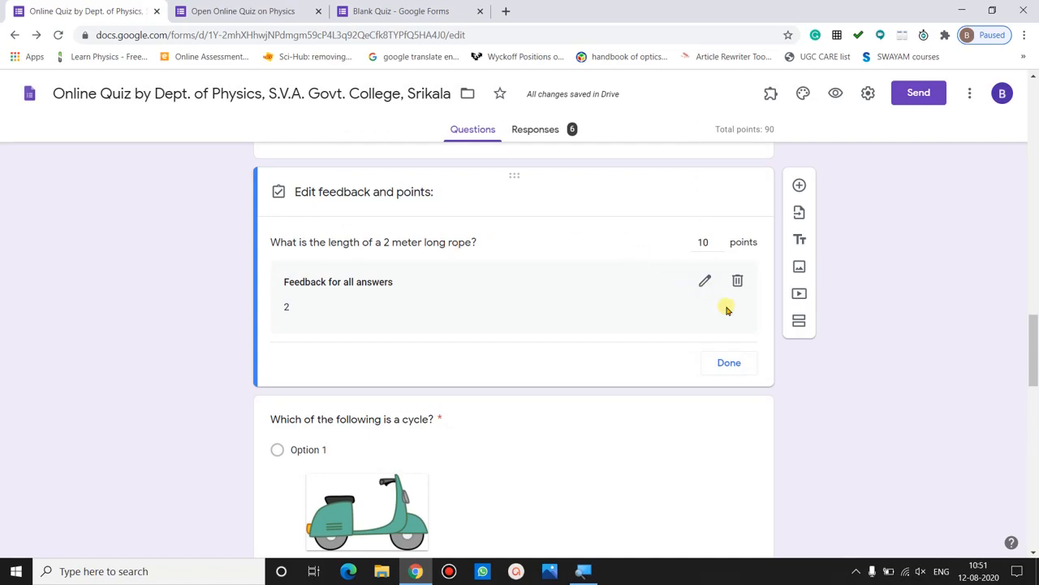
click(735, 358)
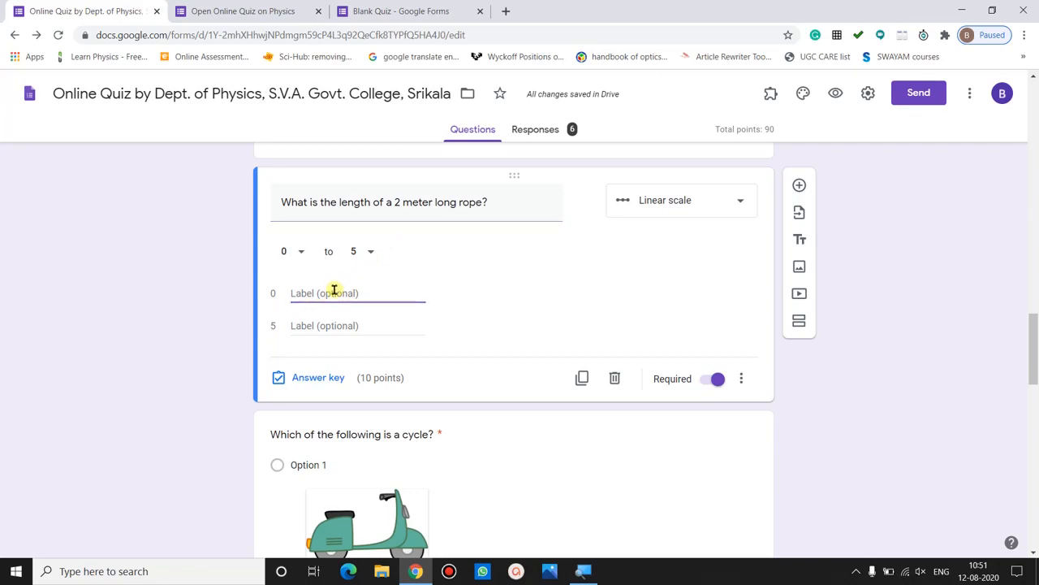
text(Worst)
click(327, 326)
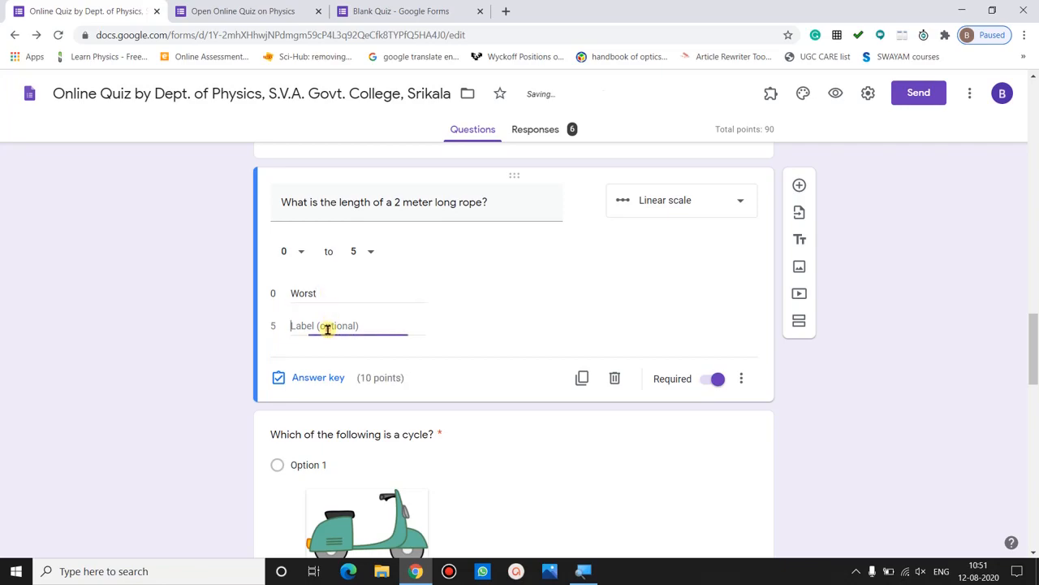
text(Excel)
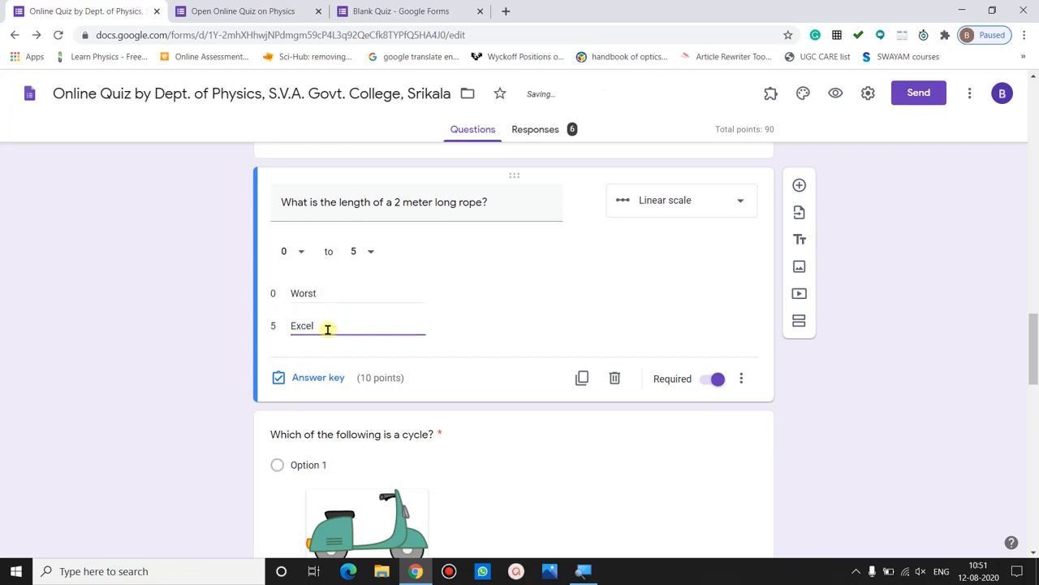
text(lent)
drag(343, 325, 288, 327)
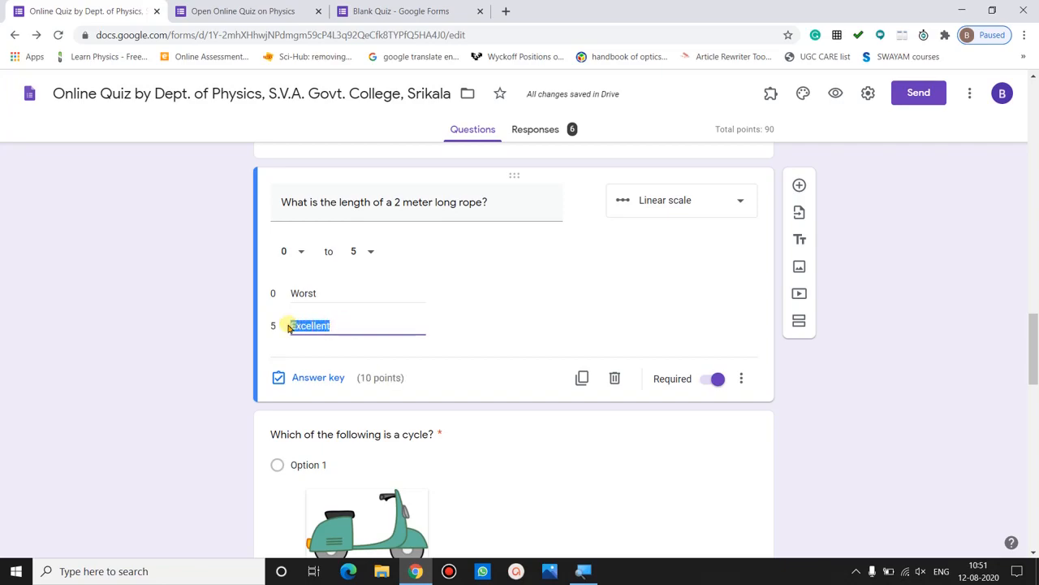
key(BackSpace)
double_click(301, 294)
key(BackSpace)
click(246, 323)
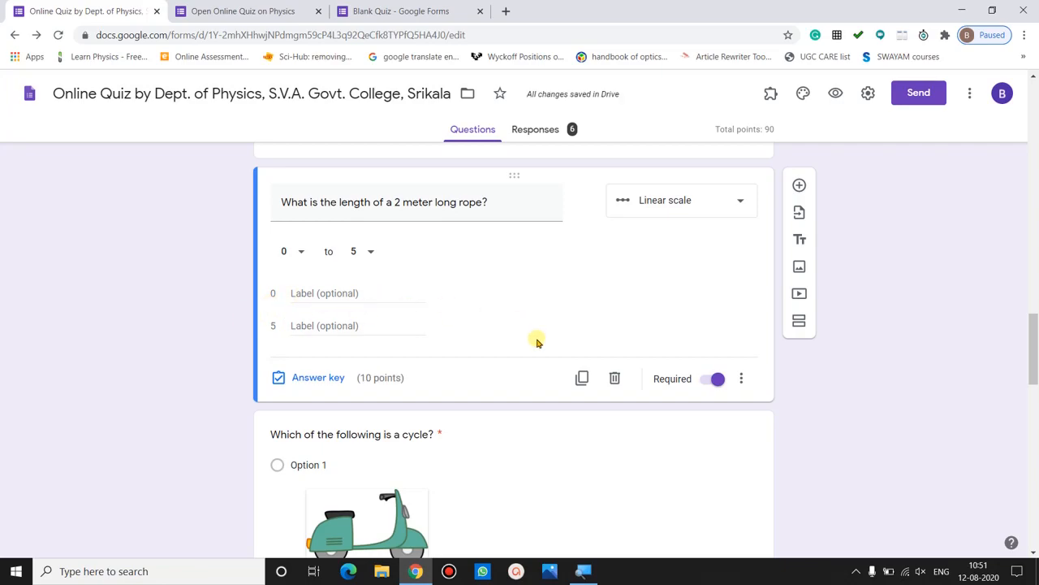
click(716, 382)
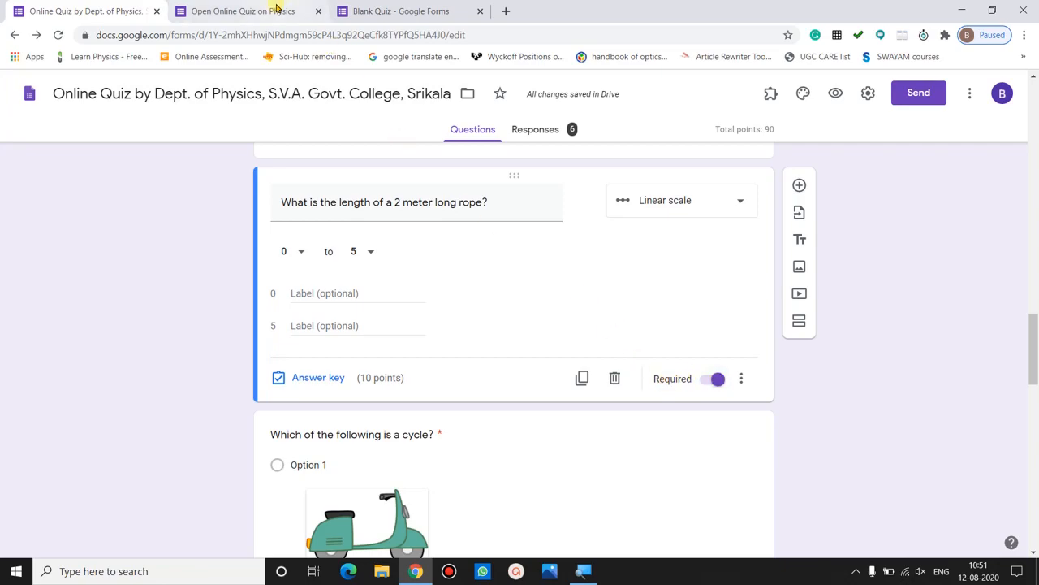
- In the live quiz, answer the rope-length question with 5
click(244, 11)
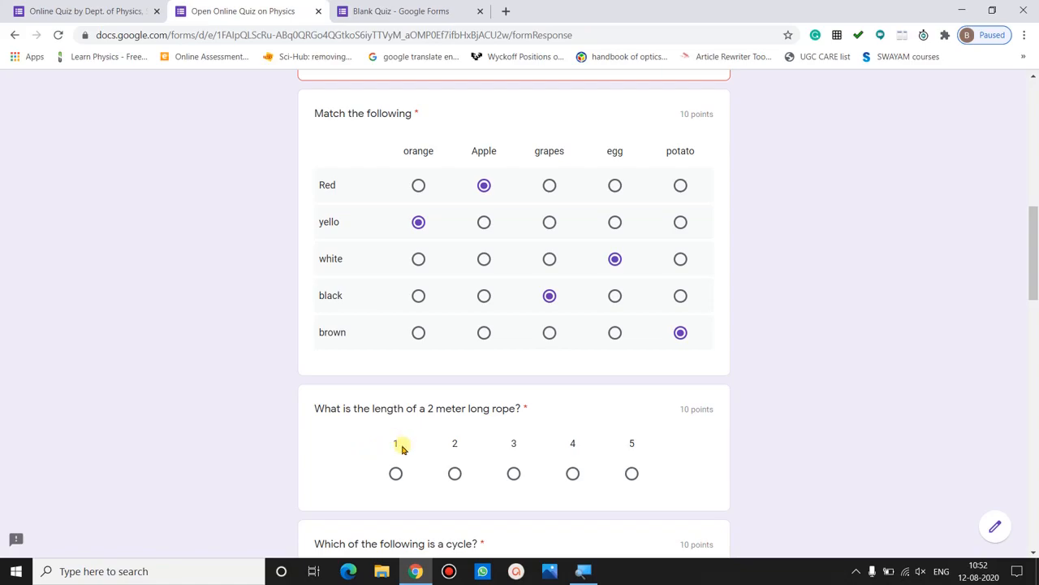
click(632, 448)
- Back in the editor, select the cycle question and keep it as Multiple choice
click(120, 9)
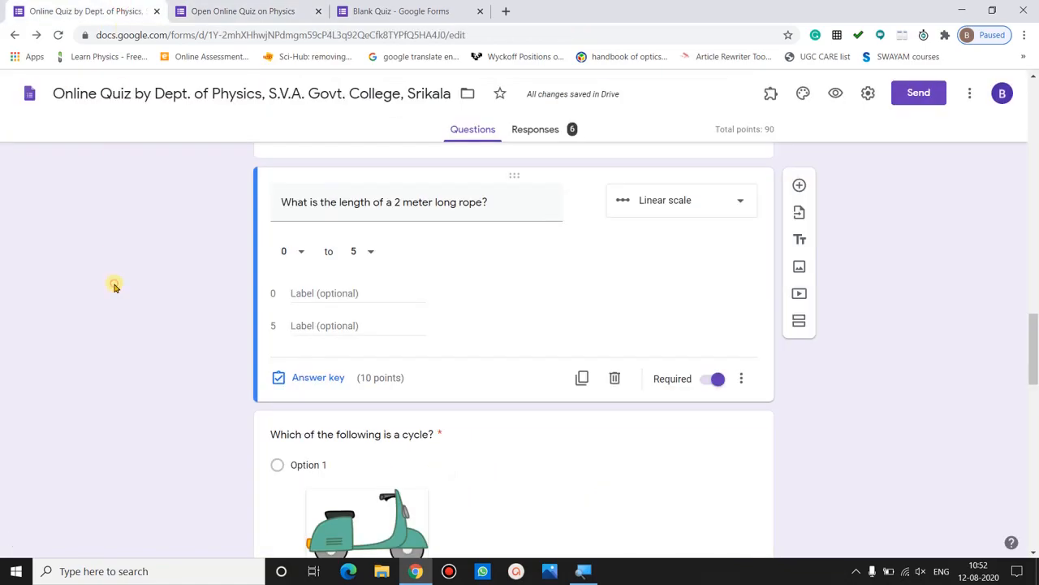
scroll(408, 217, down, 3)
click(408, 217)
click(170, 401)
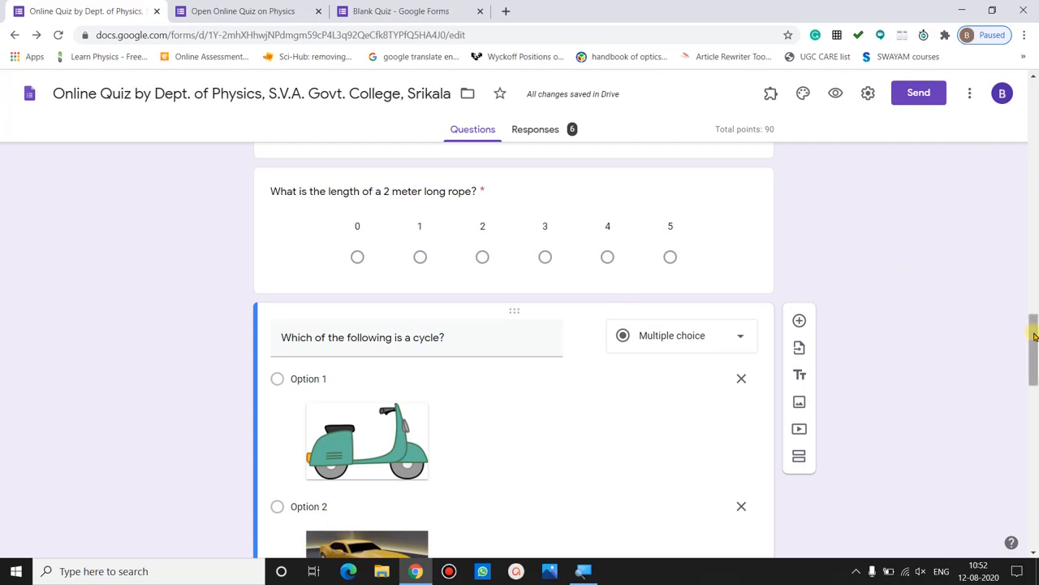
drag(1033, 344, 1033, 365)
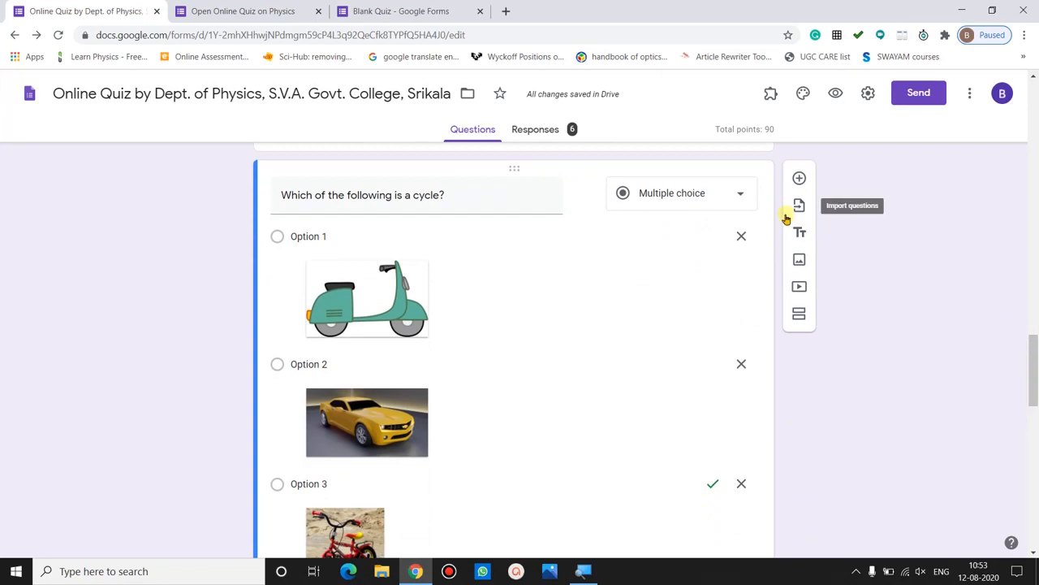
click(698, 198)
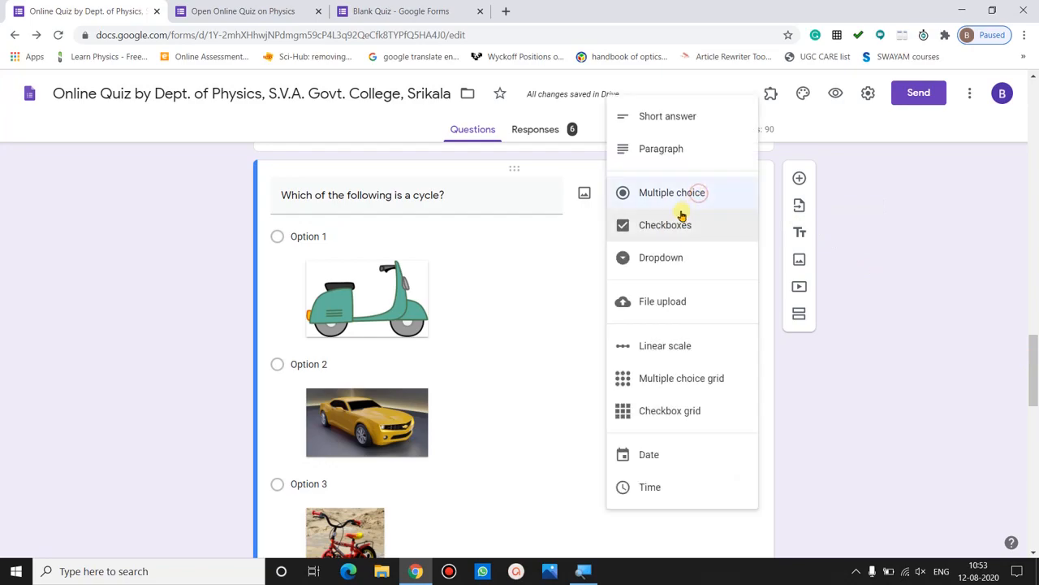
click(684, 197)
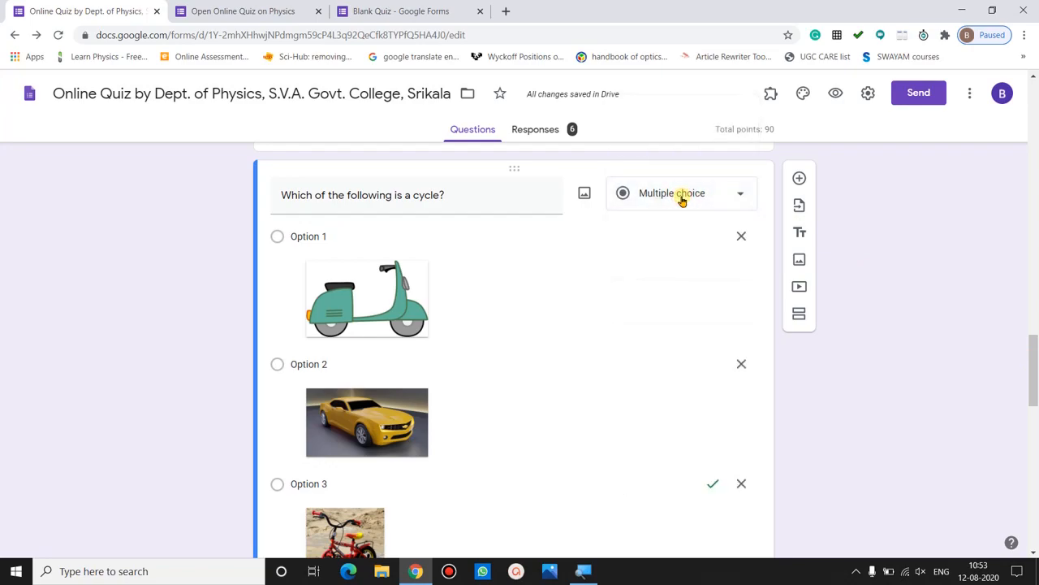
scroll(334, 237, up, 1)
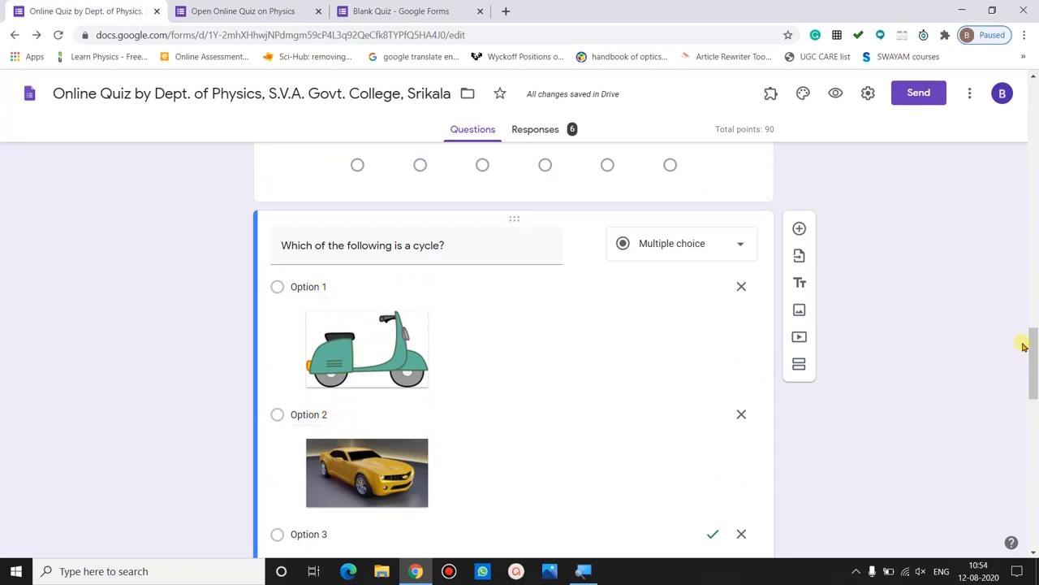
scroll(812, 341, down, 3)
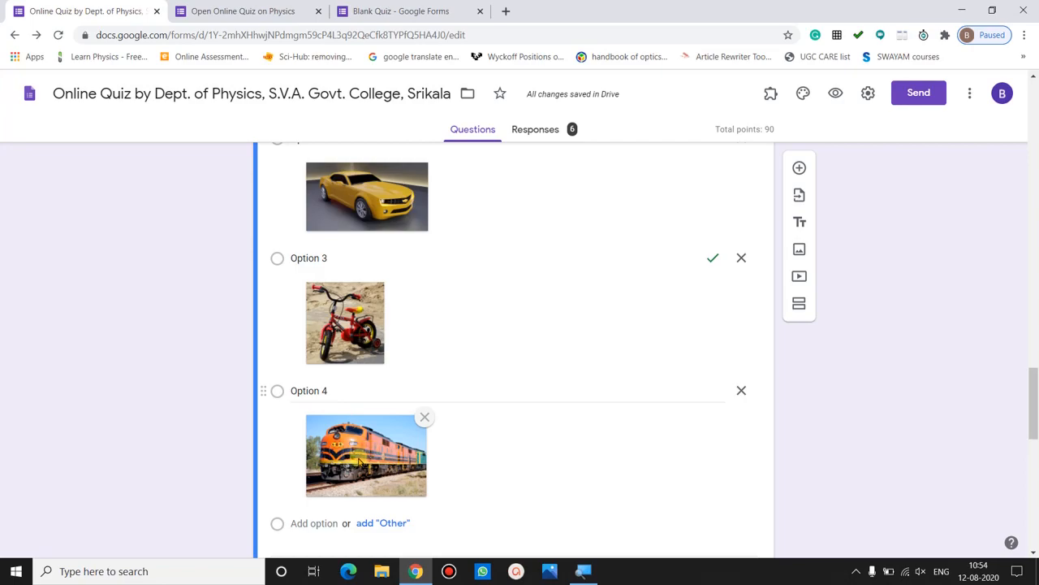
- Add Option 5 to the cycle question and bring up its Insert image dialog on BY URL
click(320, 522)
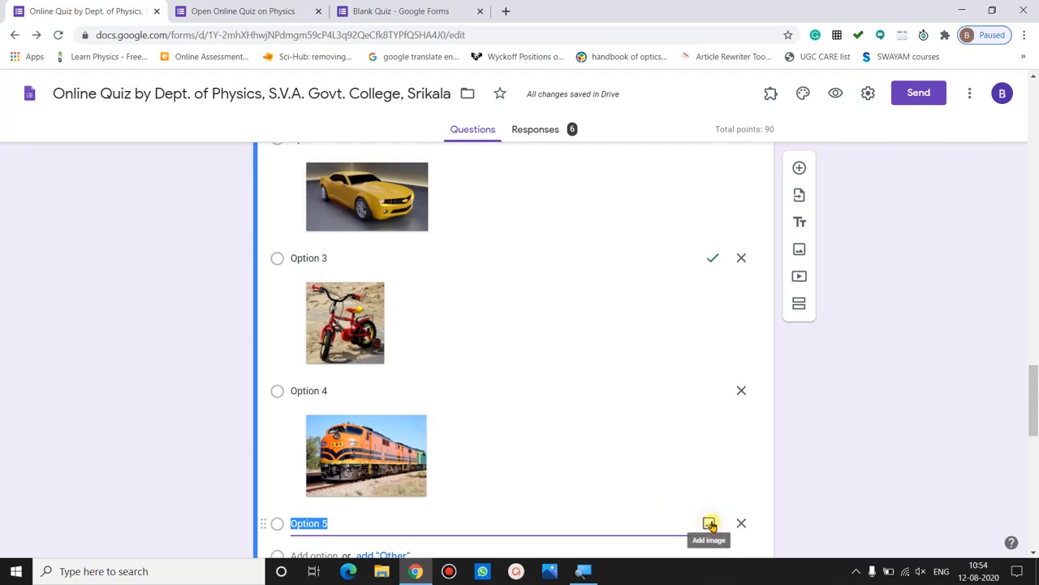
click(709, 524)
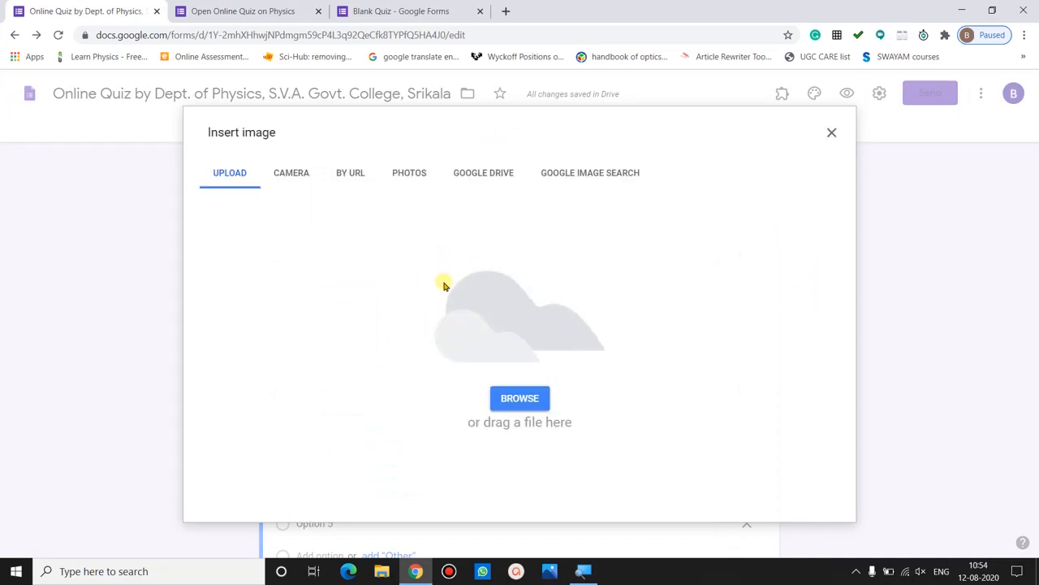
click(517, 402)
click(297, 179)
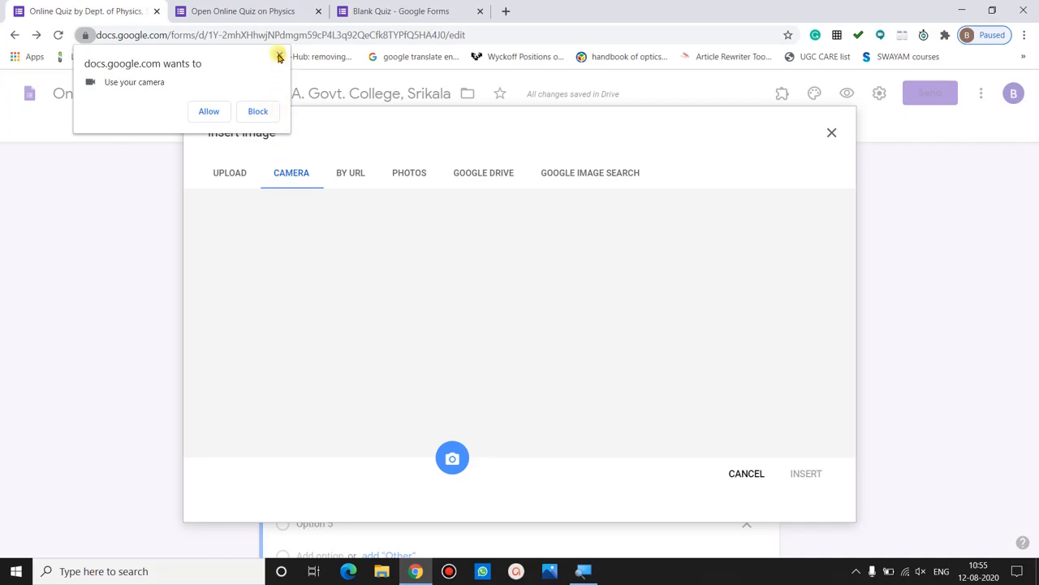
click(279, 57)
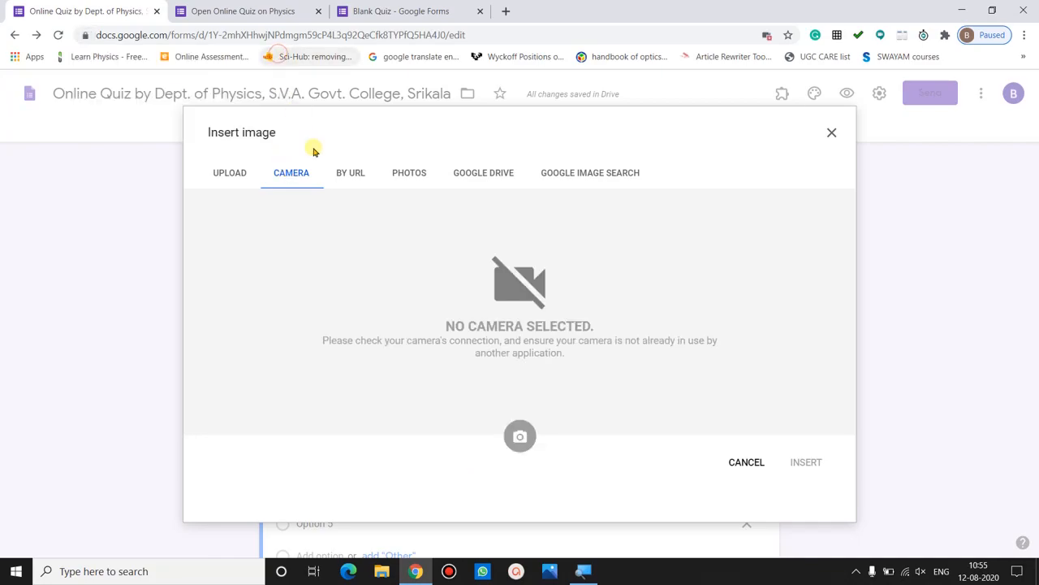
click(348, 175)
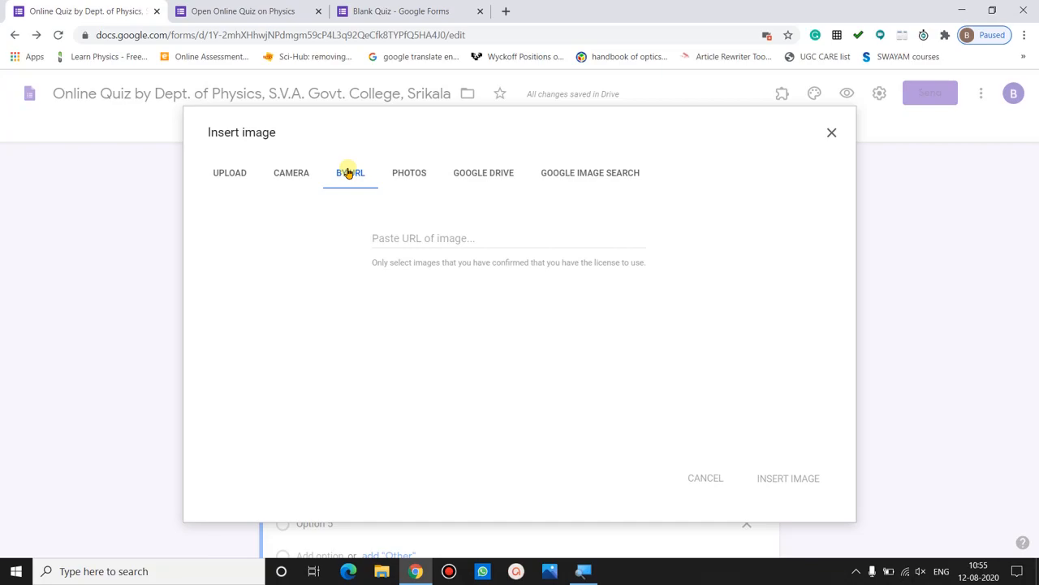
- Look through the By URL, Photos and Google Drive sources in Insert image
click(401, 237)
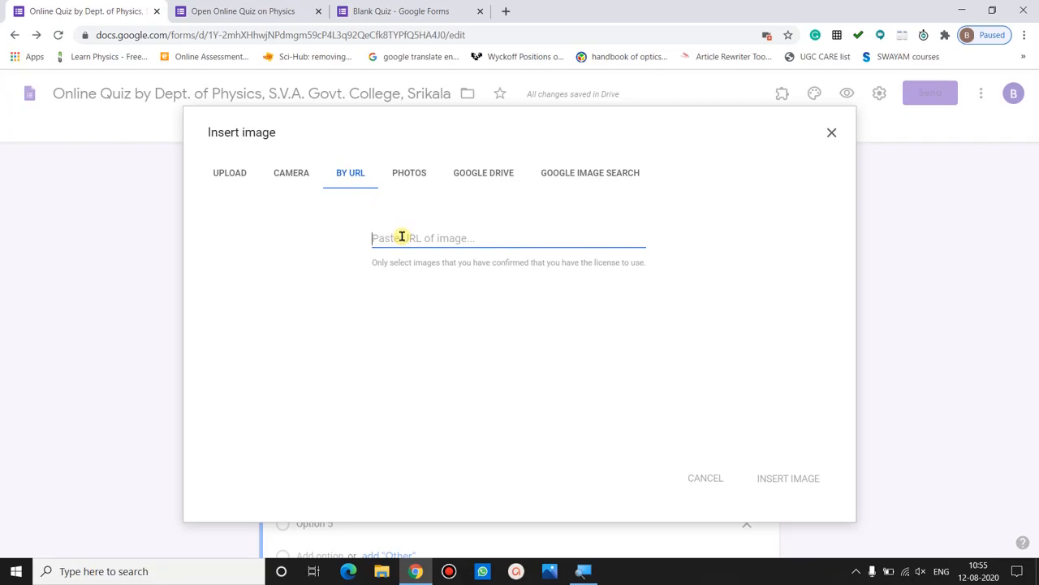
click(409, 173)
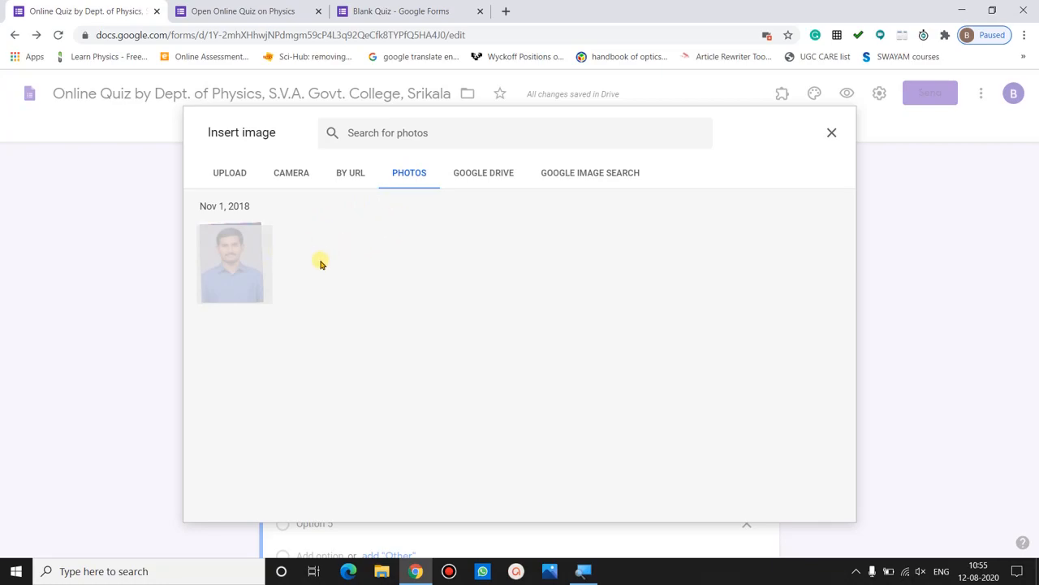
click(484, 178)
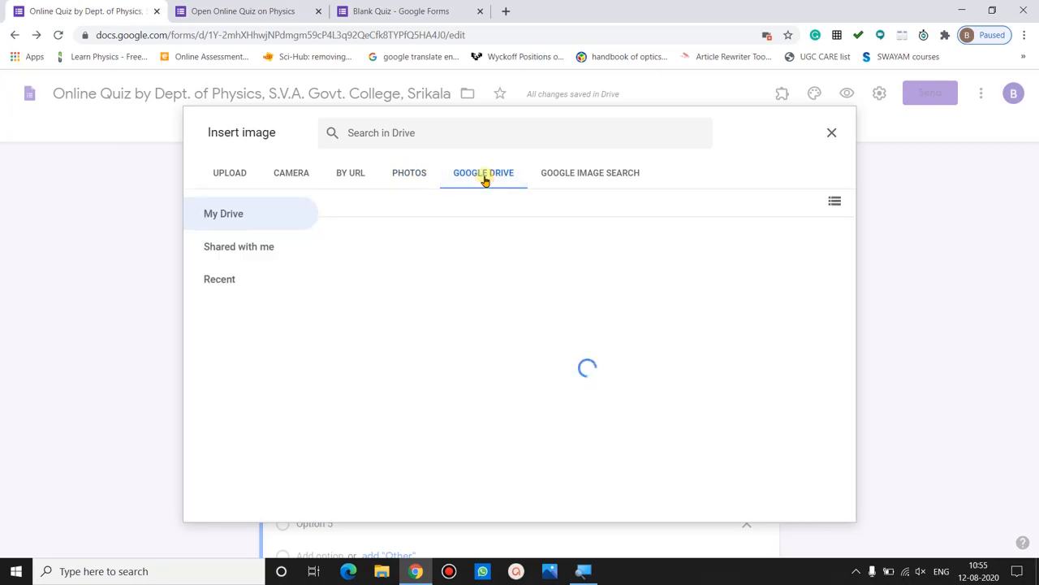
click(573, 168)
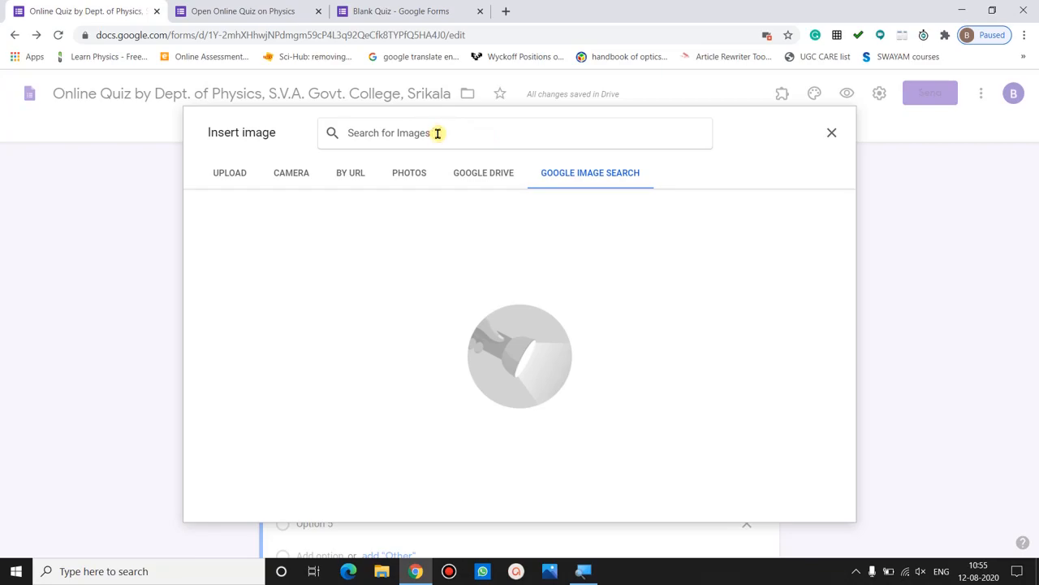
- Search Google Images for 'scooter' and insert the orange scooter picture into Option 5
click(437, 133)
text(scooter)
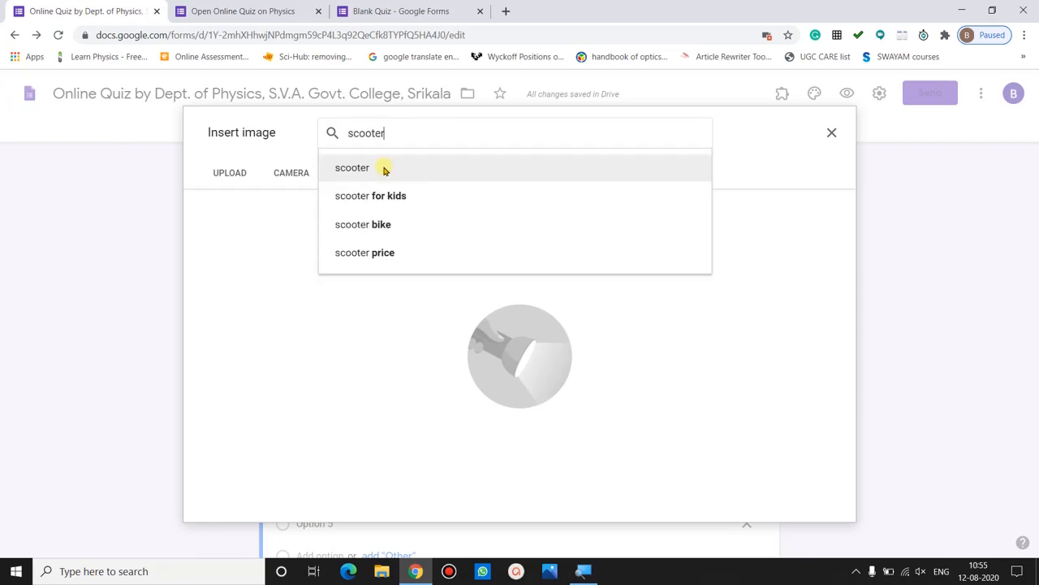
click(383, 168)
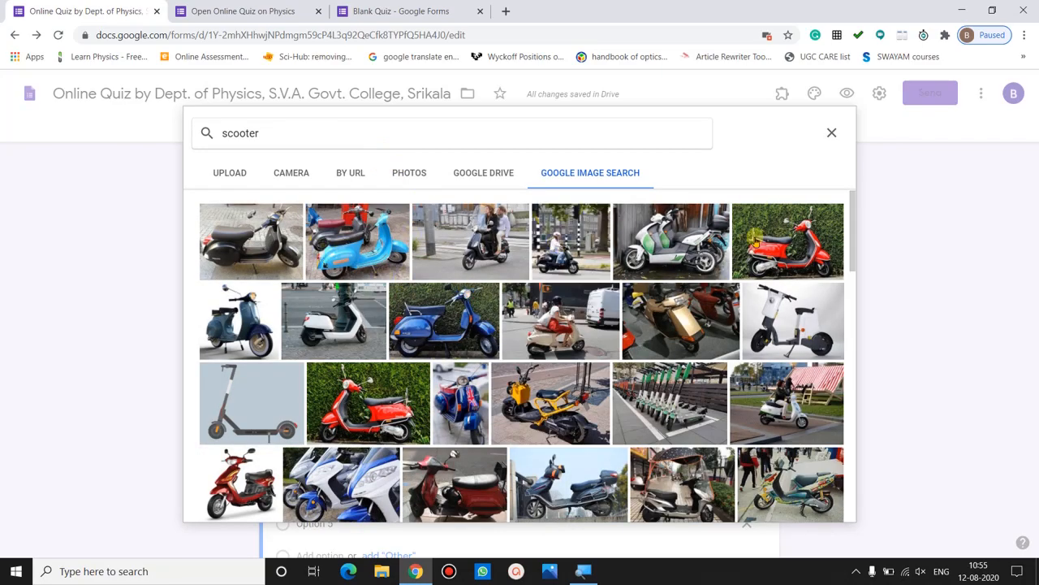
drag(854, 250, 877, 454)
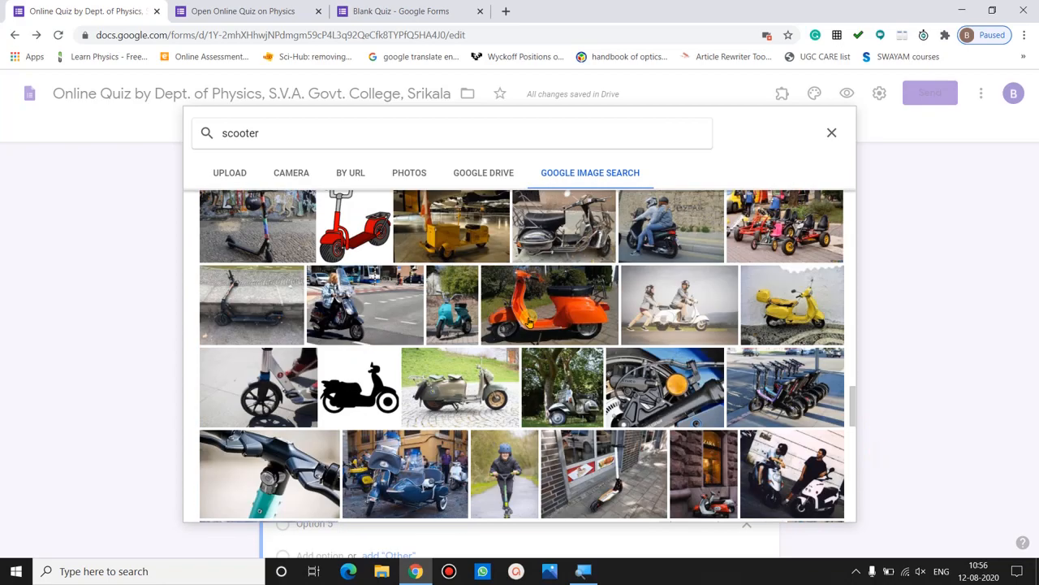
click(529, 322)
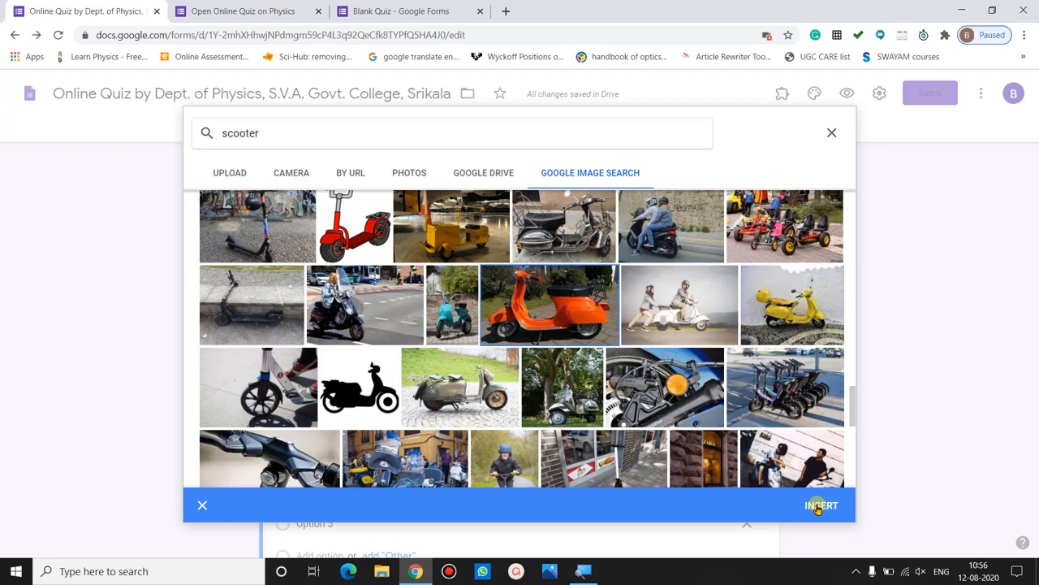
click(818, 507)
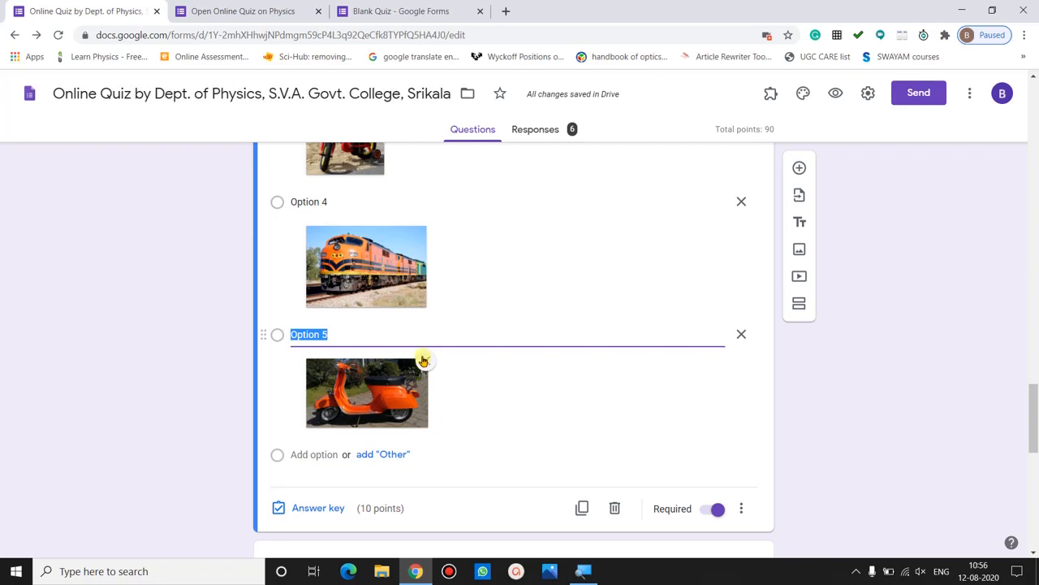
- Remove the scooter picture from Option 5, then answer the cycle question with Option 3 in the live quiz
click(424, 360)
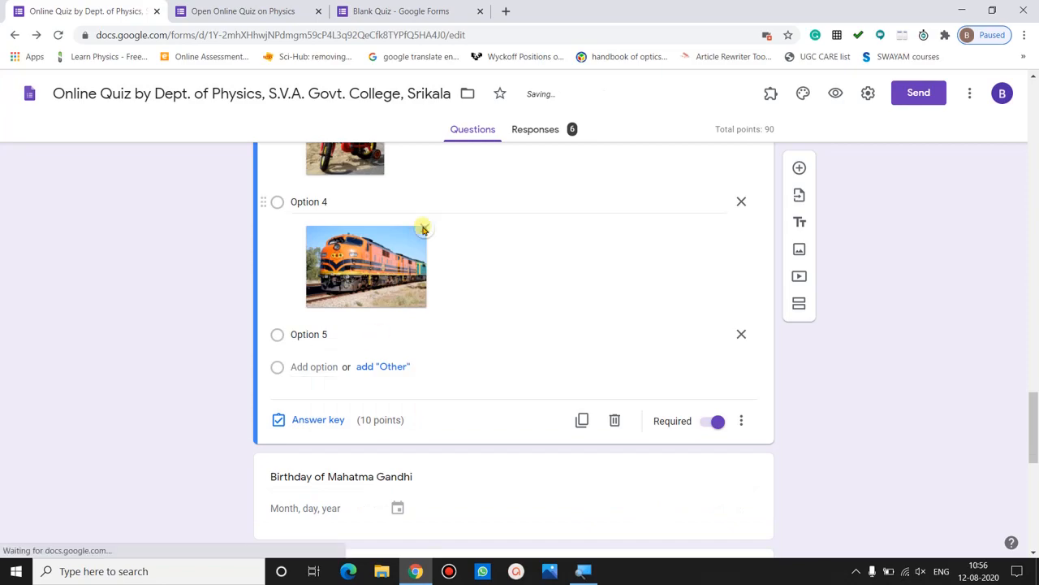
click(273, 10)
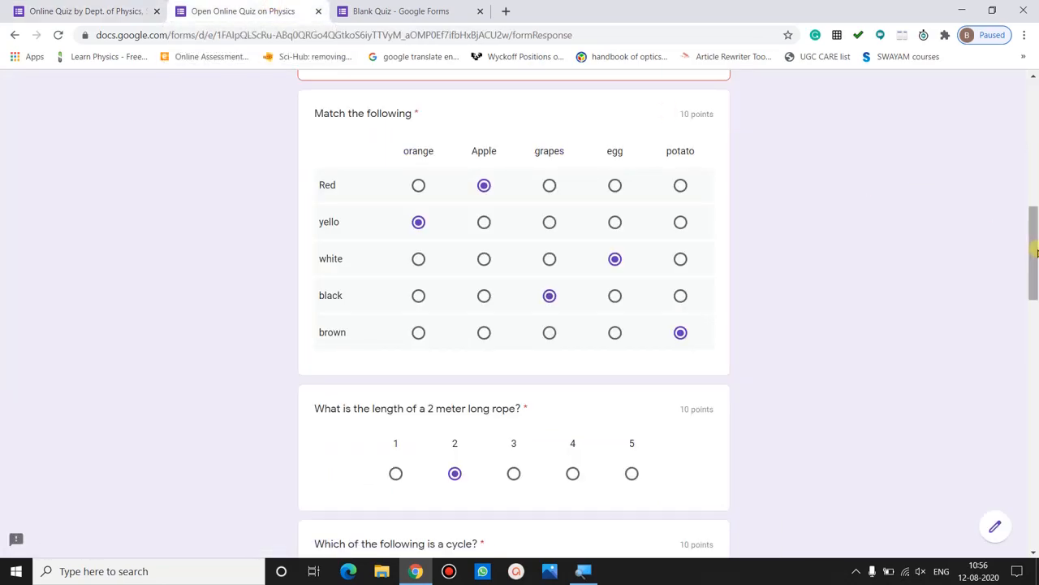
scroll(1035, 253, down, 5)
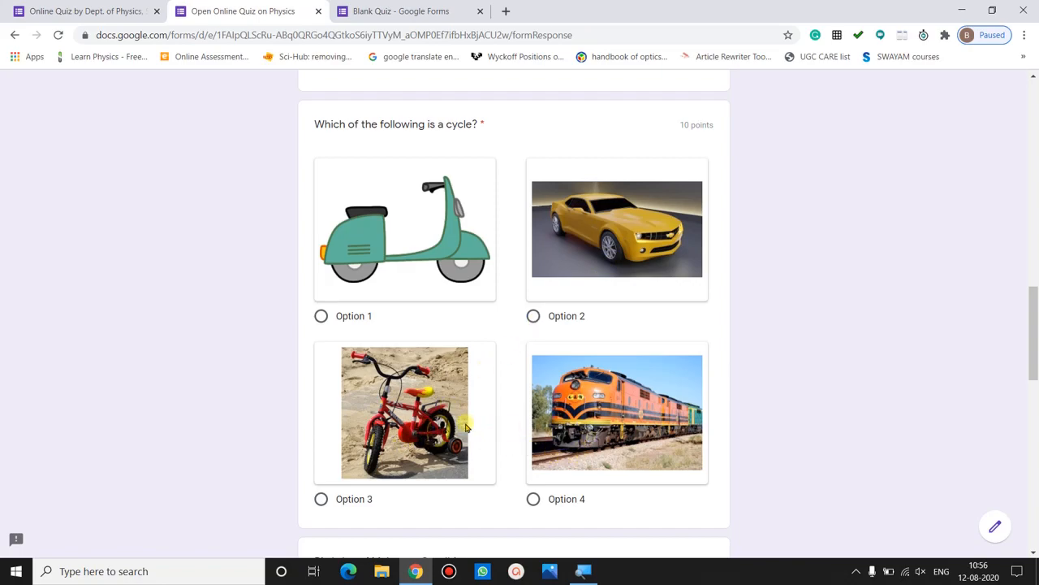
click(321, 499)
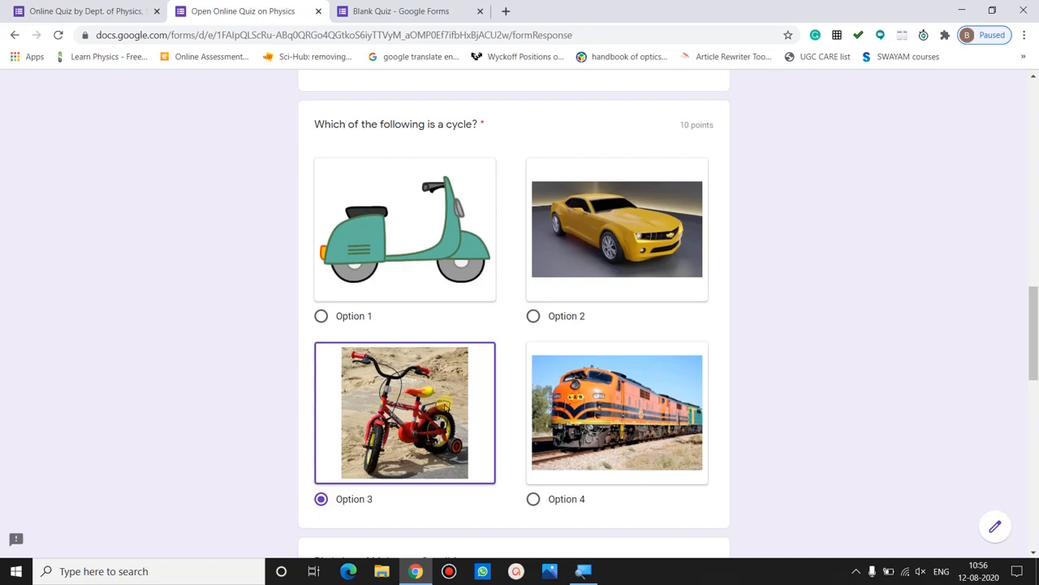
scroll(831, 318, down, 2)
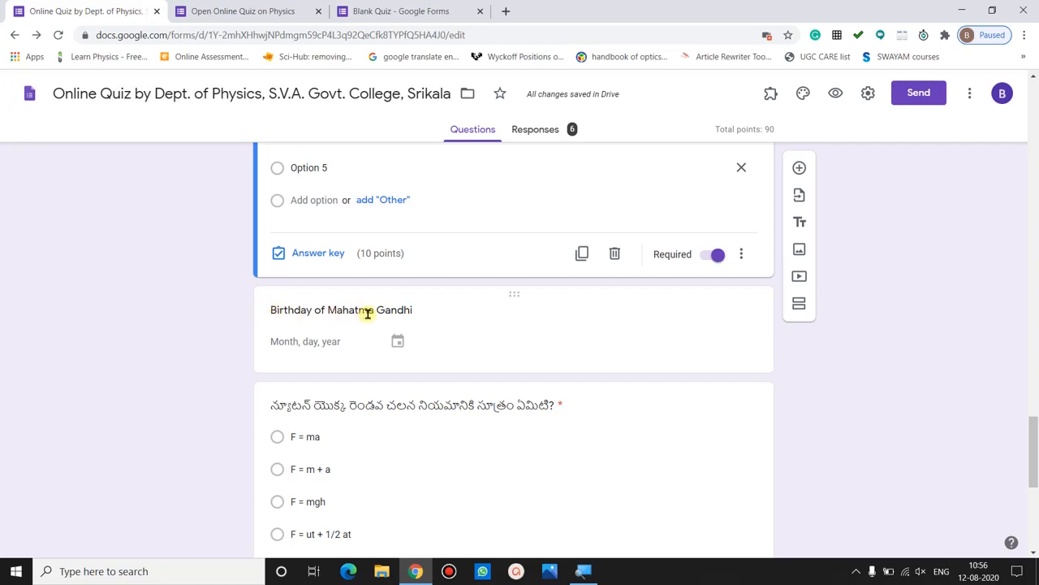
- Review the Gandhi birthday date question's 10-point answer key and make the question required
click(385, 310)
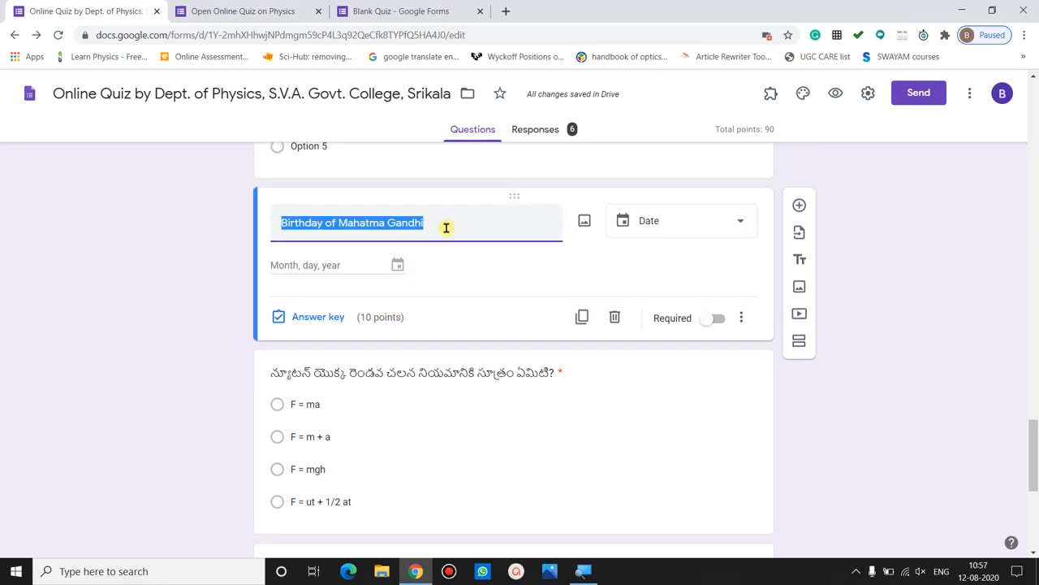
click(663, 228)
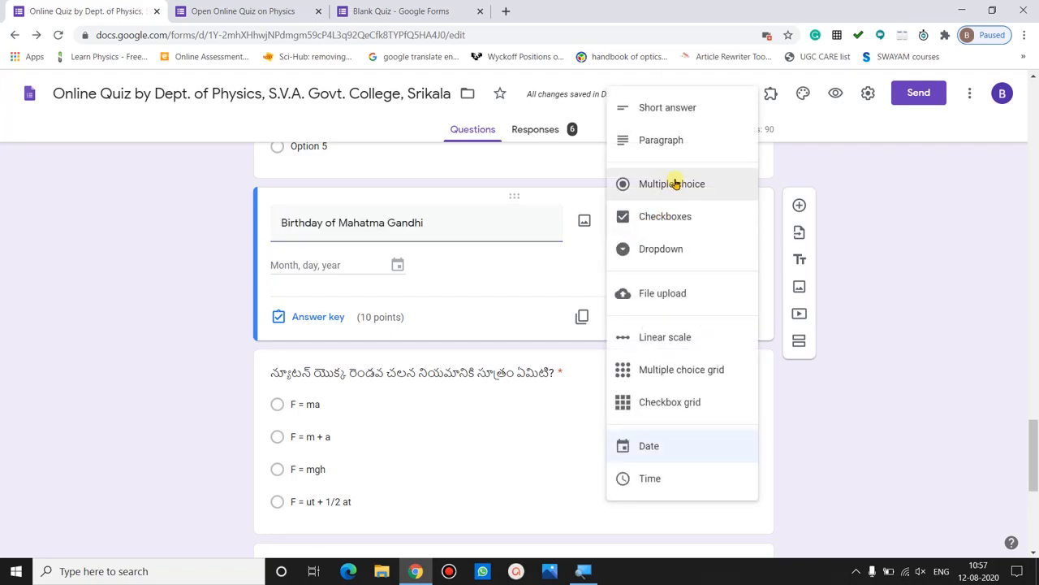
click(676, 445)
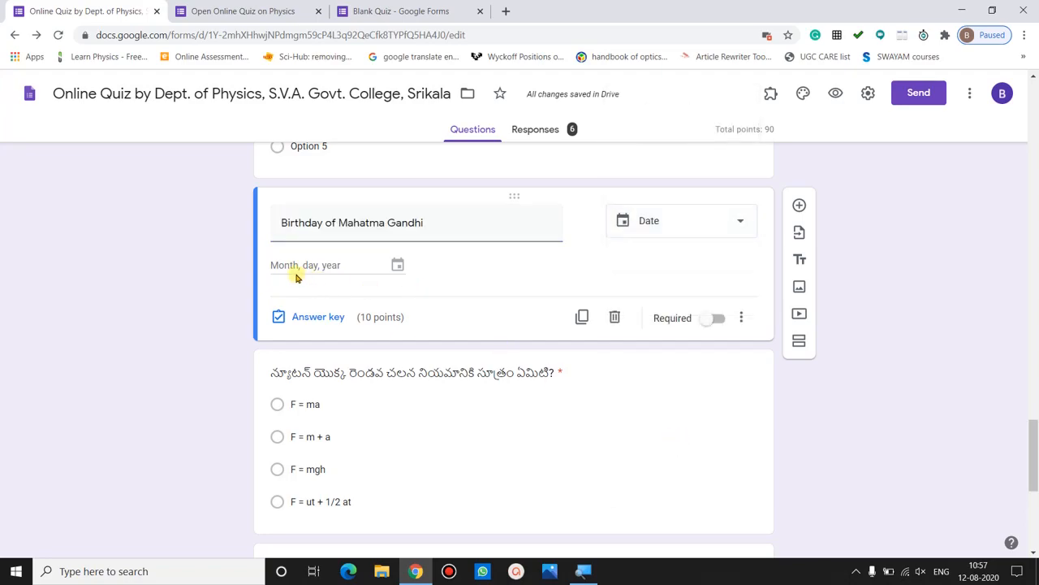
click(398, 269)
click(321, 317)
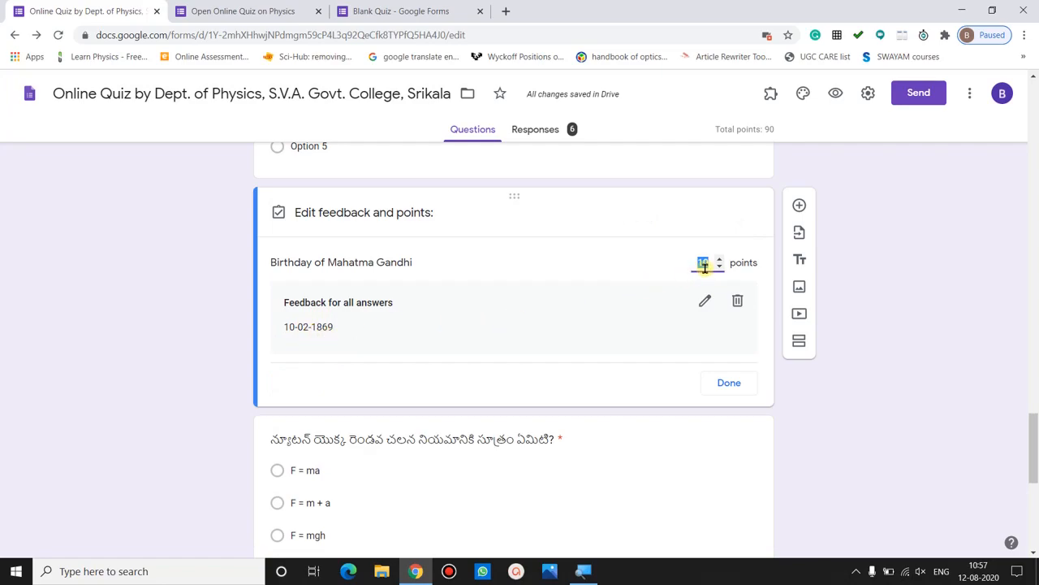
click(728, 381)
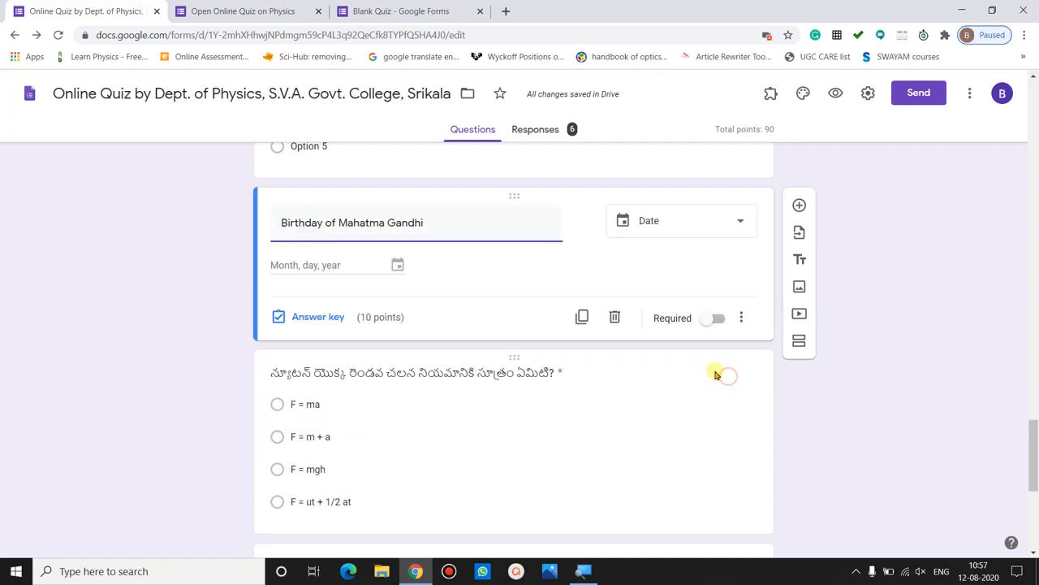
click(718, 324)
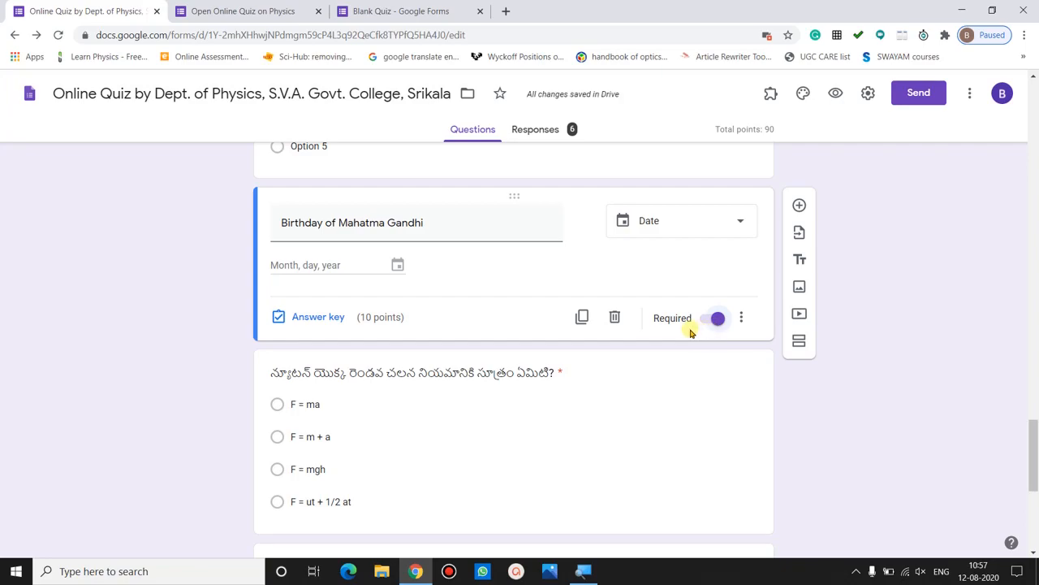
click(251, 6)
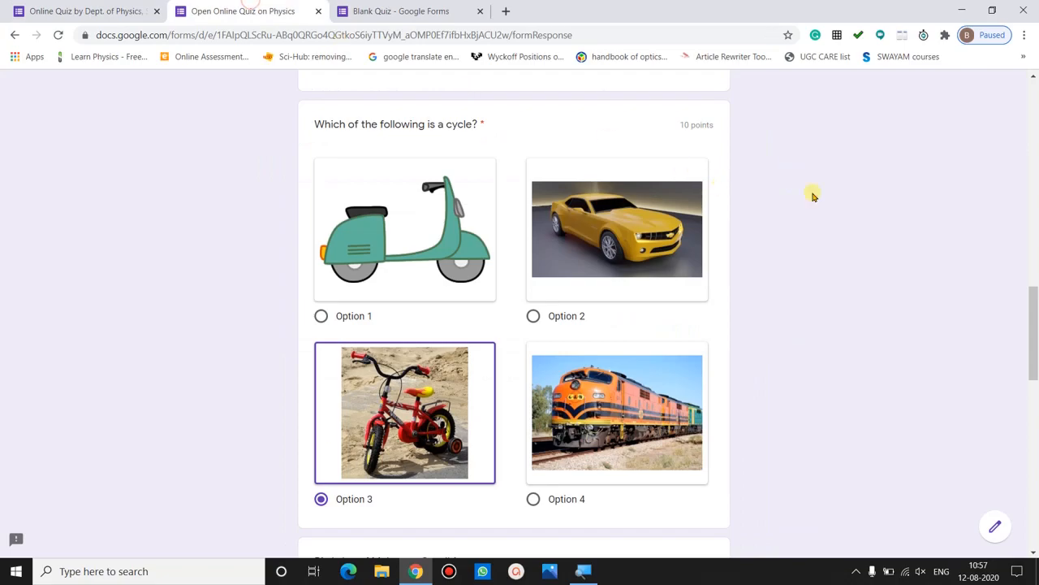
- Enter 02-10-1869 for the Gandhi birthday answer, picking year 1869, October, day 2
drag(1033, 311, 1035, 359)
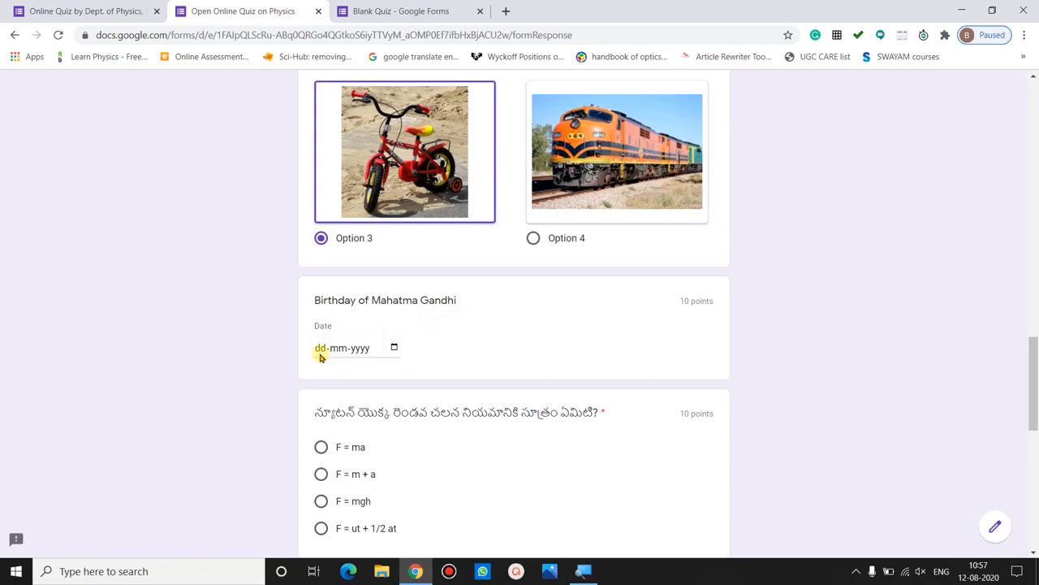
click(393, 348)
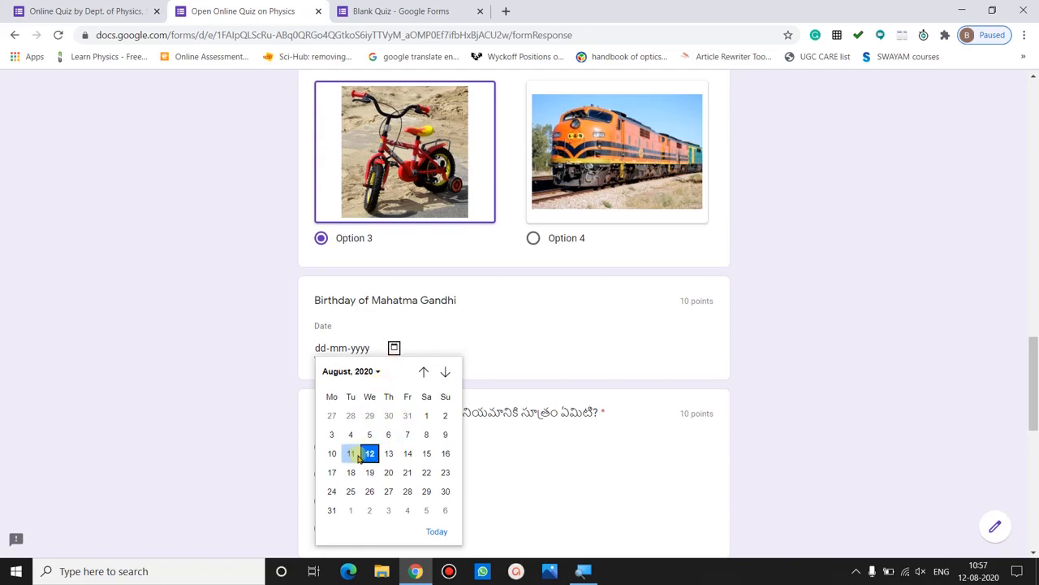
click(378, 373)
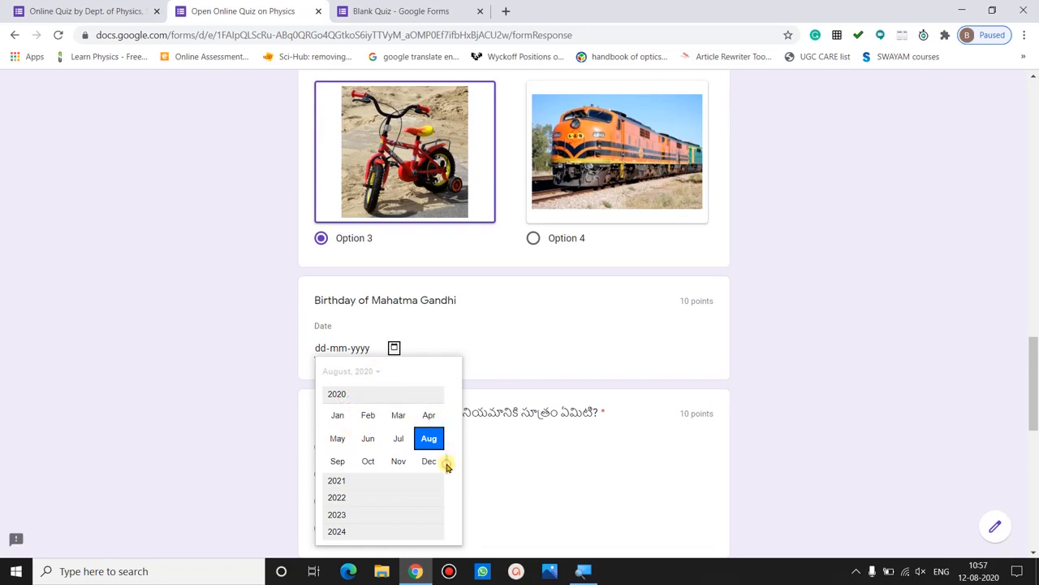
scroll(447, 467, up, 5)
scroll(445, 408, up, 5)
scroll(445, 407, up, 4)
scroll(445, 410, up, 7)
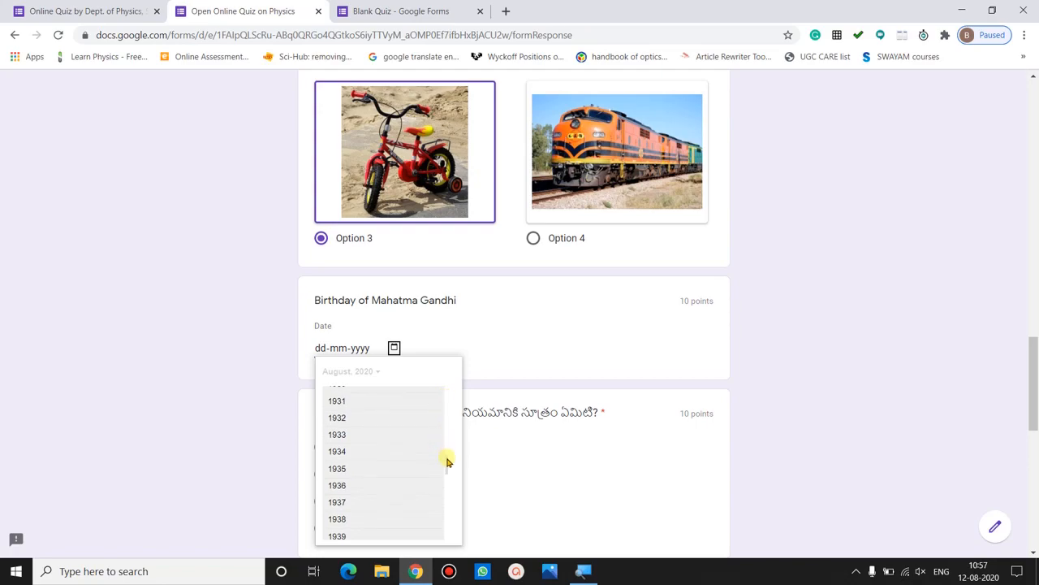
scroll(446, 414, up, 6)
scroll(445, 402, up, 9)
scroll(445, 412, up, 1)
click(342, 503)
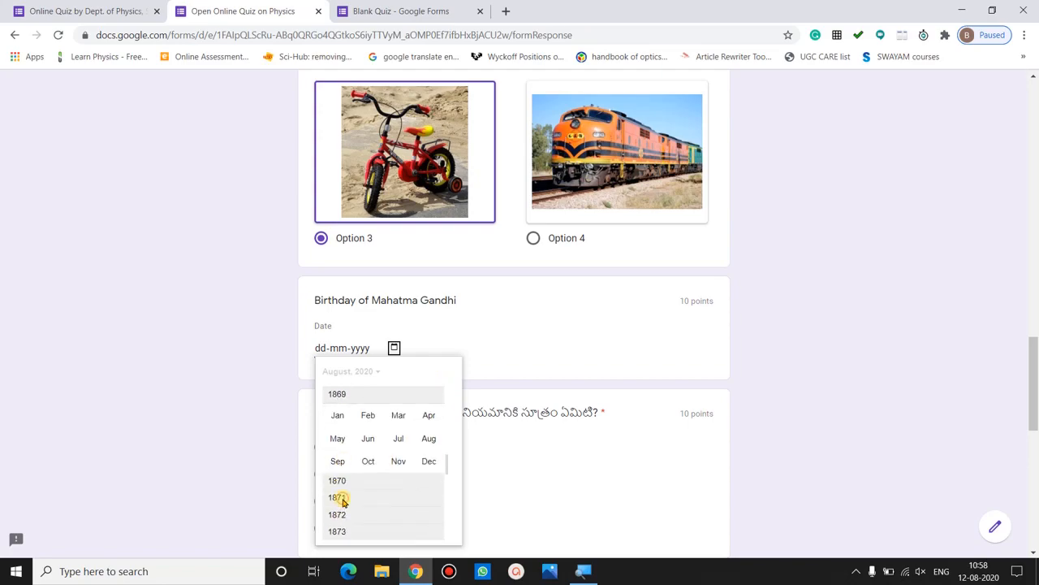
click(368, 461)
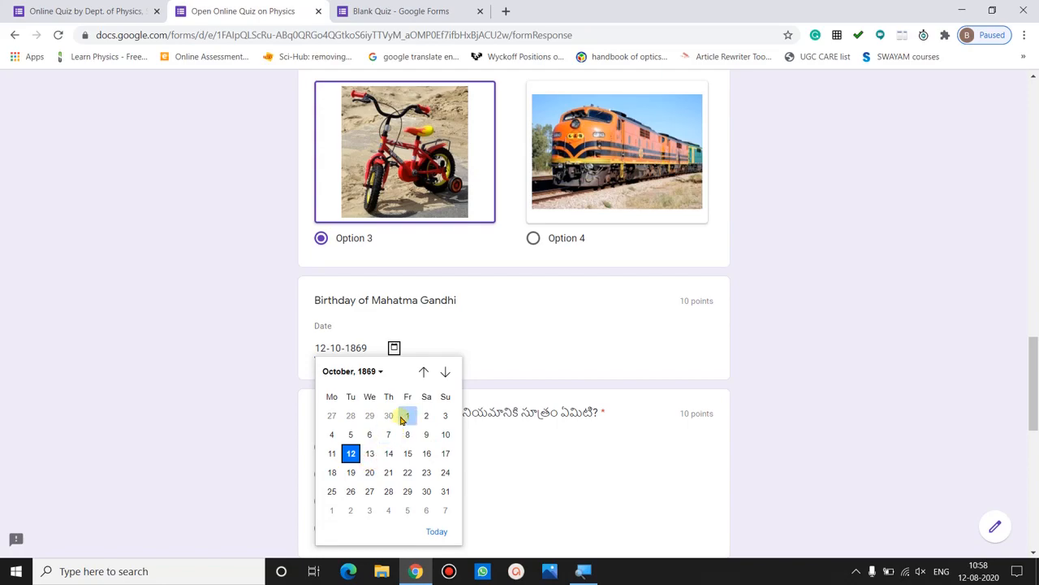
click(425, 416)
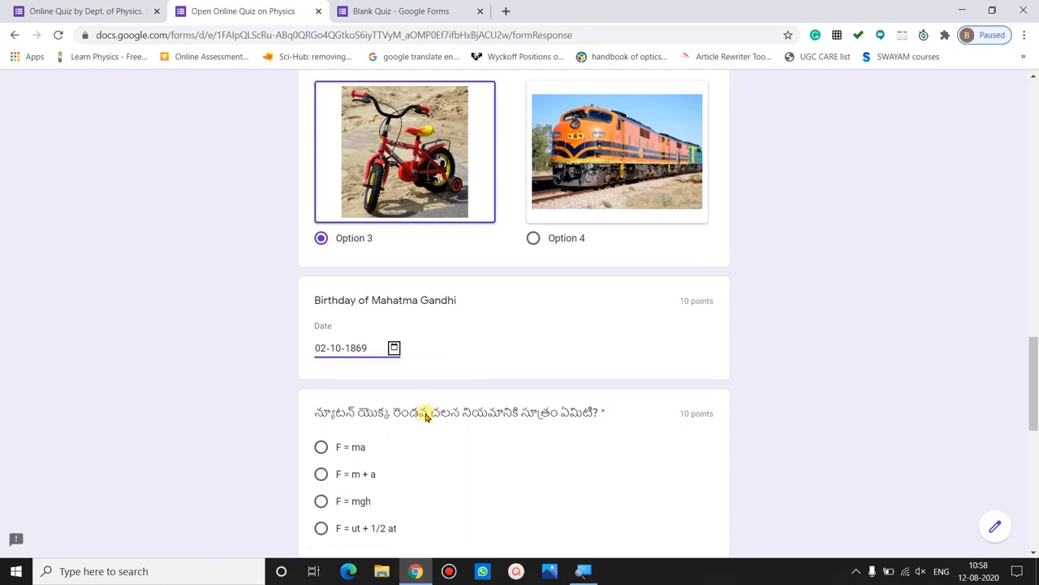
click(89, 9)
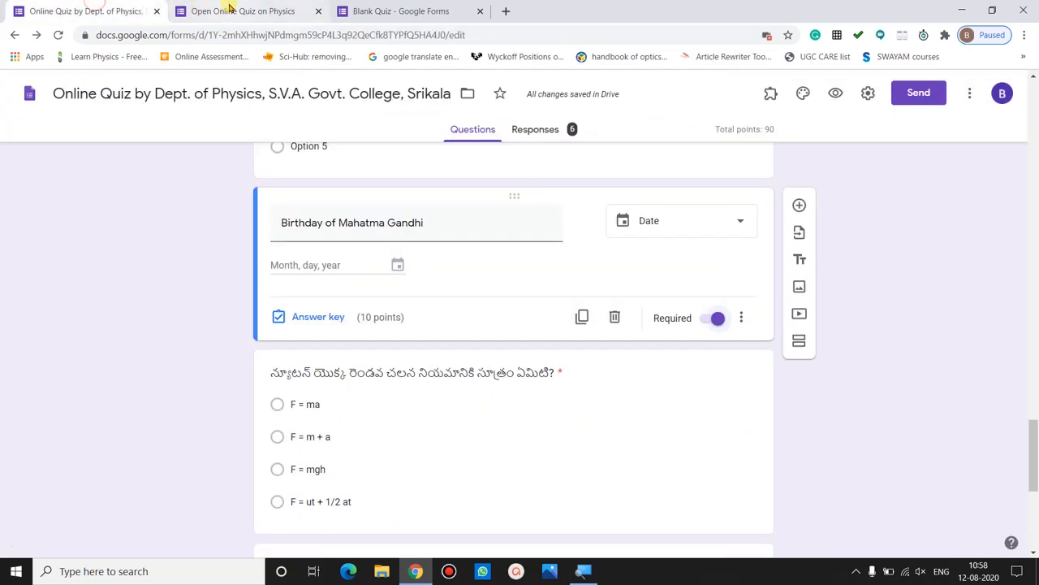
- Finish the date answer on the live quiz, then return to the 'Online Quiz by Dept. of Physics' editor
click(229, 9)
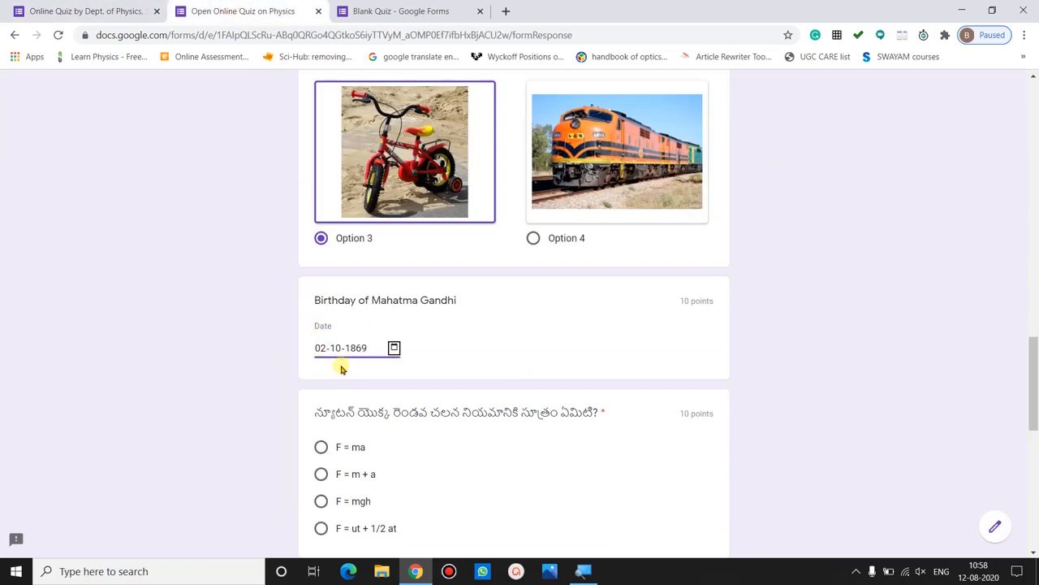
click(267, 372)
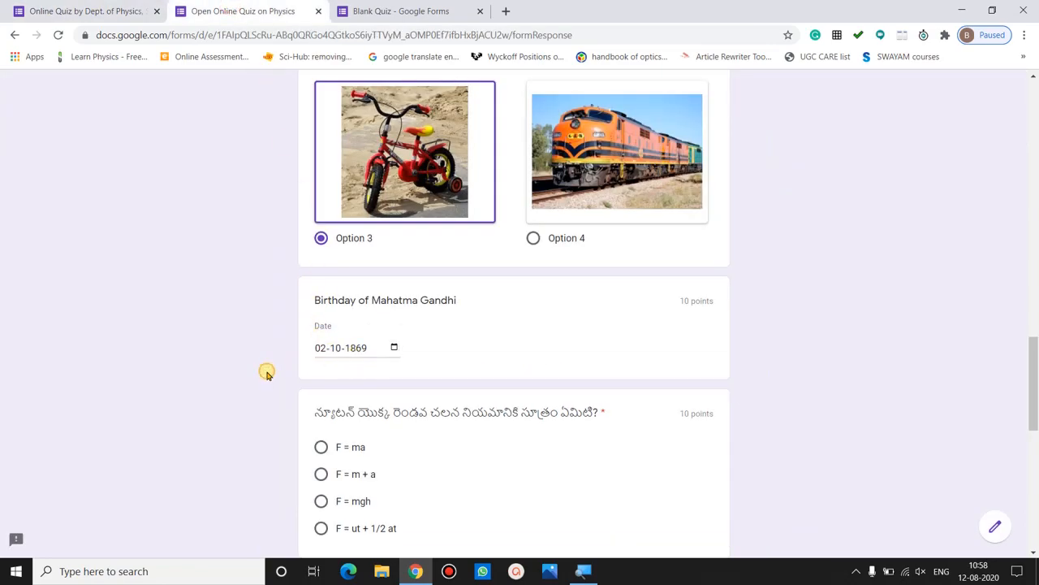
click(32, 4)
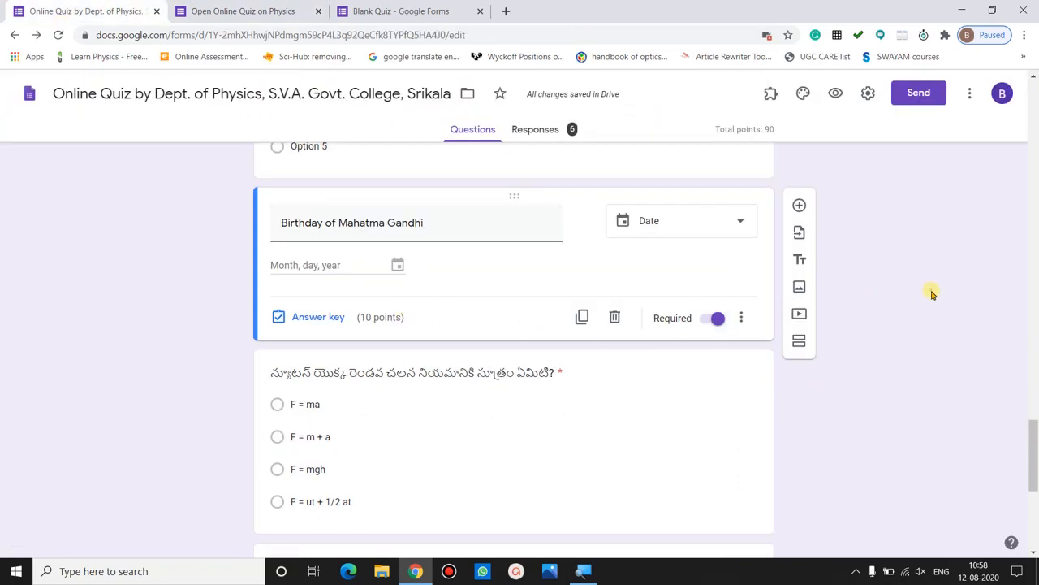
drag(1034, 433, 1035, 453)
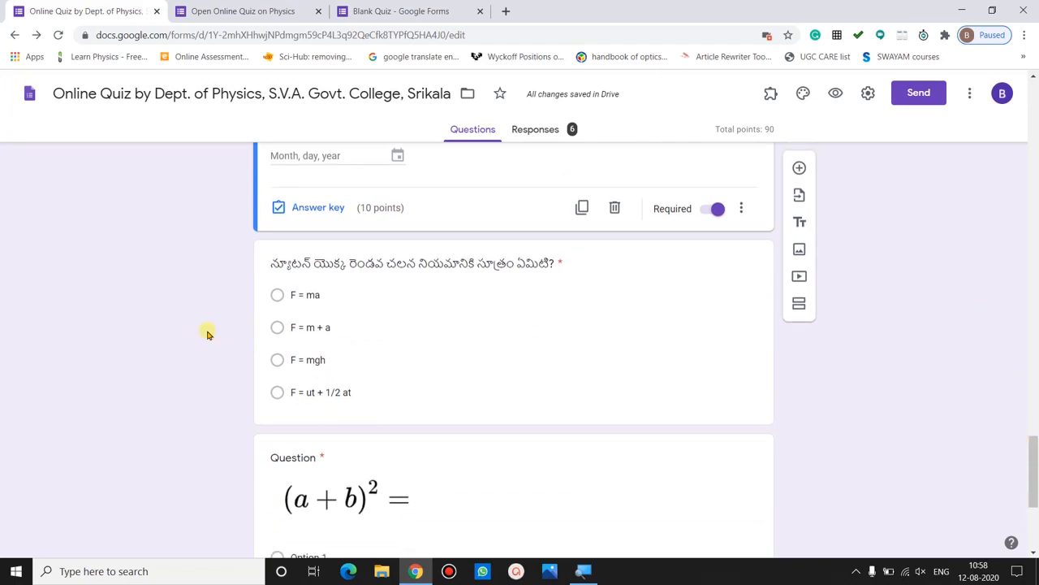
- Open Google Translate in a new tab, translating English to Telugu
click(505, 11)
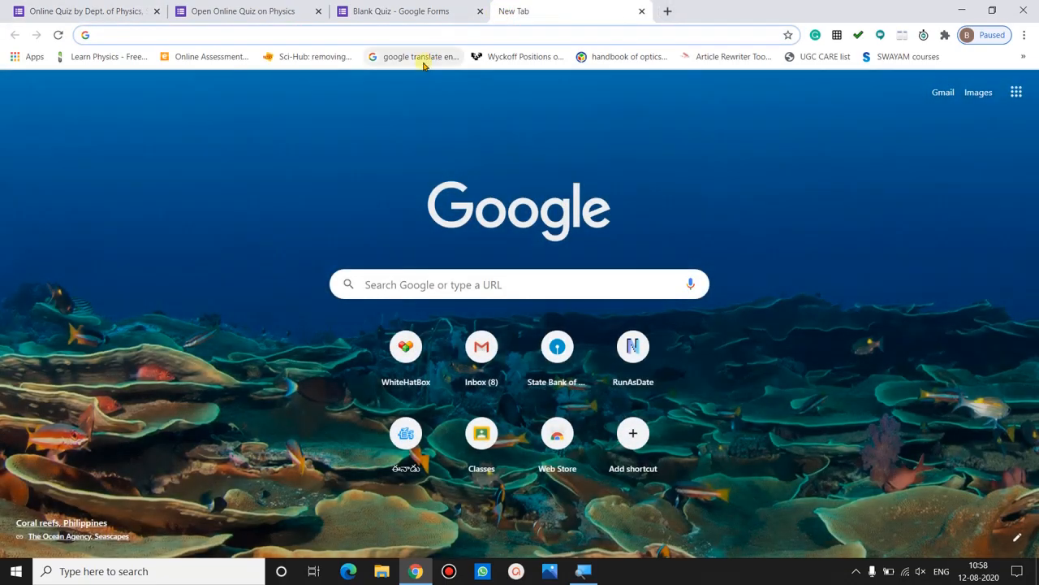
click(421, 59)
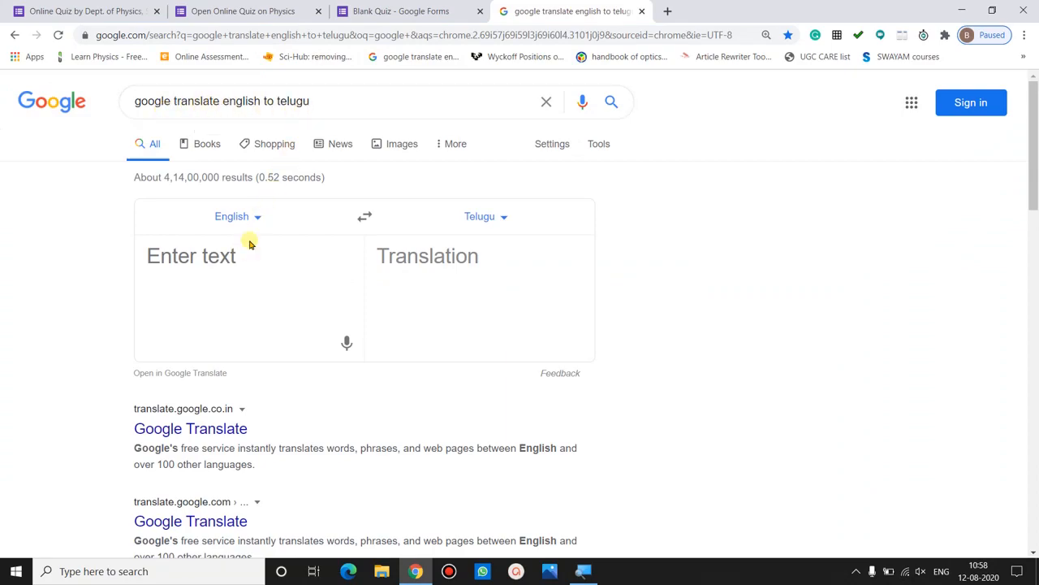
click(256, 217)
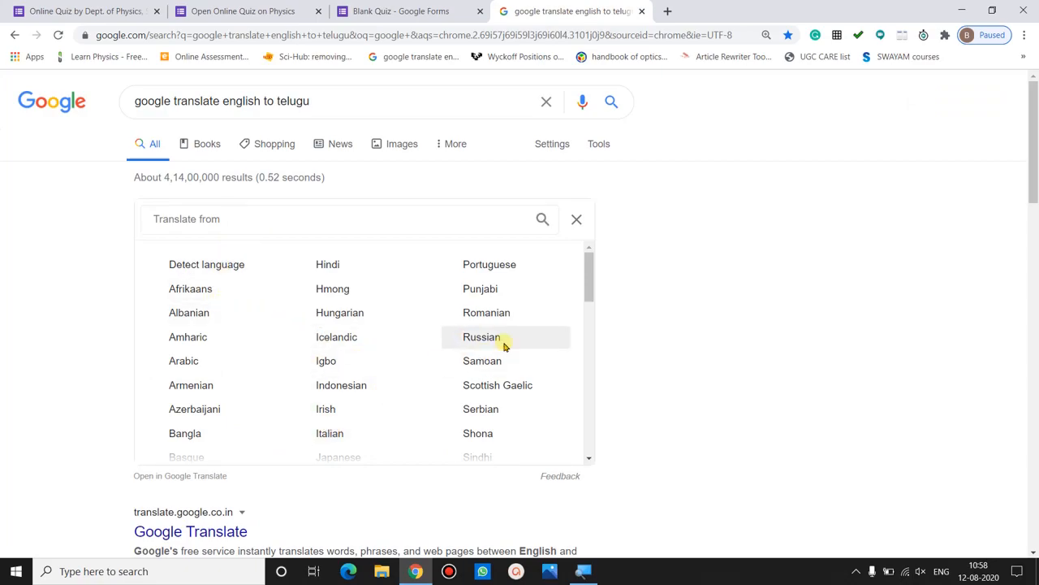
drag(590, 279, 589, 378)
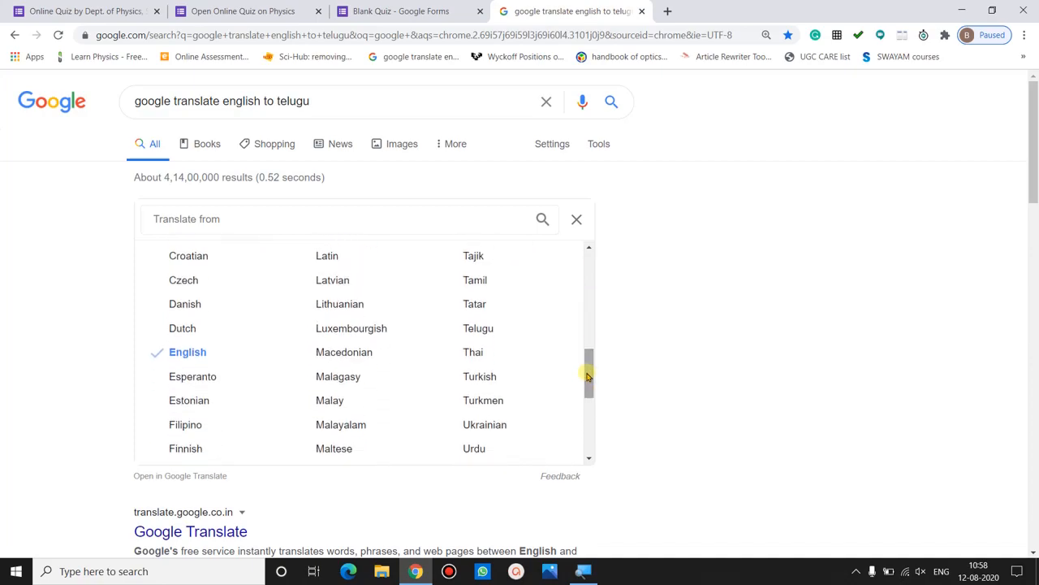
click(162, 352)
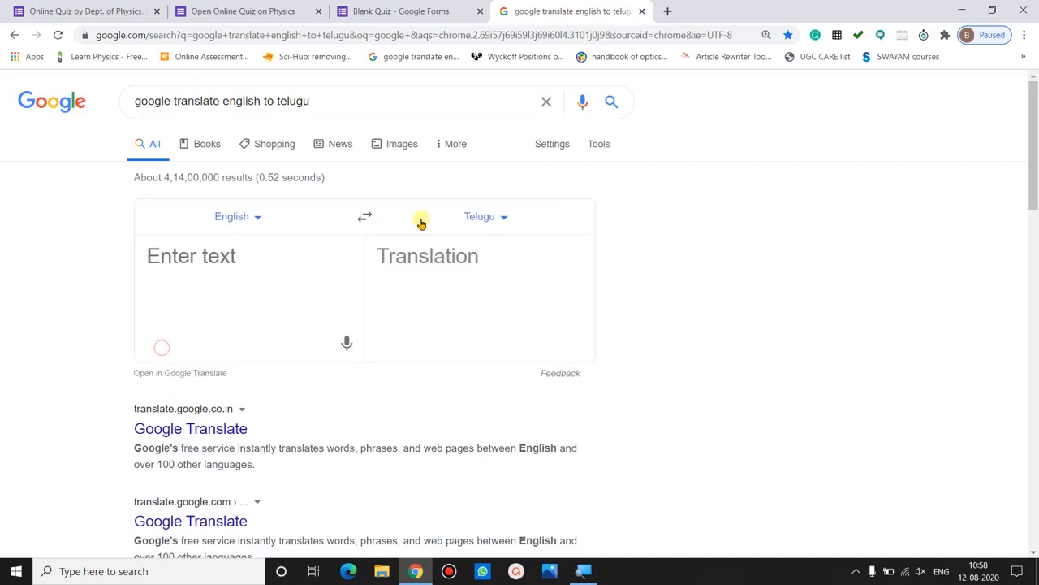
click(493, 218)
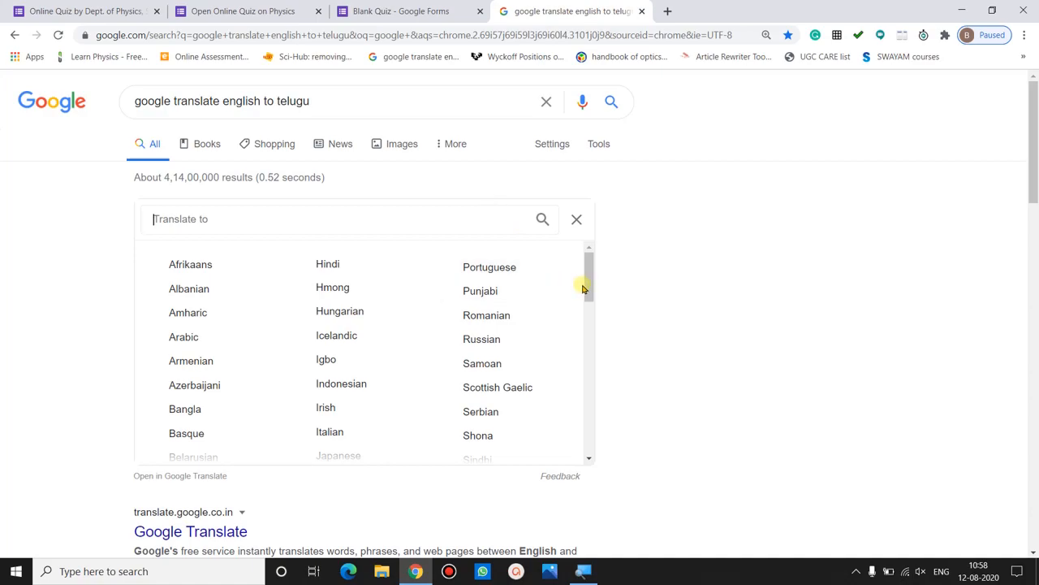
drag(590, 286, 589, 364)
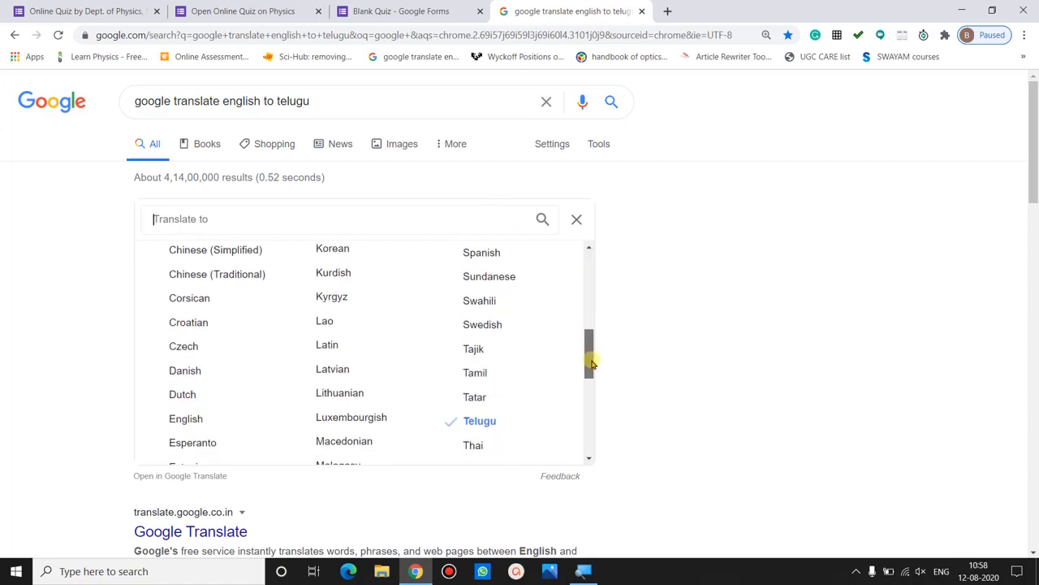
click(482, 424)
- Translate 'What is the formula for Newton's second law of motion?' into Telugu and copy it
click(243, 301)
text(W)
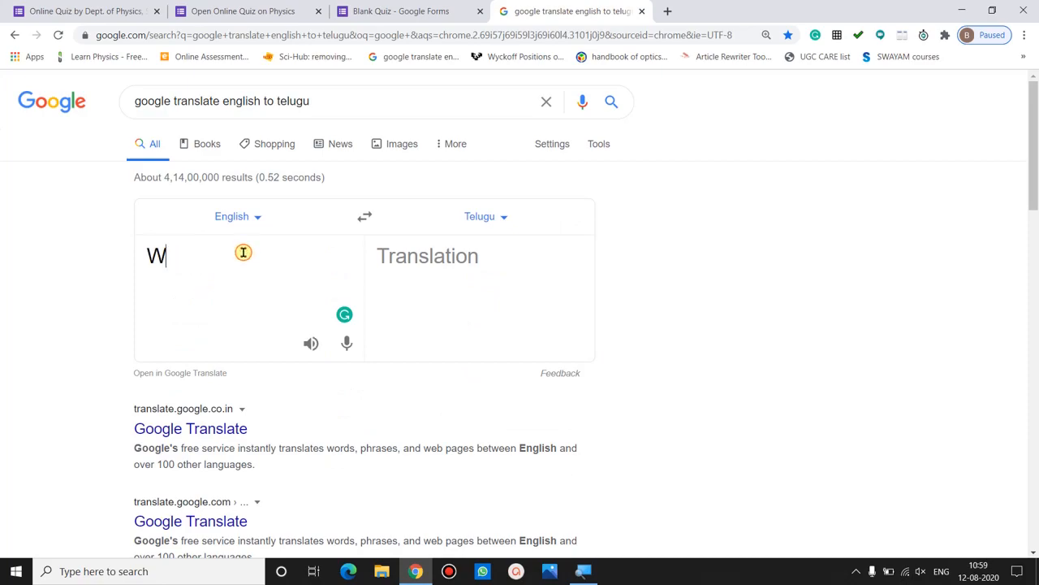
text(ht is)
key(BackSpace)
key(BackSpace)
key(BackSpace)
key(BackSpace)
key(BackSpace)
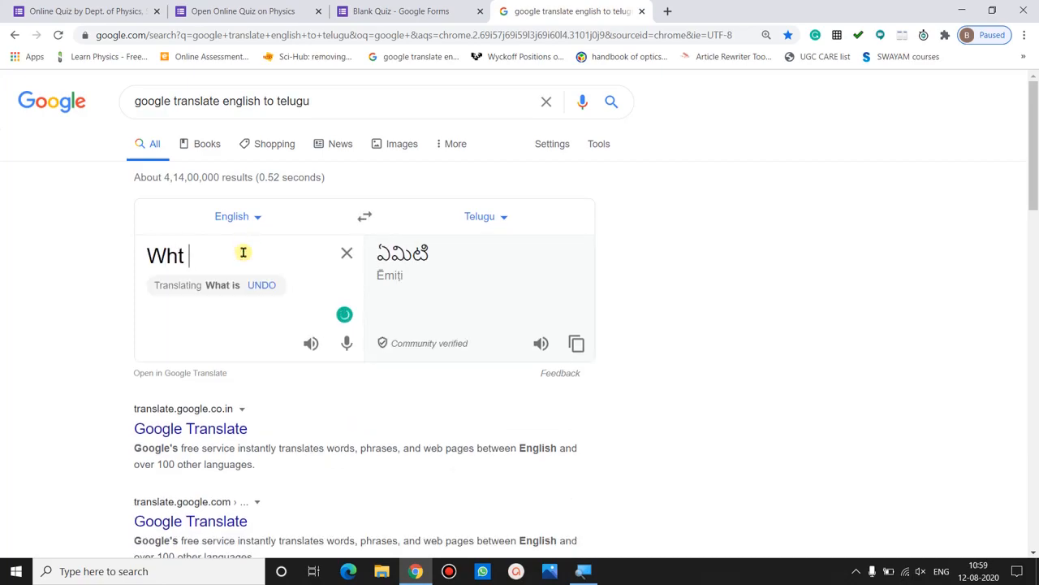
text(at is the formula )
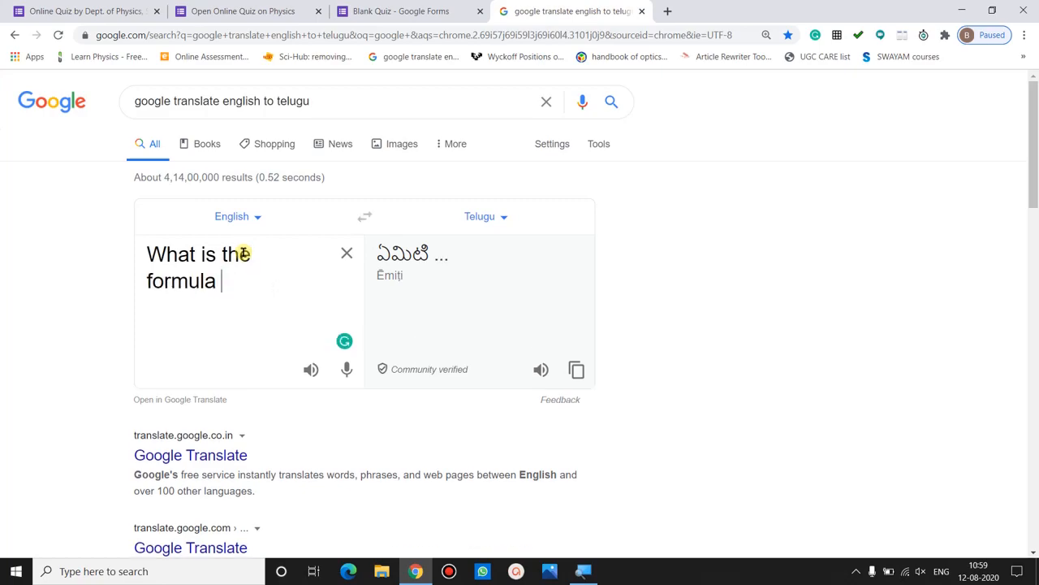
text(for Newton's second law of motion ?)
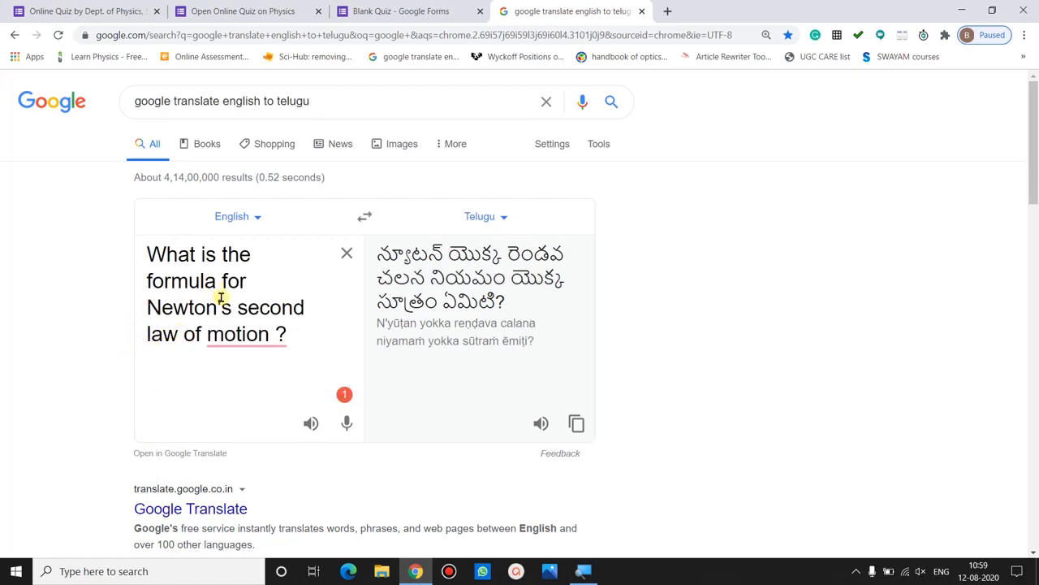
mouse_move(250, 343)
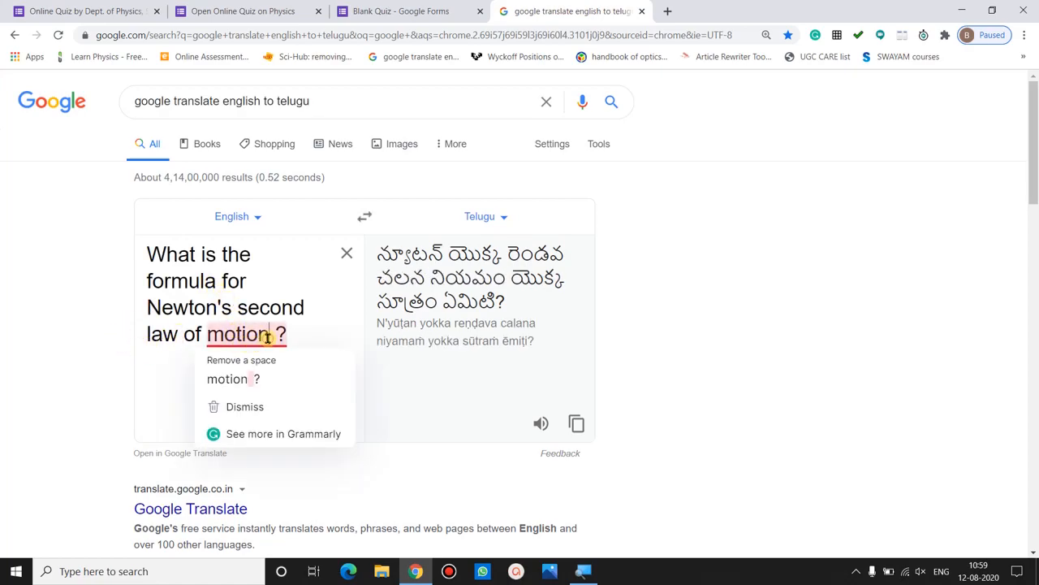
key(Delete)
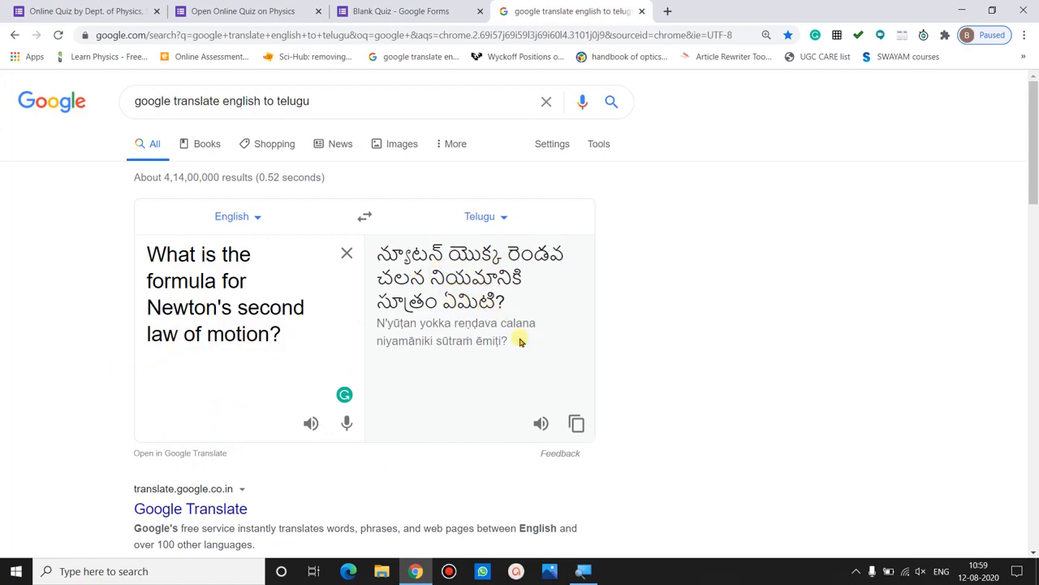
click(576, 424)
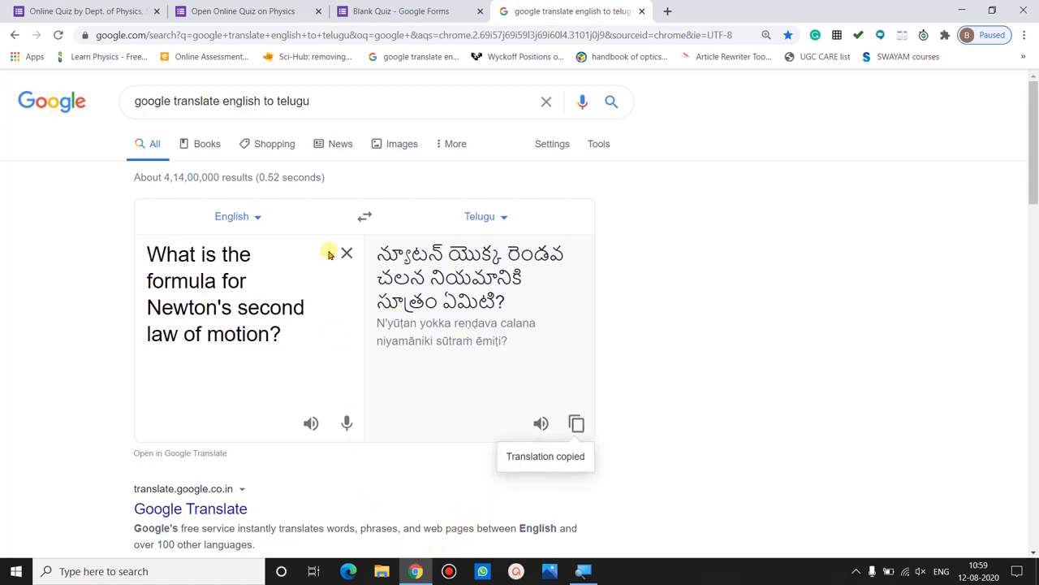
click(106, 10)
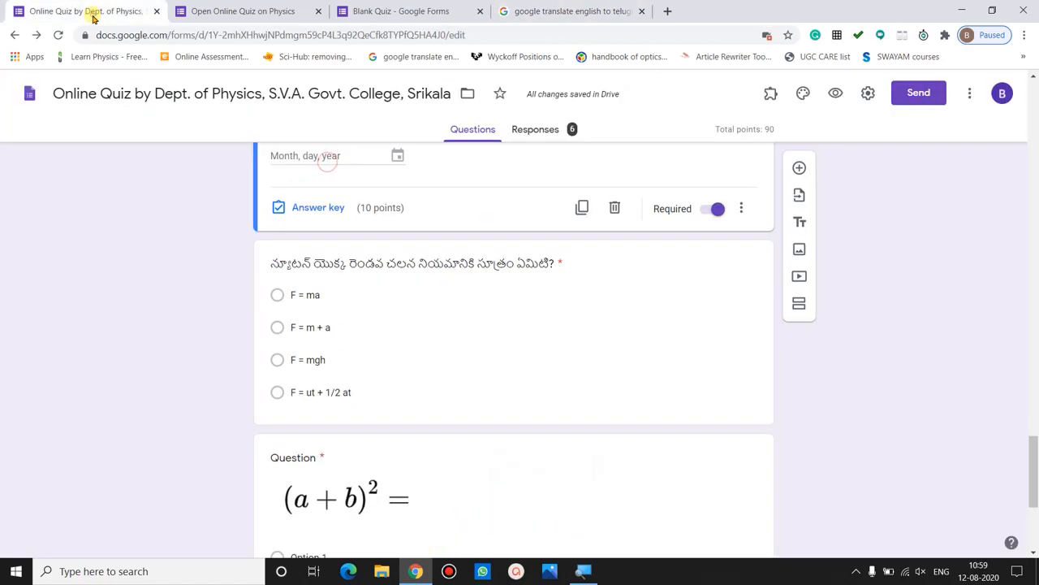
triple_click(350, 257)
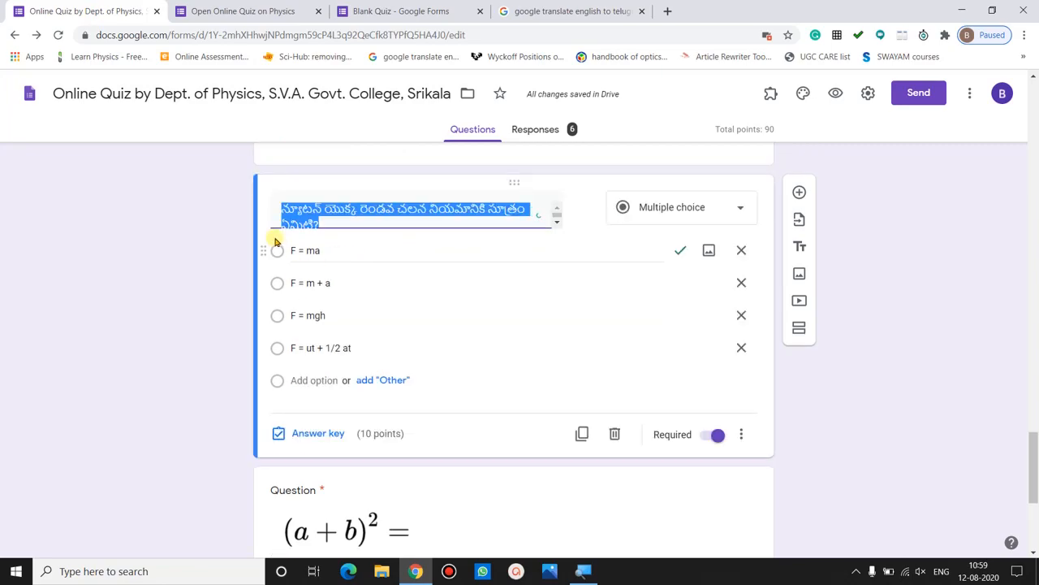
click(201, 263)
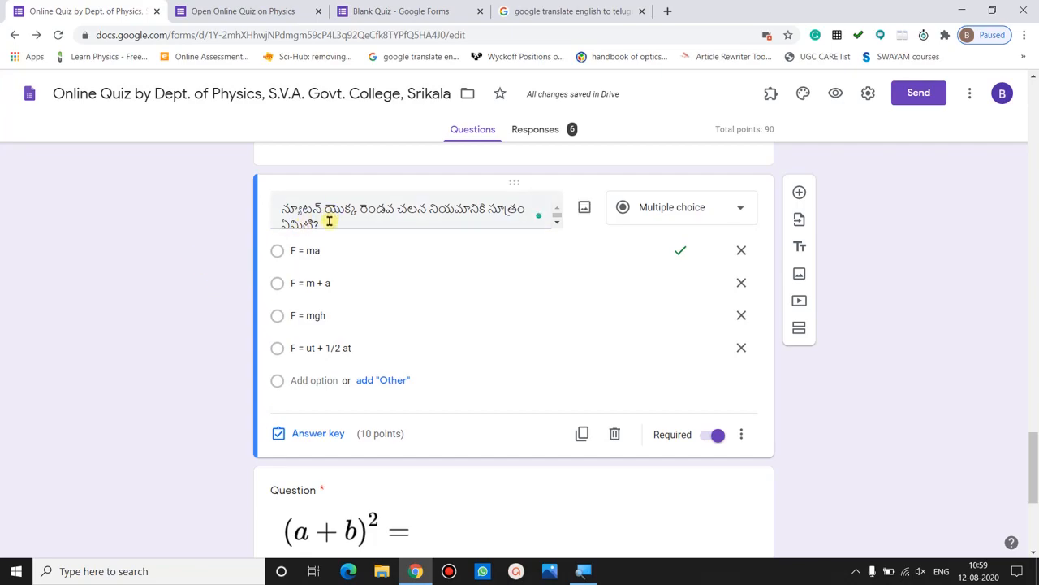
triple_click(330, 221)
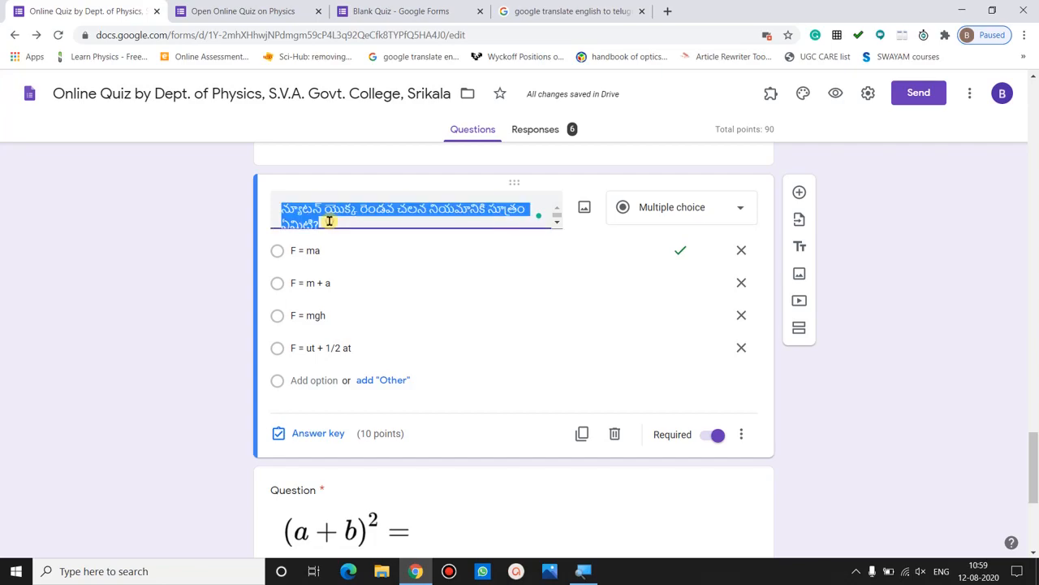
click(216, 243)
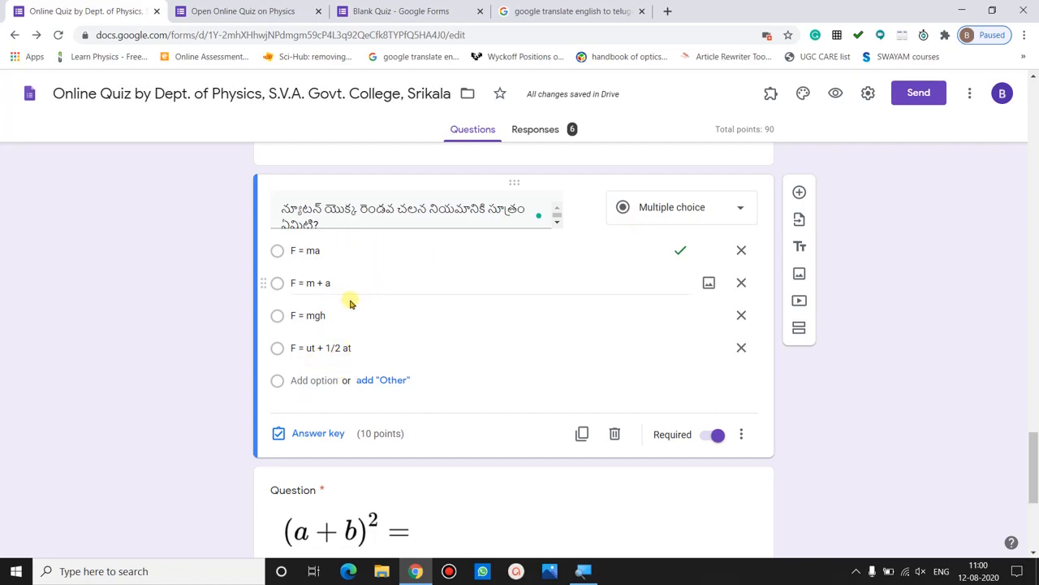
click(311, 434)
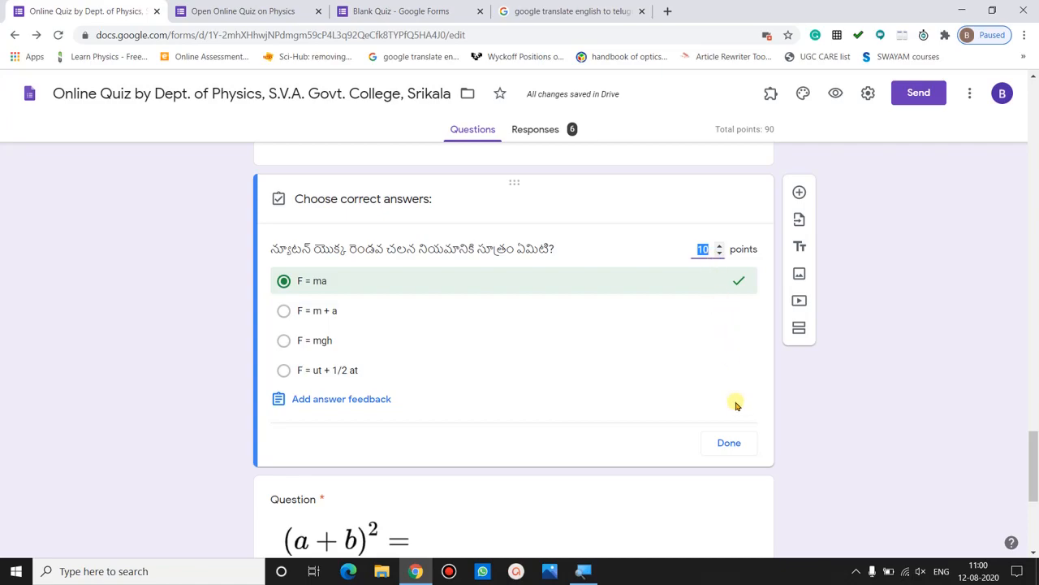
click(731, 441)
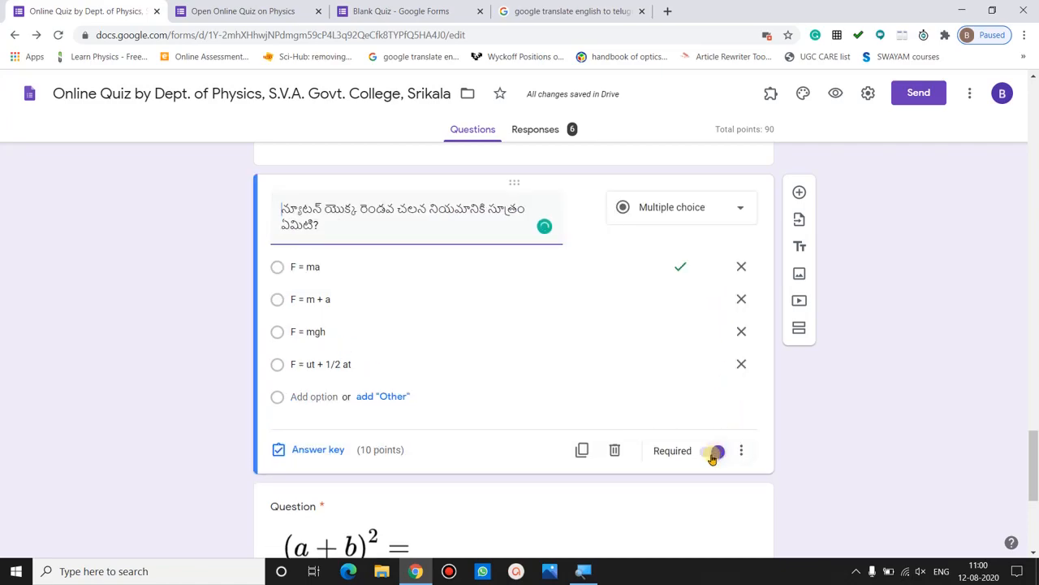
- Check the installed add-ons list, close it, and open the form's More menu
scroll(1034, 449, down, 4)
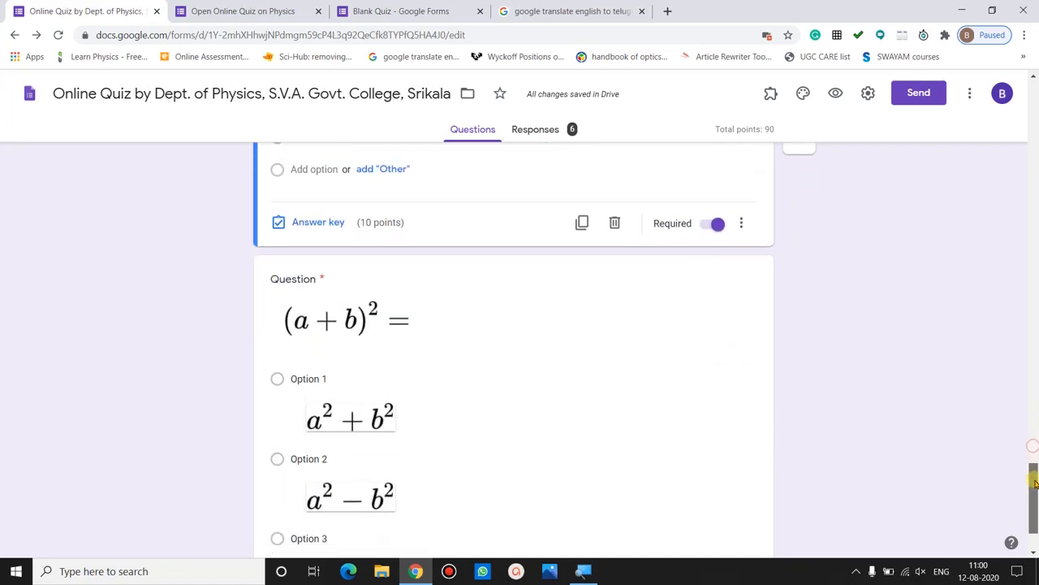
drag(1035, 492, 1034, 497)
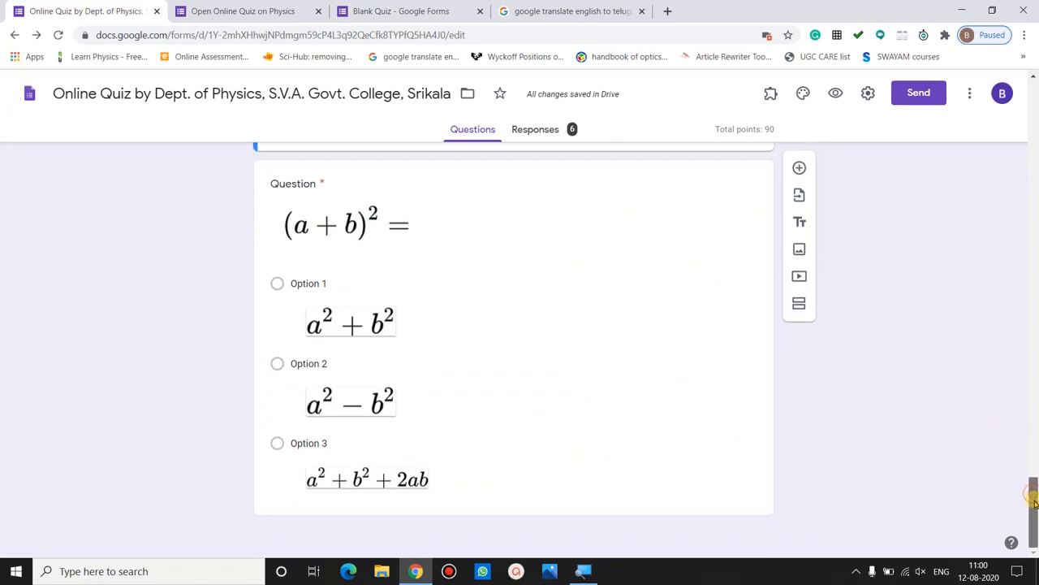
scroll(398, 330, up, 1)
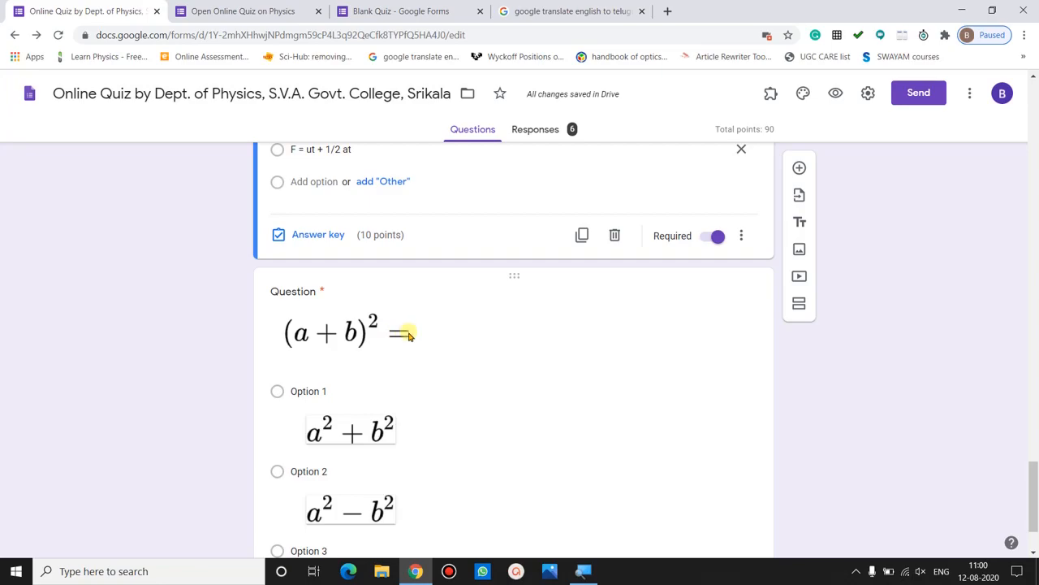
click(768, 94)
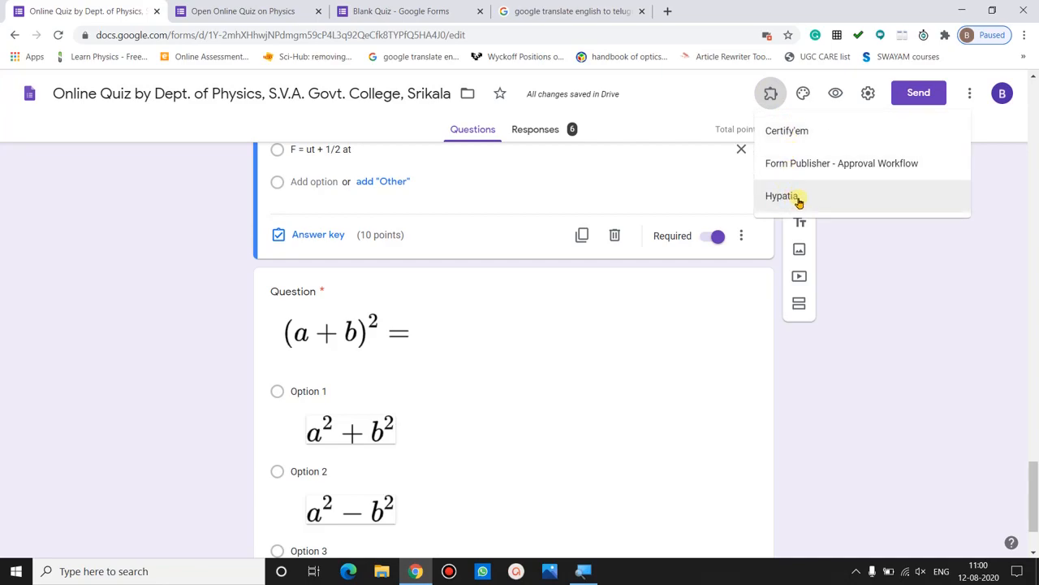
click(853, 261)
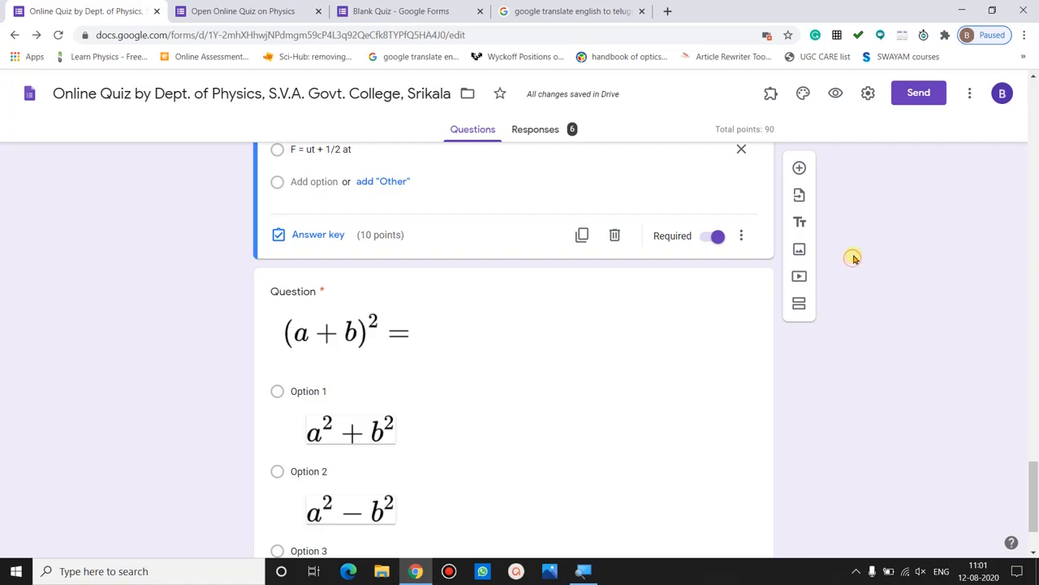
click(968, 101)
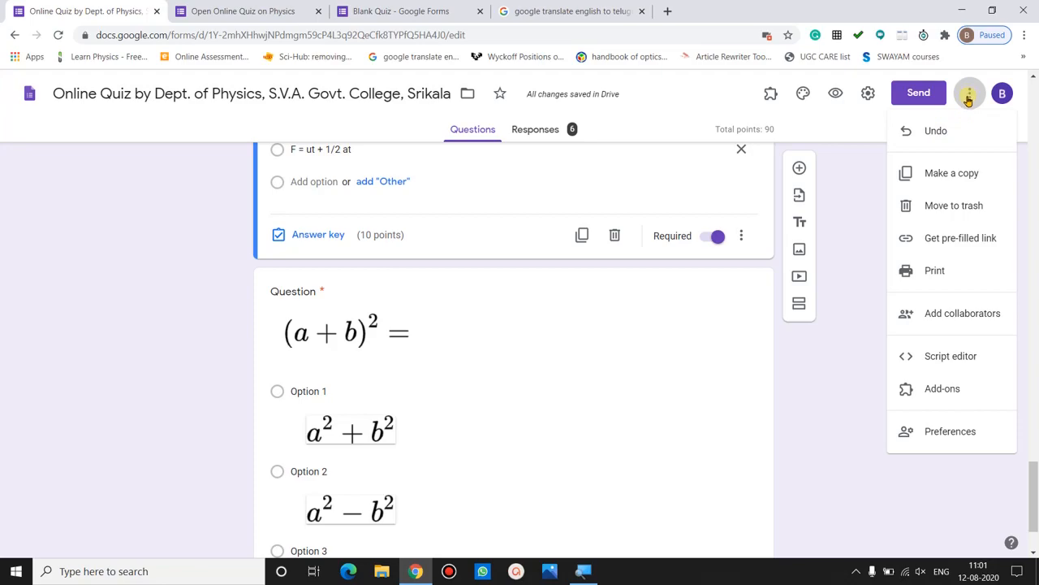
- Search the add-on marketplace for 'math' to list Math Equations add-ons
click(952, 385)
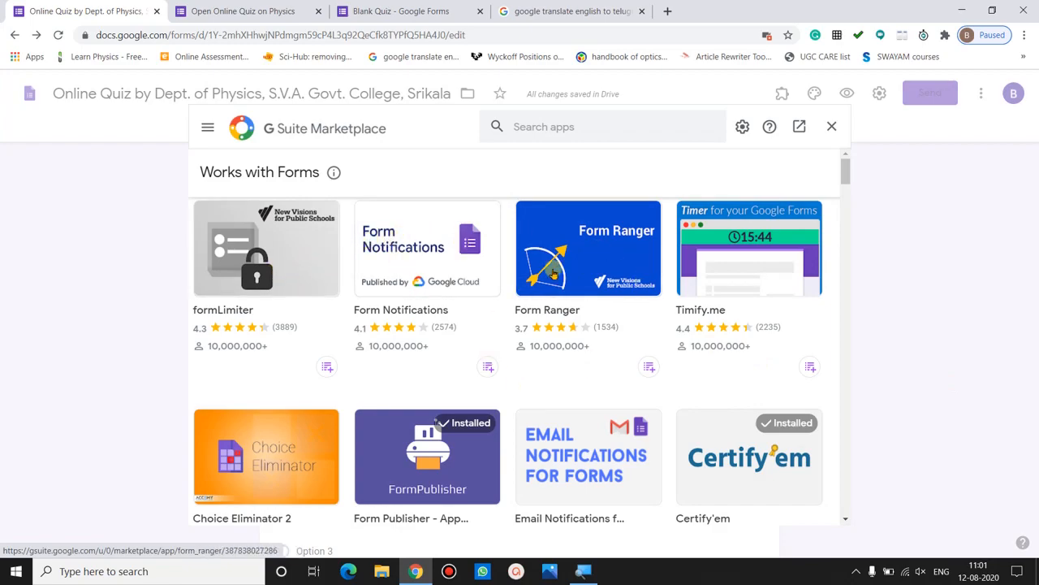
click(533, 126)
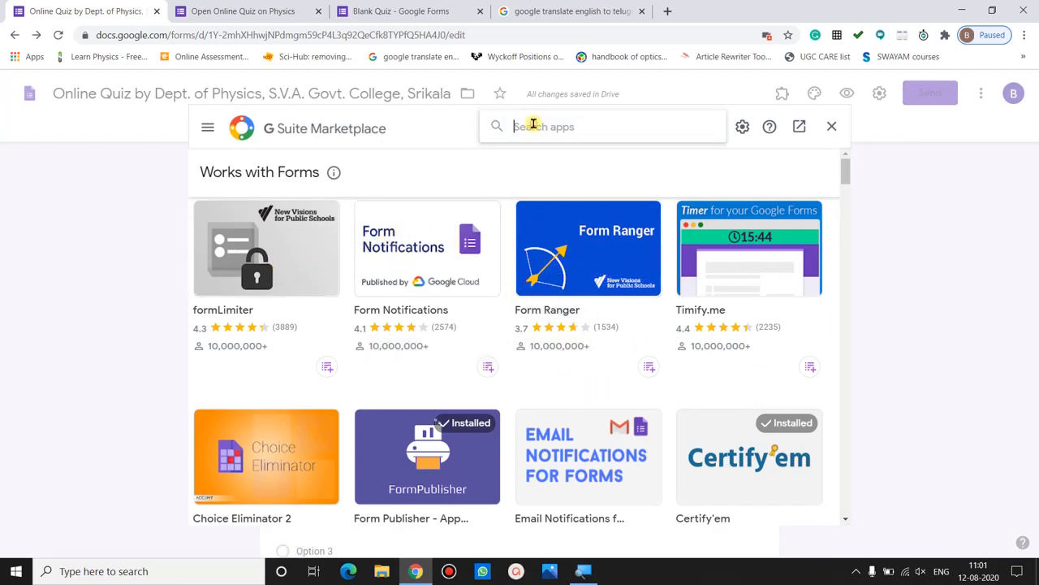
text(math)
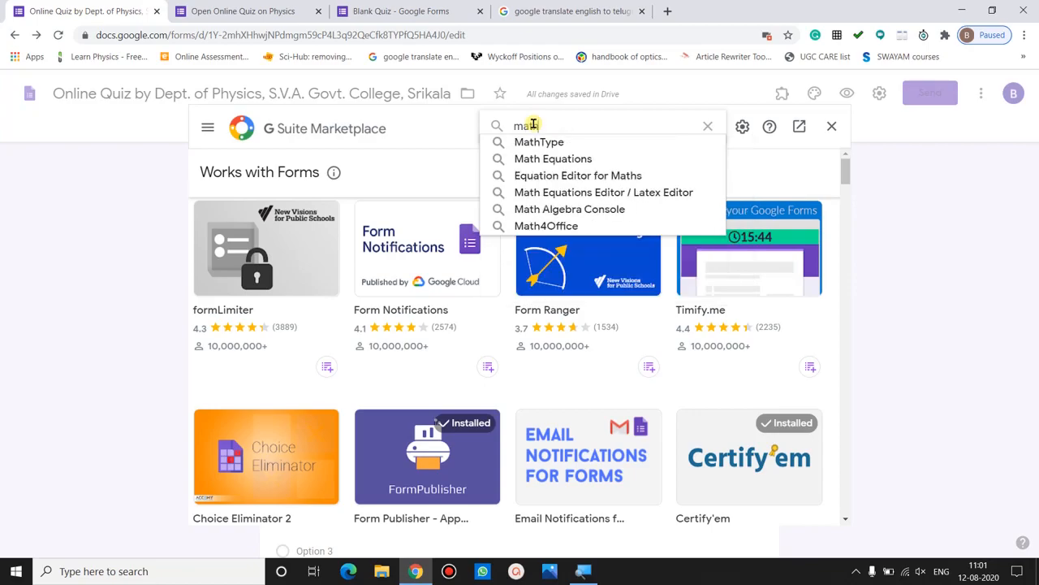
click(551, 161)
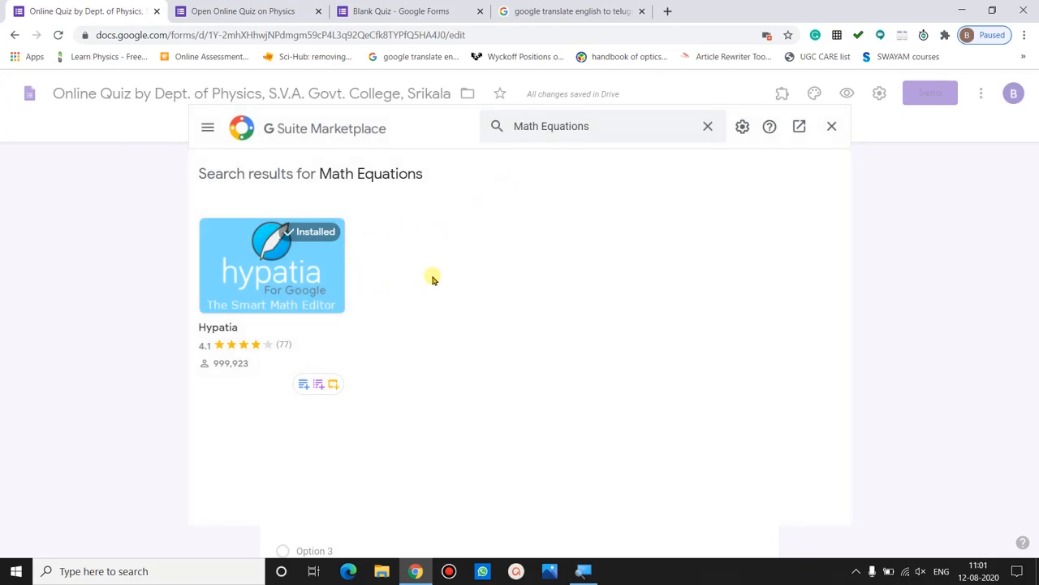
- View the Hypatia add-on's details, confirming it is installed, then close the marketplace
click(307, 283)
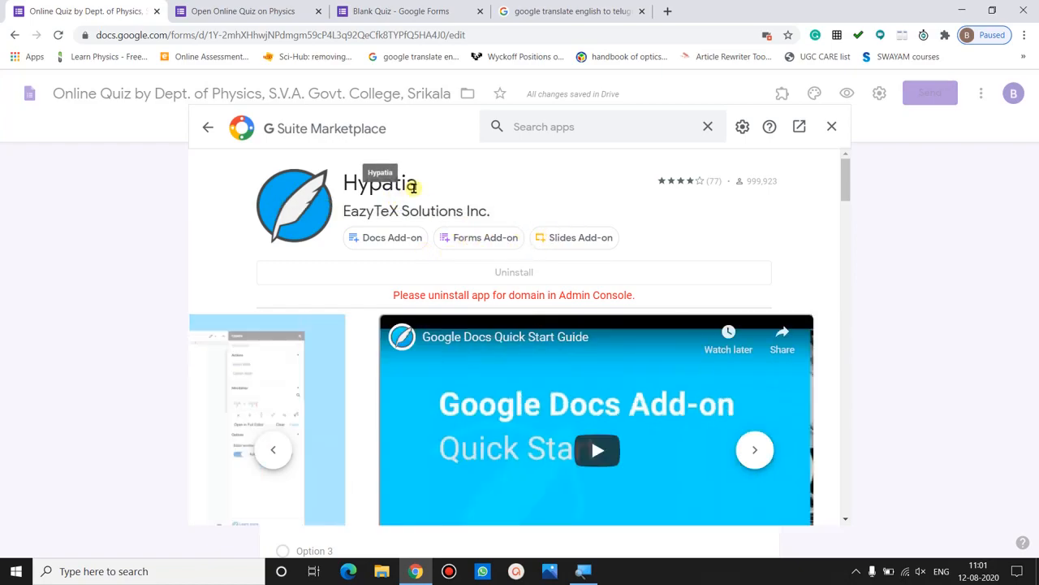
mouse_move(414, 184)
mouse_down()
mouse_move(341, 183)
mouse_move(420, 185)
mouse_up()
click(343, 183)
click(424, 186)
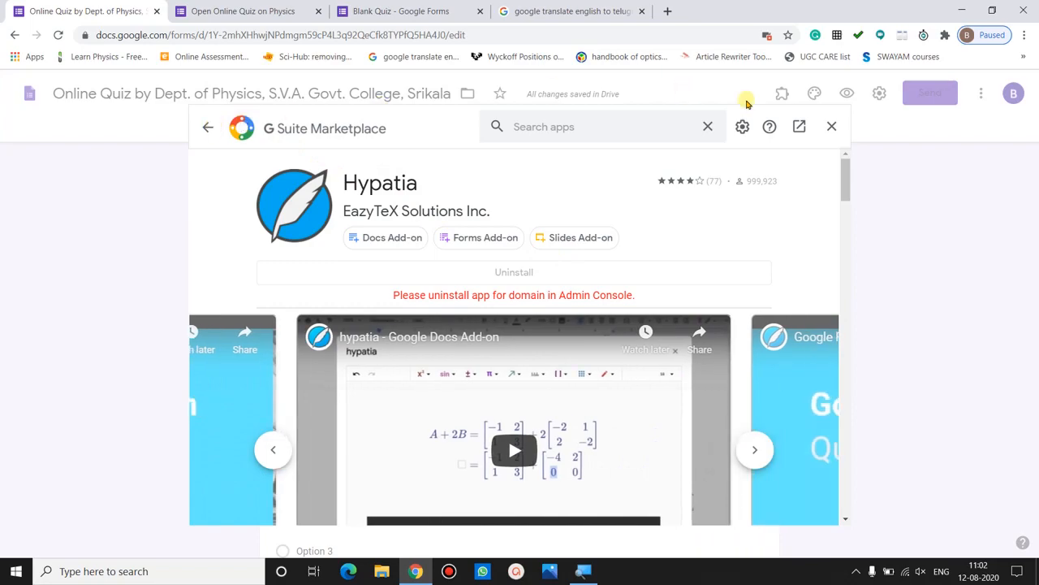
click(832, 129)
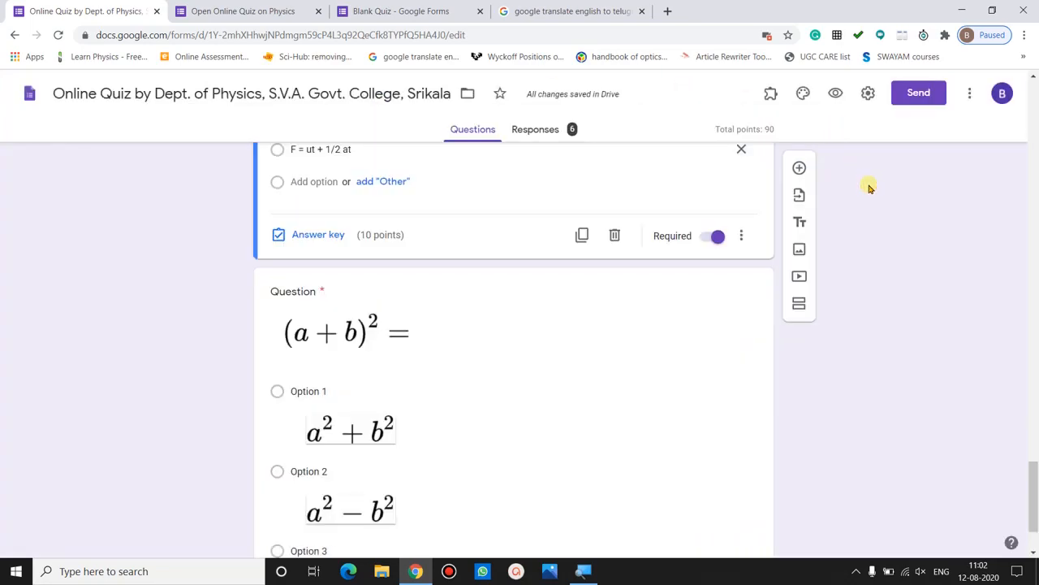
- Launch Hypatia's Insert/Edit Math editor from the Add-ons menu
click(772, 99)
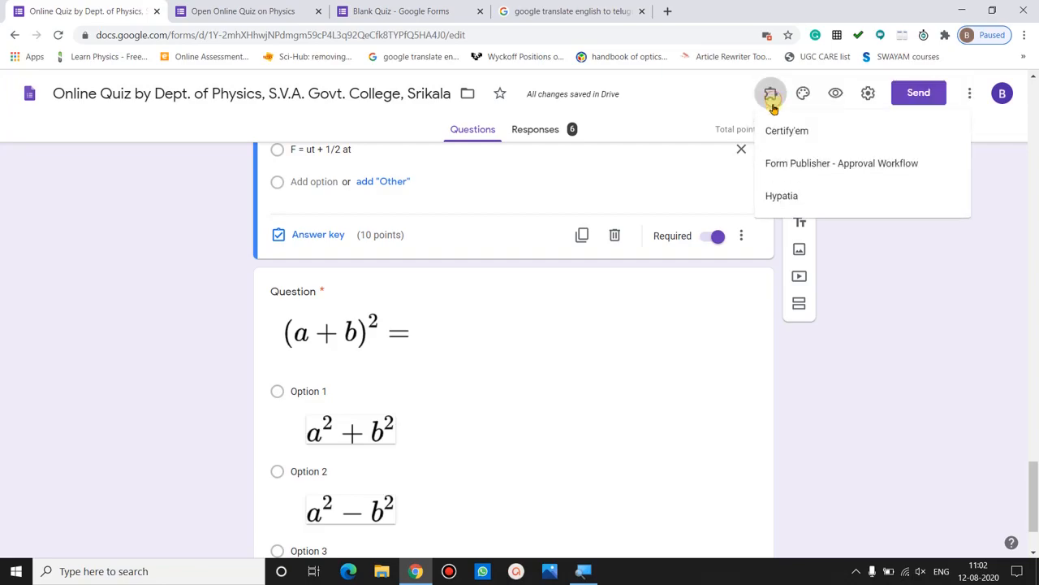
click(784, 197)
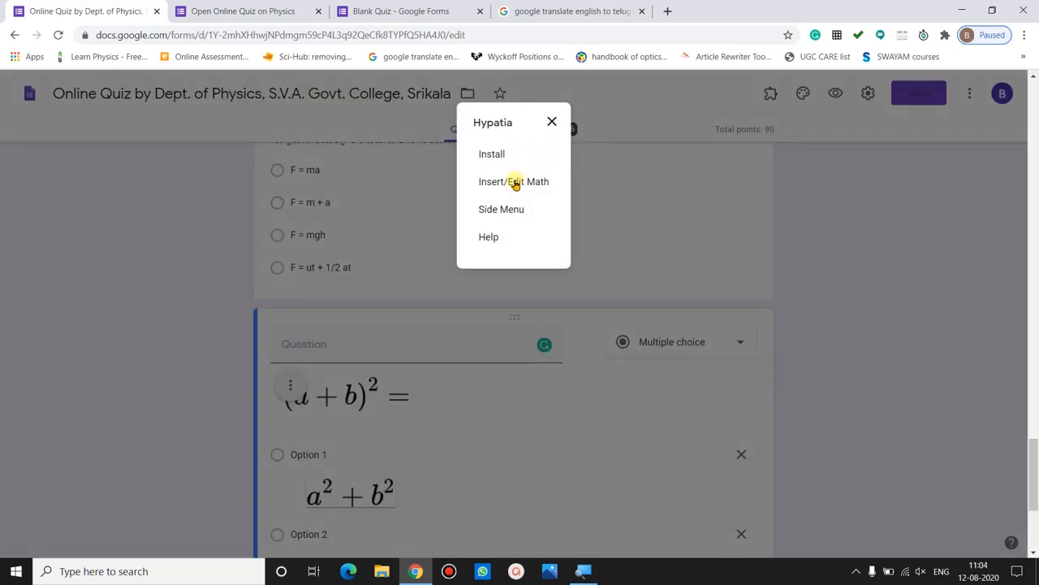
click(515, 182)
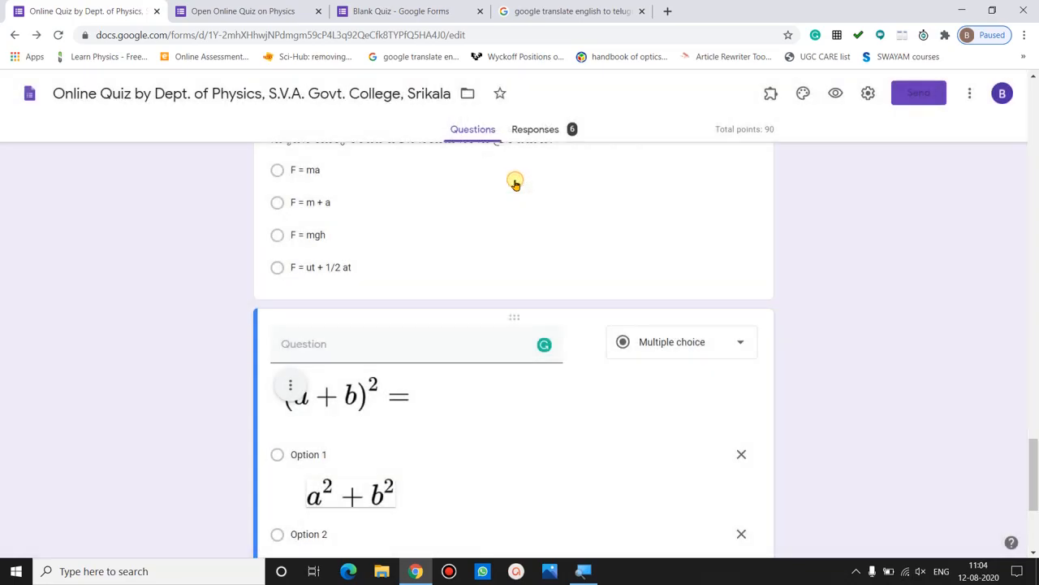
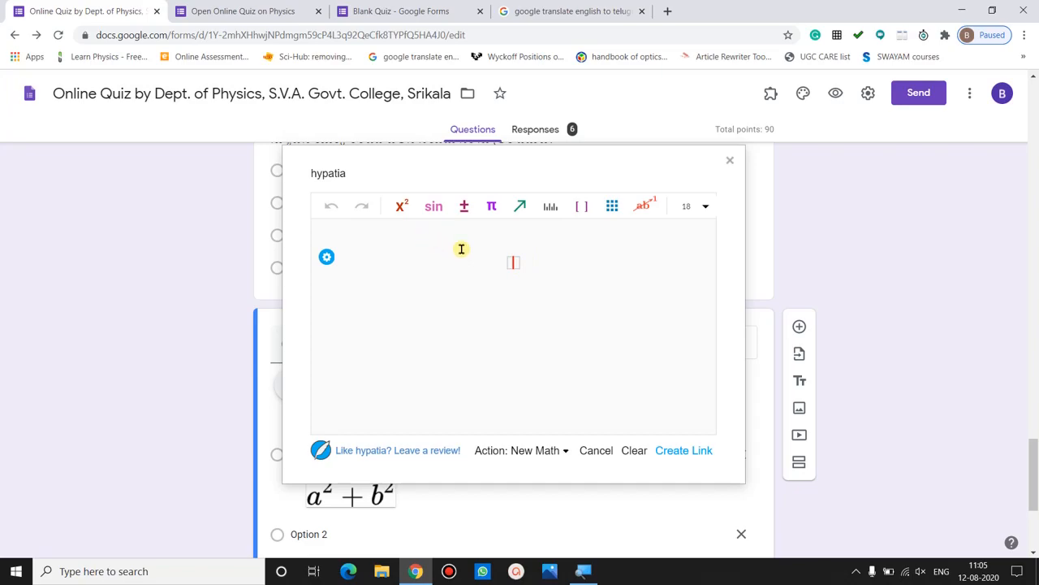
- Preview Hypatia's palettes: symbols, relations, Greek letters, arrows, units, brackets, matrices and font sizes
click(401, 213)
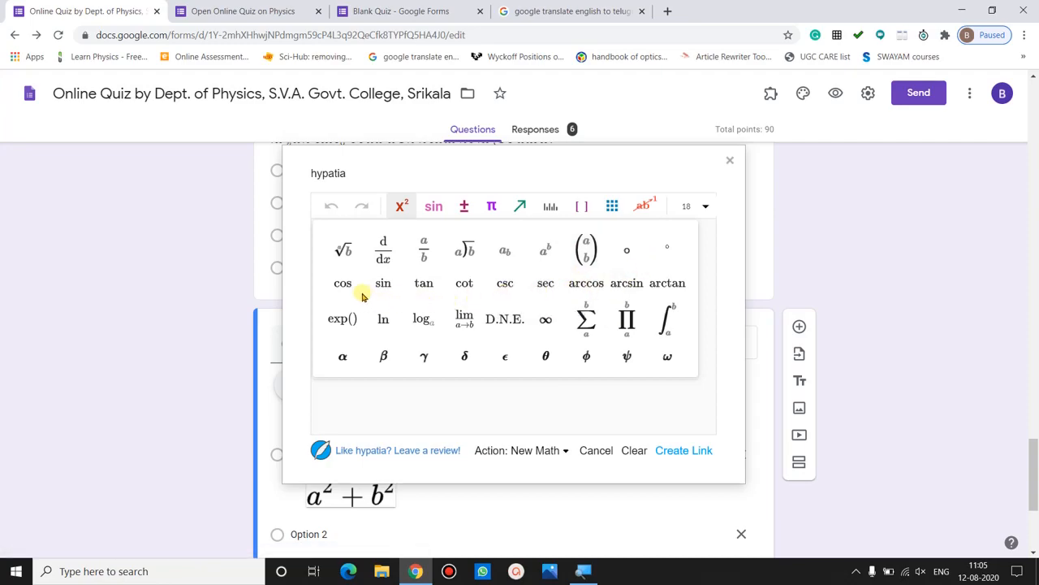
click(436, 216)
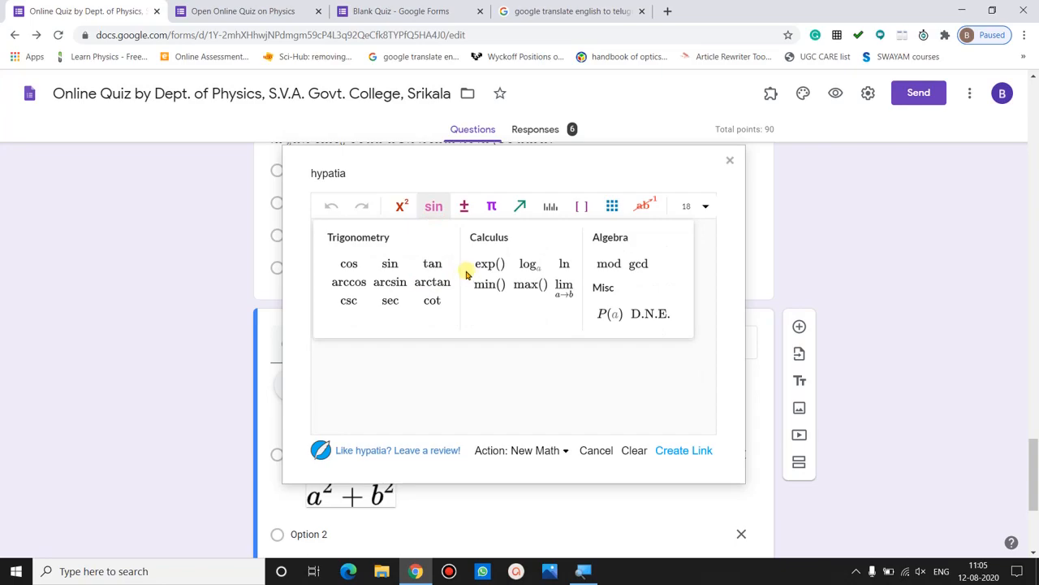
click(465, 205)
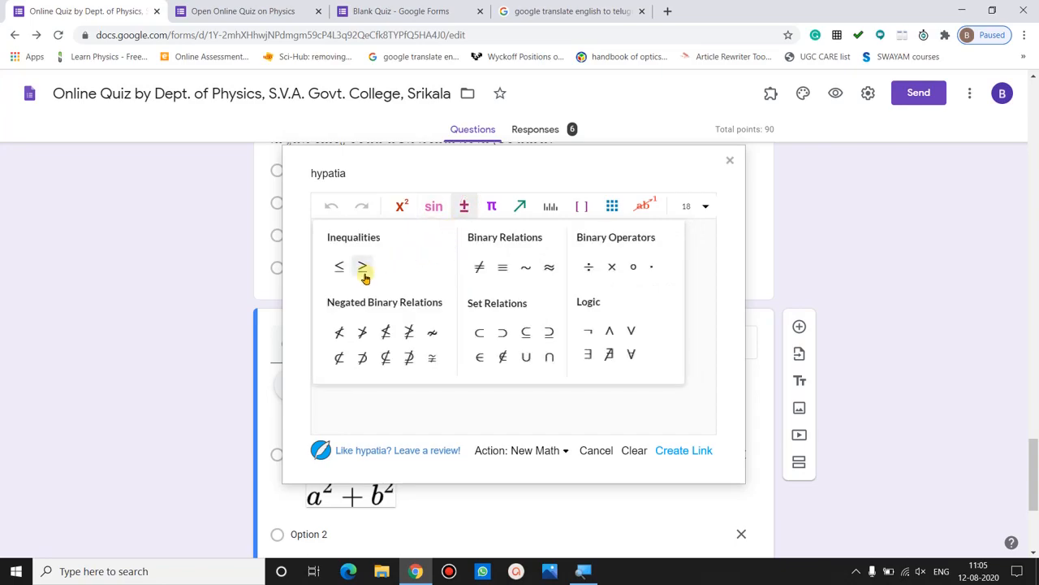
click(490, 207)
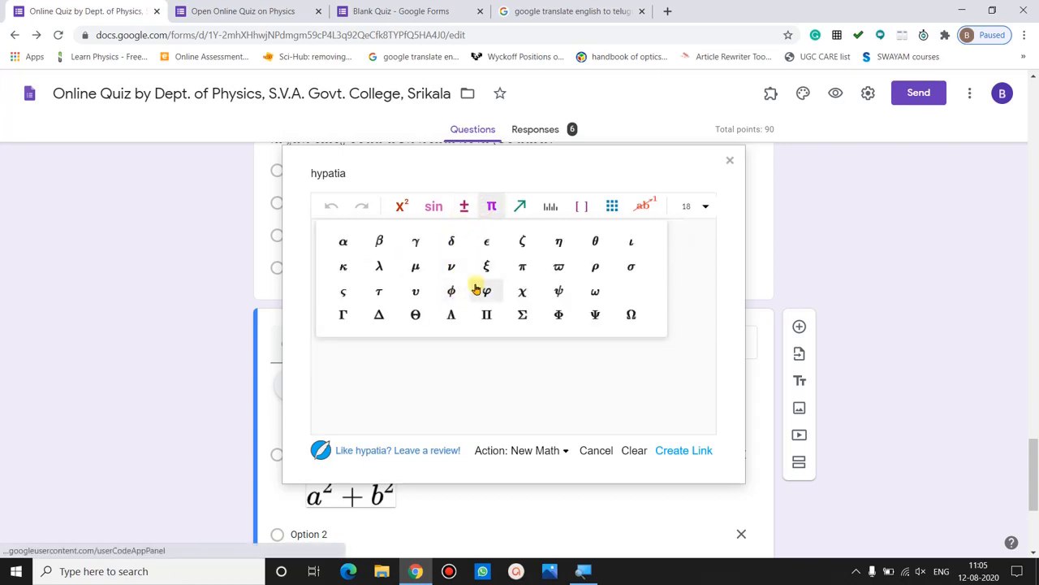
click(520, 206)
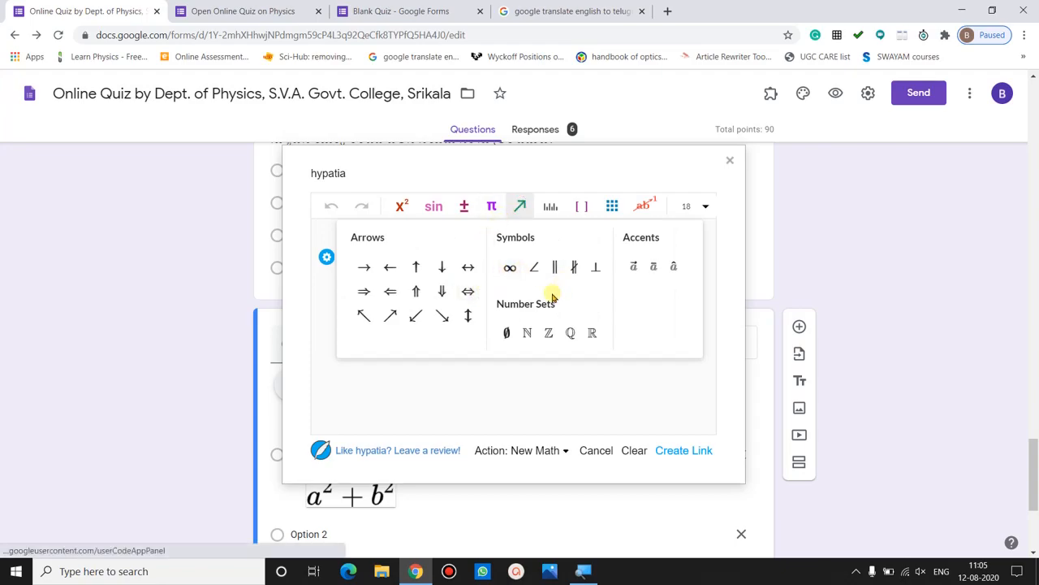
click(550, 208)
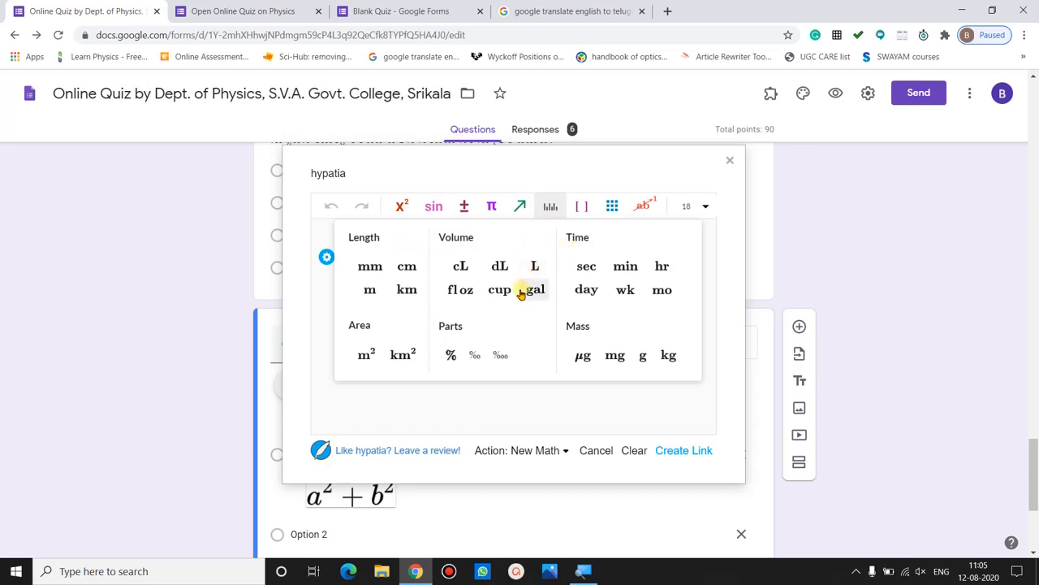
click(581, 207)
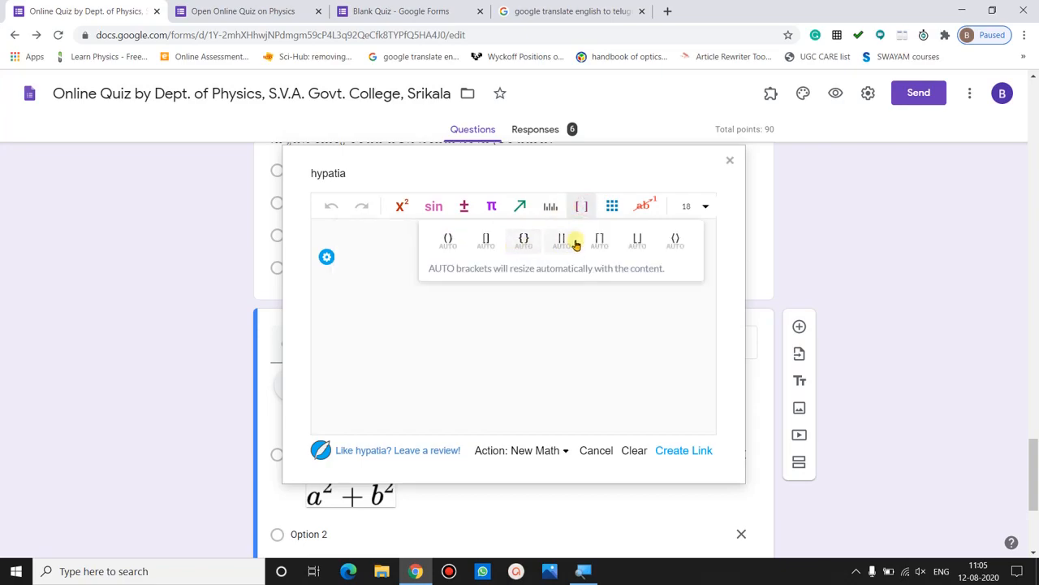
click(612, 216)
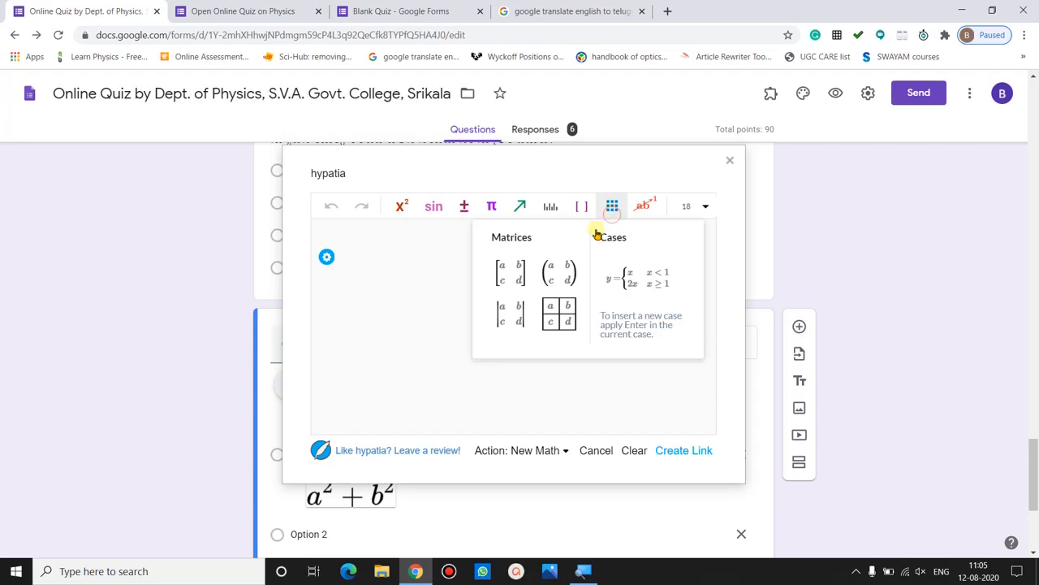
click(651, 206)
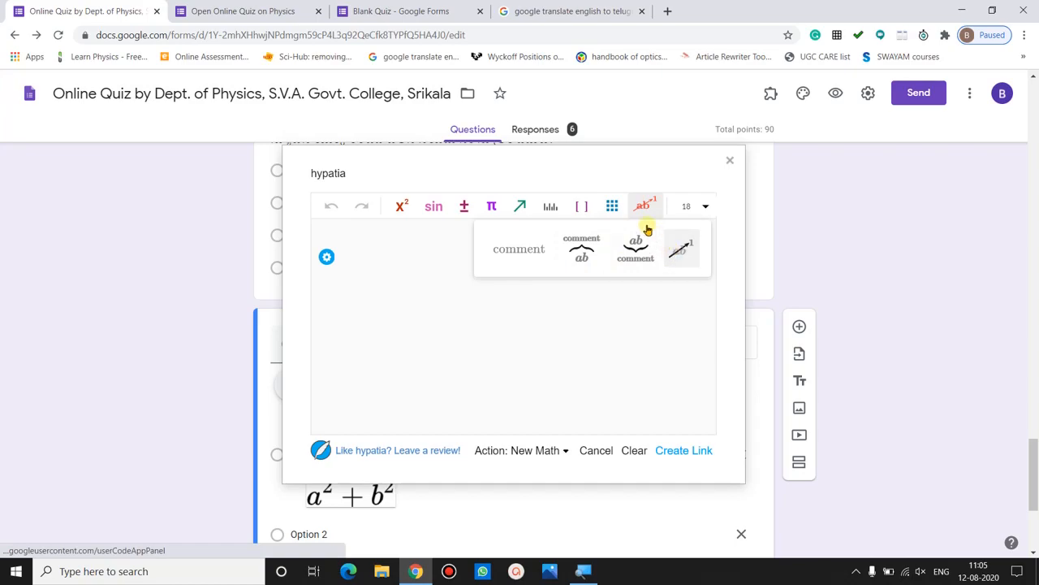
click(701, 207)
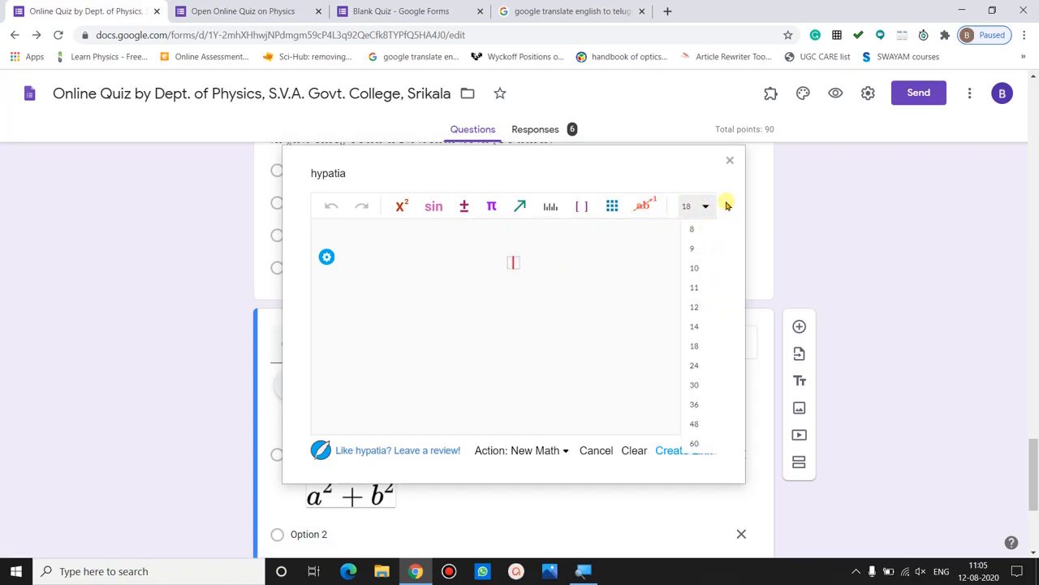
click(727, 207)
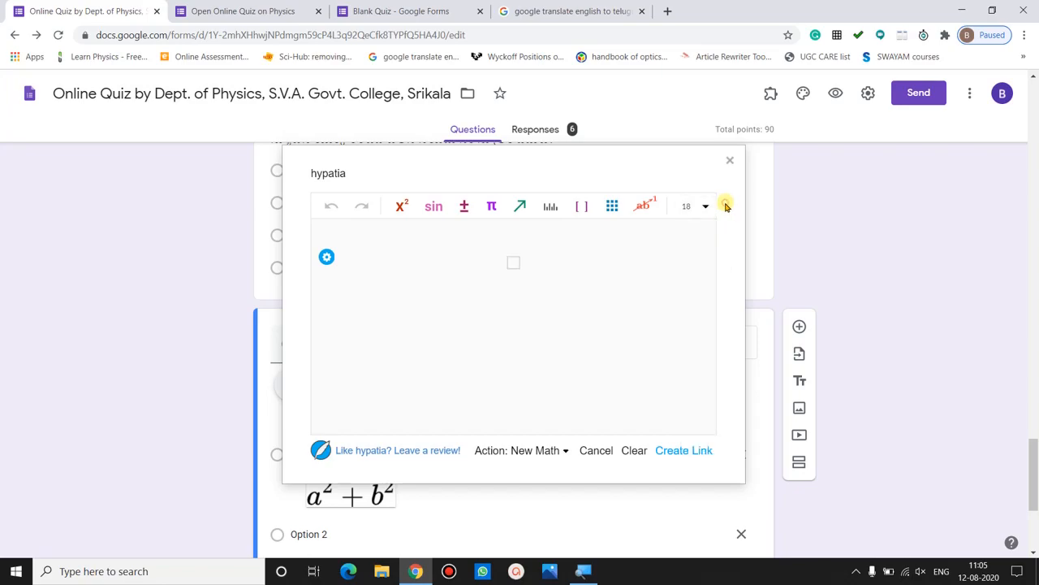
- Enter (a+b)² =? using auto round brackets and an x² superscript
click(583, 207)
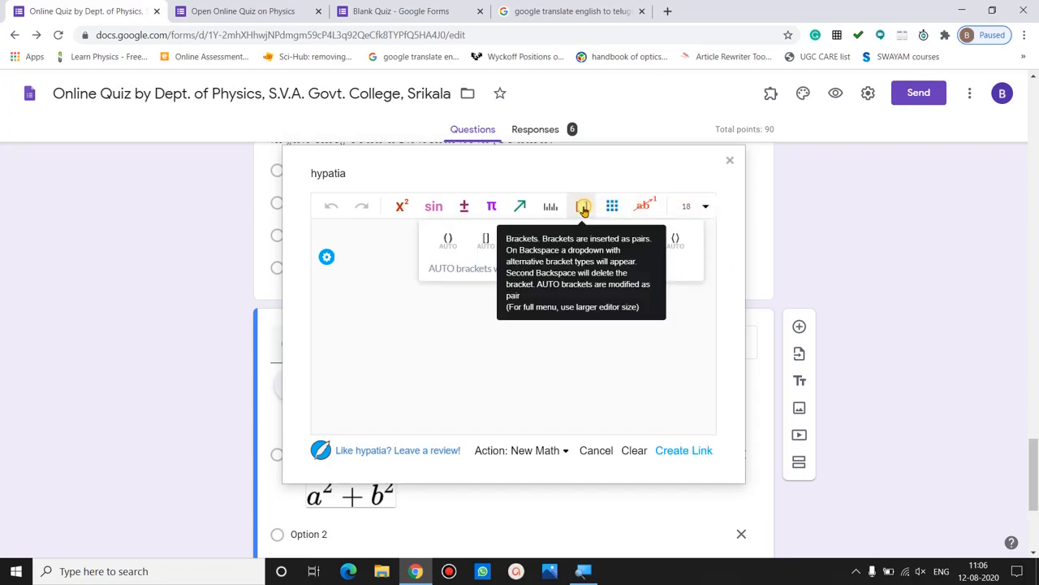
click(449, 243)
text(a)
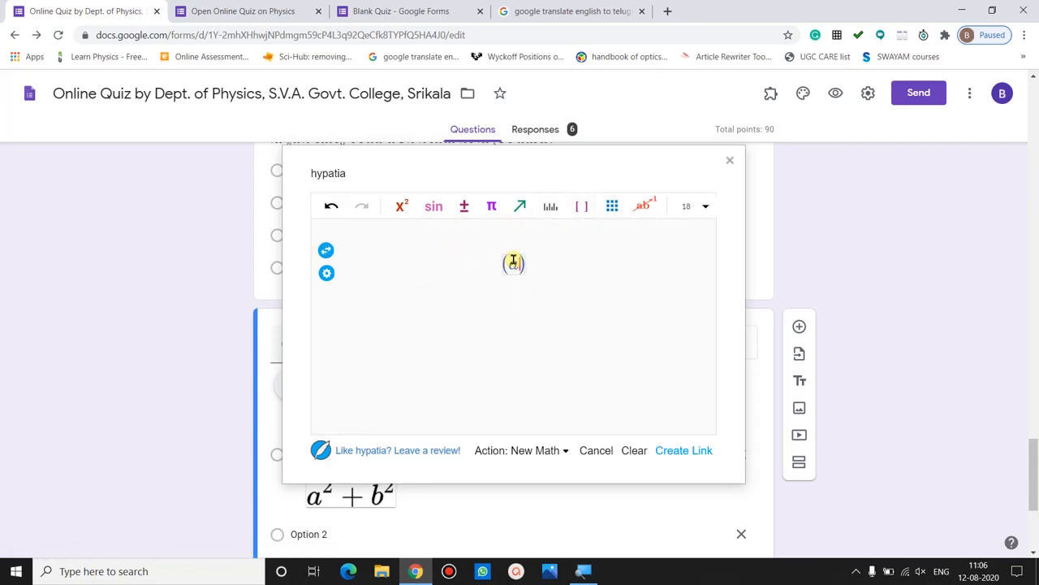
text(+b)
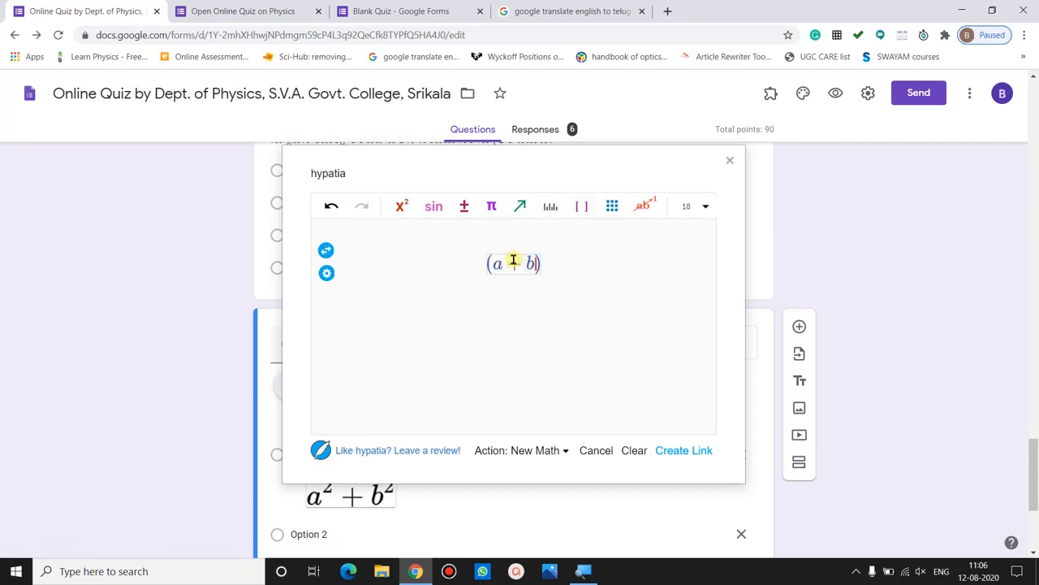
key(Right)
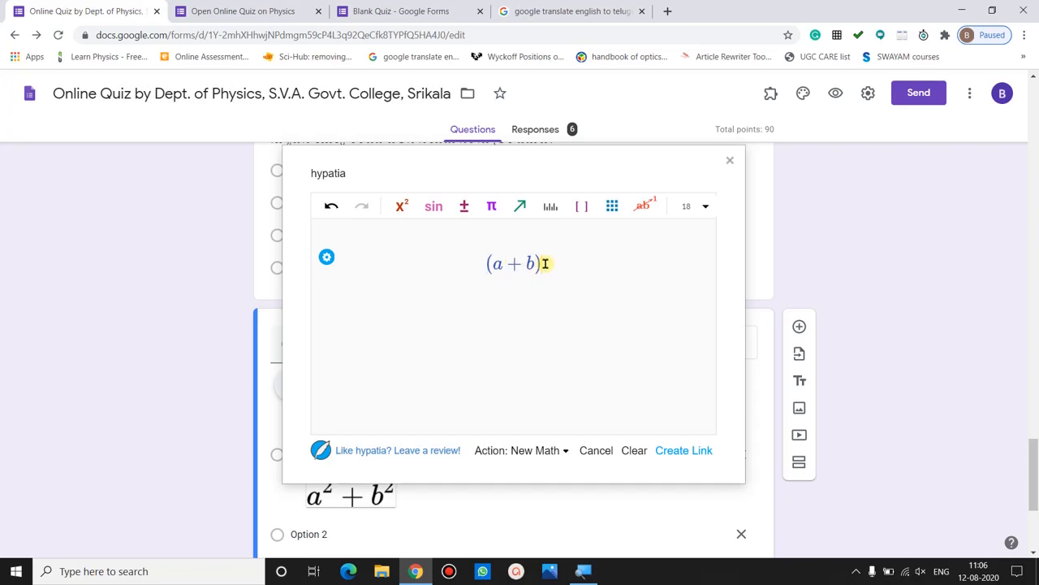
click(404, 207)
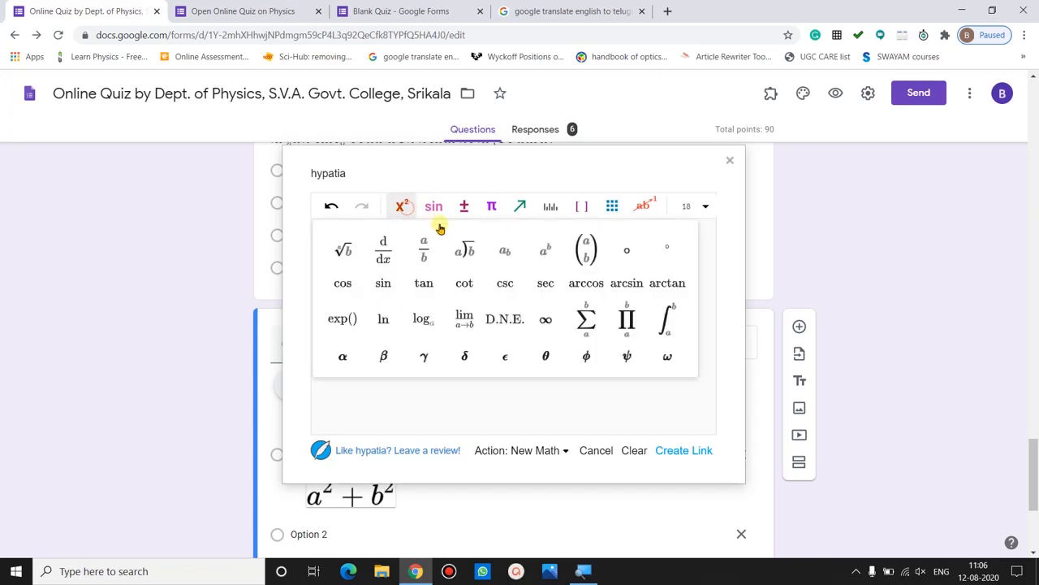
click(543, 255)
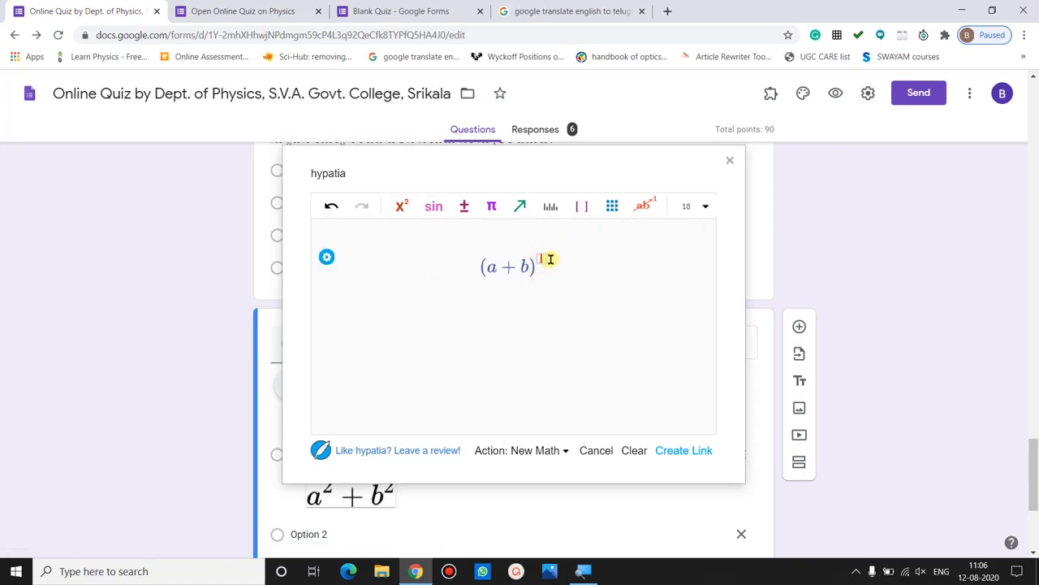
text(2)
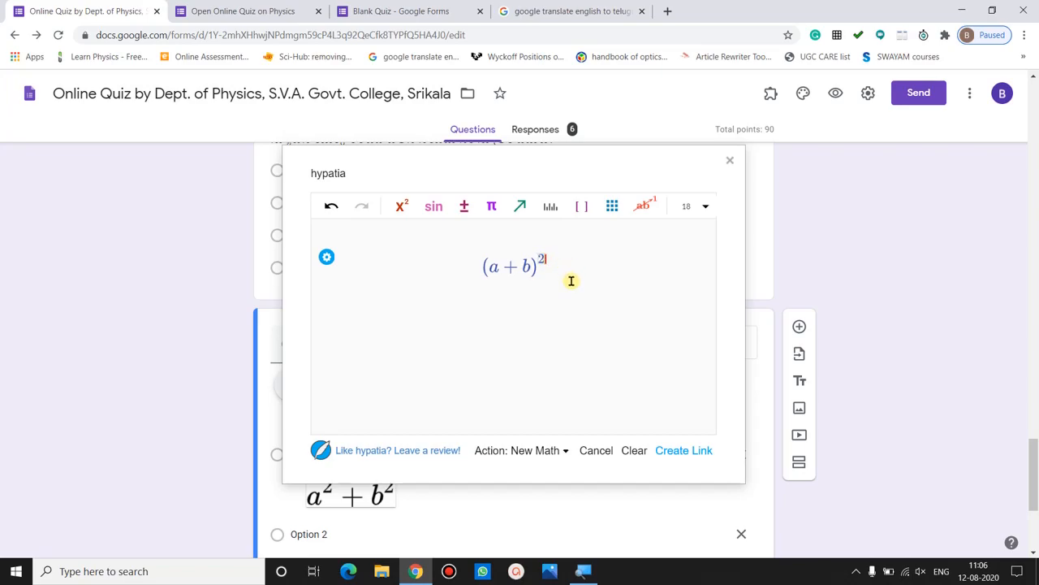
text(=?)
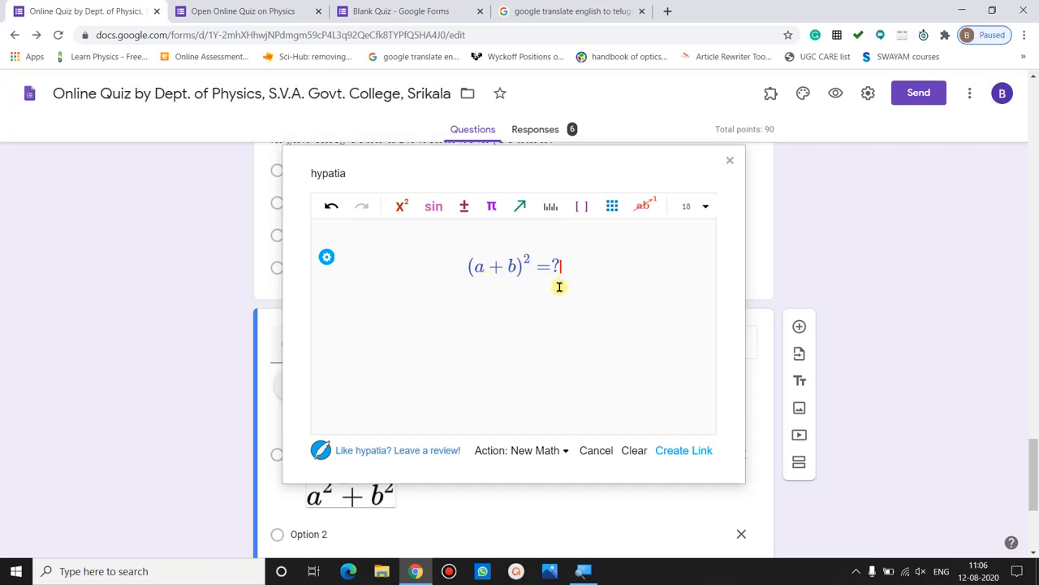
- Copy a link to the (a+b)² =? equation image, close Hypatia, and select the question
click(681, 451)
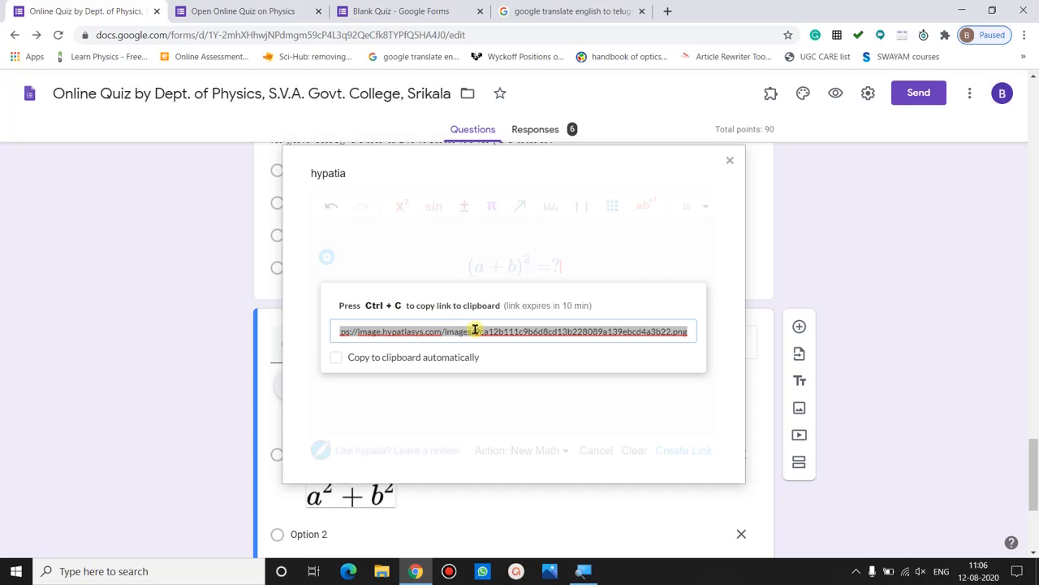
key(ctrl+c)
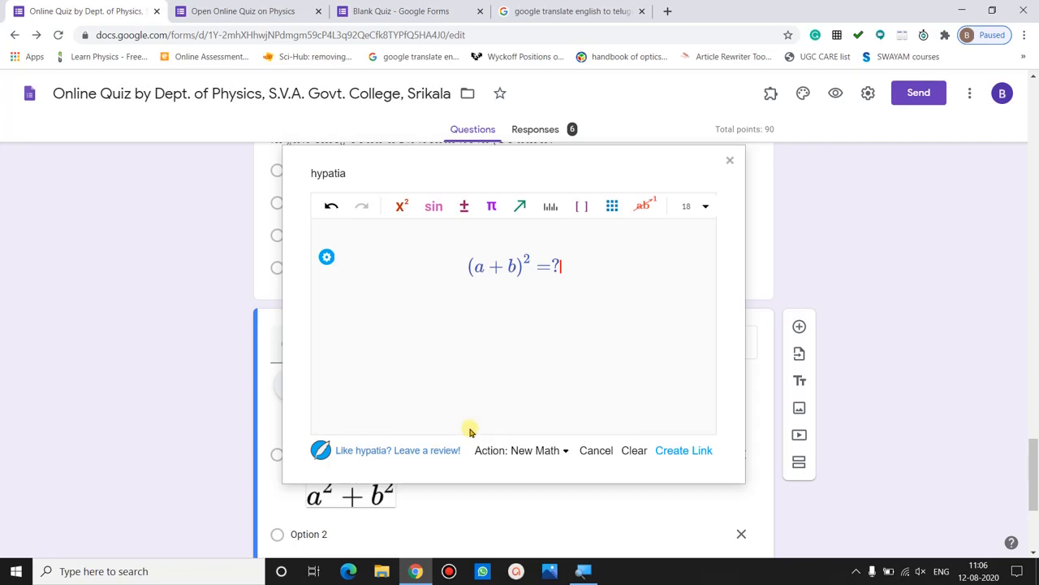
click(730, 162)
click(272, 342)
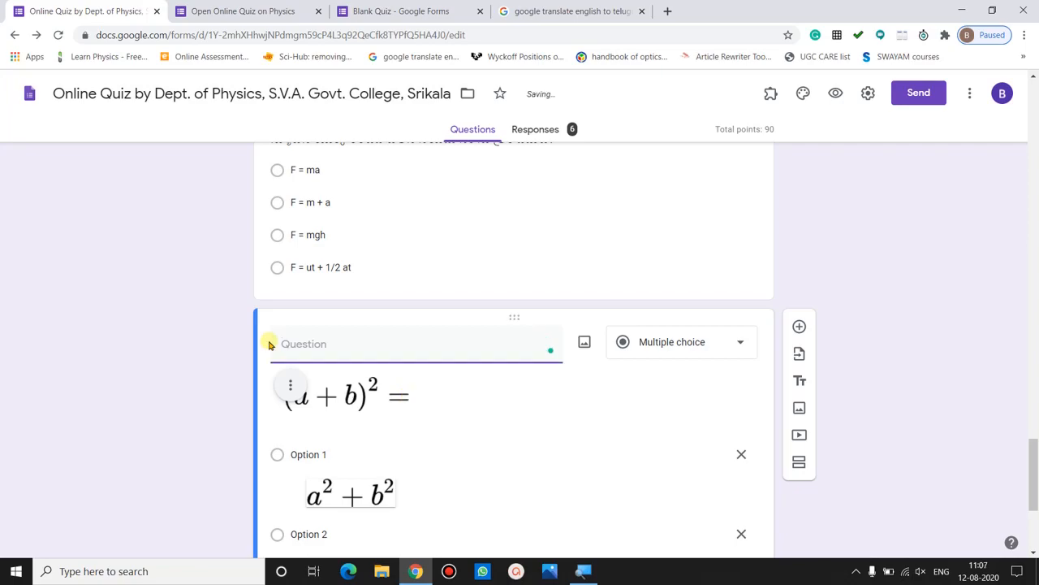
- Insert the (a+b)² =? equation image into the question from its copied URL
click(584, 345)
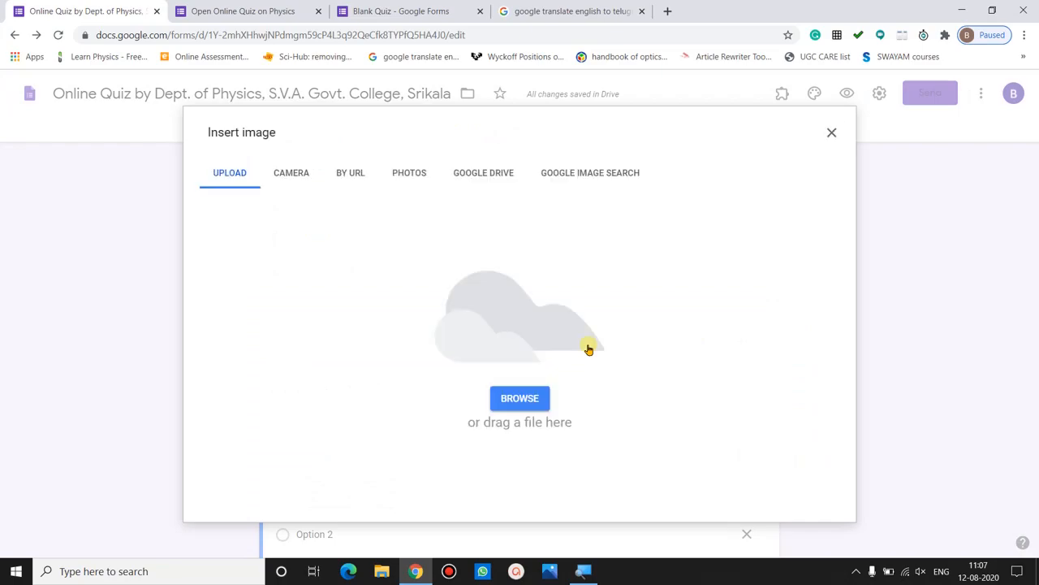
click(355, 179)
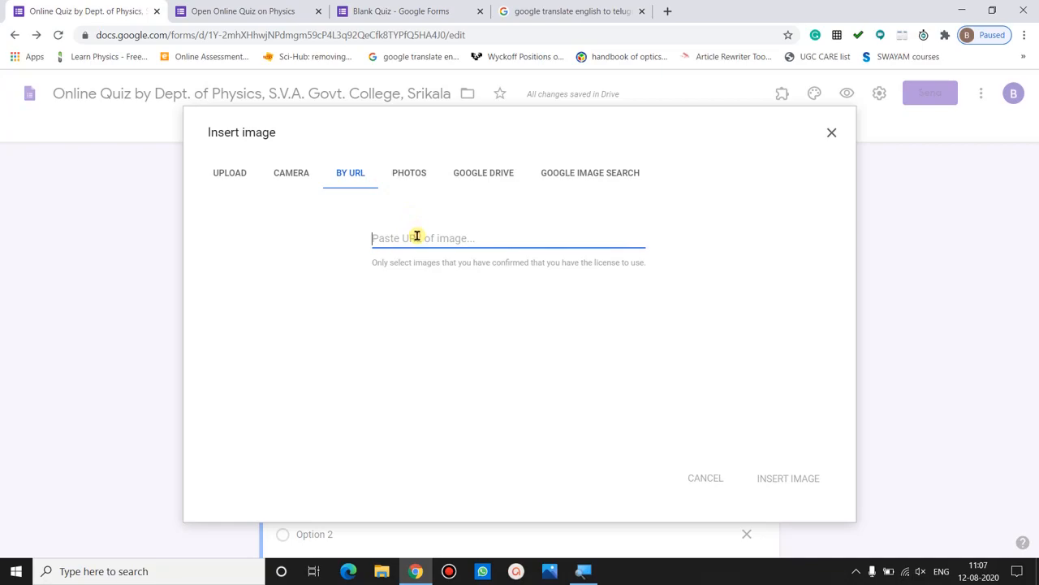
click(417, 235)
key(ctrl+v)
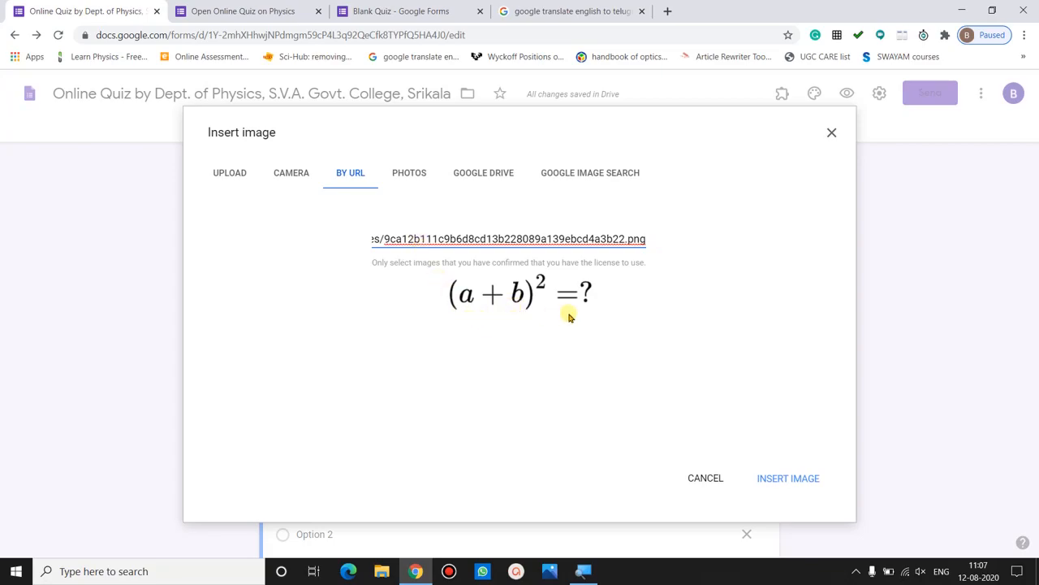
click(788, 478)
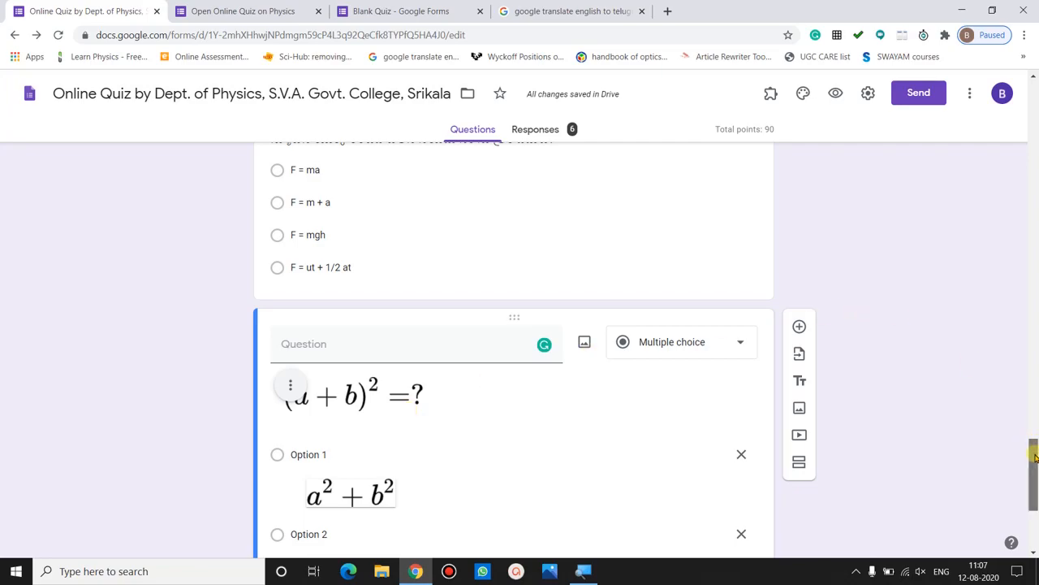
scroll(1035, 459, down, 3)
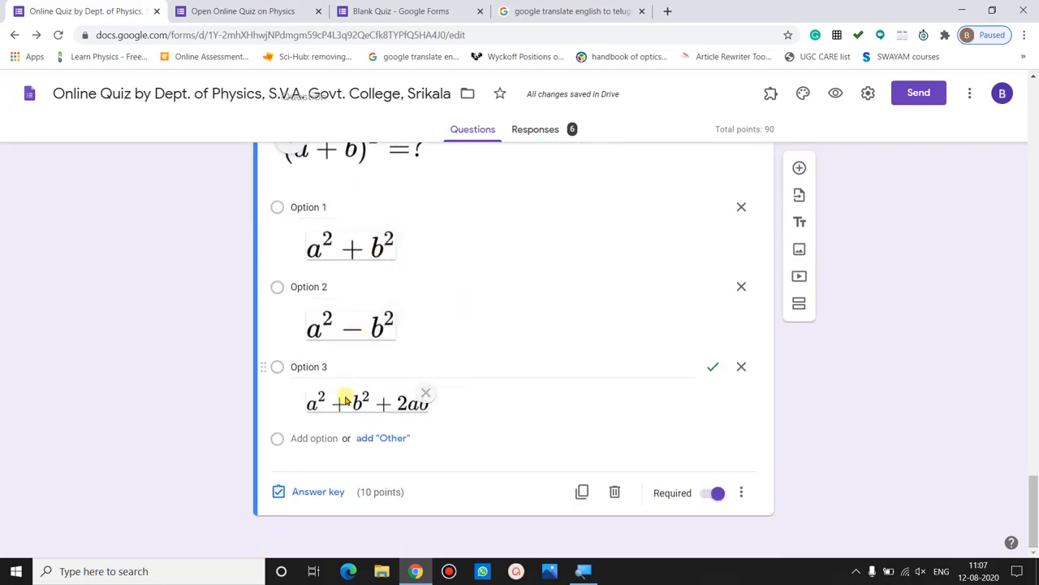
click(359, 203)
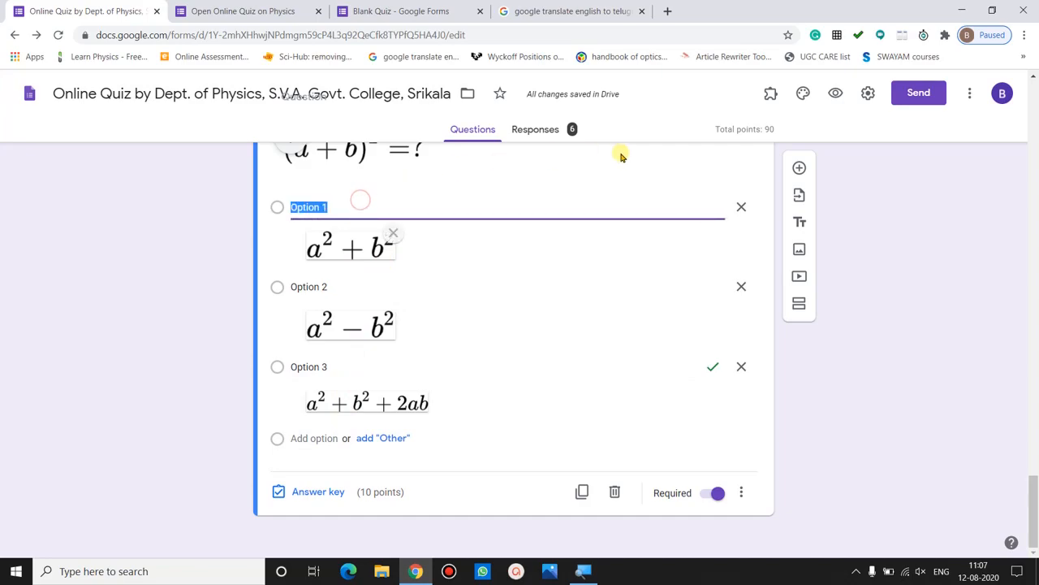
click(769, 96)
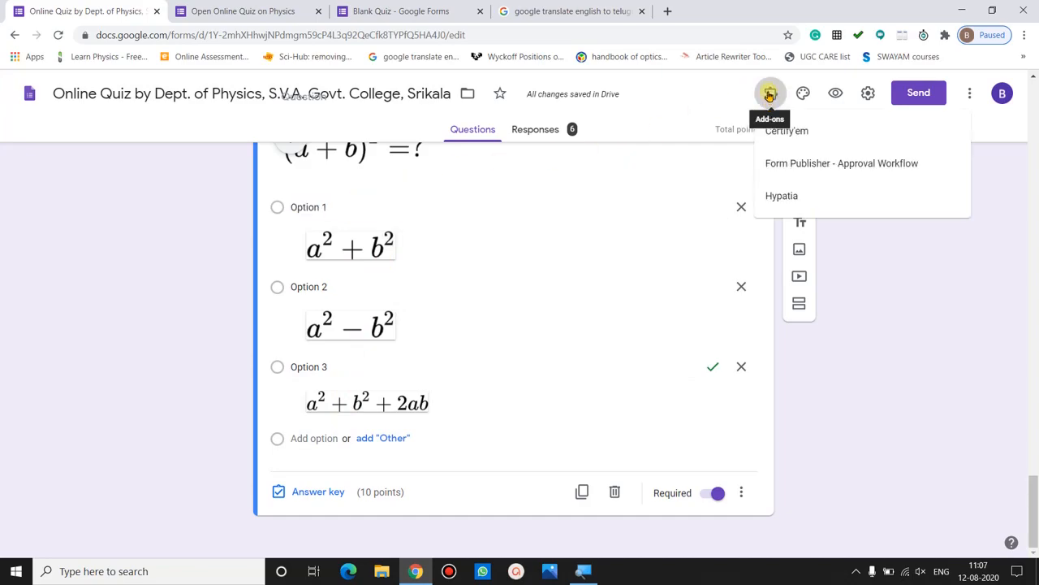
click(795, 193)
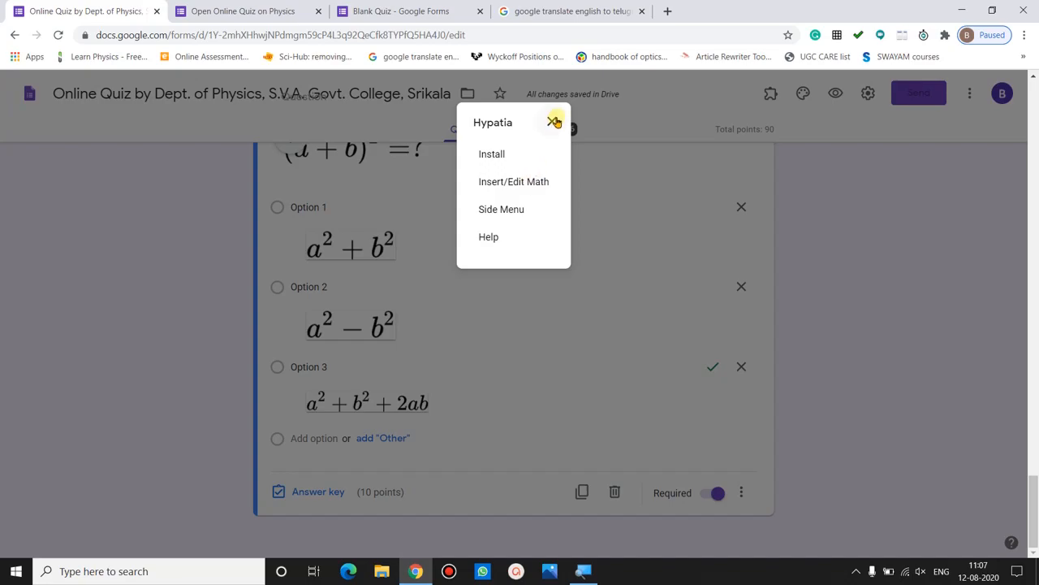
click(553, 122)
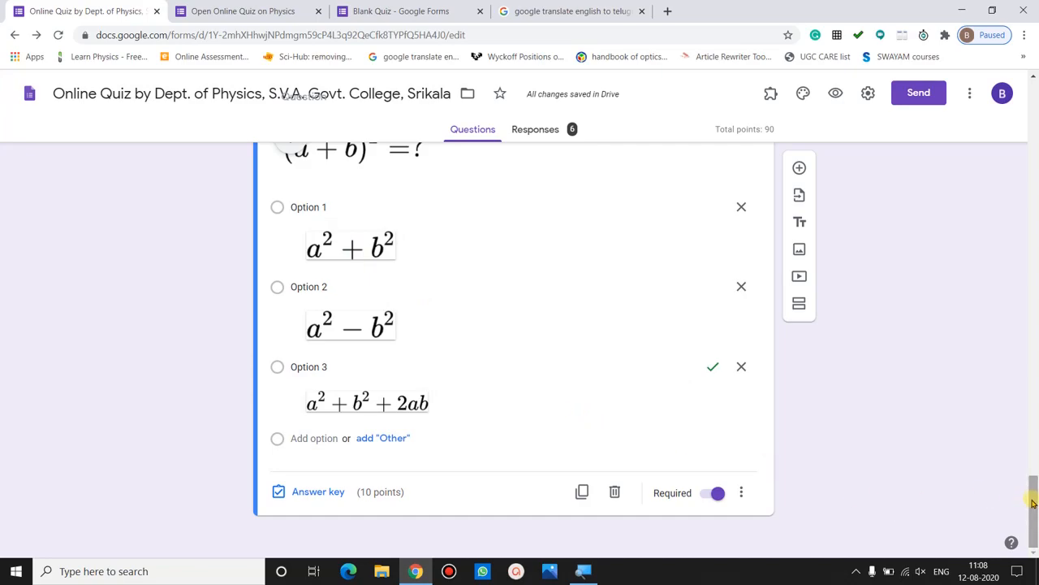
- Scroll through the physics quiz and show the installed add-ons list
drag(1033, 505, 1035, 104)
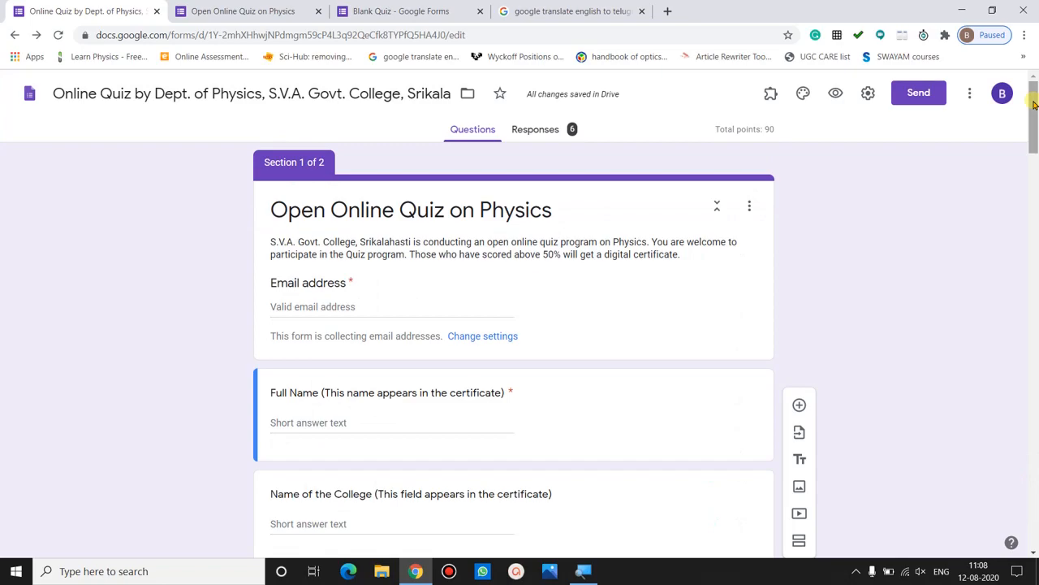
drag(1034, 104, 1034, 149)
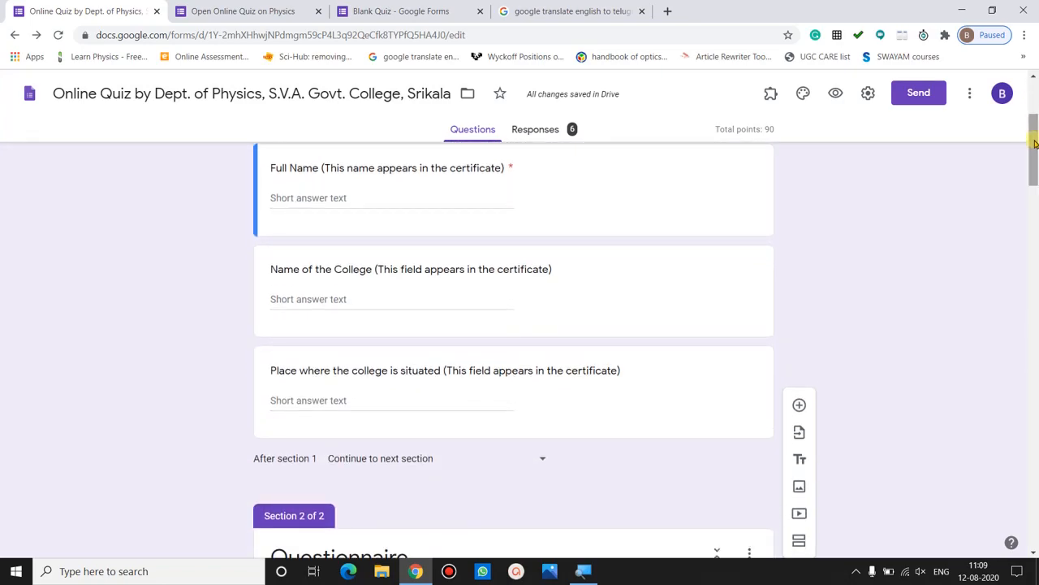
scroll(787, 182, up, 3)
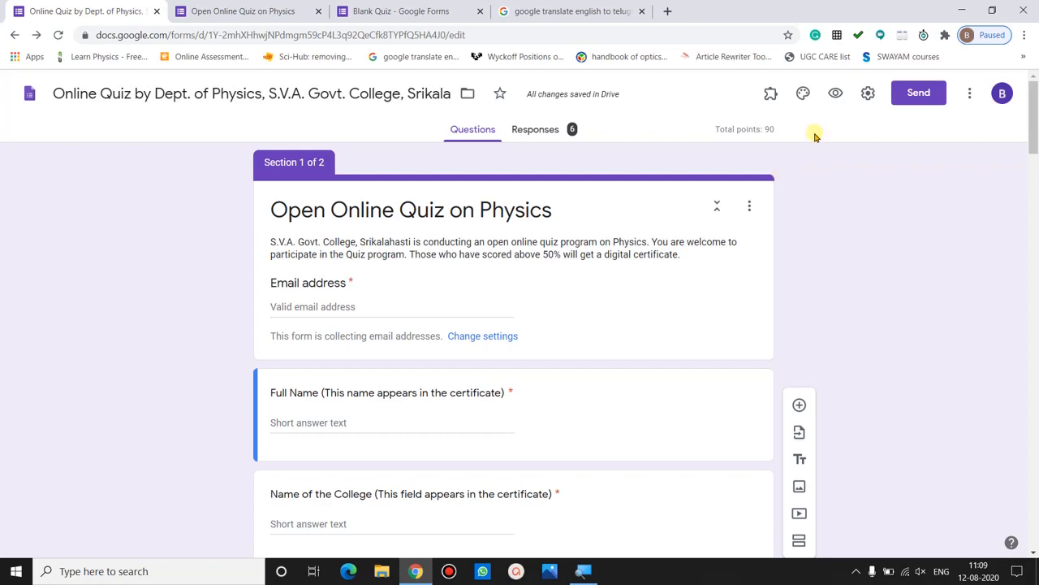
click(773, 95)
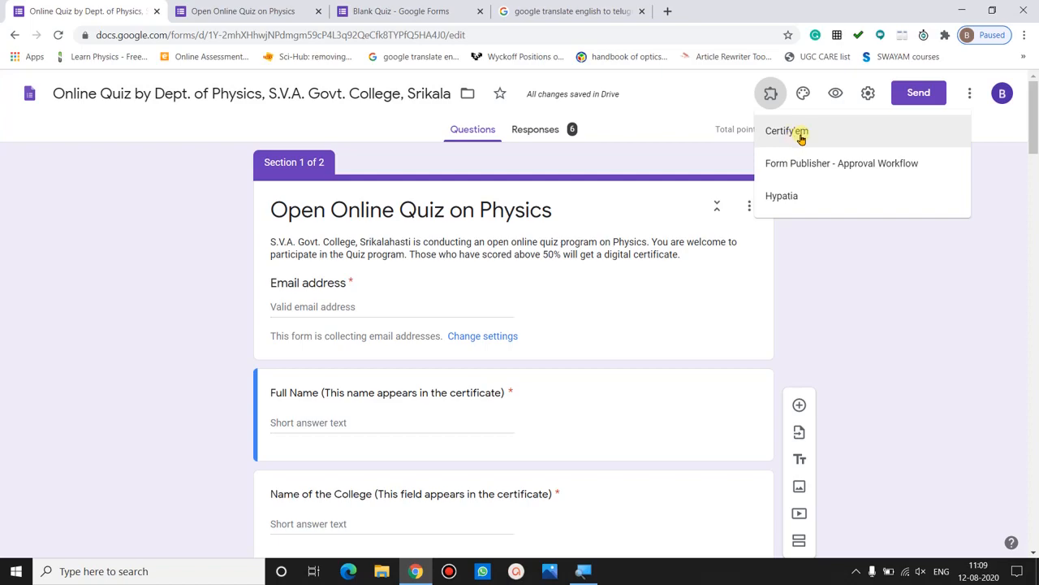
- Check the Certify'em add-on's details in the add-ons marketplace
click(844, 275)
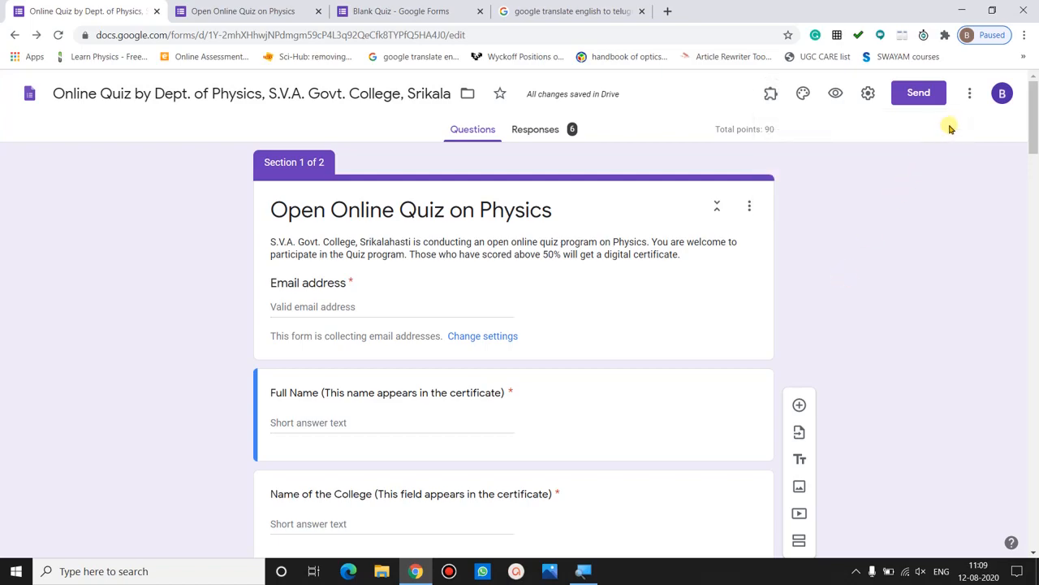
click(970, 99)
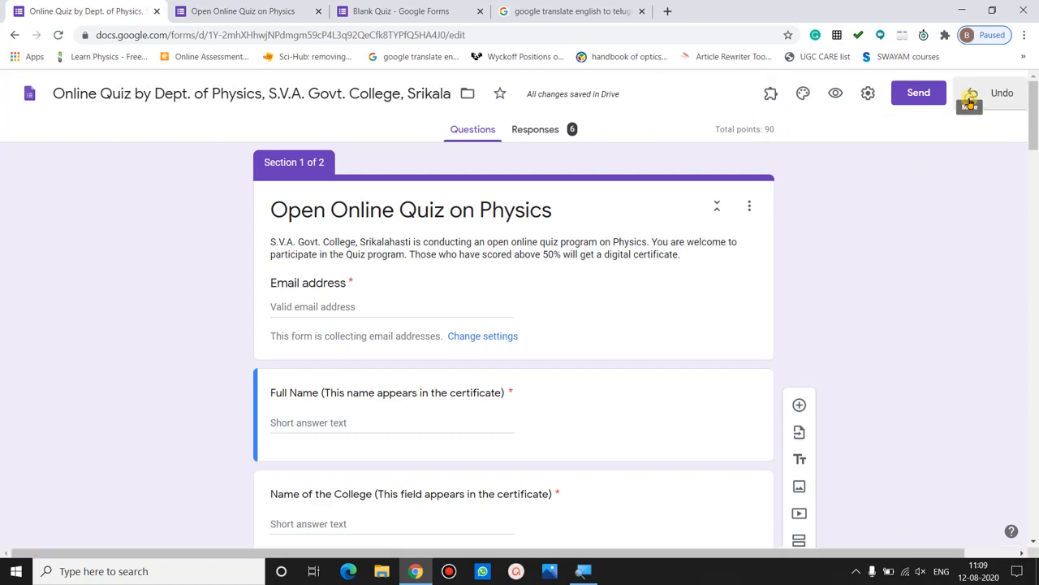
click(942, 389)
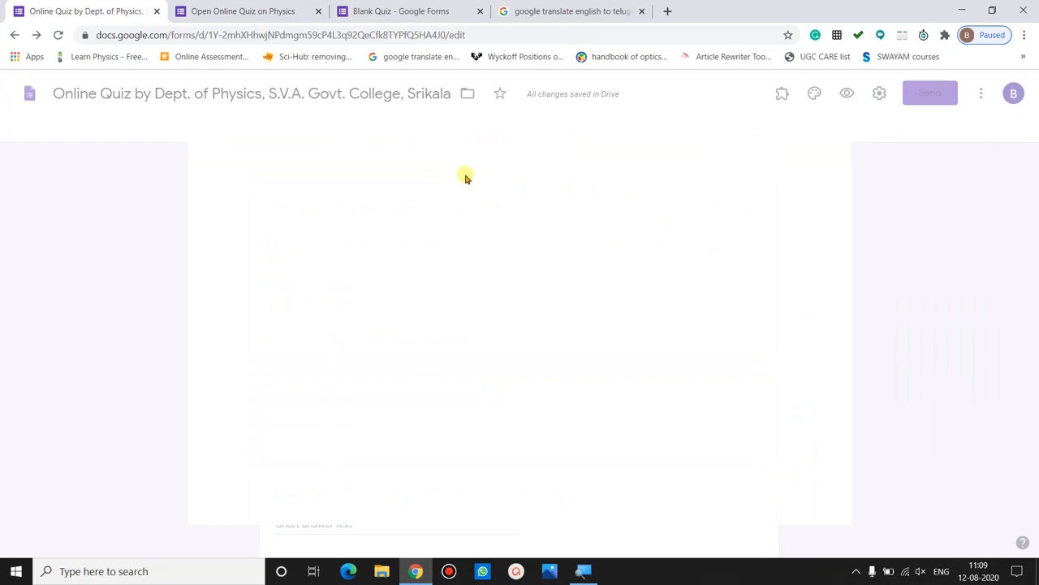
click(763, 482)
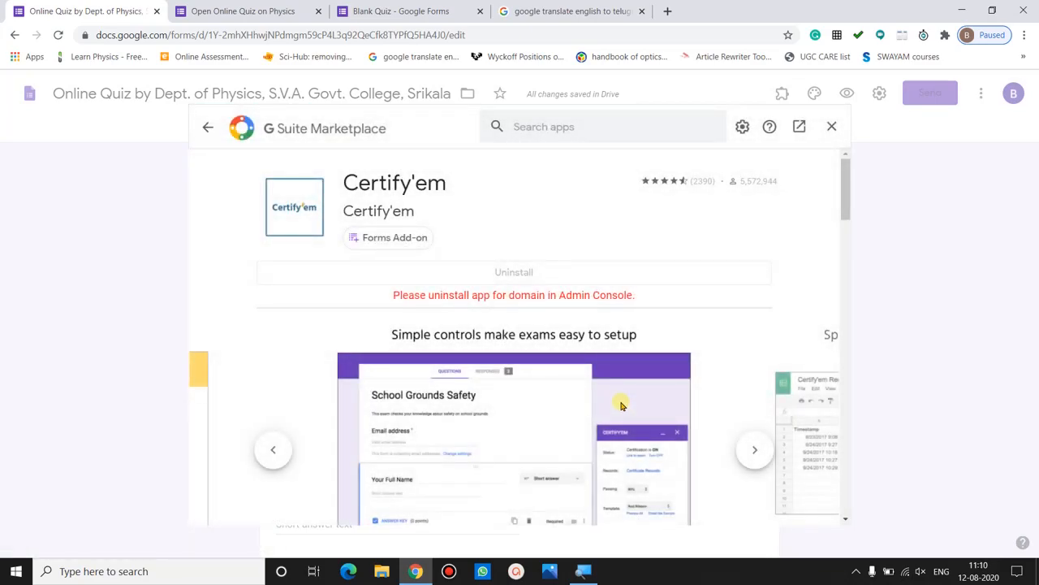
click(831, 124)
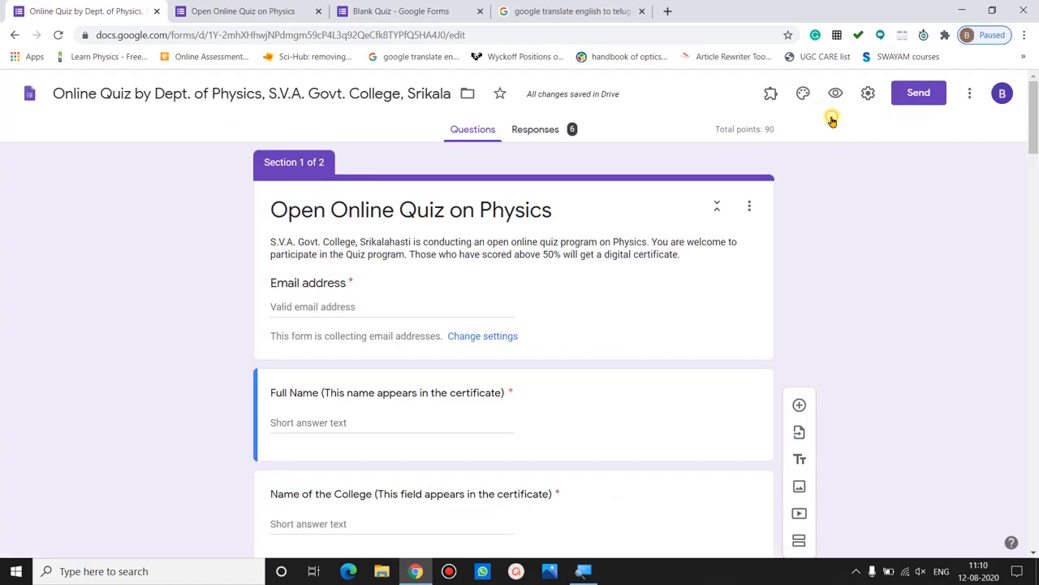
- Show the Certify'em controls panel from the Add-ons menu
click(770, 94)
click(787, 131)
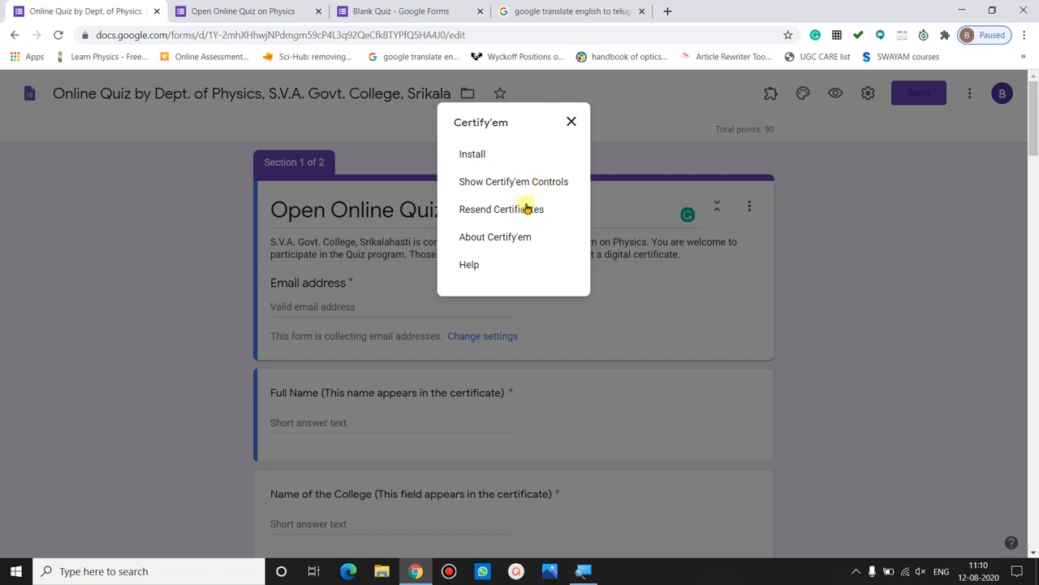
click(515, 182)
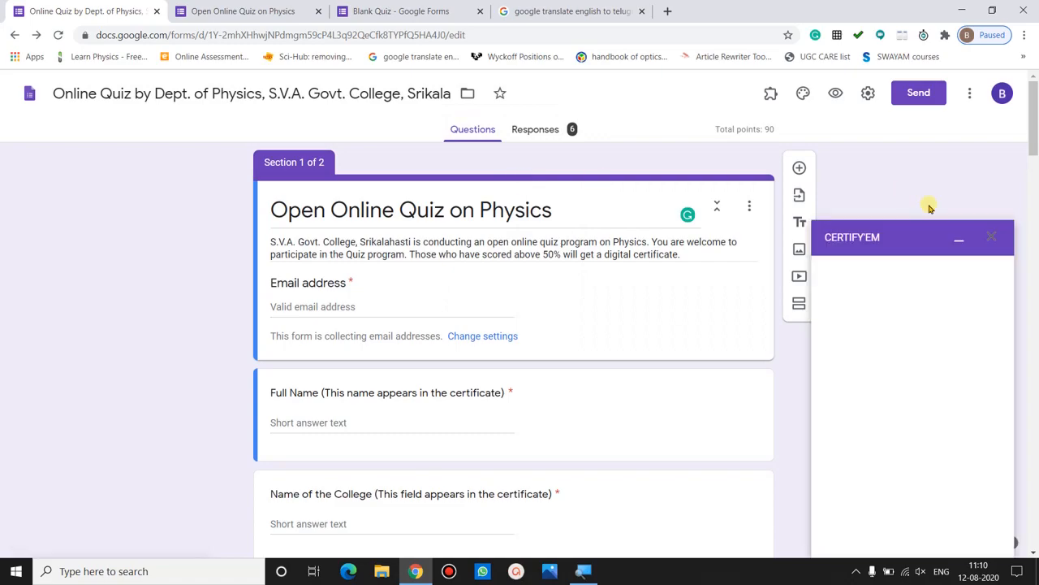
- Toggle certification off and back on, and check the public link to the quiz
drag(1033, 126, 1033, 138)
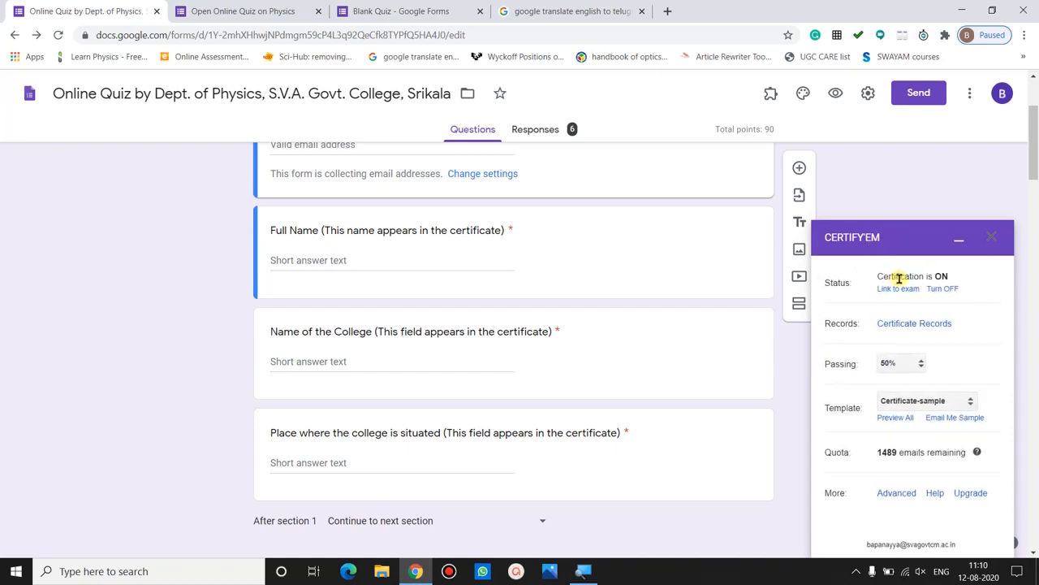
click(939, 290)
click(890, 289)
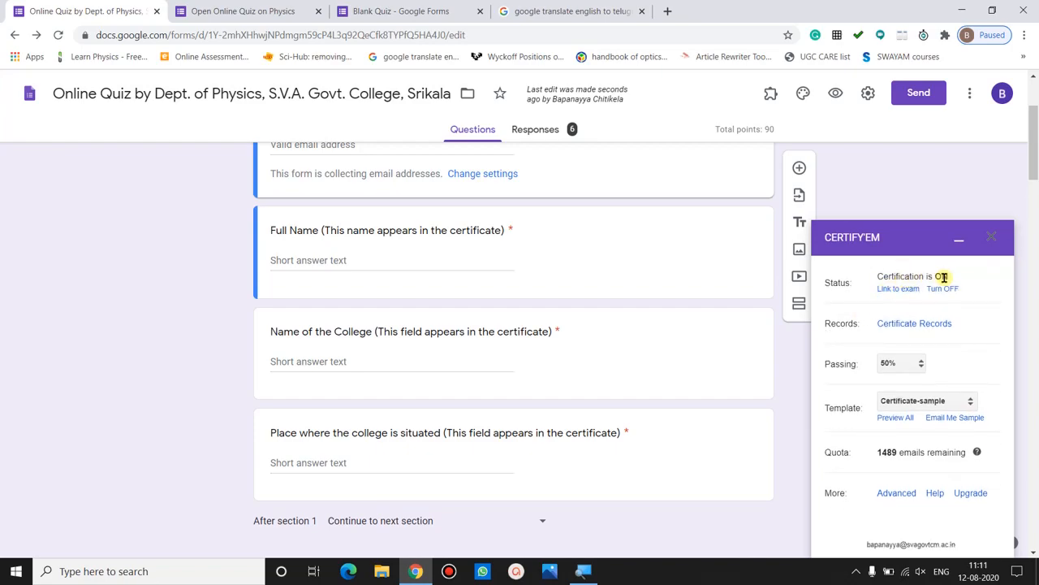
click(903, 291)
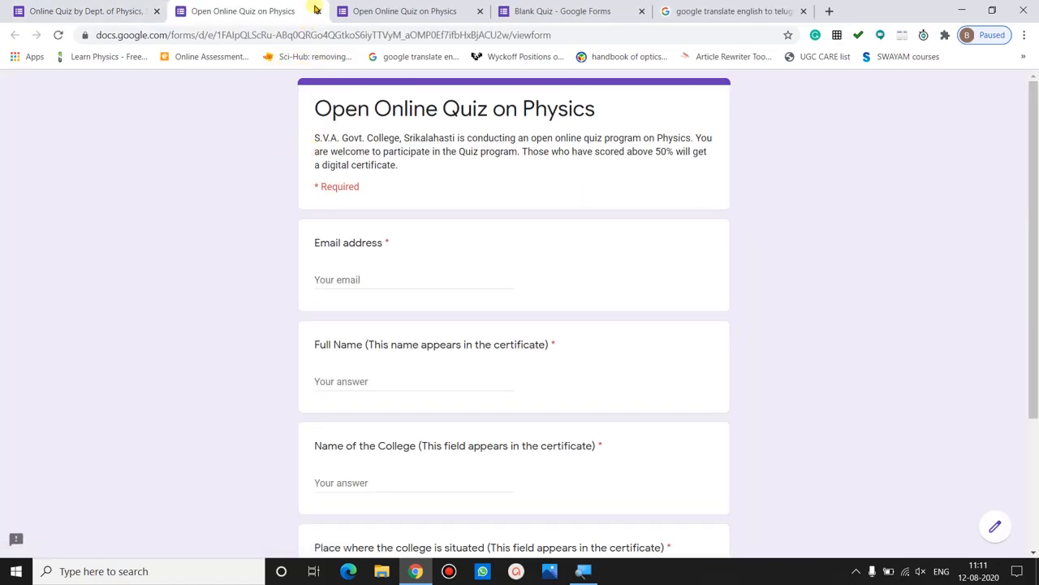
click(318, 11)
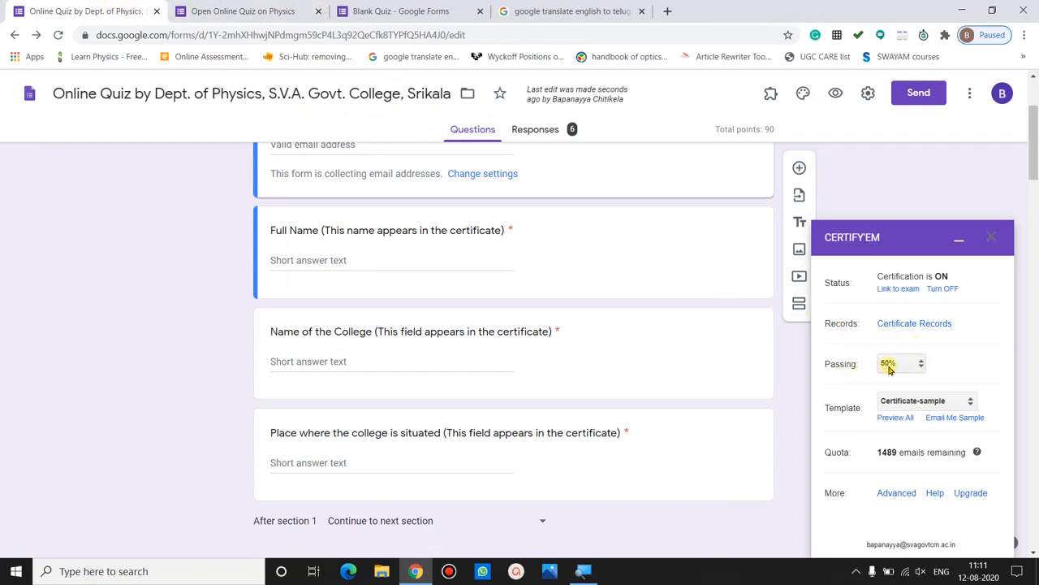
- Keep the passing score at 50% and preview all certificate templates
click(889, 368)
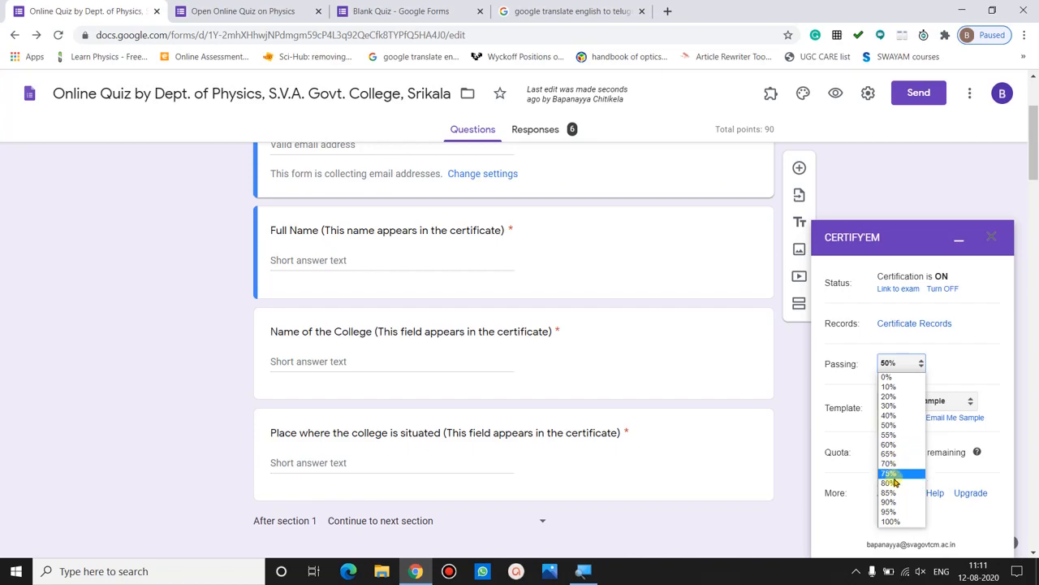
click(900, 427)
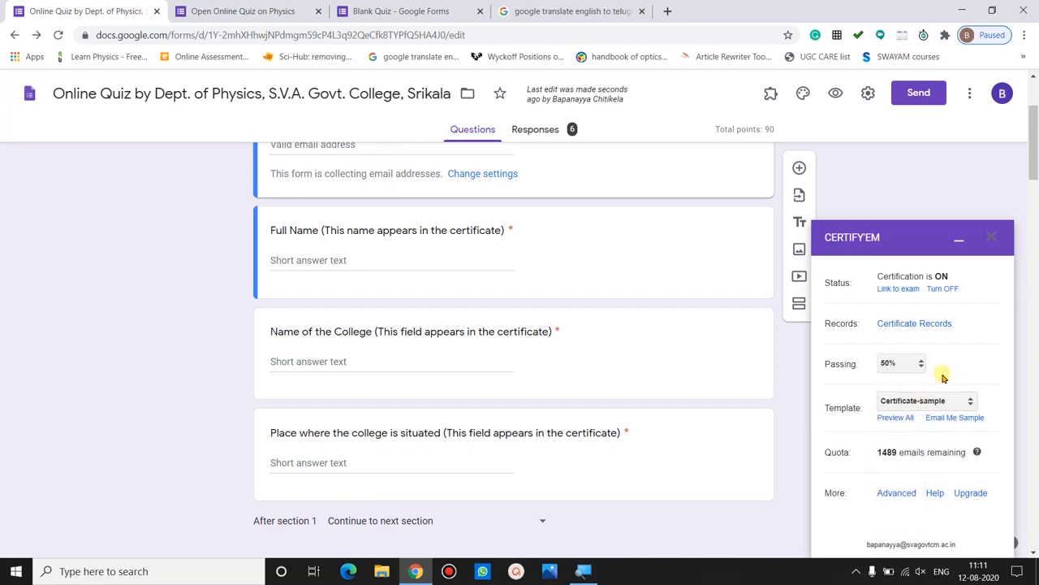
click(910, 403)
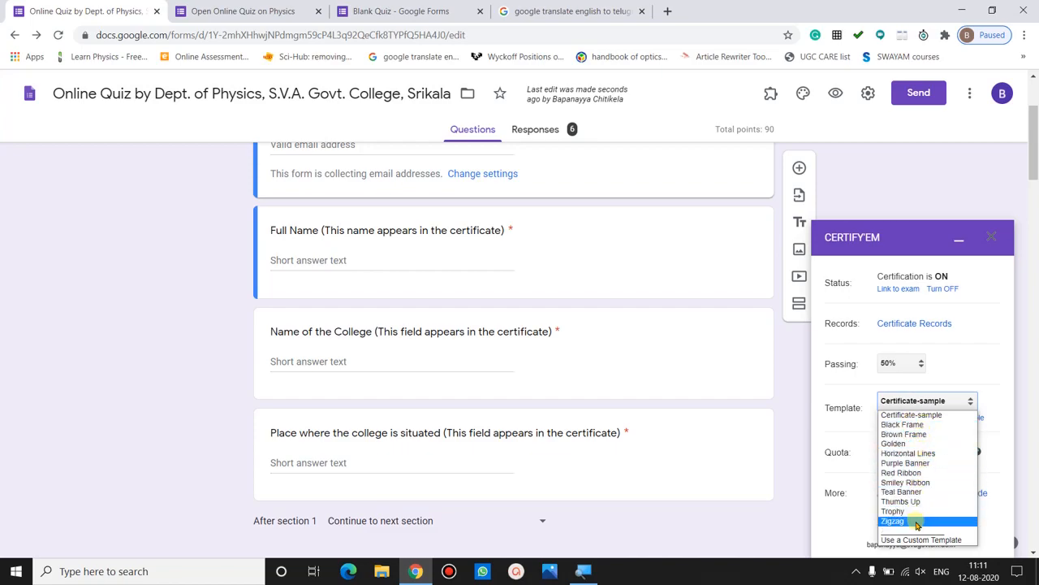
click(848, 445)
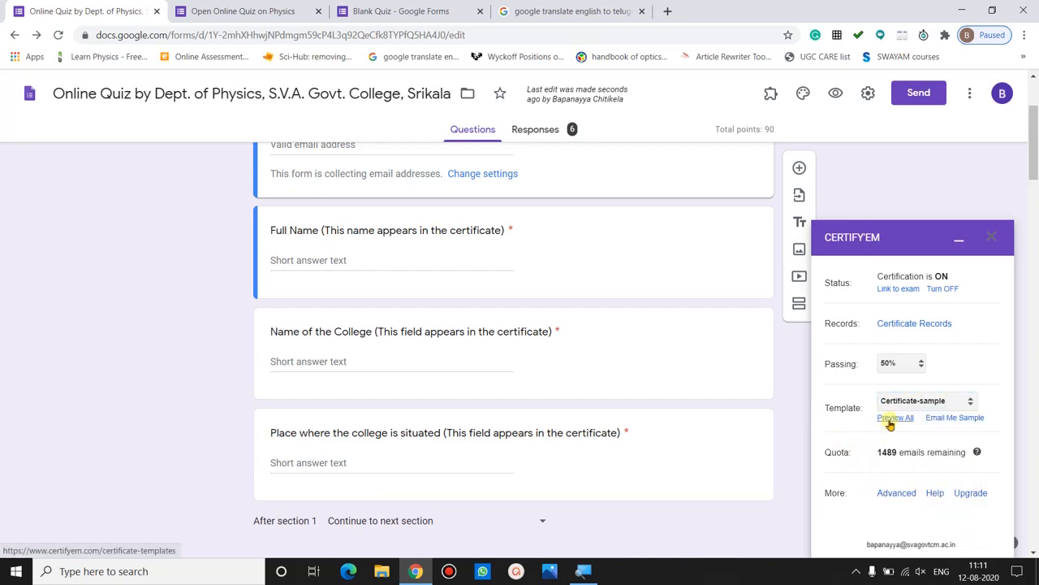
click(890, 419)
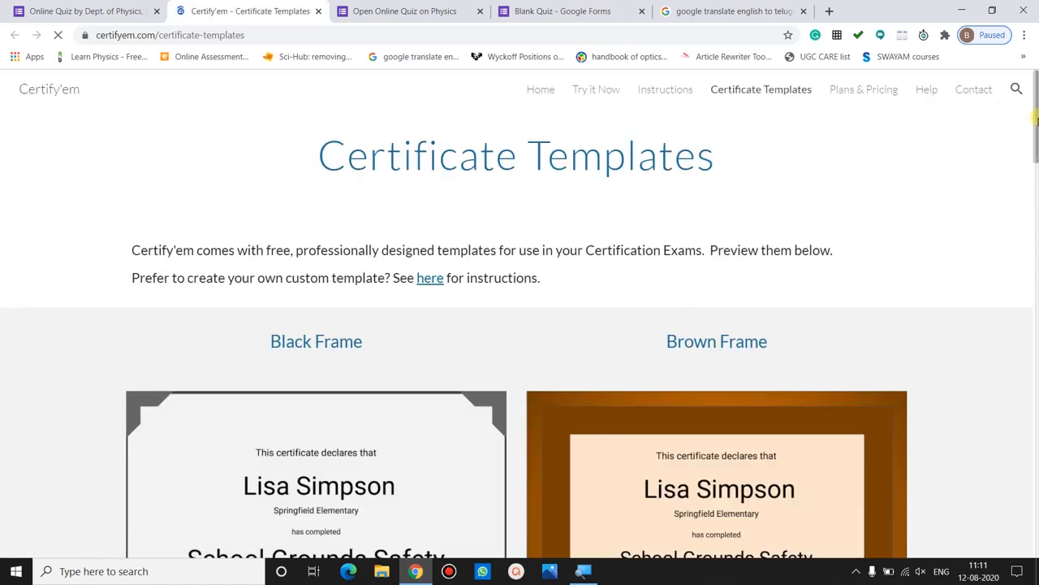
- Scroll through the Black Frame, Brown Frame and other sample certificate templates
drag(1035, 120, 1035, 162)
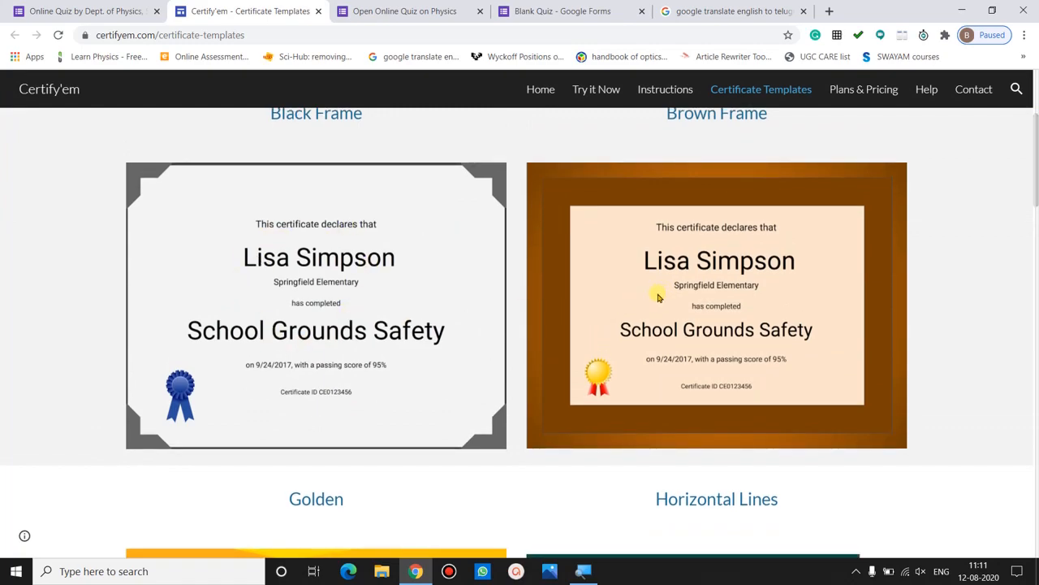
drag(1037, 176, 1016, 148)
- Back in the quiz, choose Use a Custom Template from the Certify'em Template dropdown
click(71, 9)
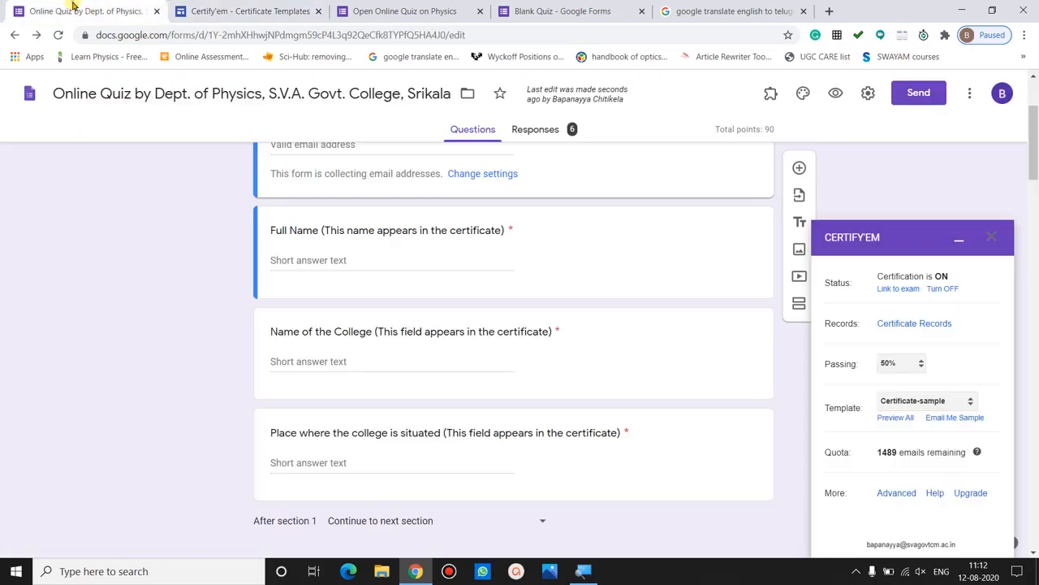
click(928, 398)
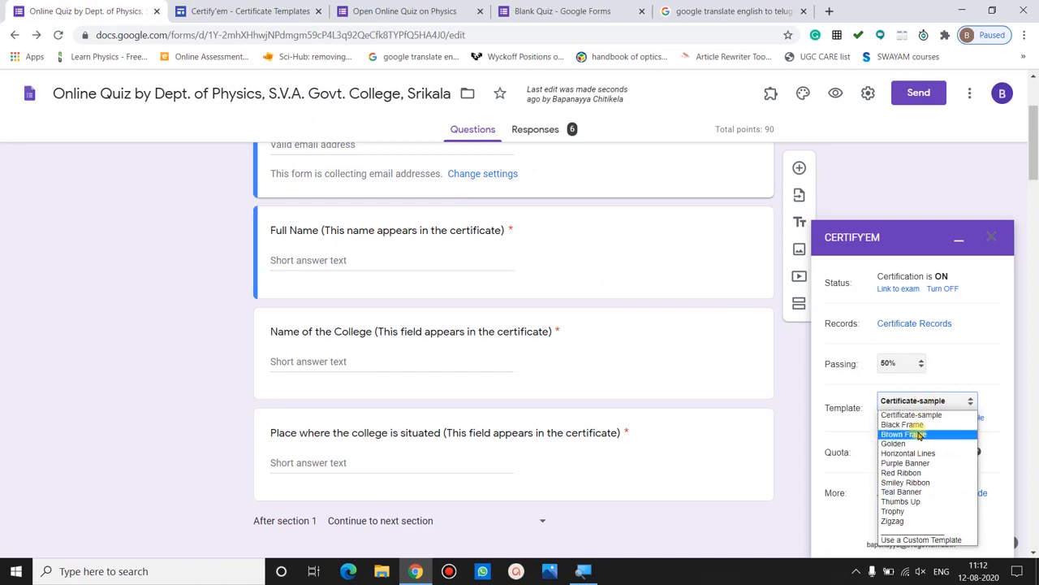
click(843, 415)
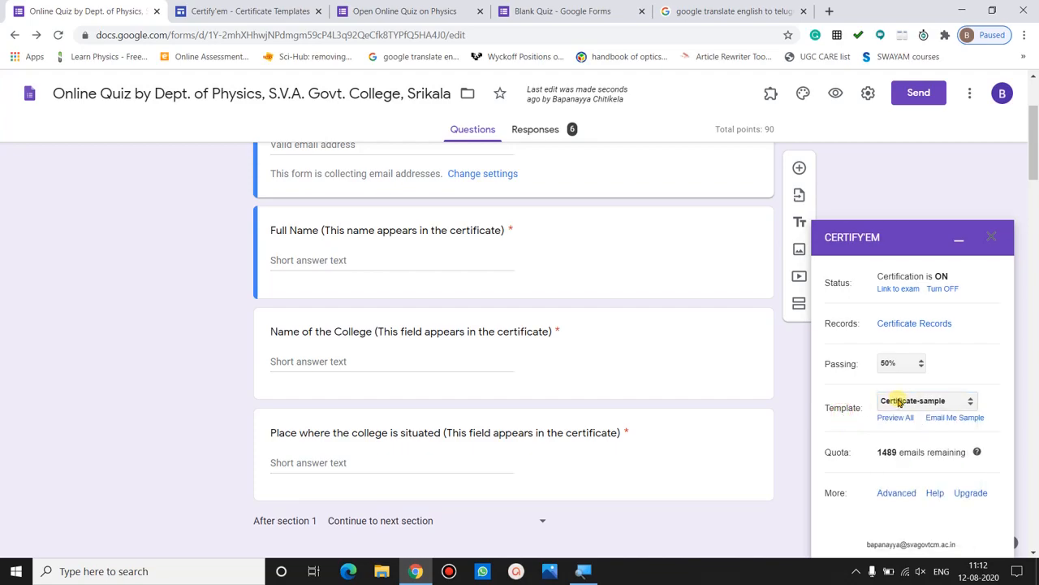
click(900, 401)
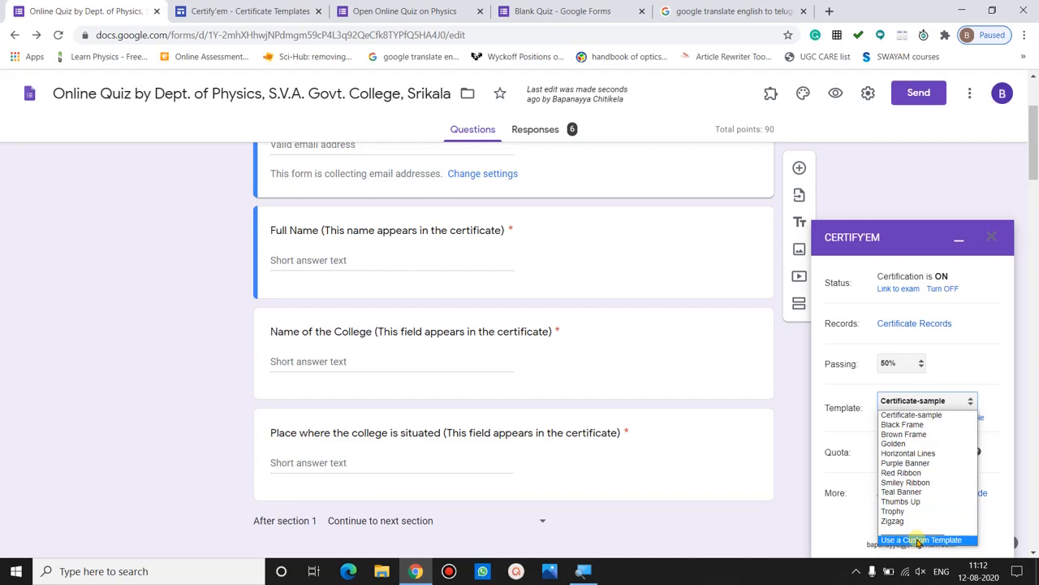
click(918, 540)
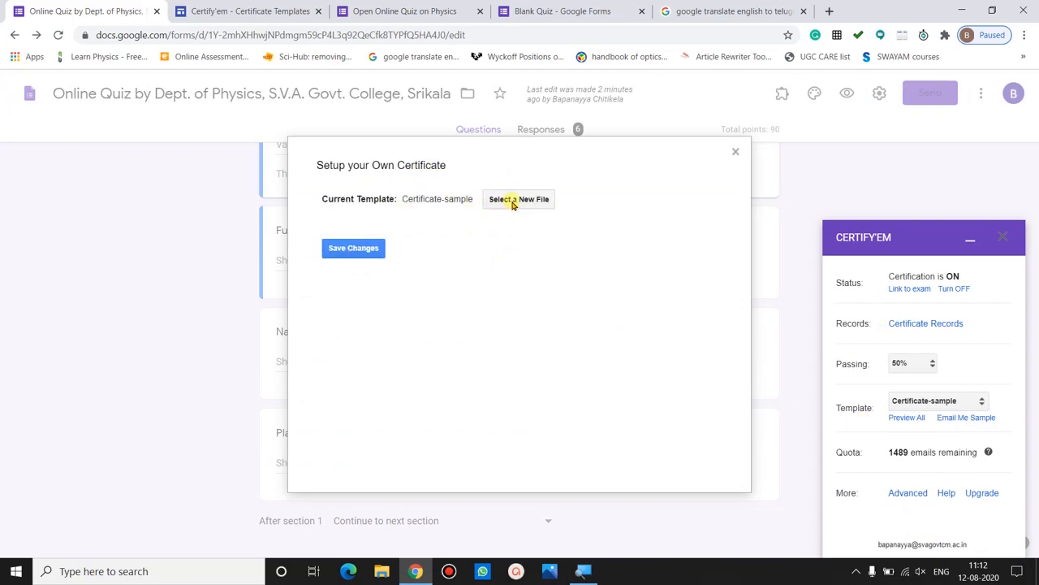
- Select the Certificate-sample presentation from Drive as the custom template and open it in Slides
click(514, 201)
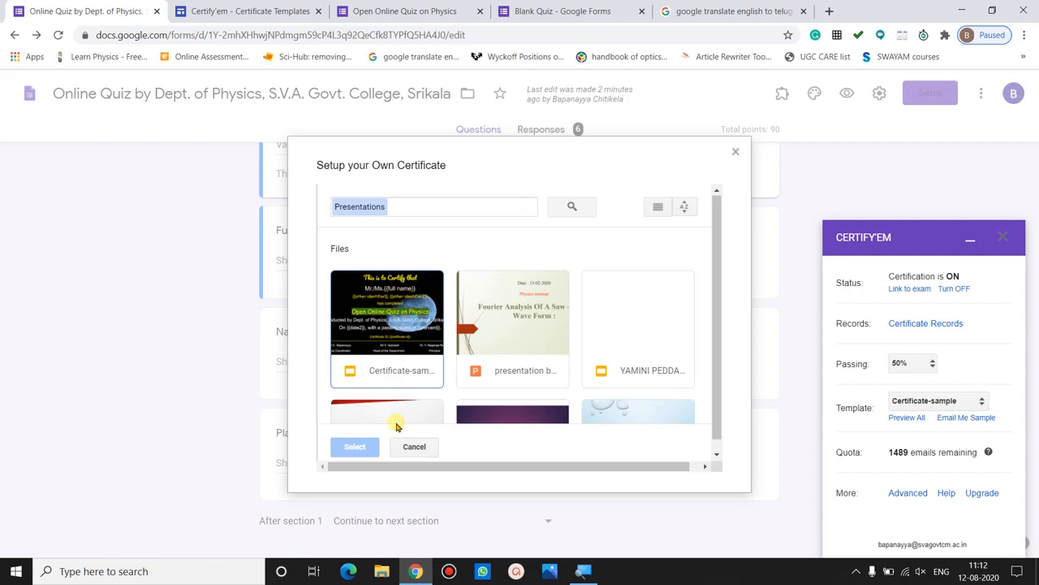
click(398, 345)
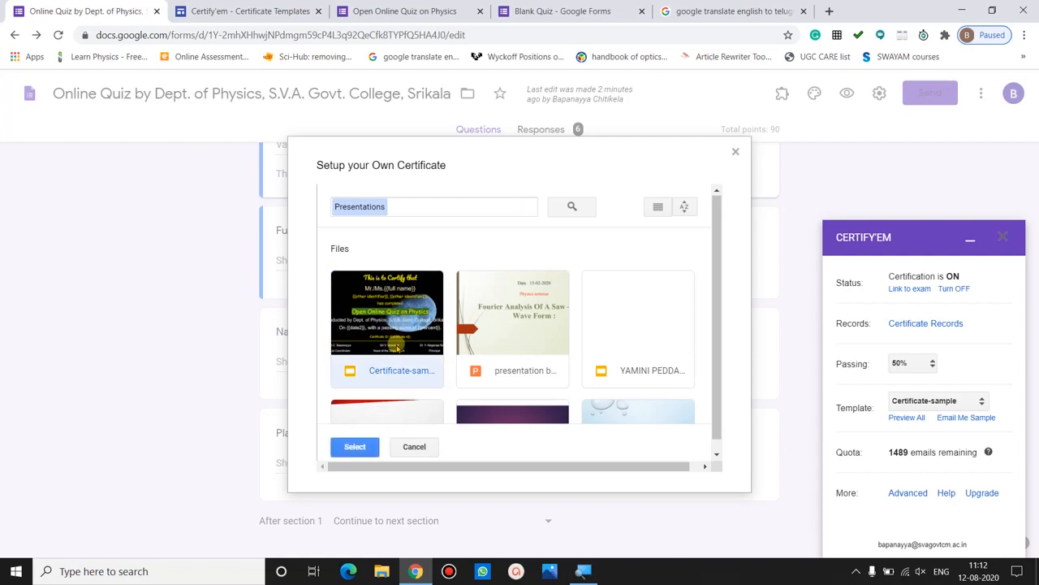
click(366, 448)
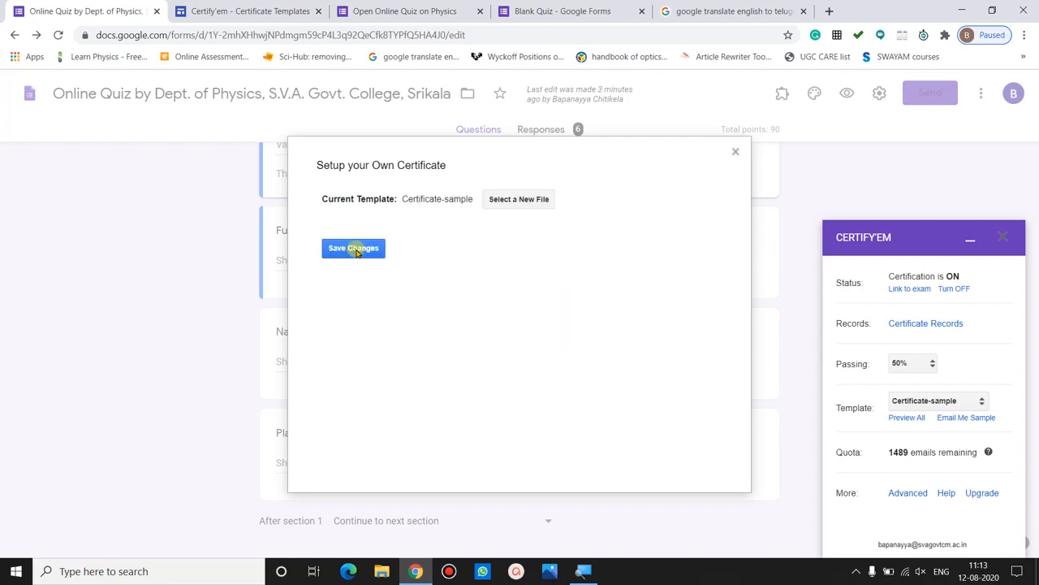
click(736, 152)
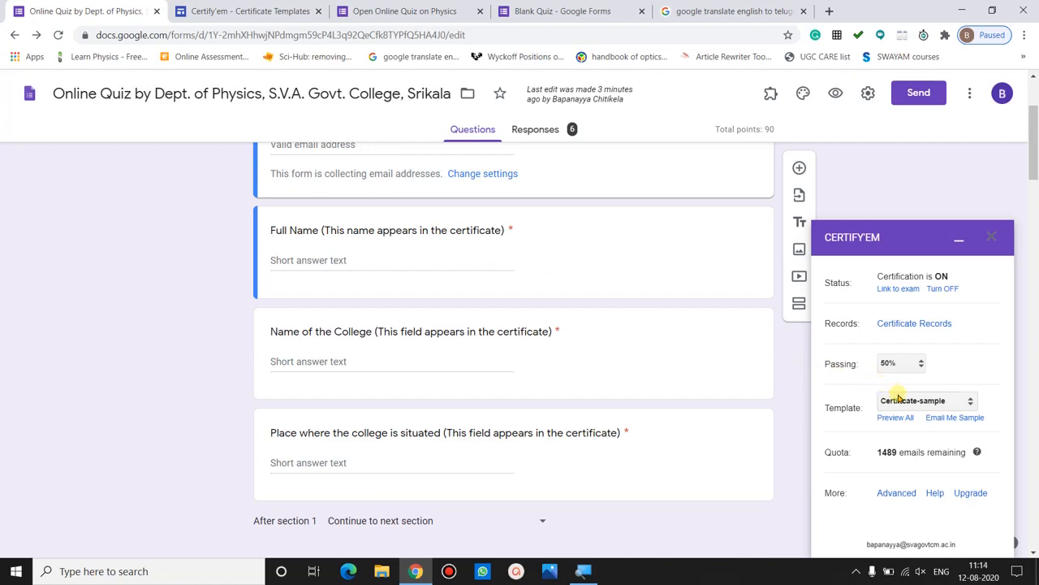
drag(860, 404, 820, 411)
click(820, 411)
- Open the Certificate-sample template and select the certificate slide
click(852, 407)
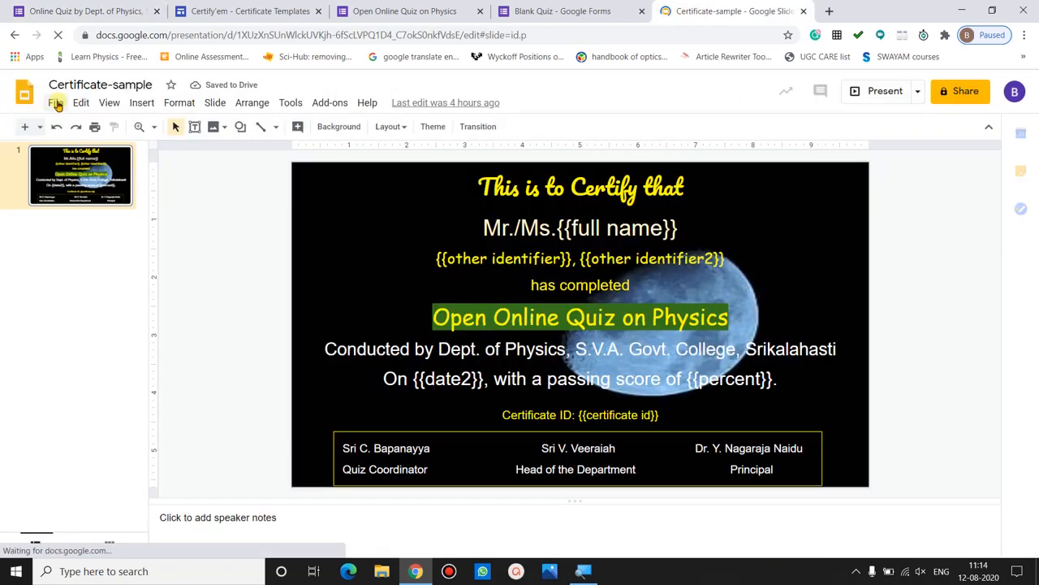
click(55, 104)
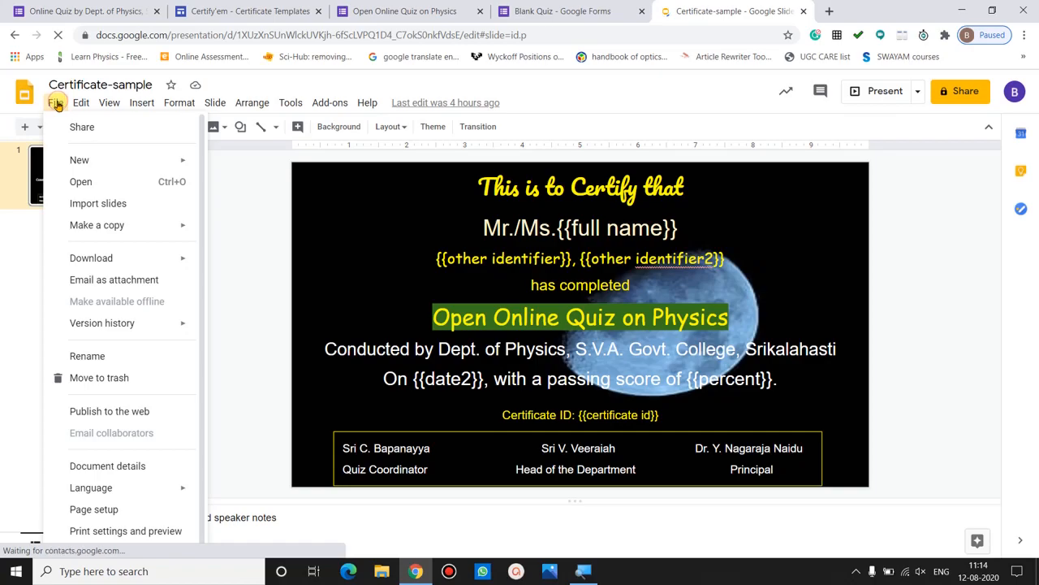
click(23, 268)
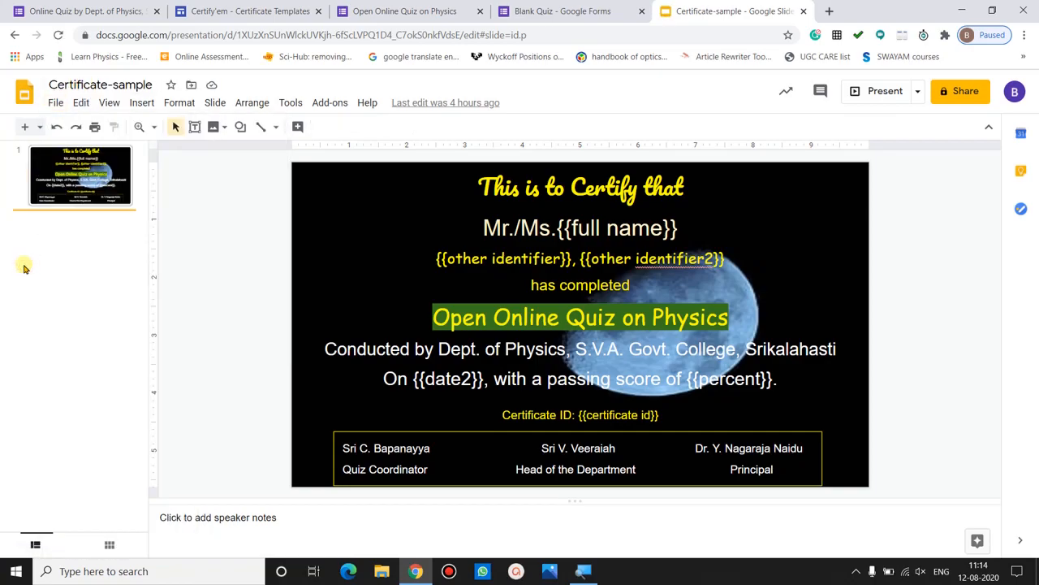
click(256, 295)
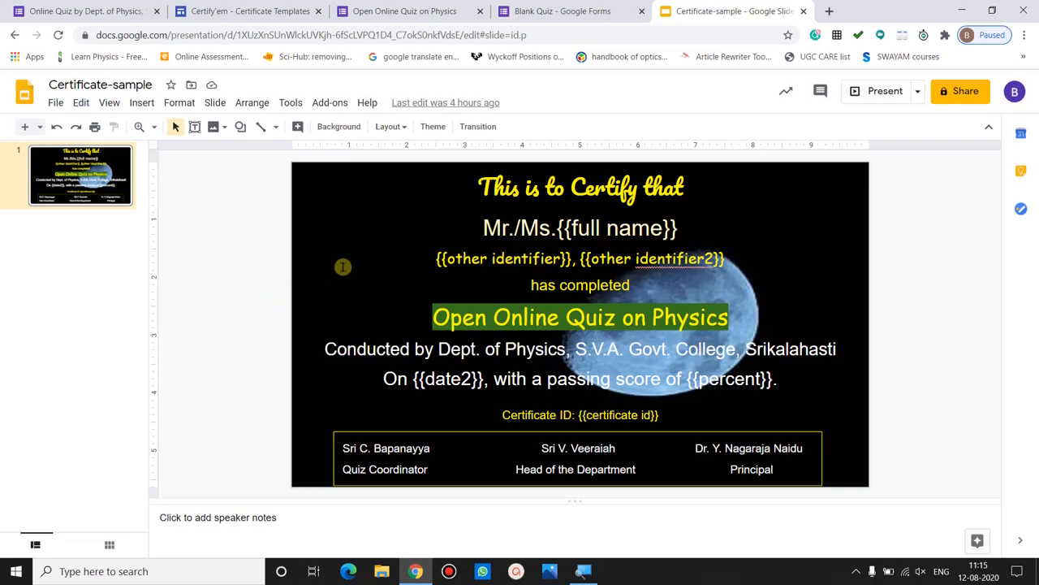
- Browse the slide's background colour and image options, leaving the background unchanged
click(215, 103)
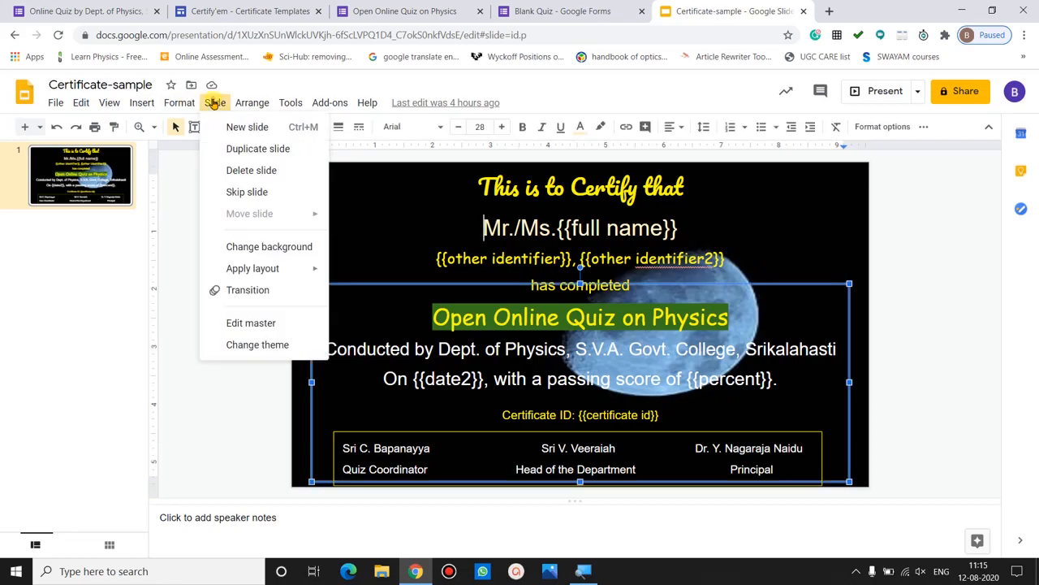
click(300, 247)
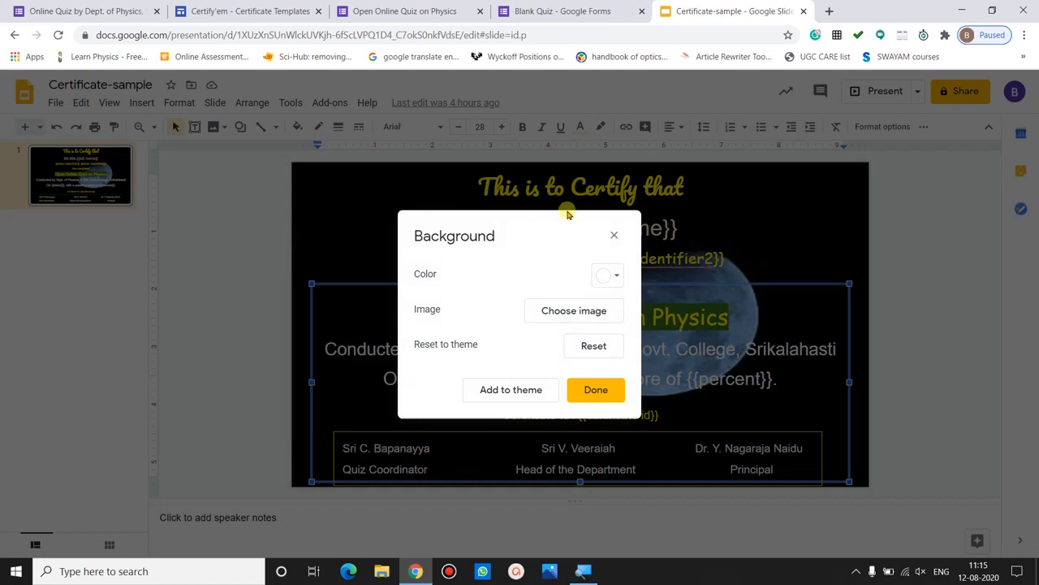
click(616, 280)
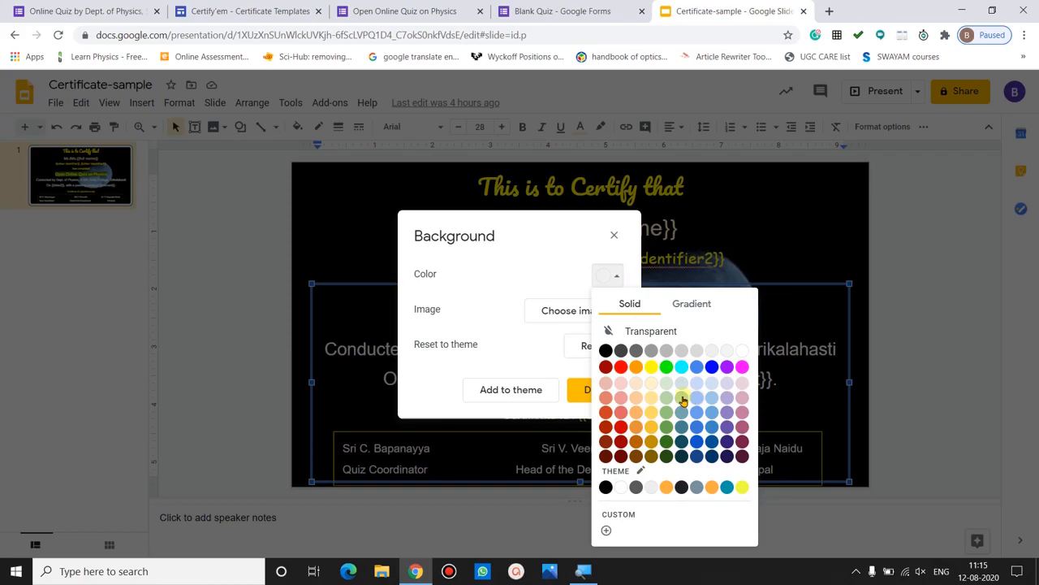
click(576, 275)
click(575, 311)
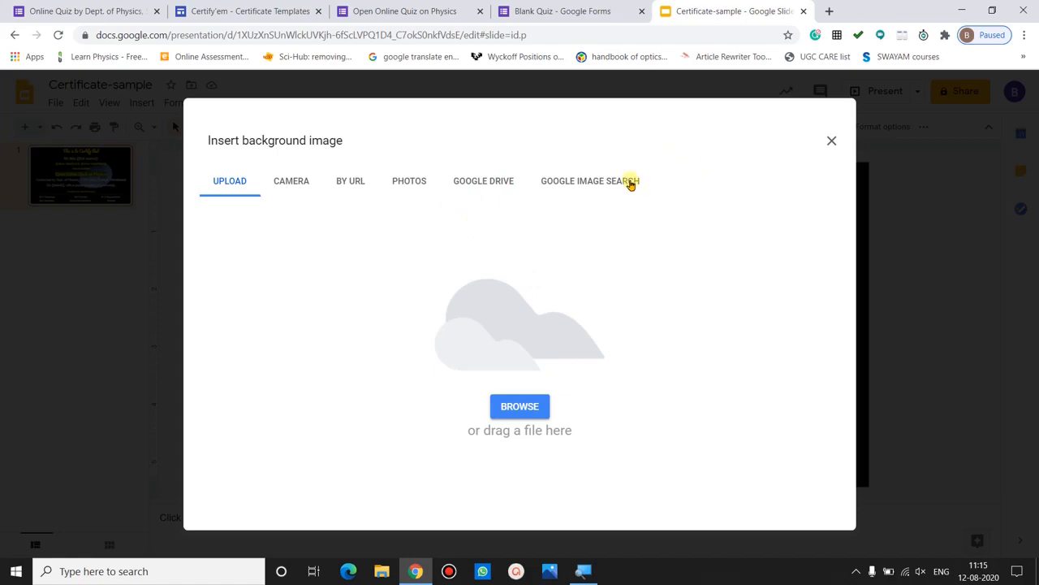
click(631, 183)
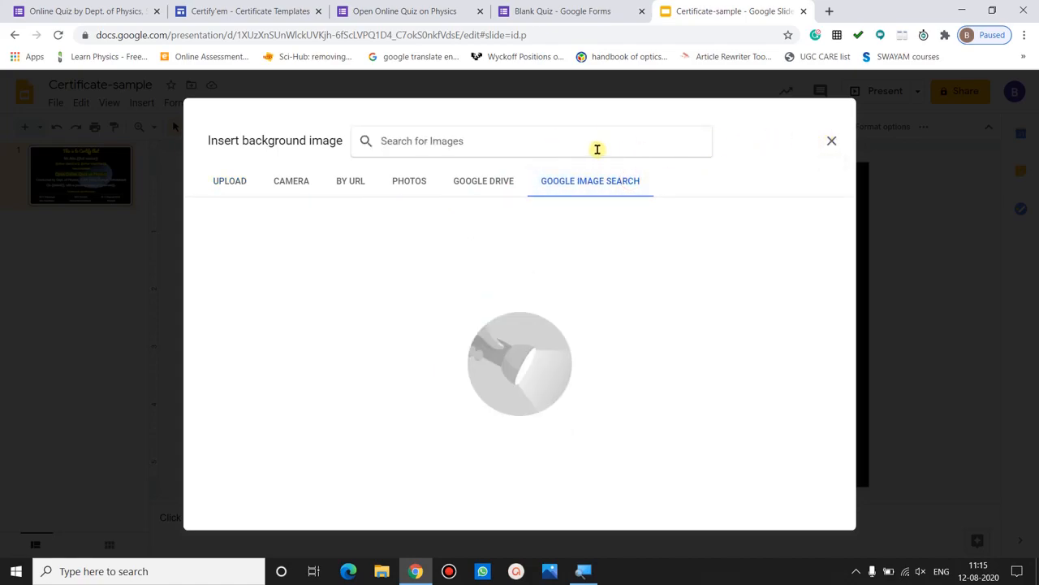
click(829, 142)
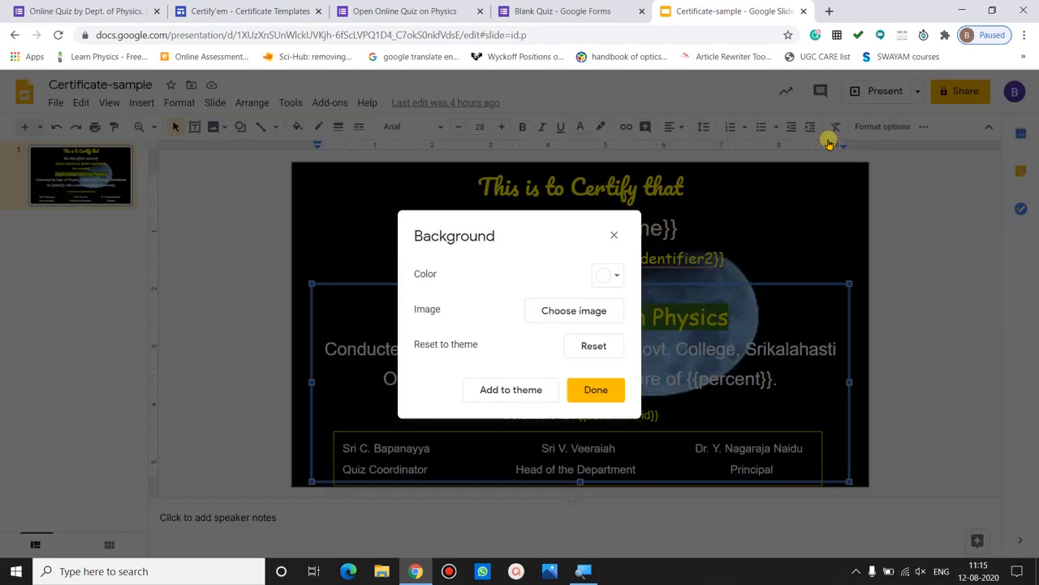
click(597, 390)
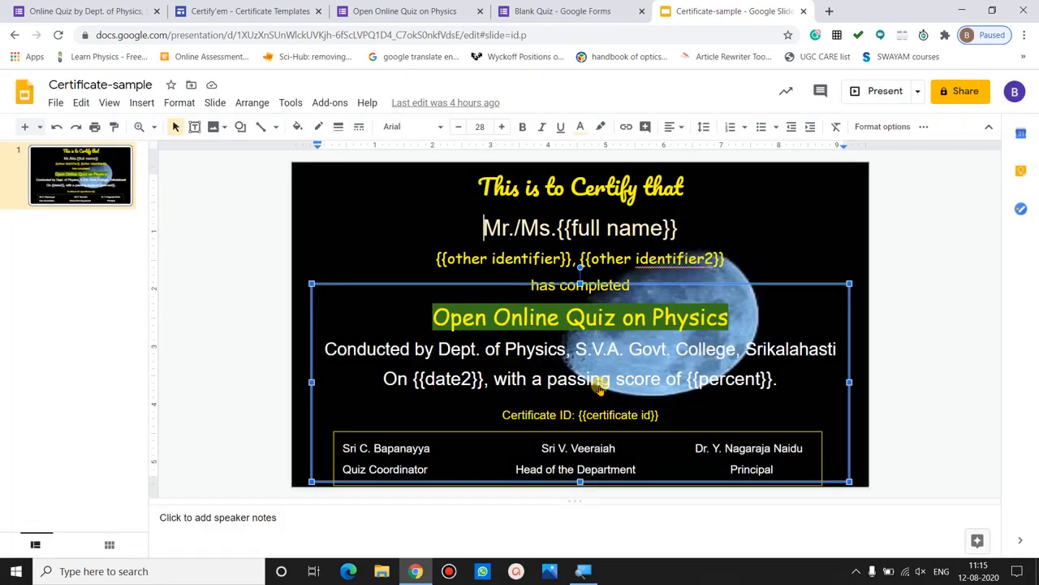
- Select the {{full name}} merge tag in the Mr./Ms. line
click(339, 225)
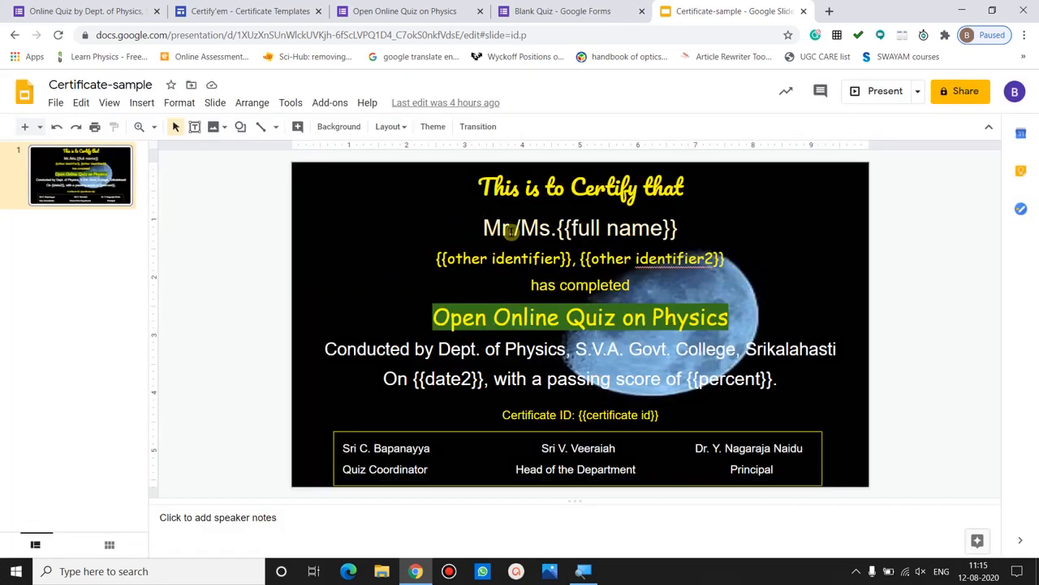
click(559, 229)
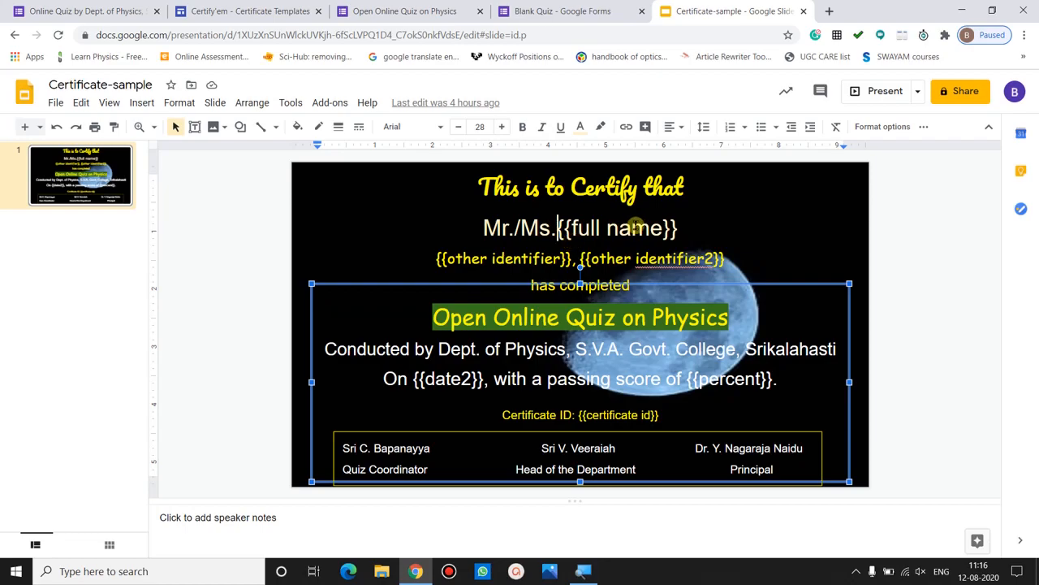
drag(690, 228, 559, 228)
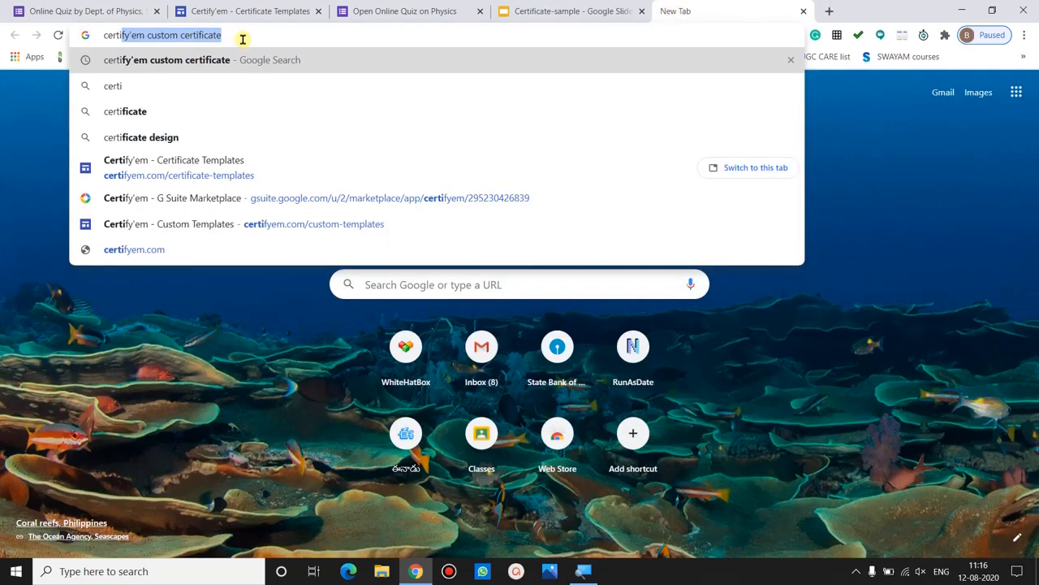
- Search for Certify'em custom certificates and open the Certify'em Custom Templates page
click(242, 38)
key(Return)
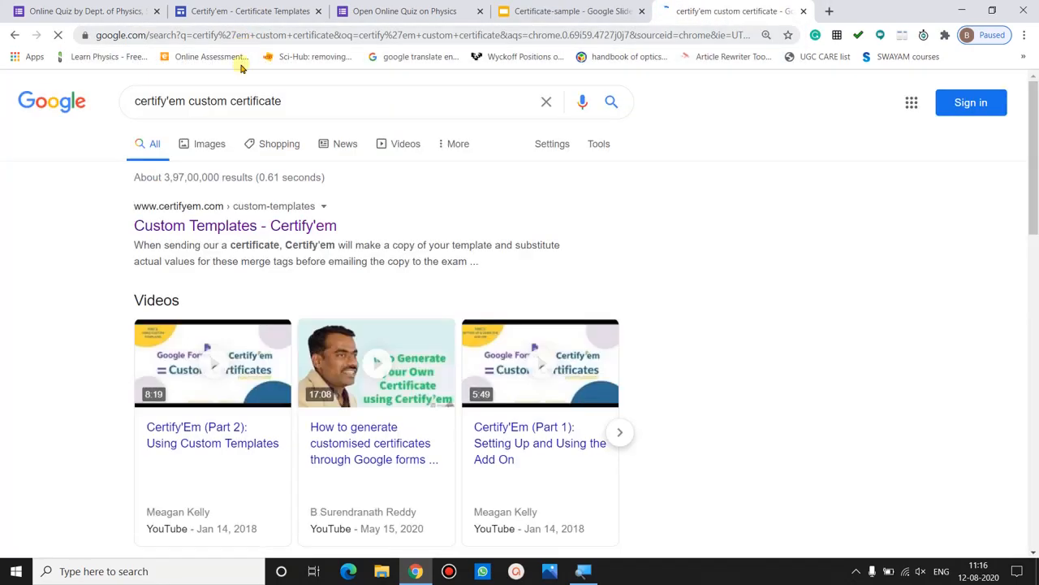
click(224, 228)
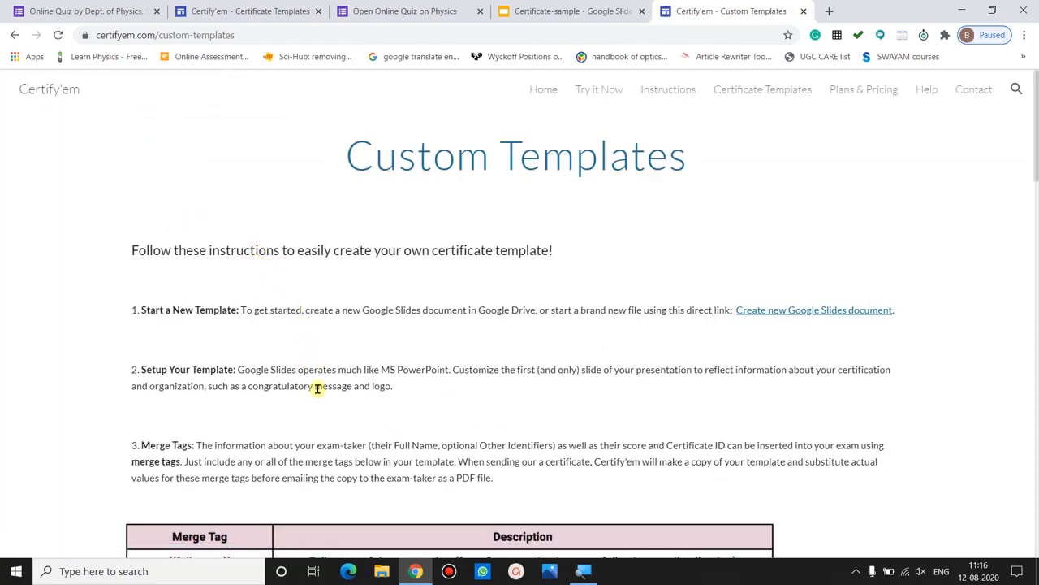
- Read through the merge-tag table, then return to the physics quiz form
scroll(325, 413, down, 1)
scroll(325, 414, down, 1)
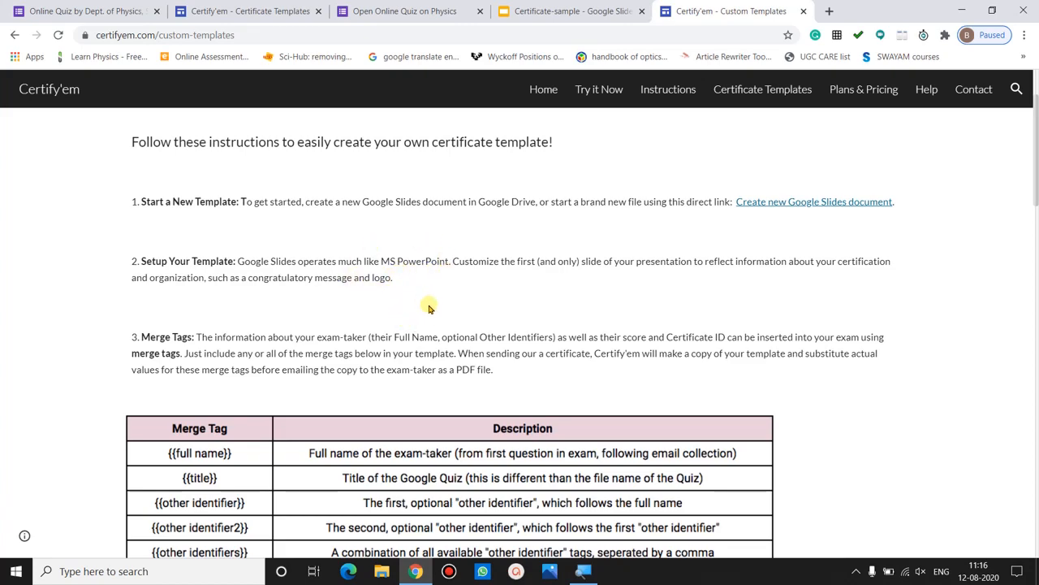
scroll(366, 352, down, 2)
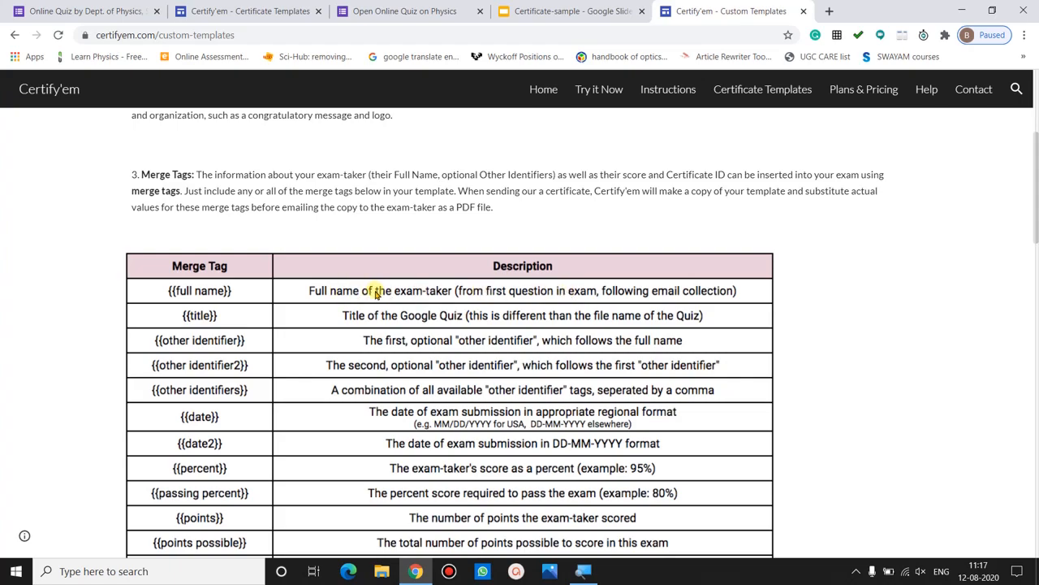
click(89, 11)
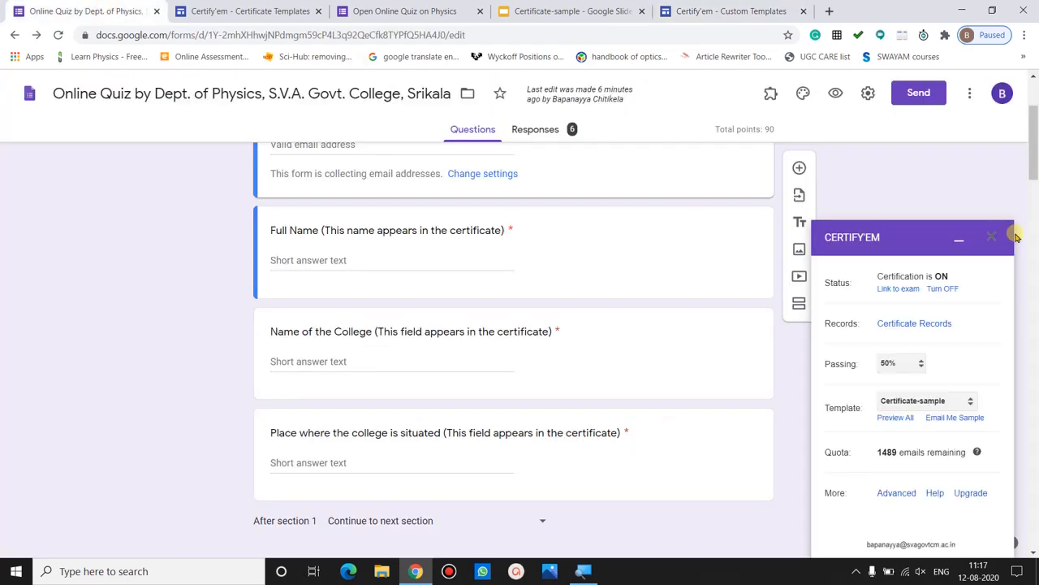
- Look over the quiz questions and the certificate sample slide, then return to the Certify'em merge-tag table
drag(1034, 145, 1034, 119)
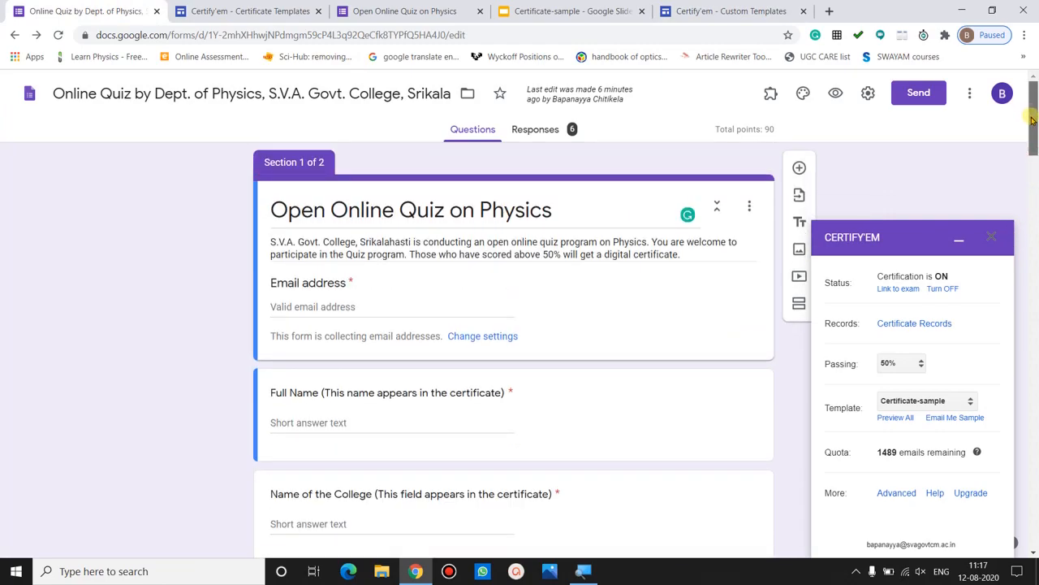
scroll(487, 187, down, 1)
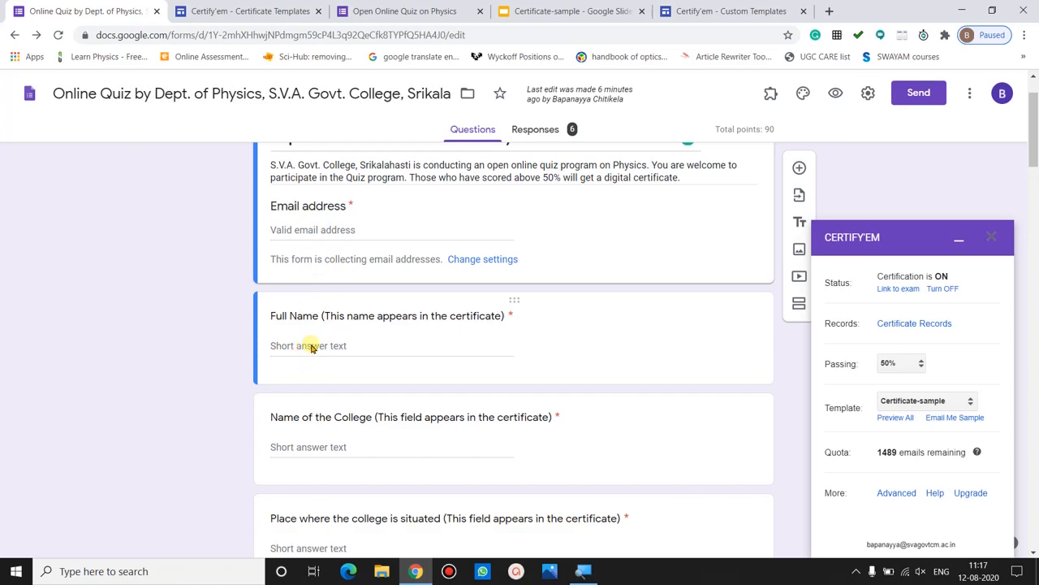
click(567, 11)
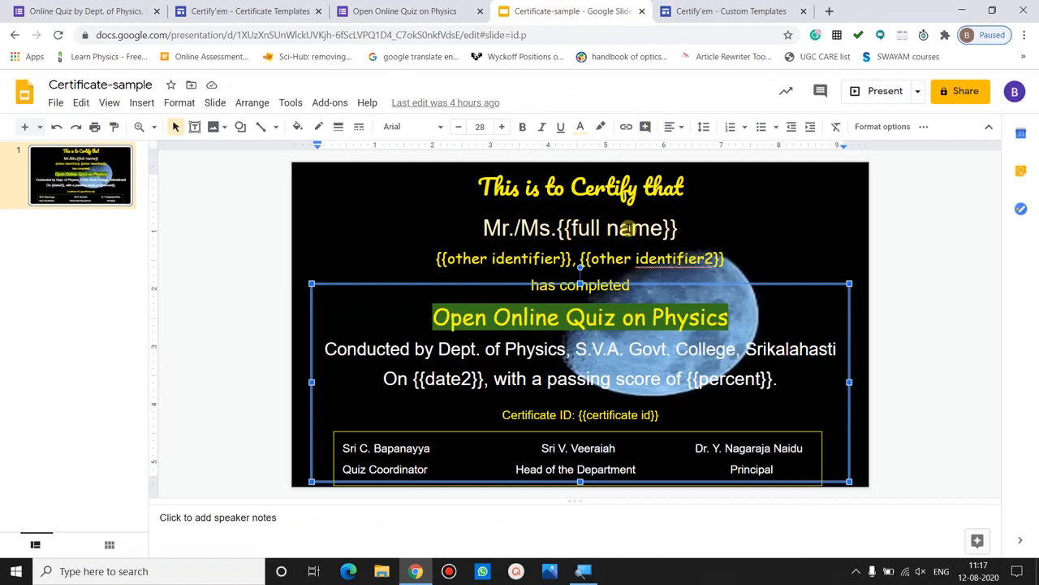
click(708, 10)
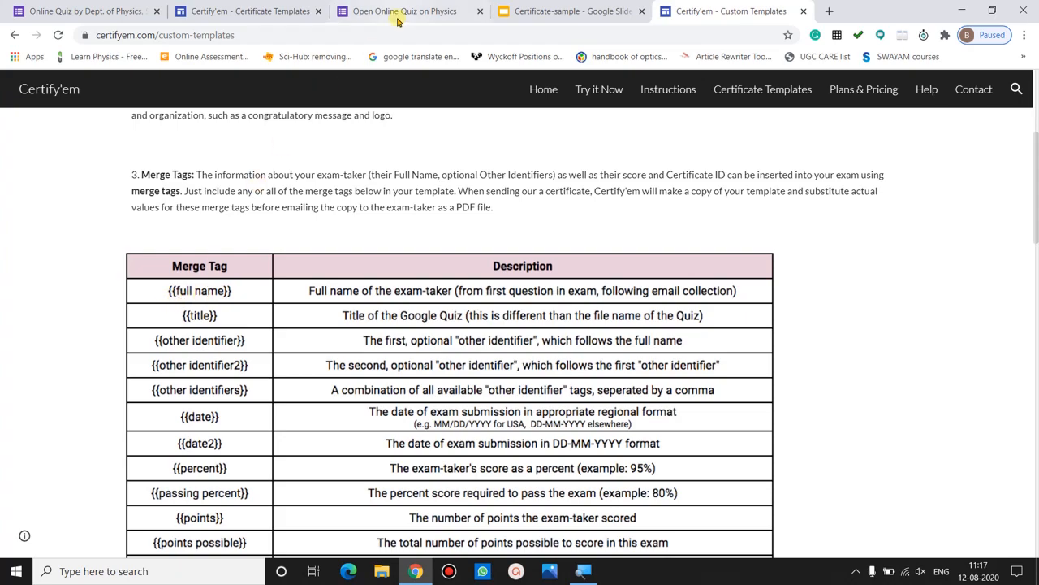
click(514, 9)
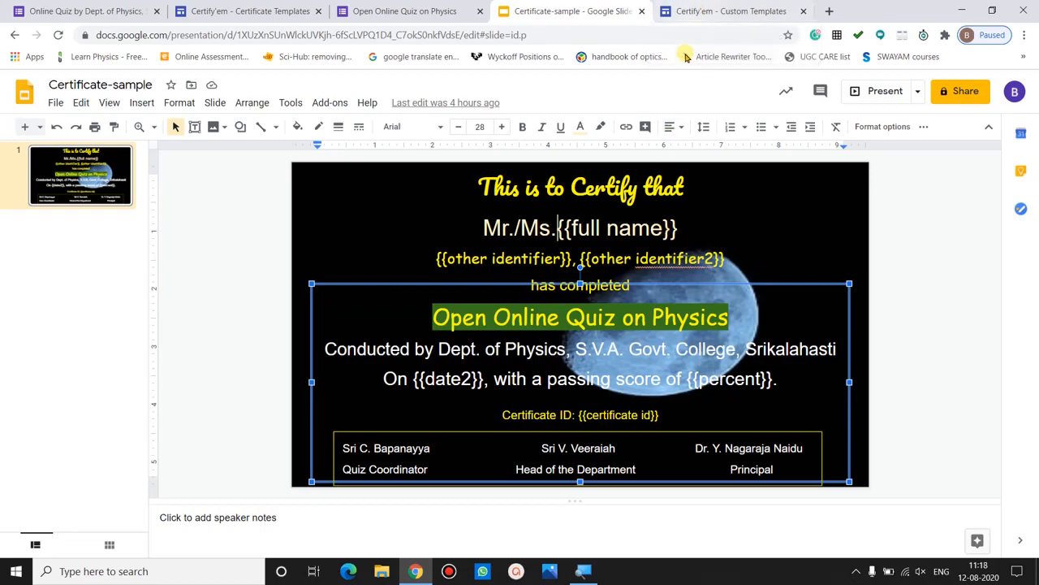
click(714, 14)
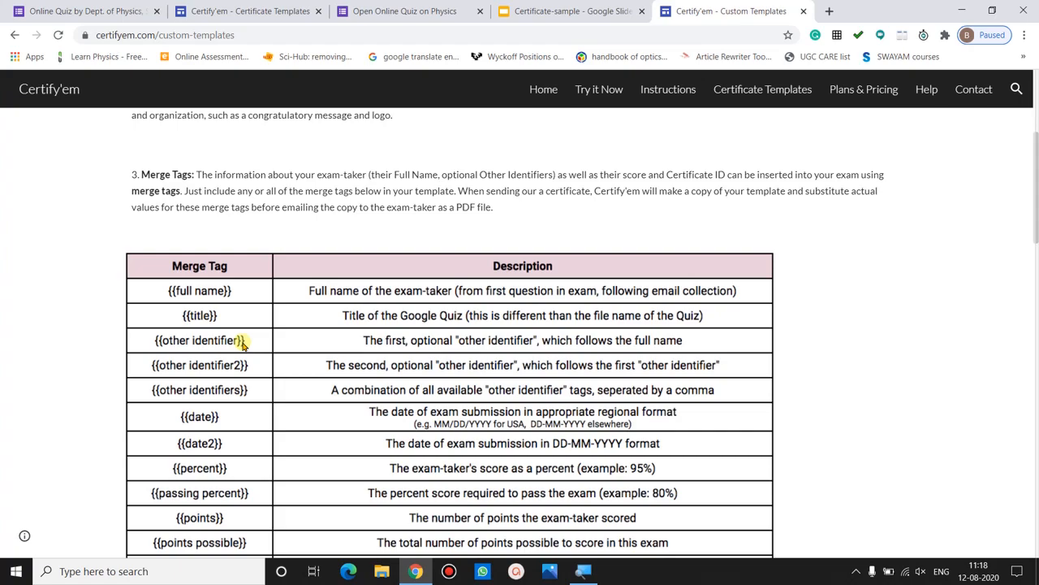
click(107, 11)
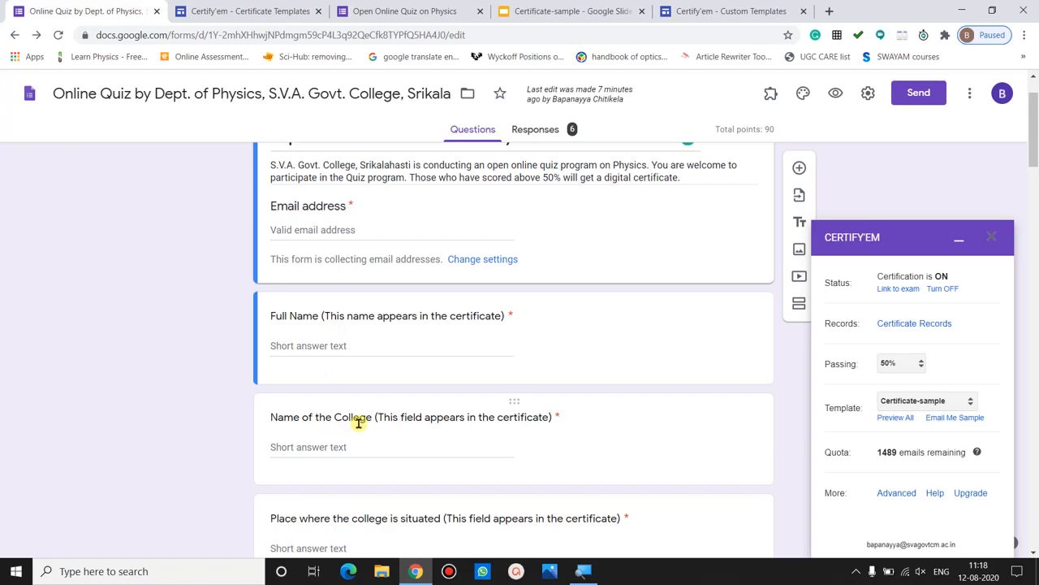
click(568, 11)
click(686, 8)
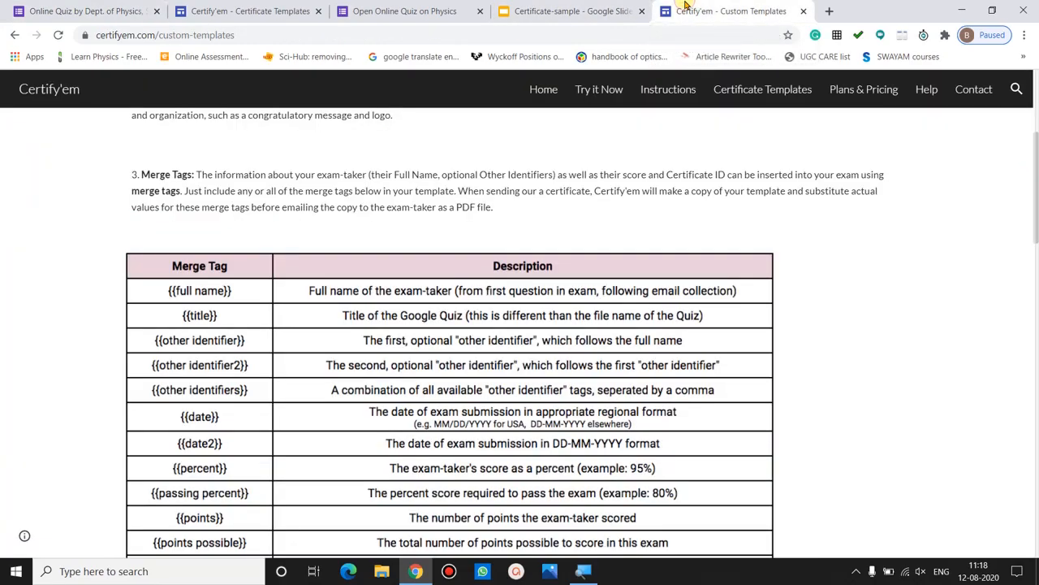
click(604, 6)
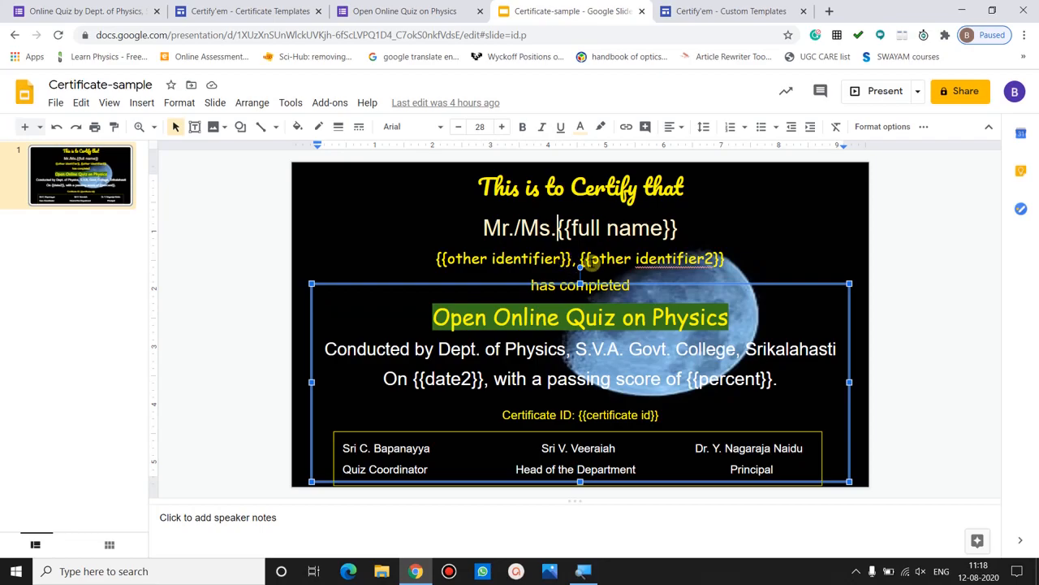
click(700, 13)
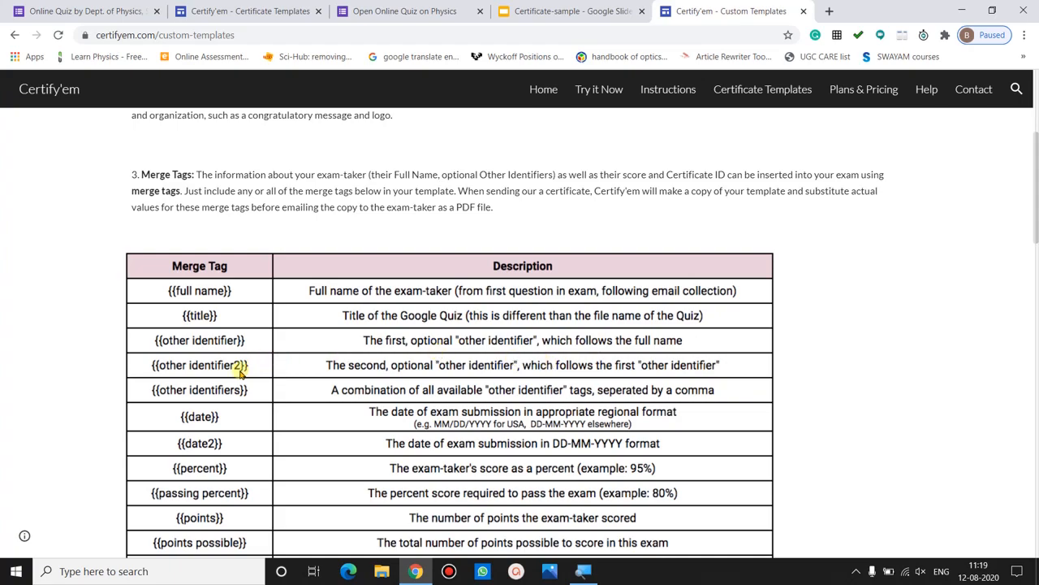
click(82, 10)
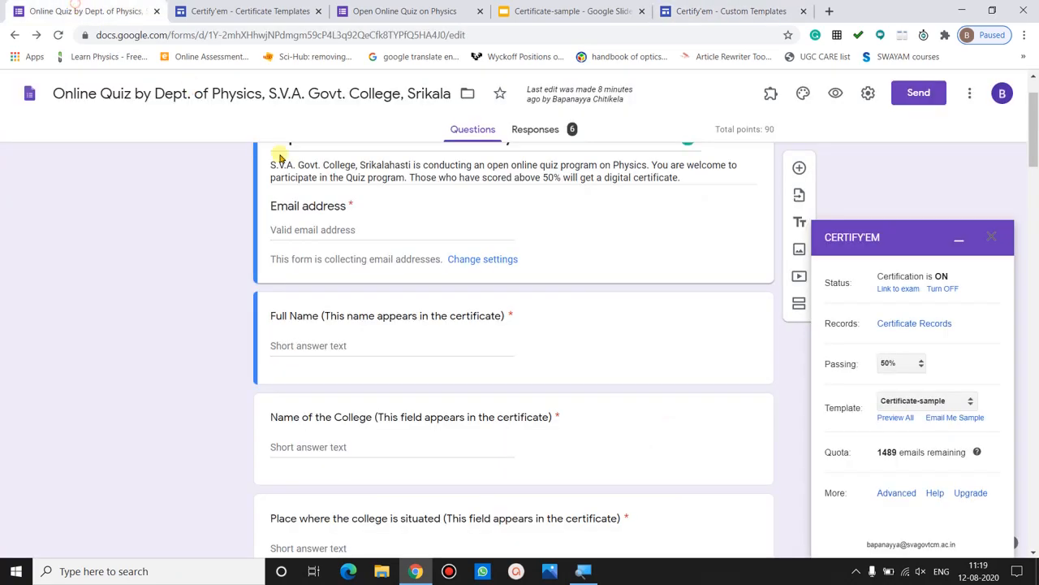
click(517, 6)
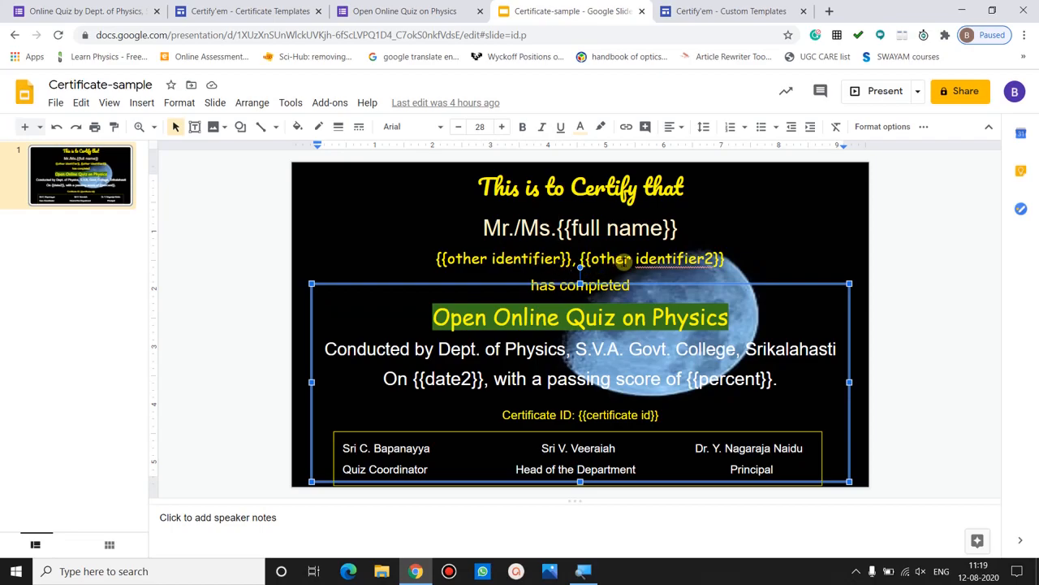
click(881, 279)
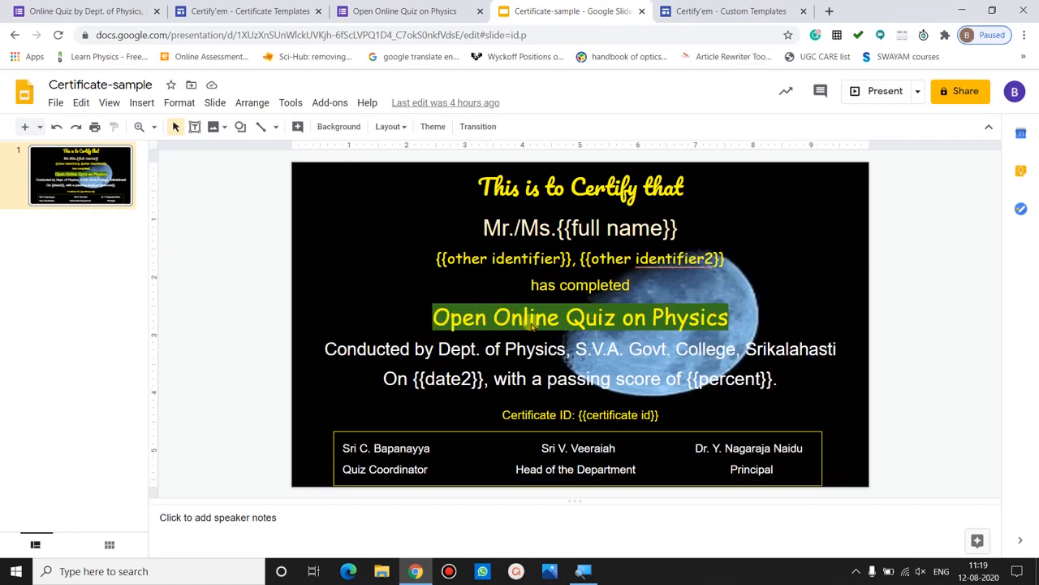
click(686, 16)
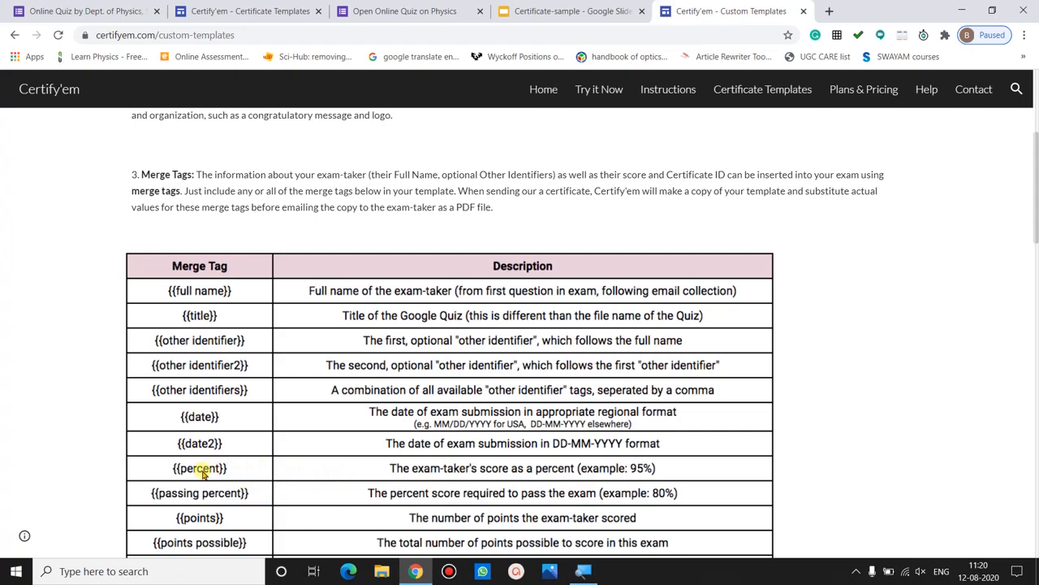
- Compare the Certificate-sample slide's placeholders against the Certify'em merge-tag list
click(572, 10)
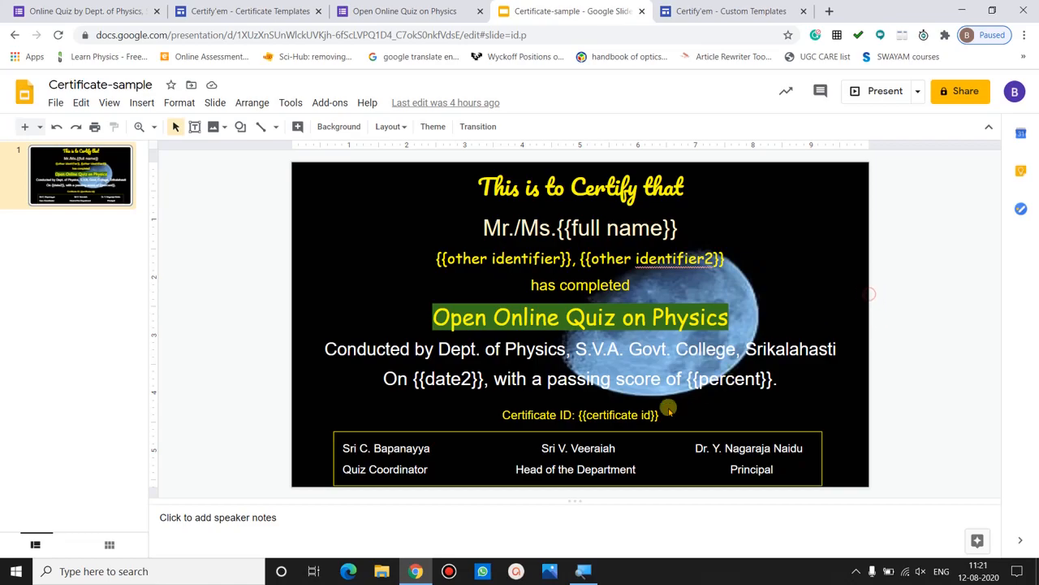
click(735, 7)
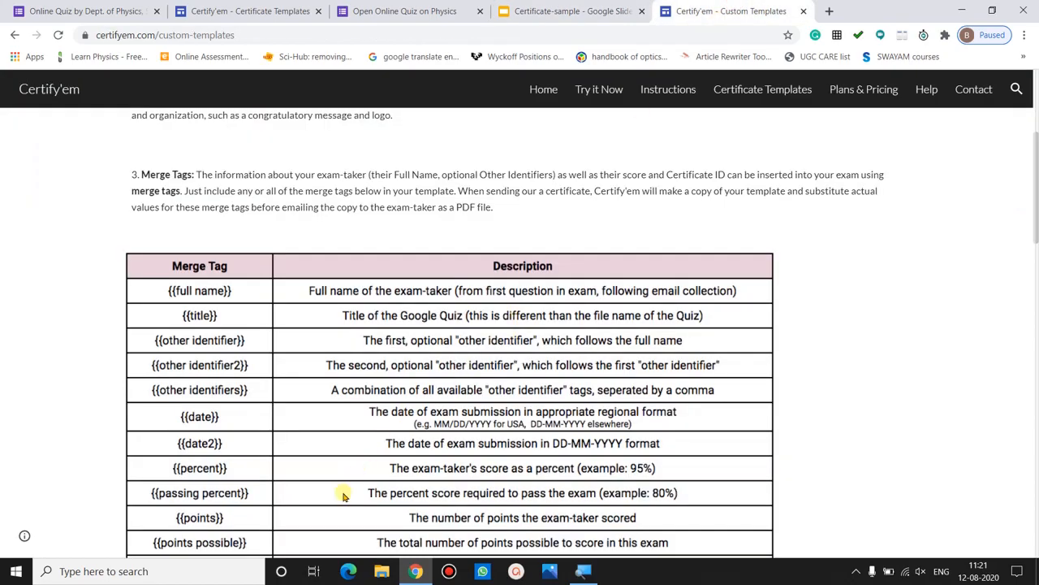
scroll(361, 491, down, 1)
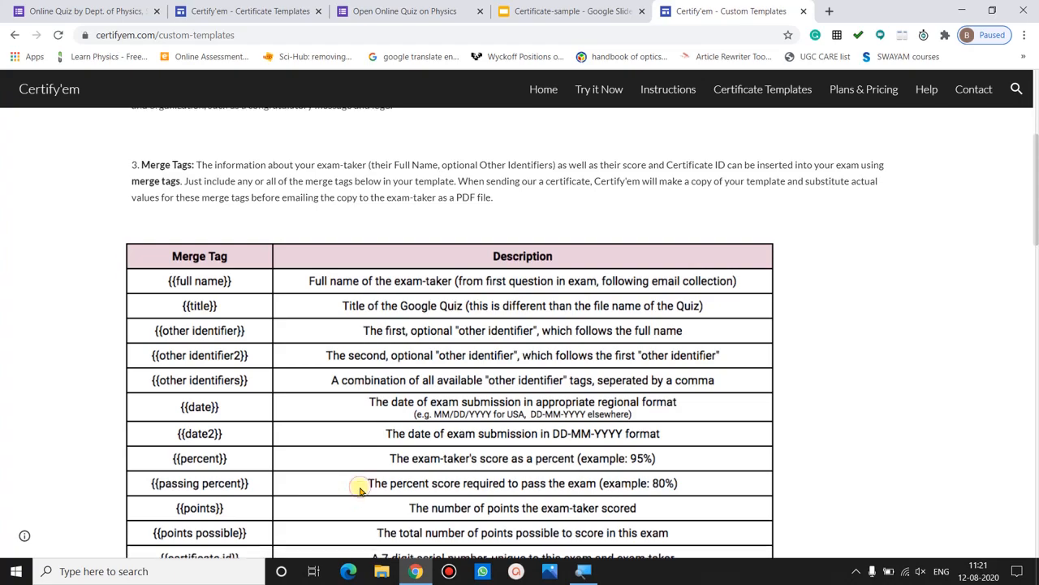
scroll(360, 490, down, 2)
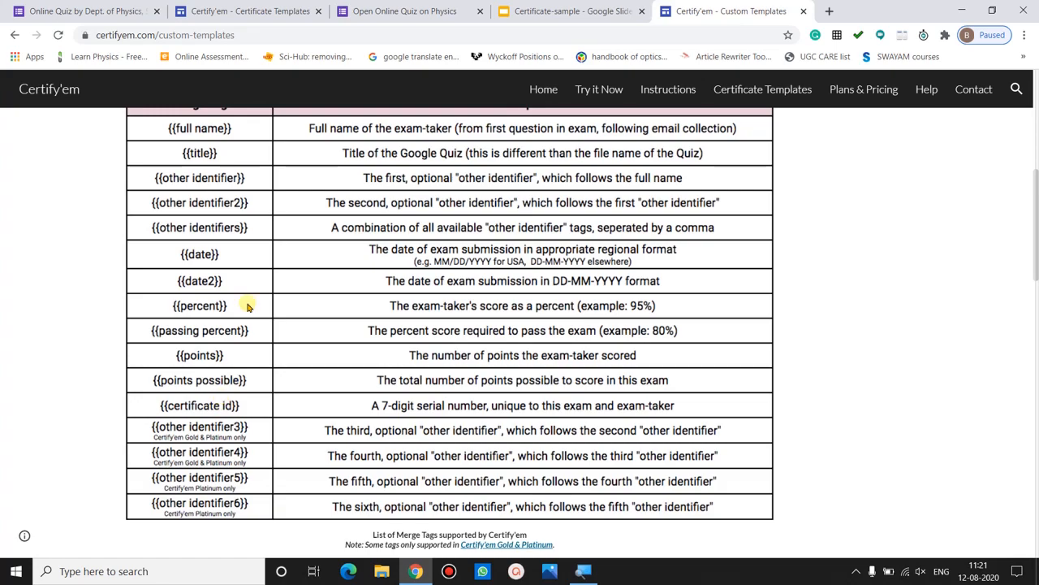
- Inspect the slide's signature block, central text box and title Certificate-sample, then return to the quiz form
click(512, 10)
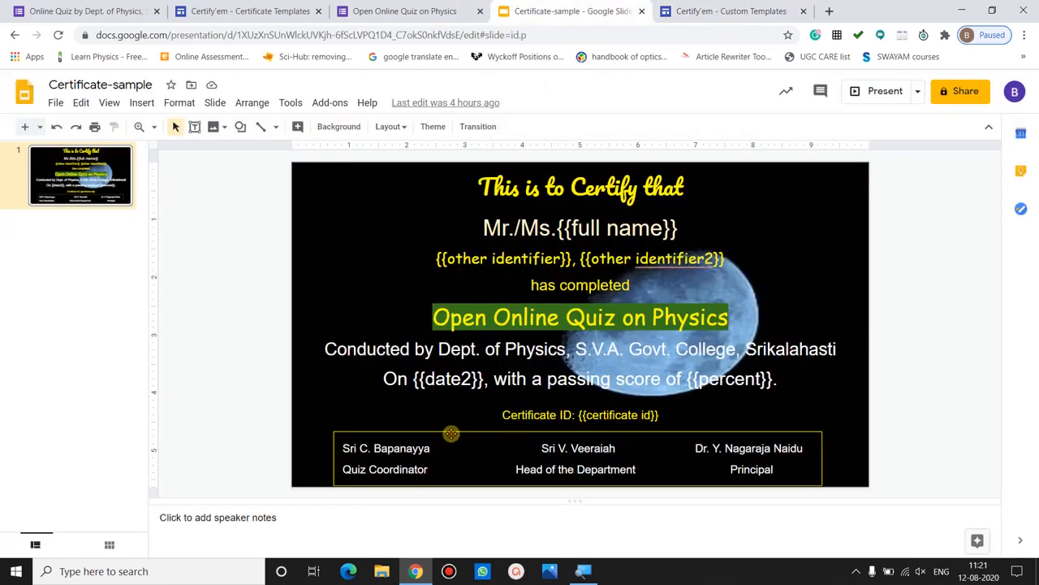
click(451, 435)
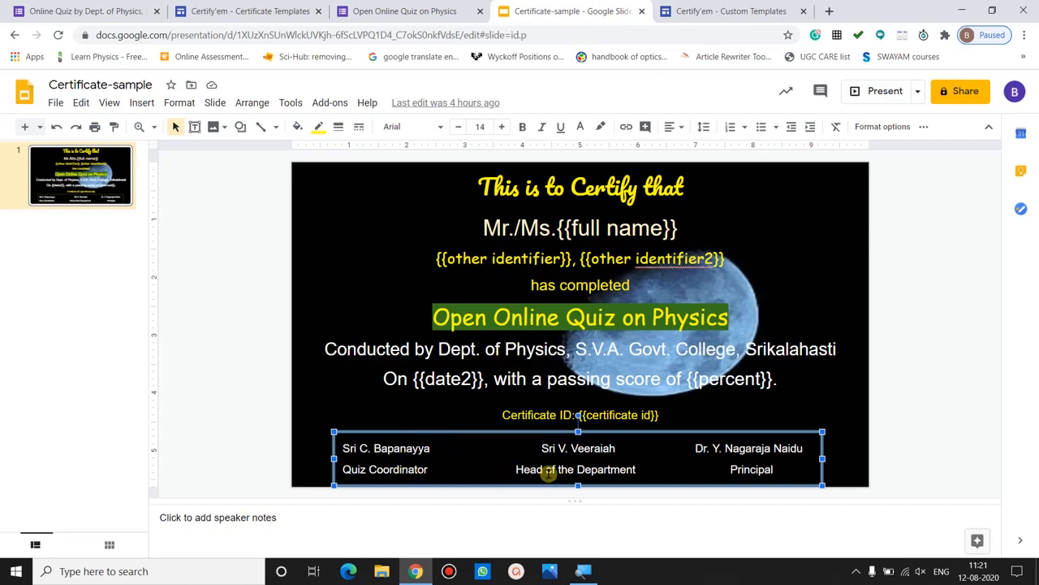
click(841, 456)
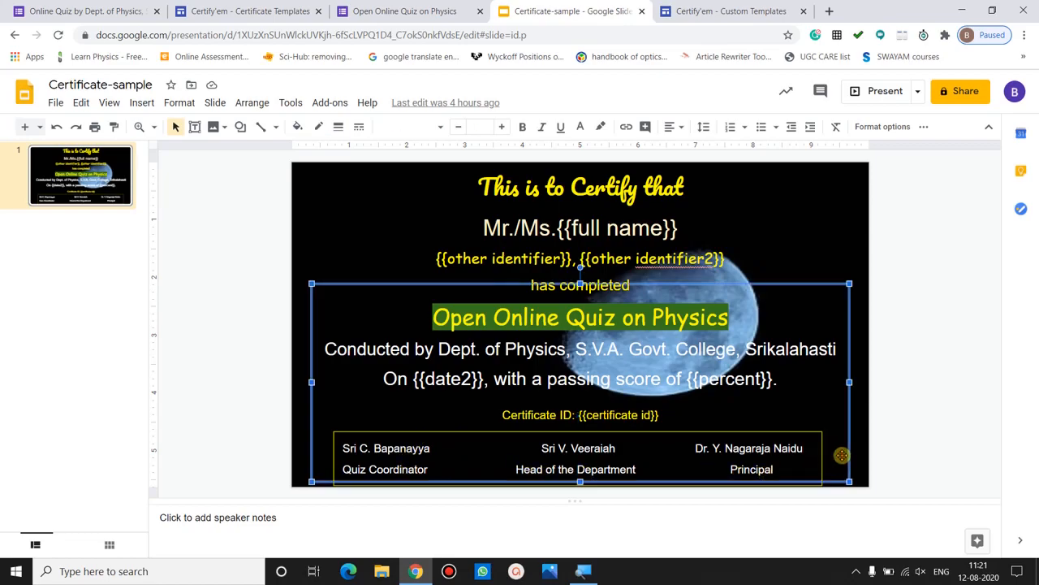
click(904, 437)
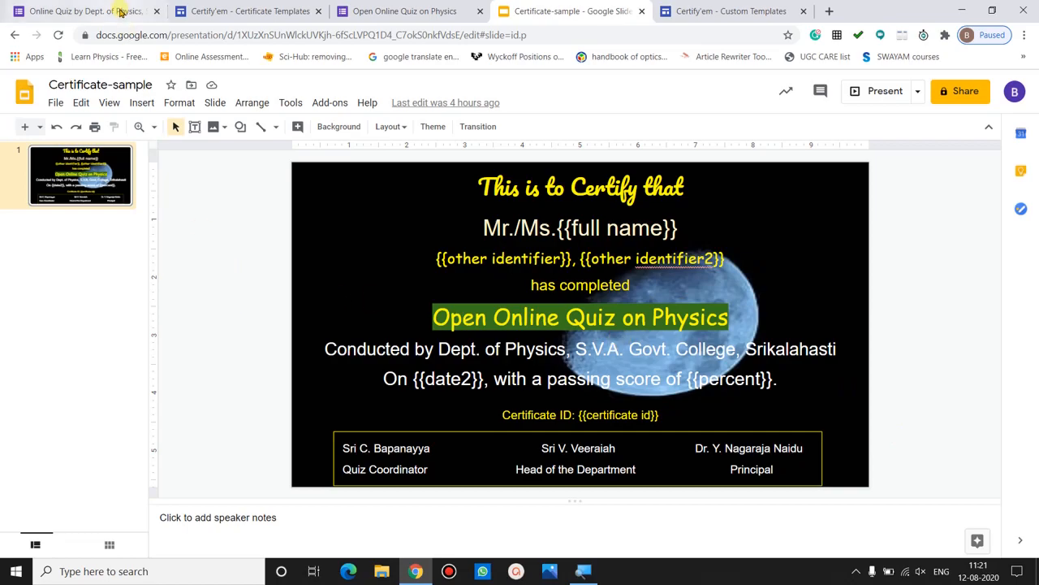
click(141, 82)
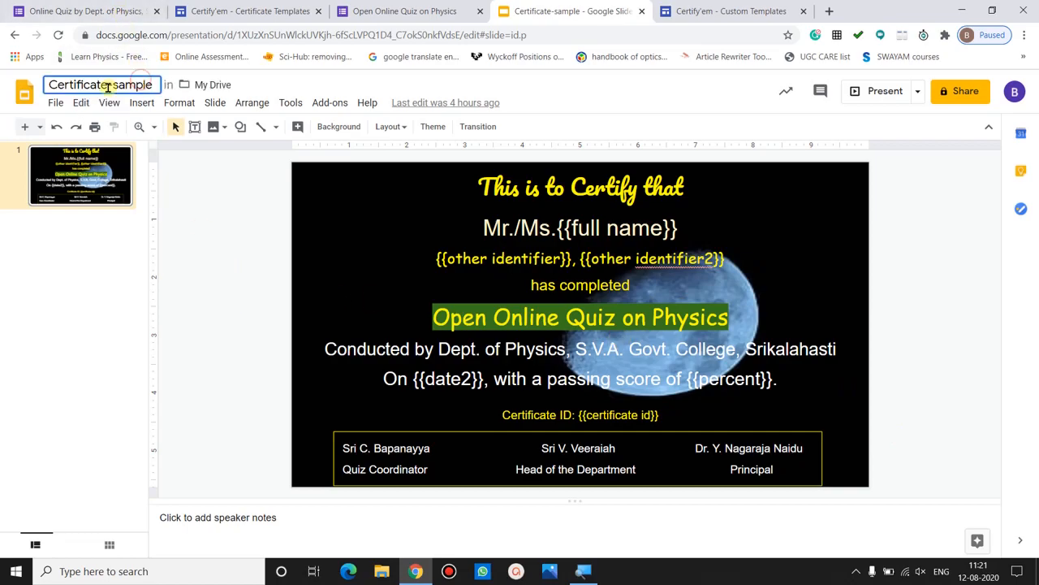
click(217, 218)
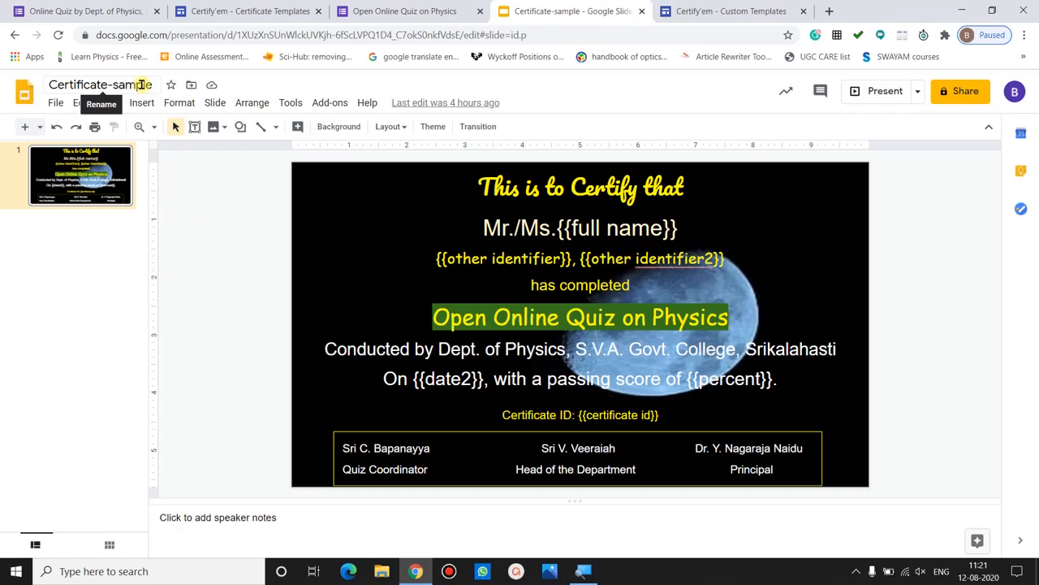
click(101, 9)
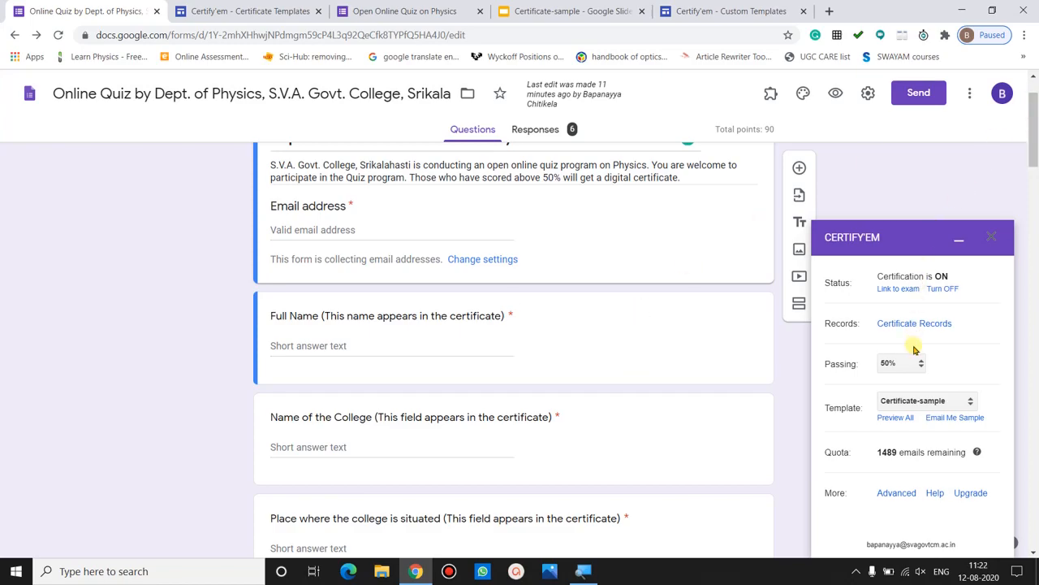
click(913, 402)
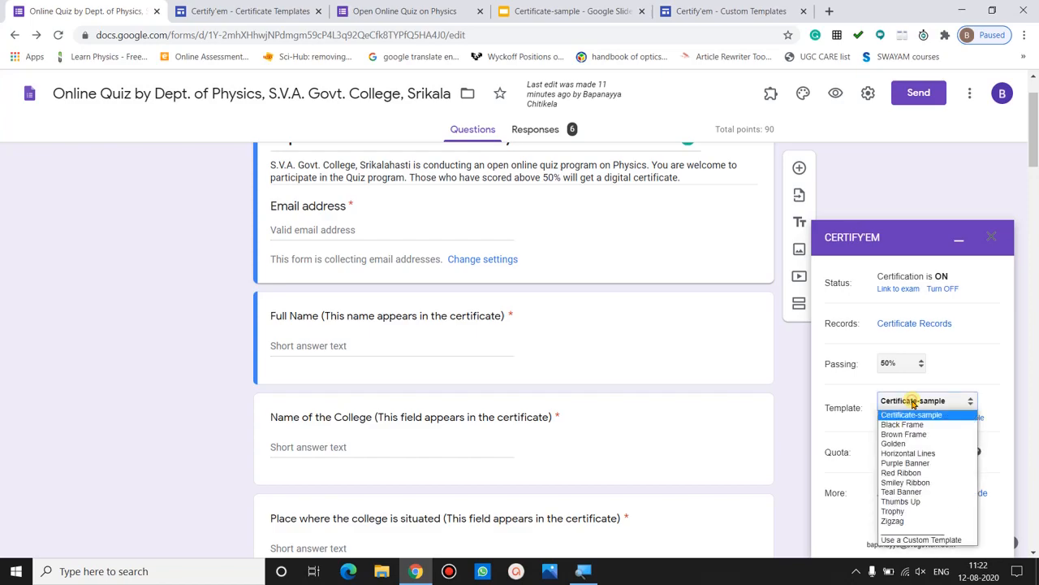
click(925, 540)
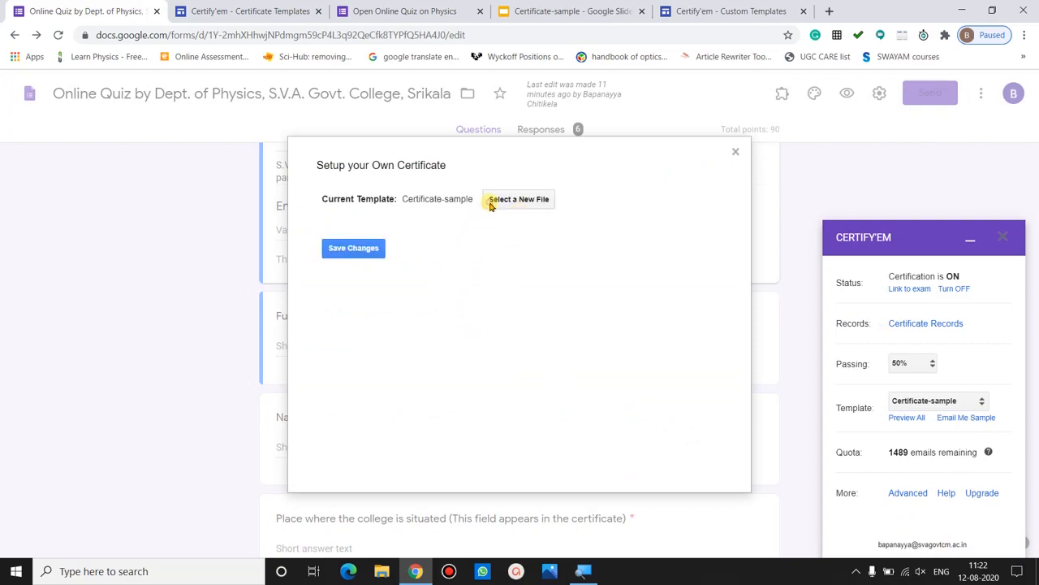
click(490, 203)
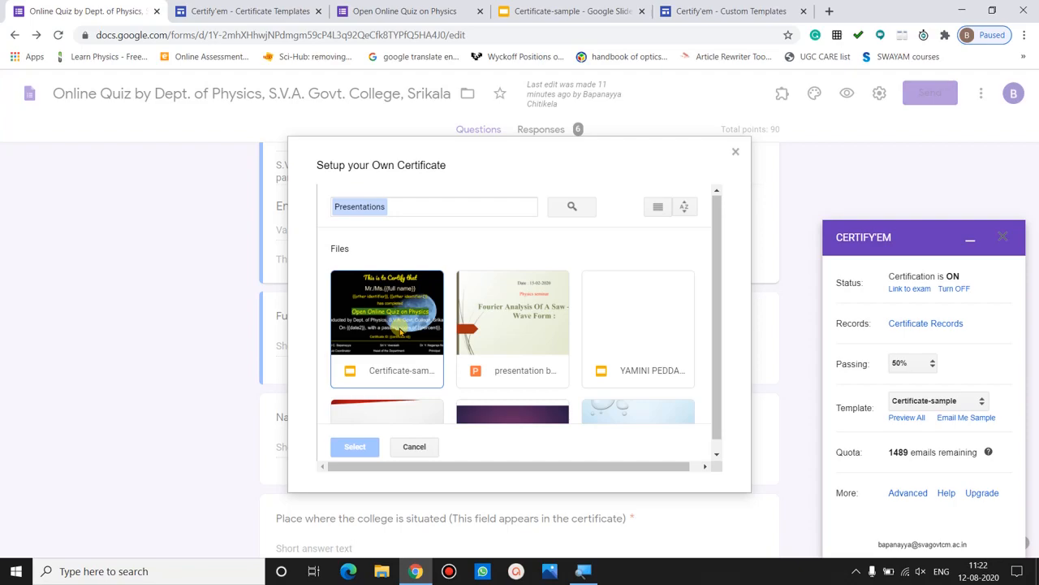
click(400, 331)
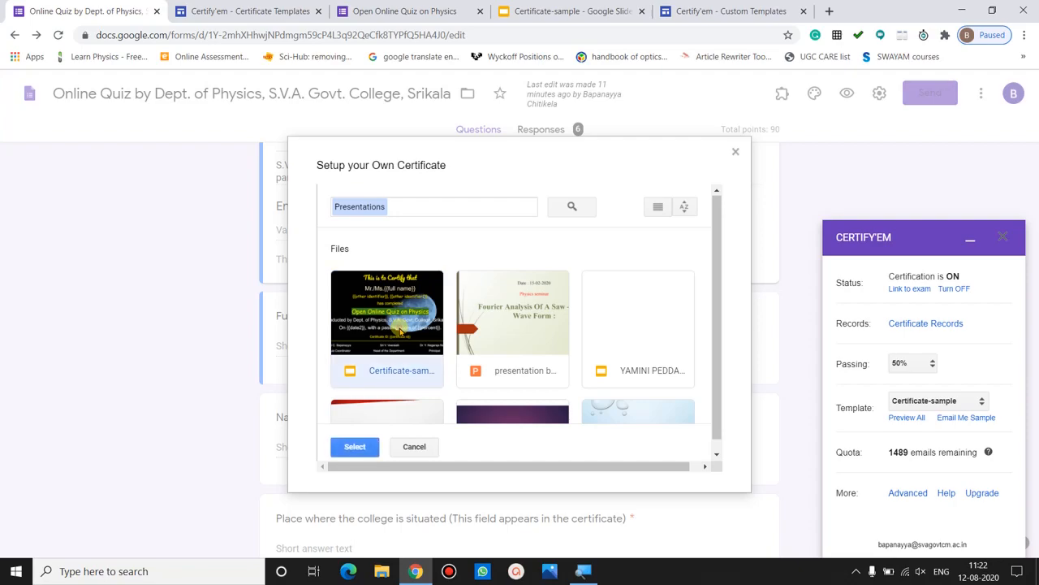
click(356, 446)
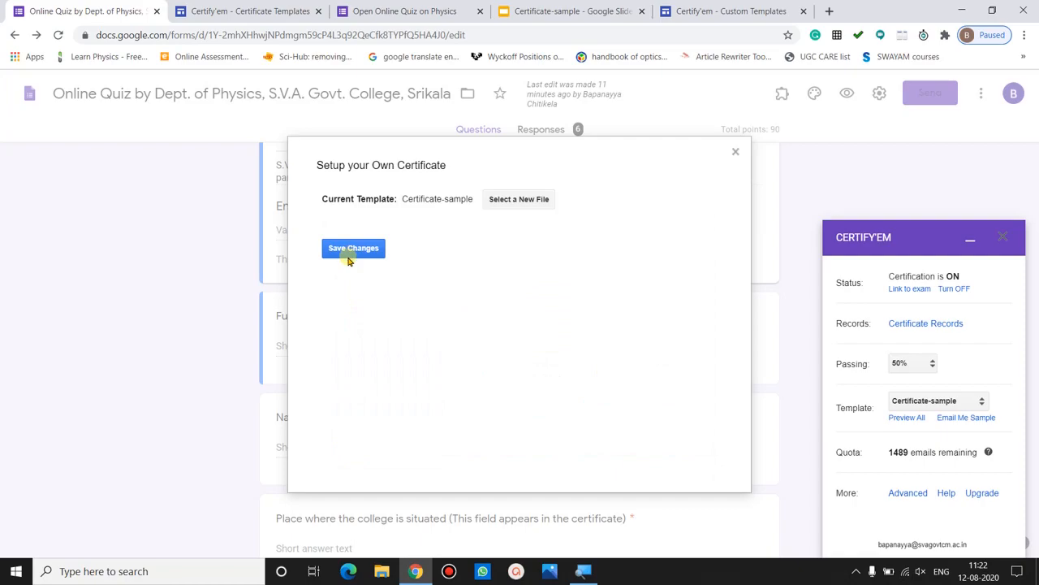
click(736, 151)
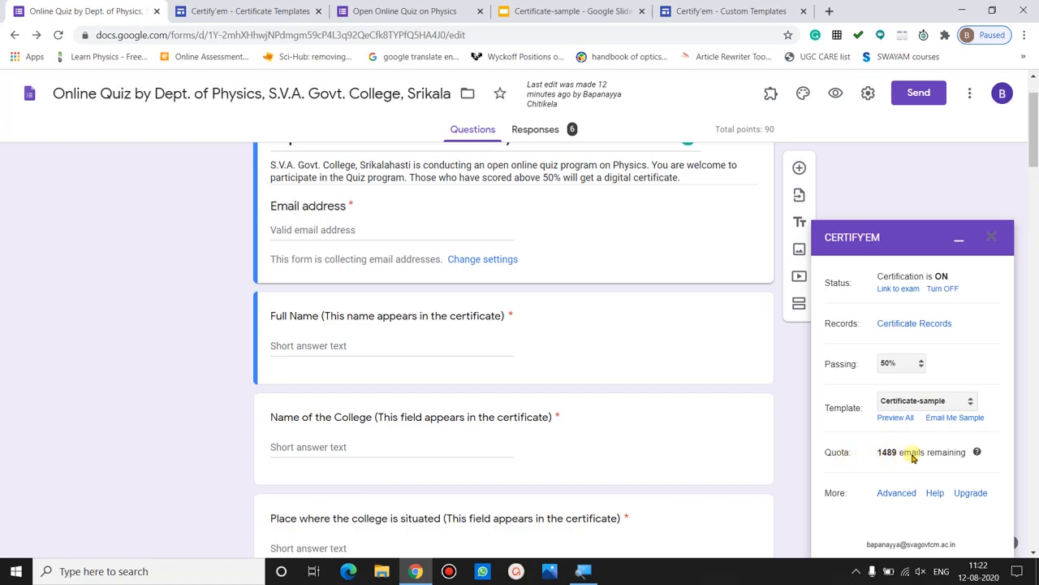
click(977, 455)
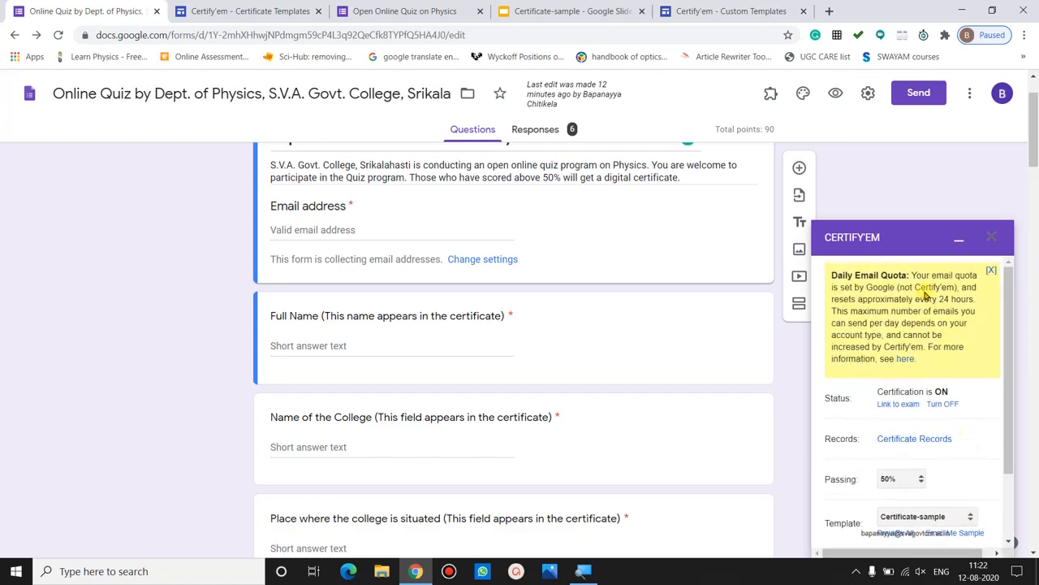
click(893, 283)
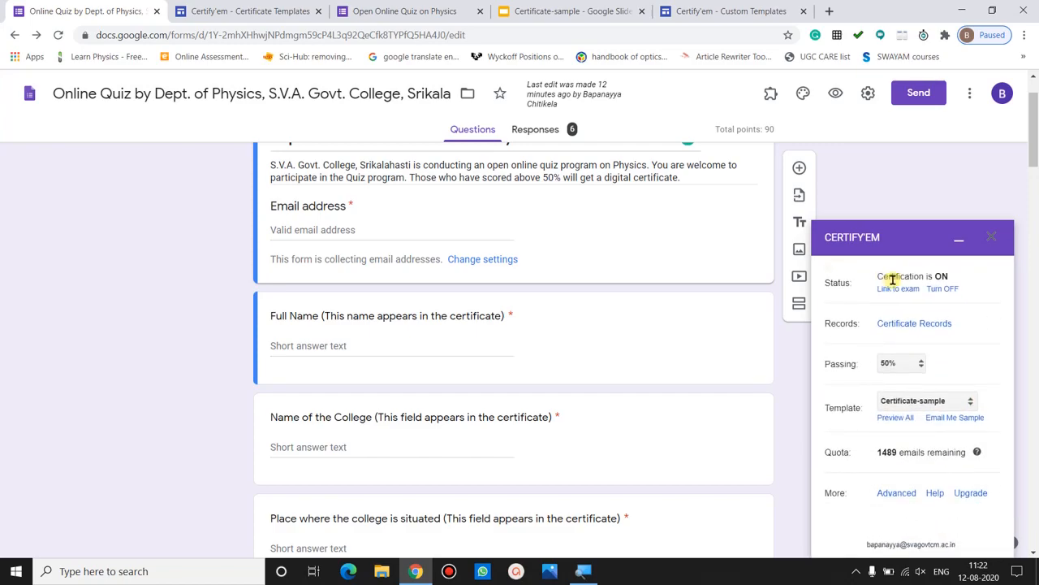
click(977, 454)
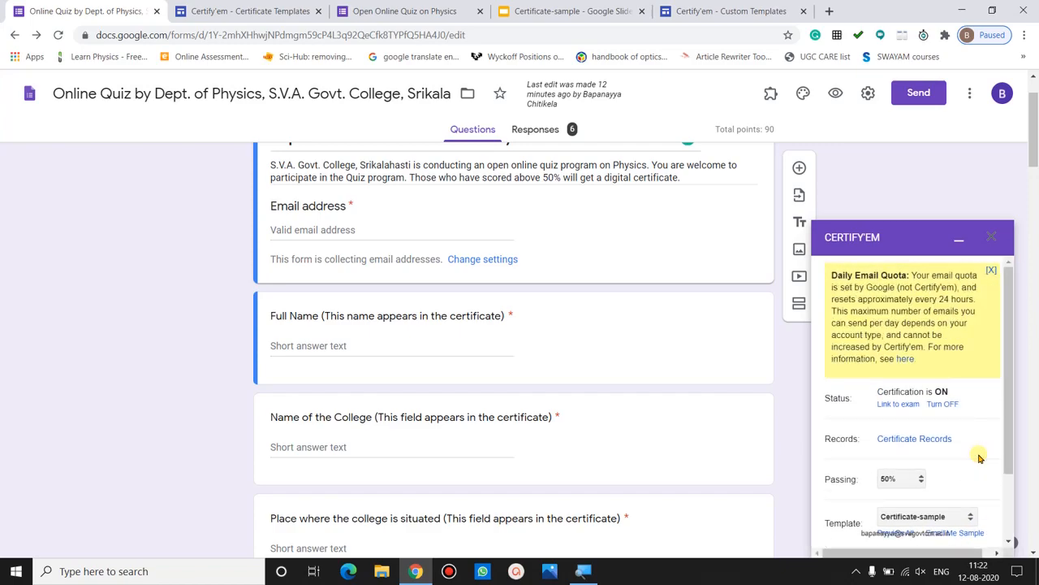
click(935, 306)
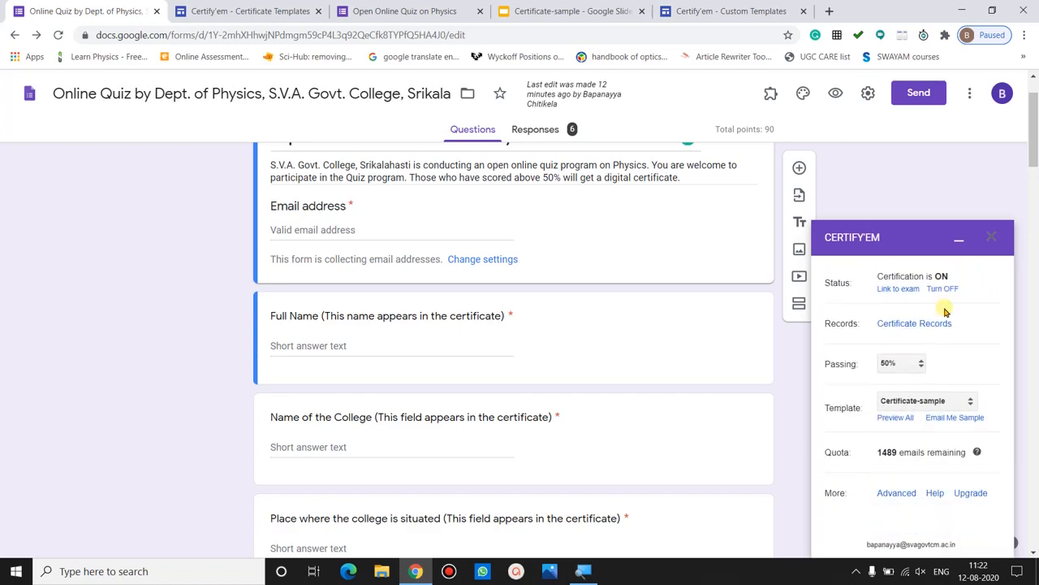
click(979, 451)
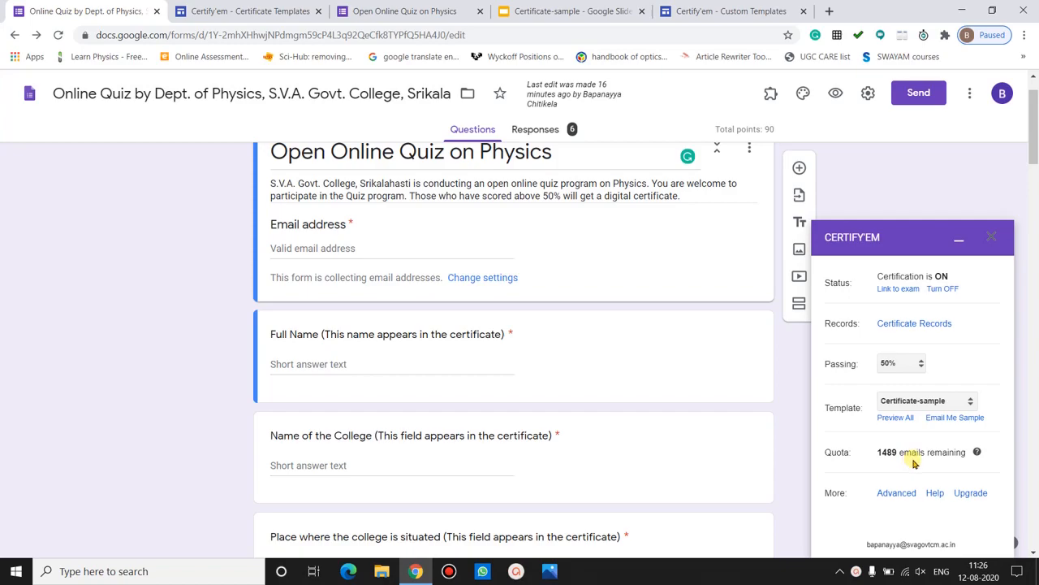
- In Certify'em advanced options, touch up the first line of the after-submission message
click(888, 495)
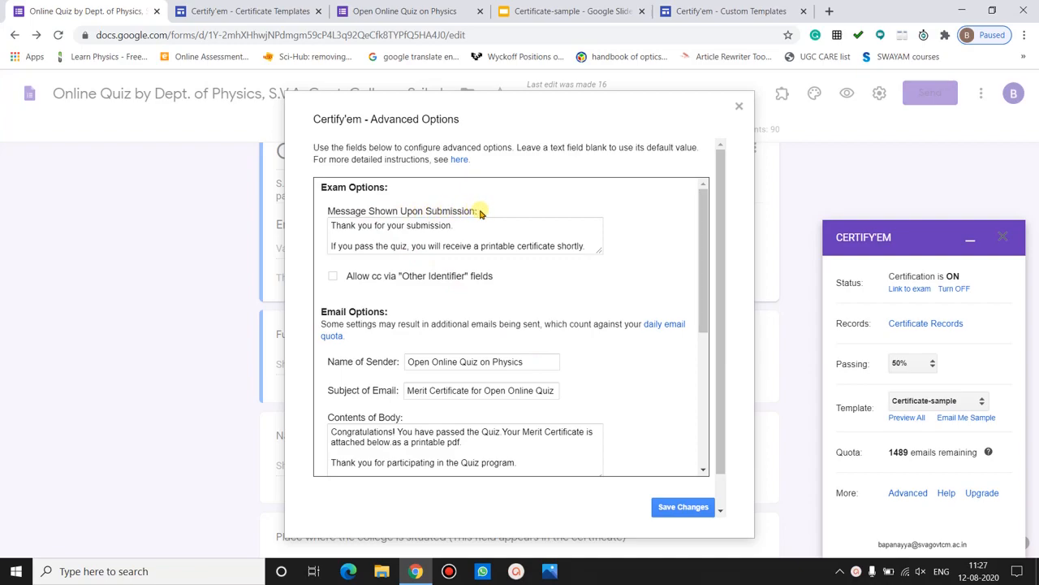
click(377, 232)
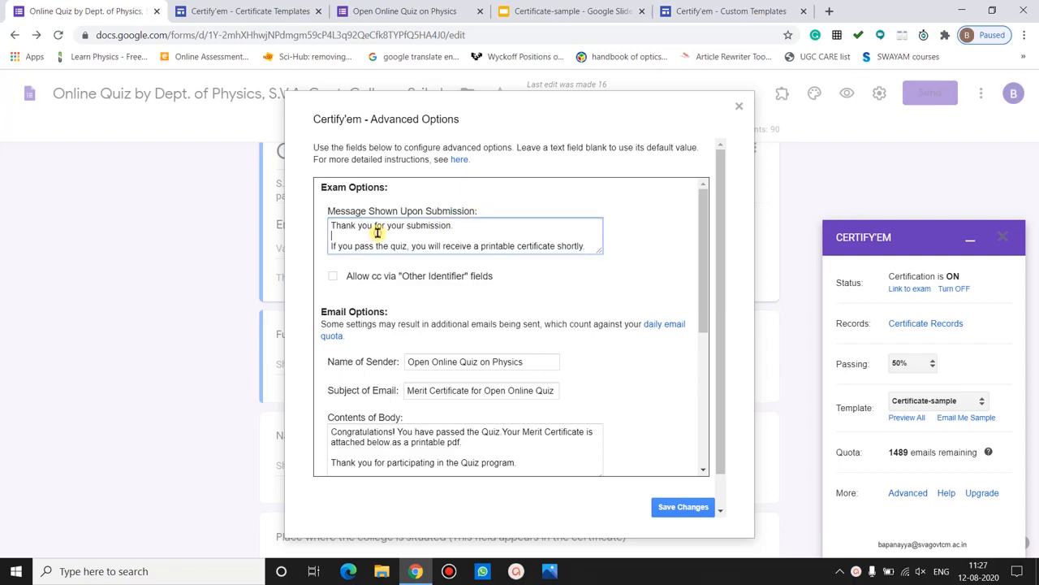
click(452, 226)
key(BackSpace)
text(.)
click(585, 246)
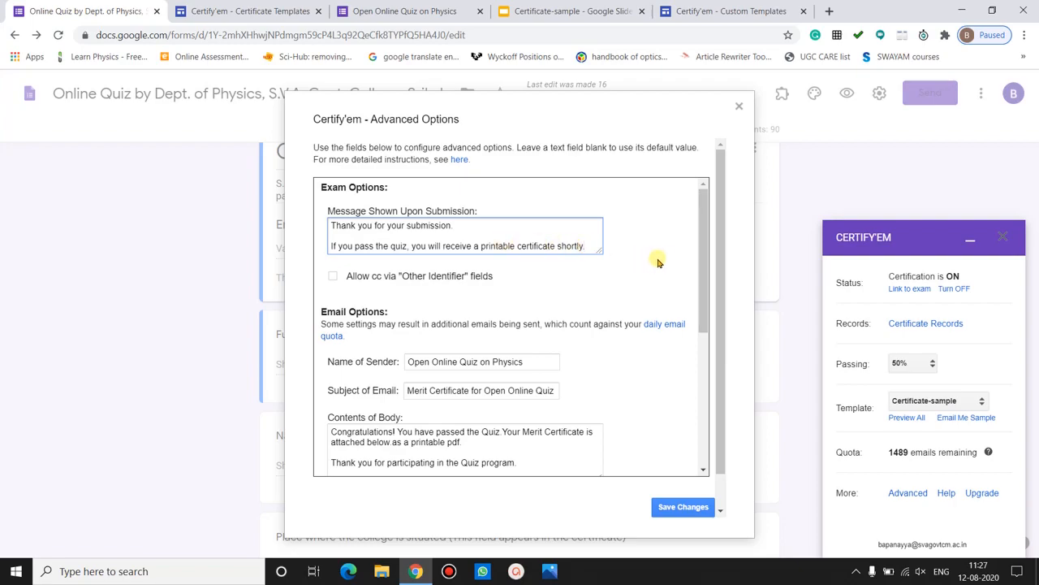
scroll(703, 270, down, 1)
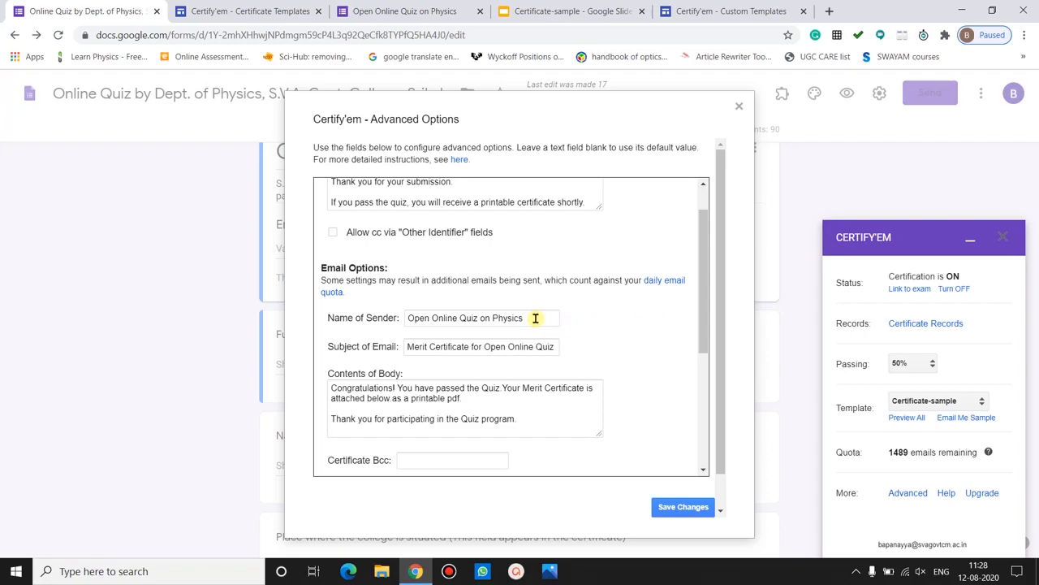
- Review sender 'Open Online Quiz on Physics', subject 'Merit Certificate for Open Online Quiz' and the message body
click(533, 318)
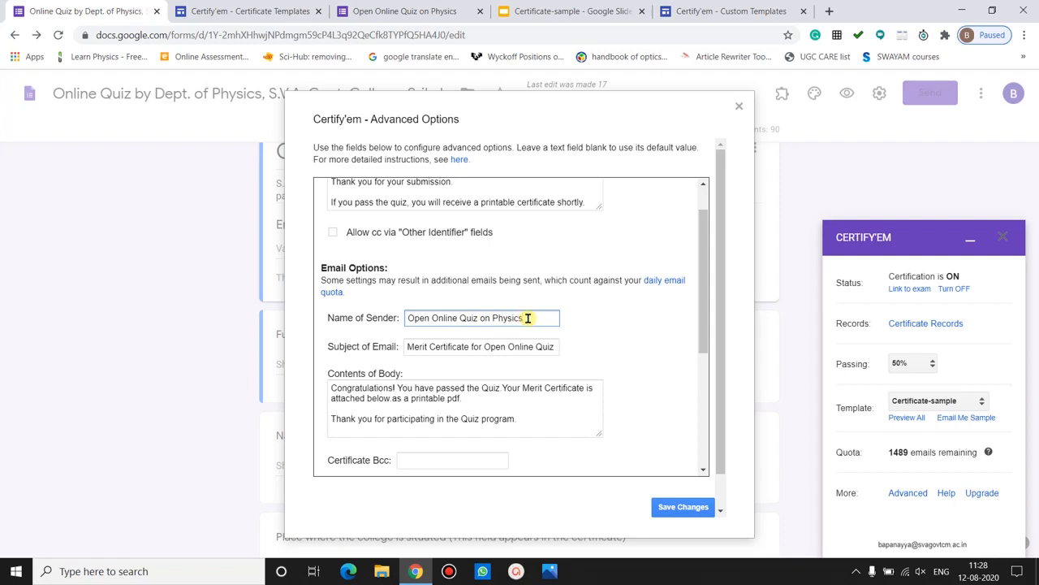
click(407, 345)
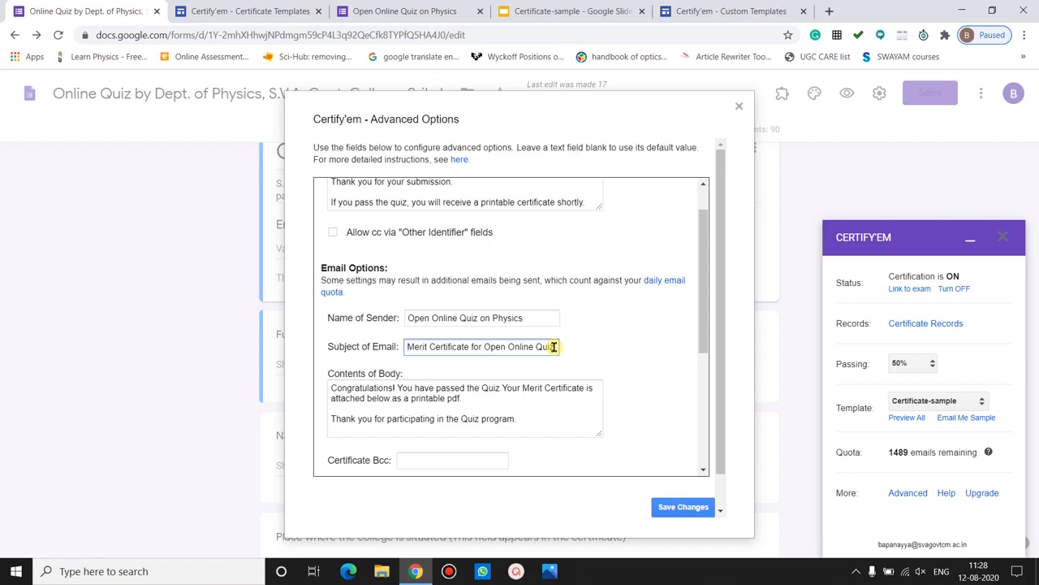
click(416, 393)
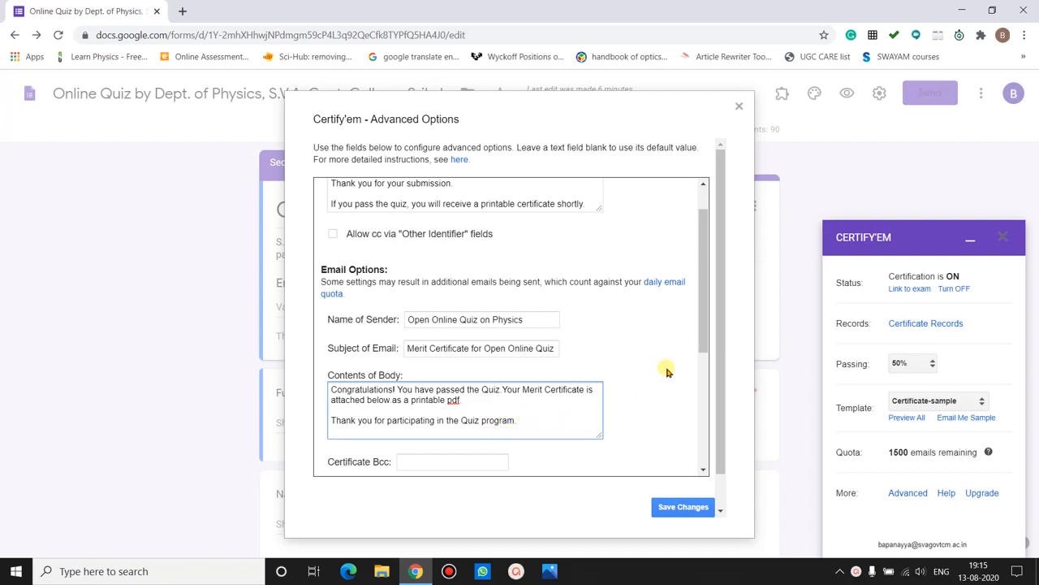
- Keep PDF format, email delivery, Calcutta timezone and DD-MM-YYYY dates under Certificate Options
scroll(705, 307, down, 1)
drag(705, 307, 701, 395)
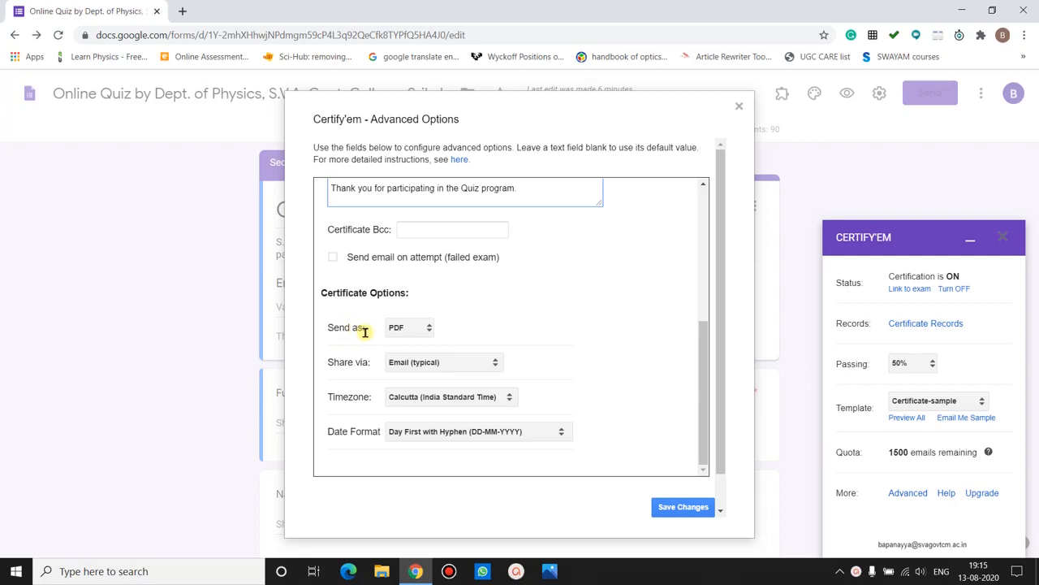
click(422, 327)
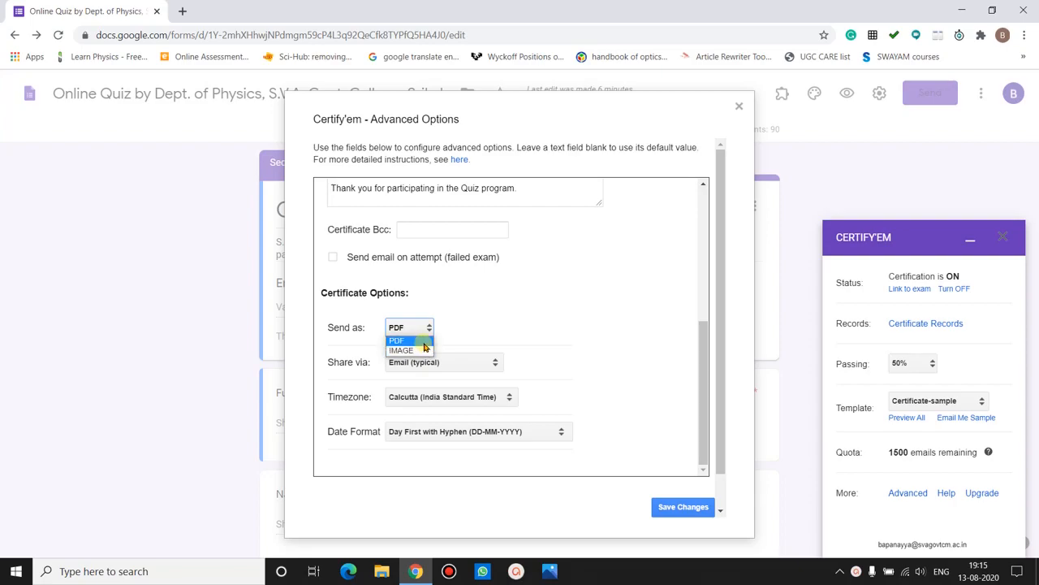
click(422, 341)
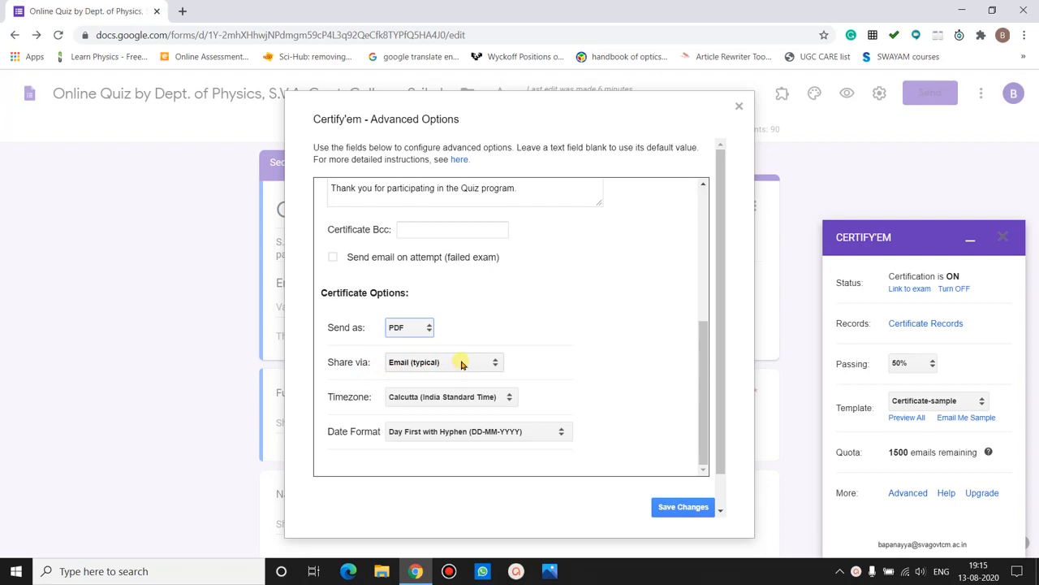
click(461, 364)
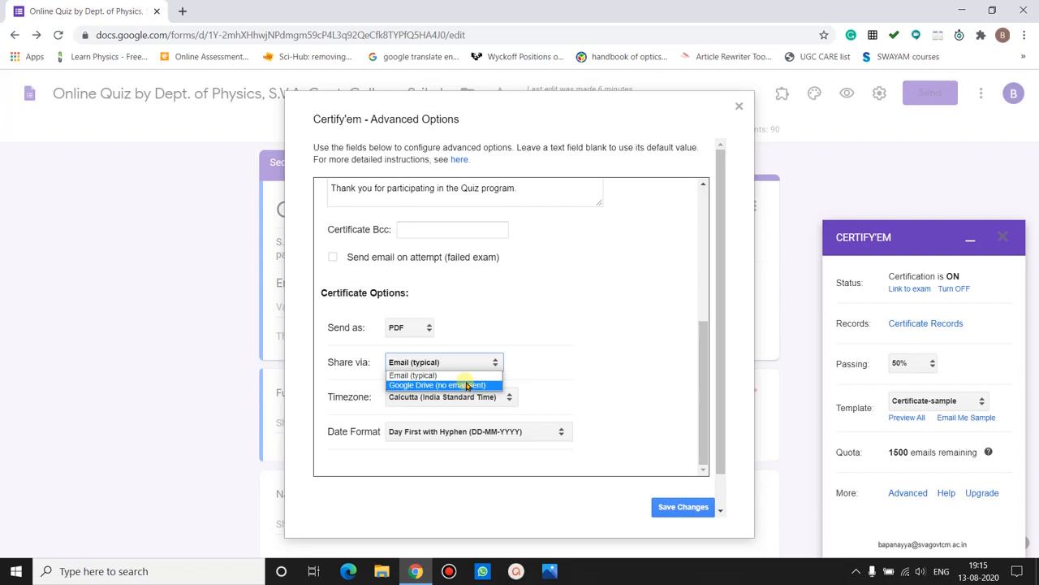
click(454, 375)
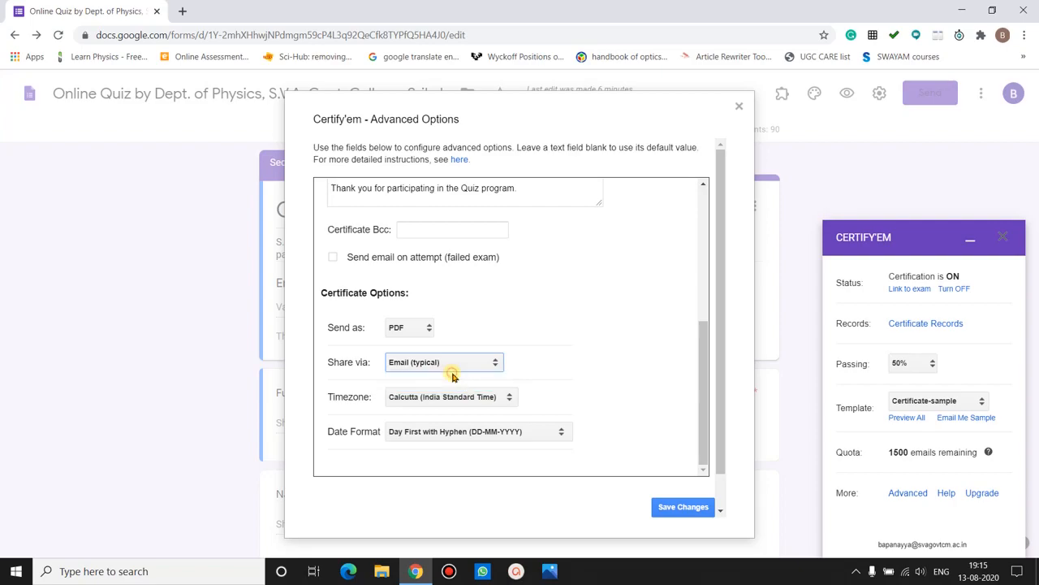
click(515, 357)
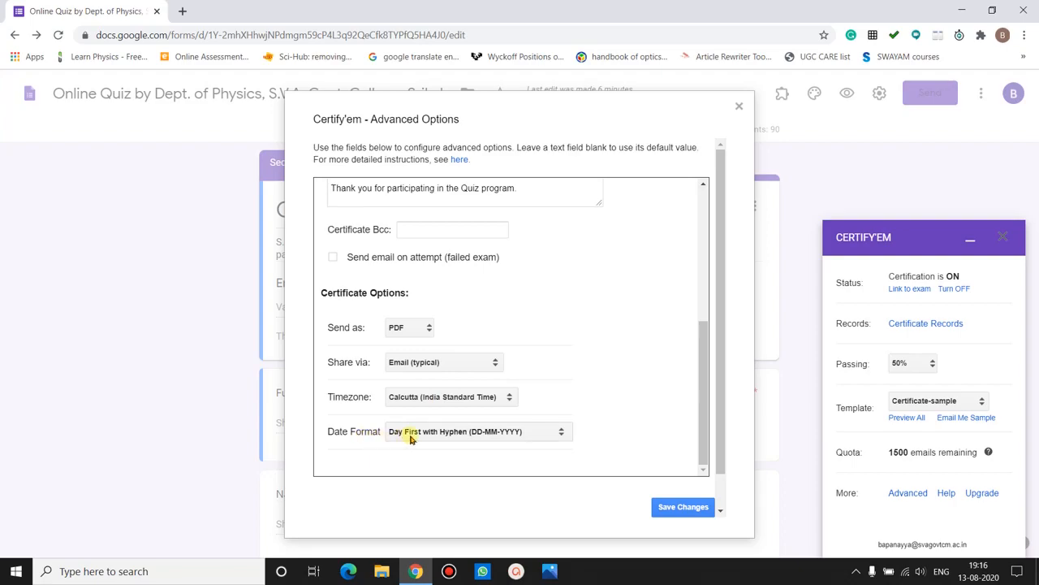
click(476, 431)
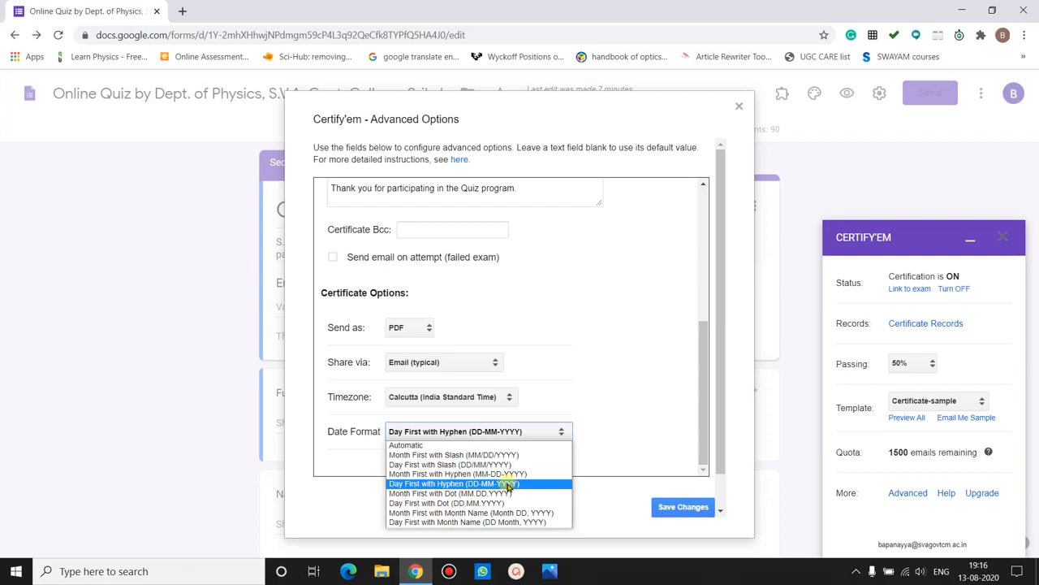
click(508, 485)
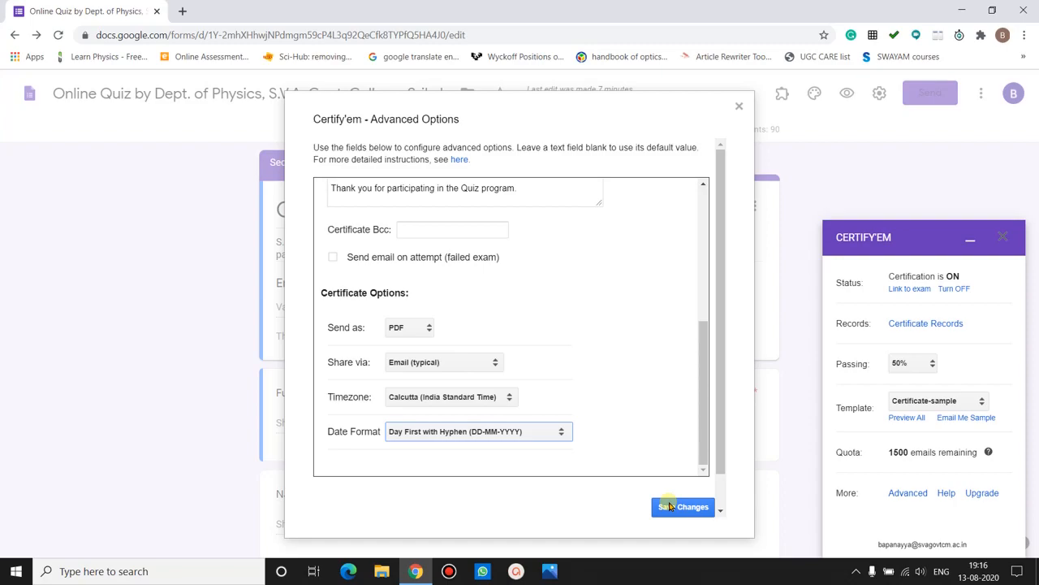
- Save the Certify'em certificate and email settings, then bring up the Send form dialog
click(670, 506)
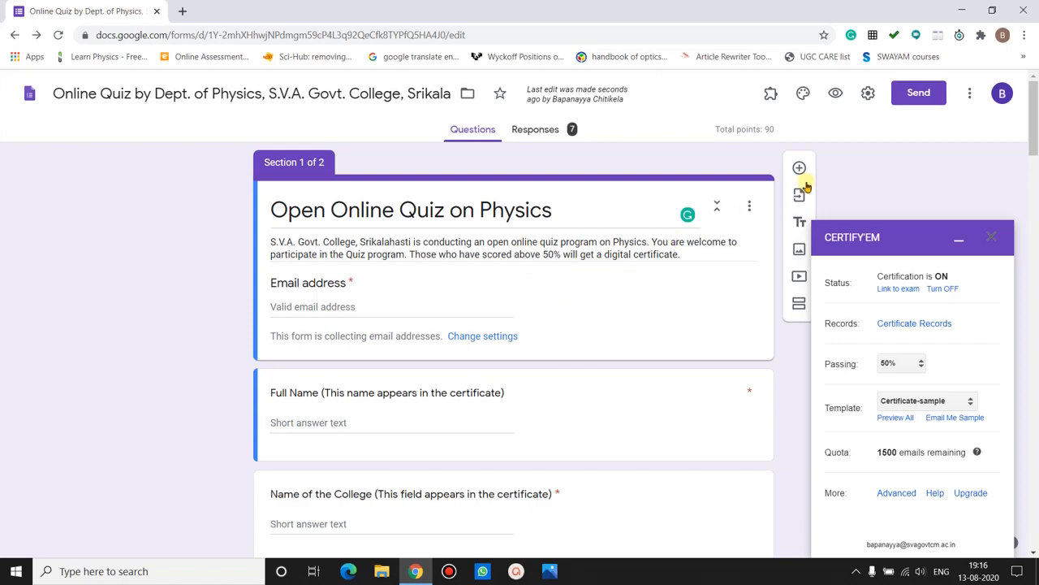
click(916, 95)
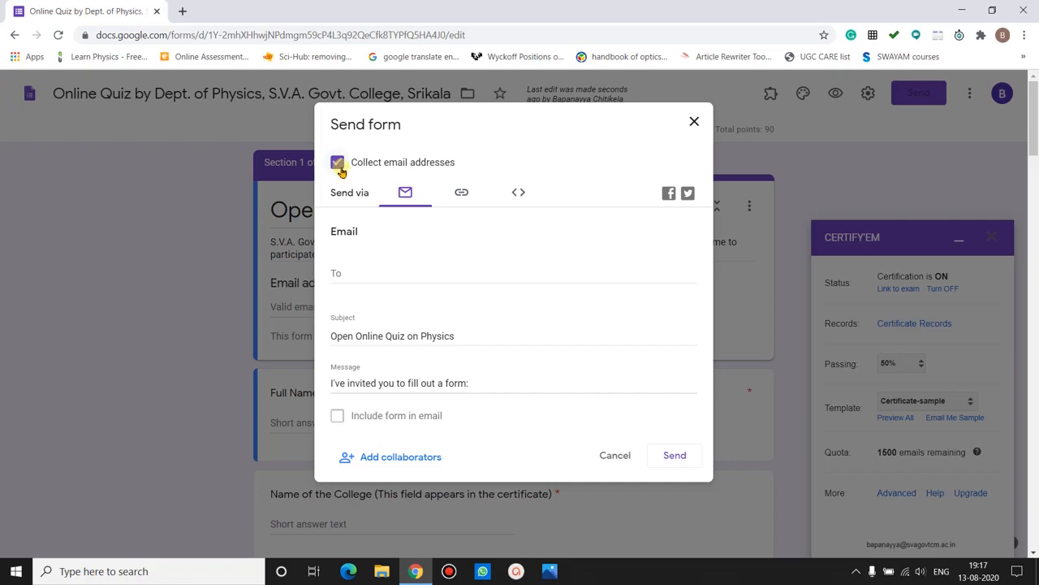
- Address the invitation to the recipient picked from the address suggestions
click(361, 268)
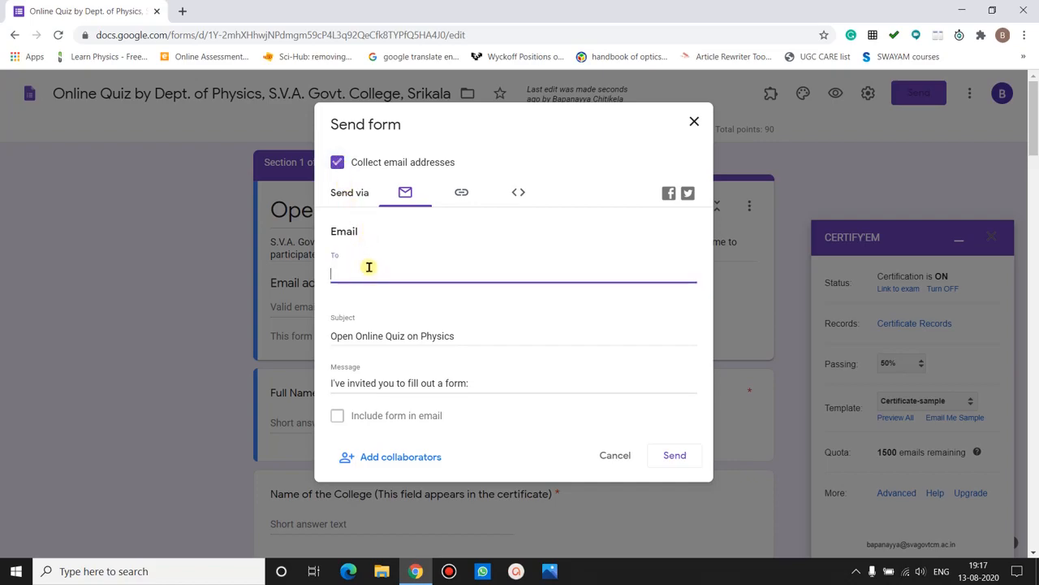
text(ba)
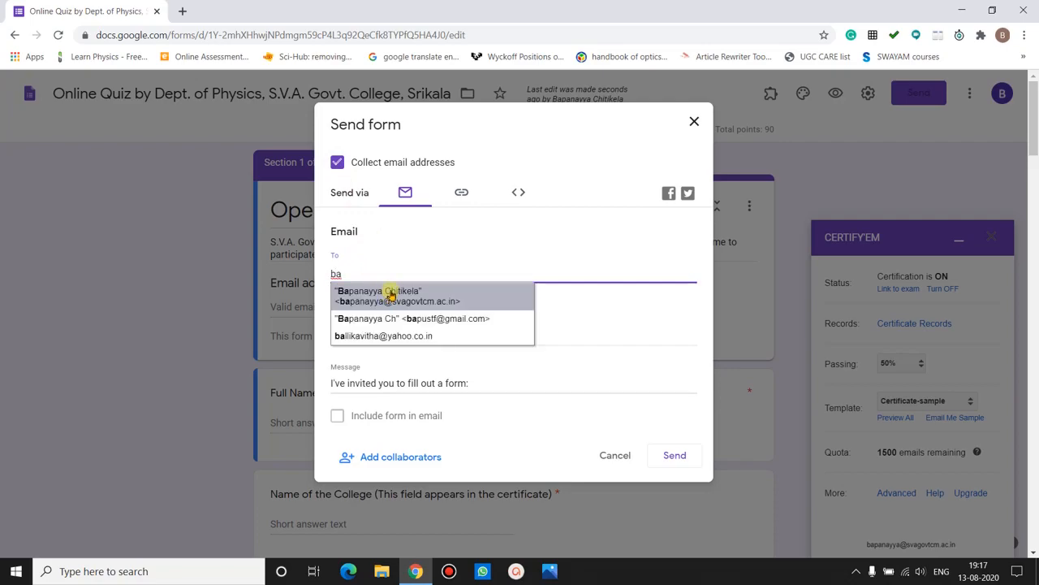
click(388, 301)
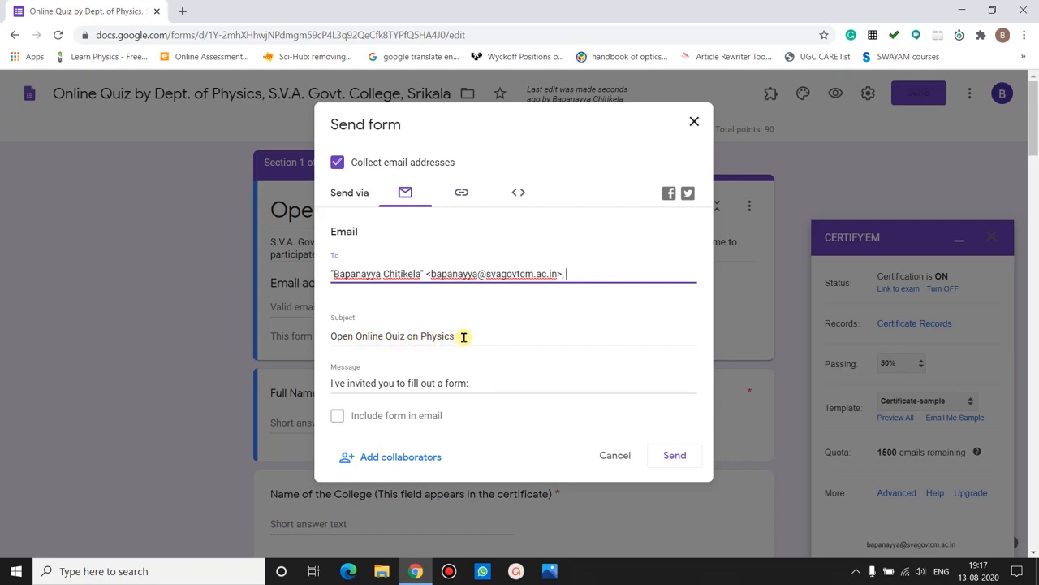
- Replace the invitation message with 'You are welcome to participate in this quiz program.'
click(482, 382)
key(ctrl+shift+Left)
key(ctrl+shift+Left)
key(ctrl+shift+Left)
key(ctrl+shift+Left)
key(ctrl+shift+Left)
key(ctrl+shift+Left)
key(ctrl+shift+Left)
key(ctrl+shift+Left)
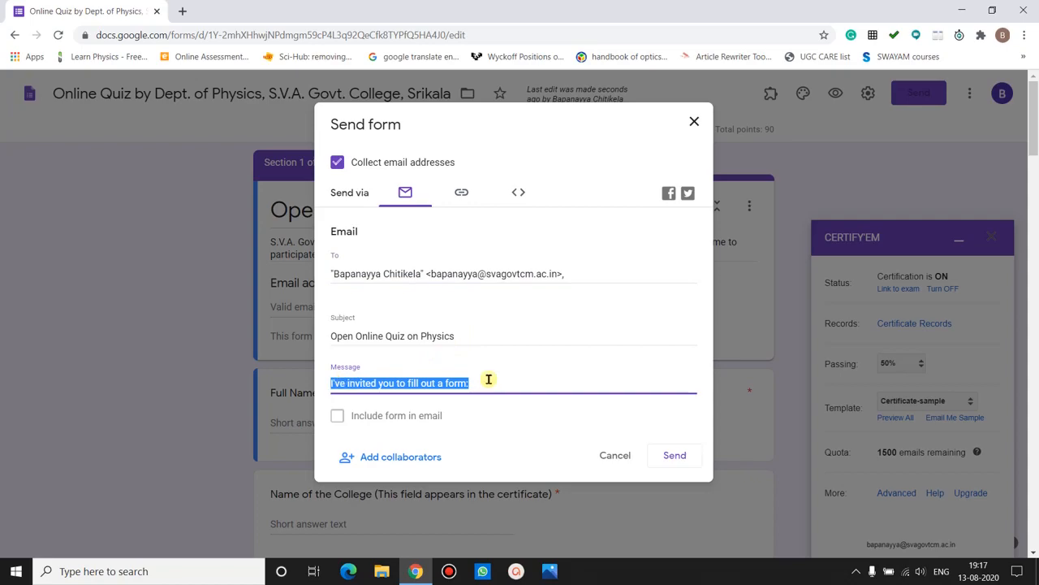
key(BackSpace)
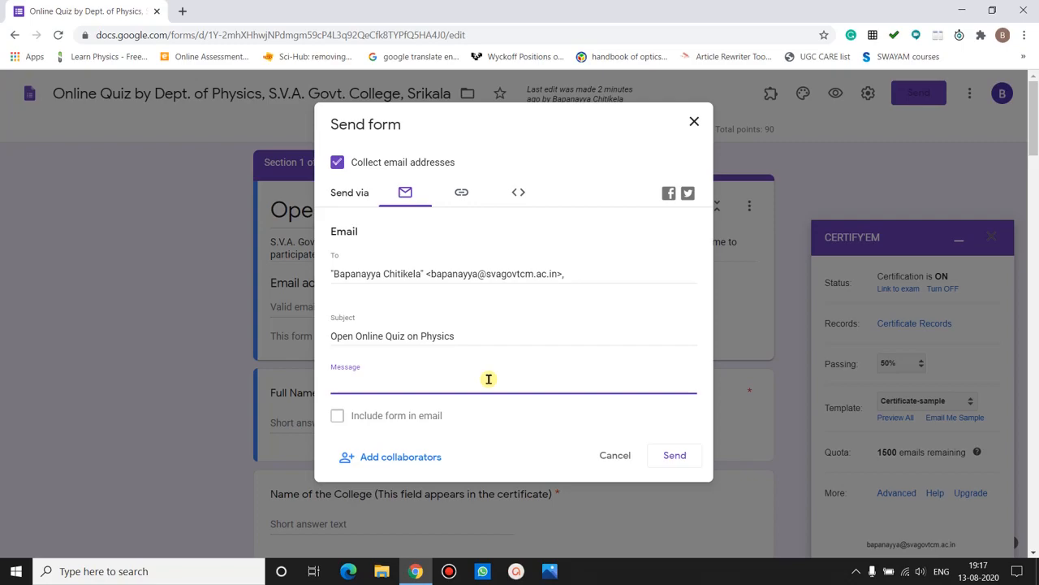
text(You are welcome to participate in the quiz program.)
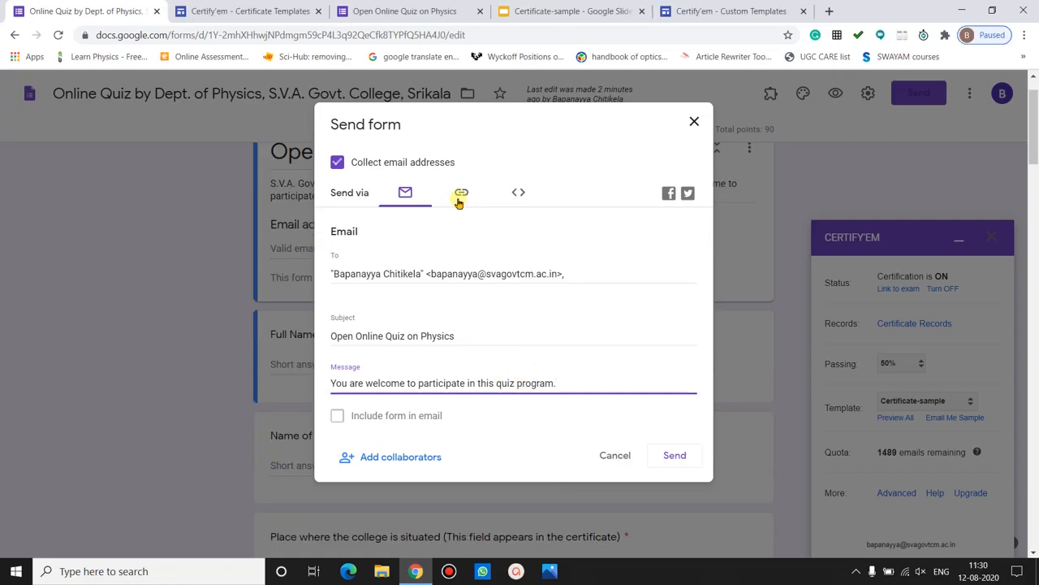
- Shorten the form's share link to forms.gle and select the iframe embed code
click(460, 193)
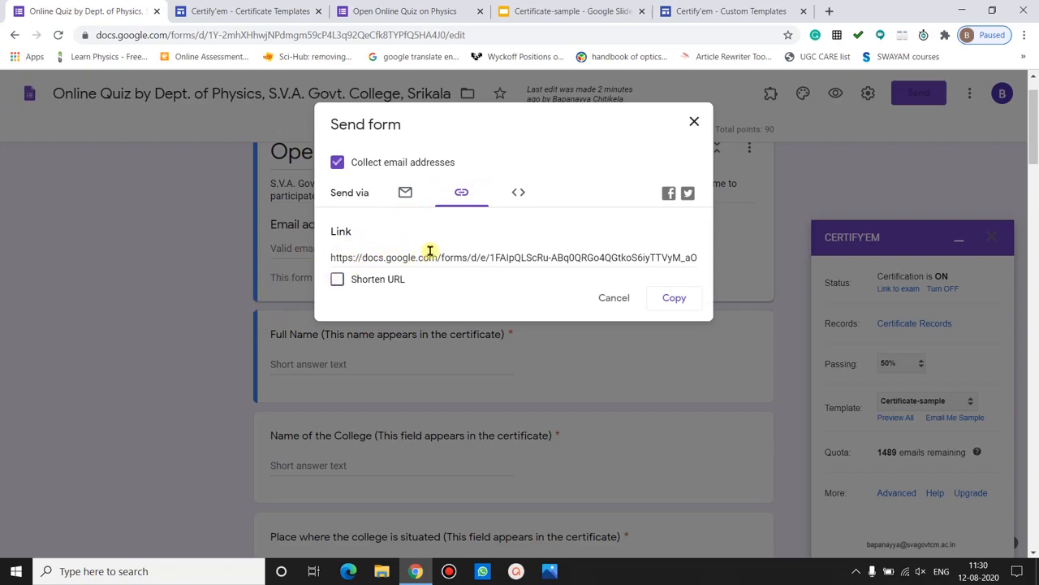
click(337, 281)
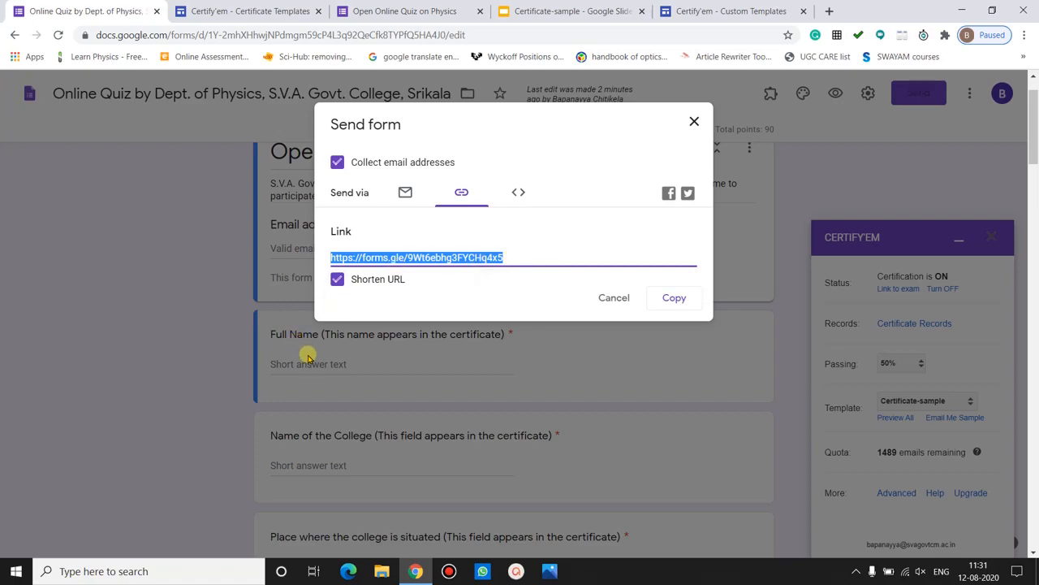
click(518, 193)
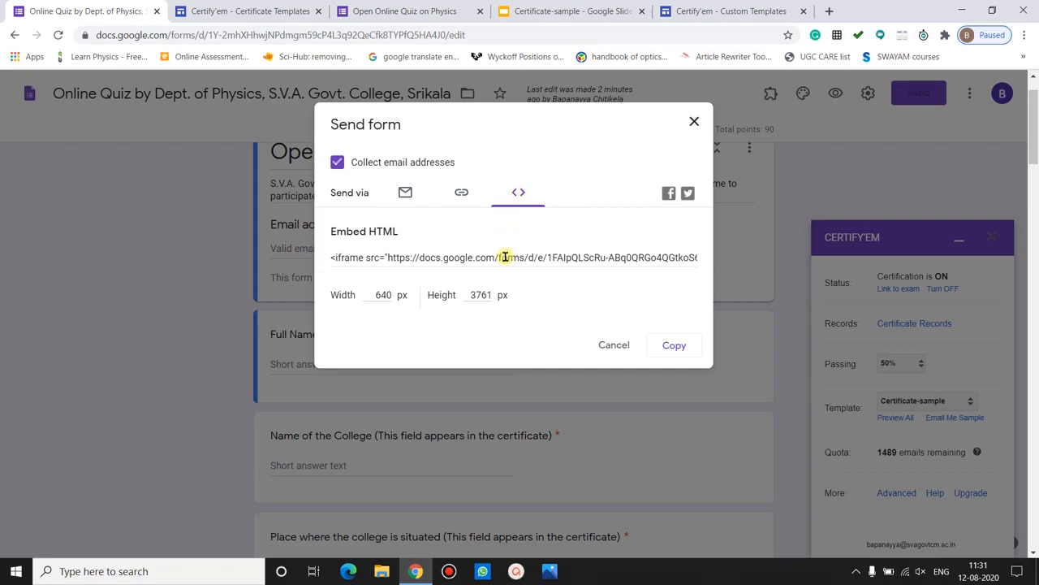
click(504, 257)
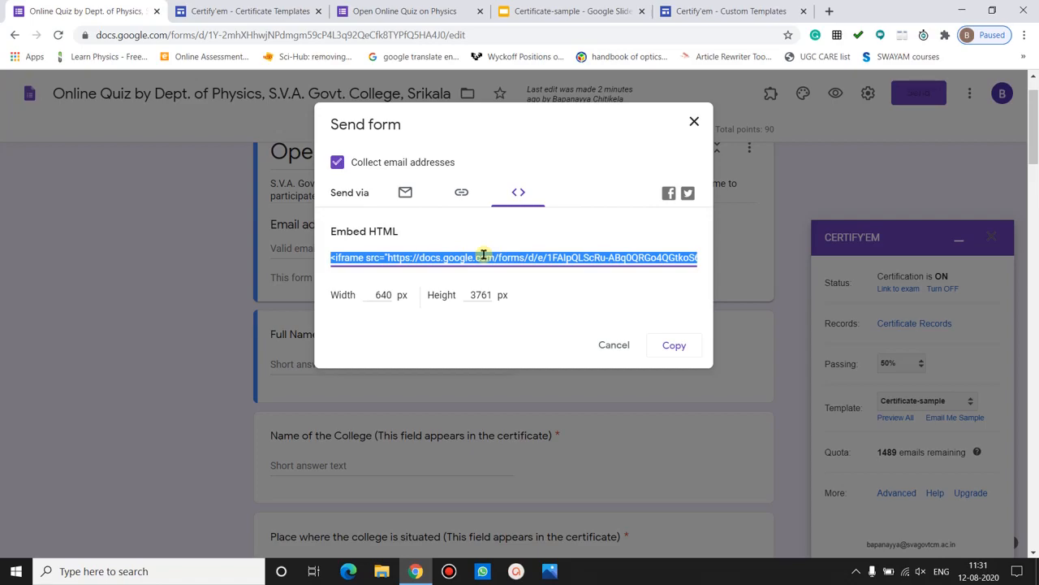
click(405, 193)
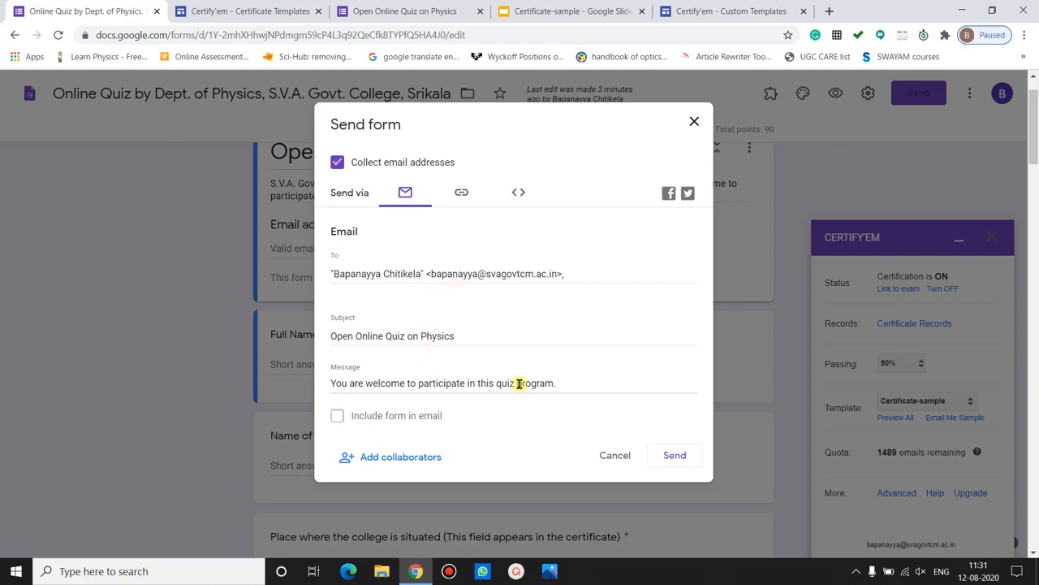
- Send the invitation, then open the 'Open Online Quiz on Physics' email in the Gmail inbox
click(673, 457)
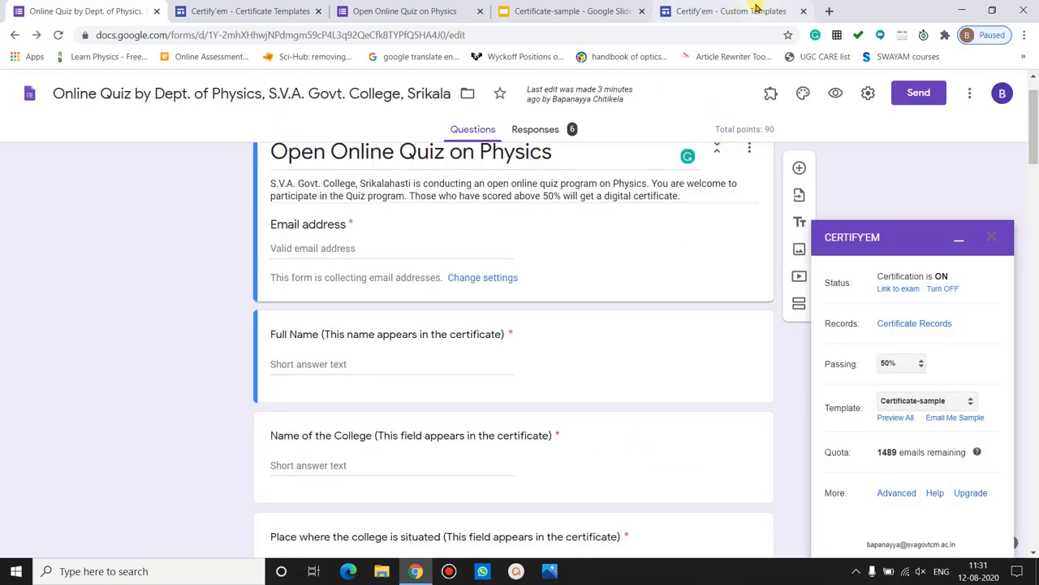
click(830, 10)
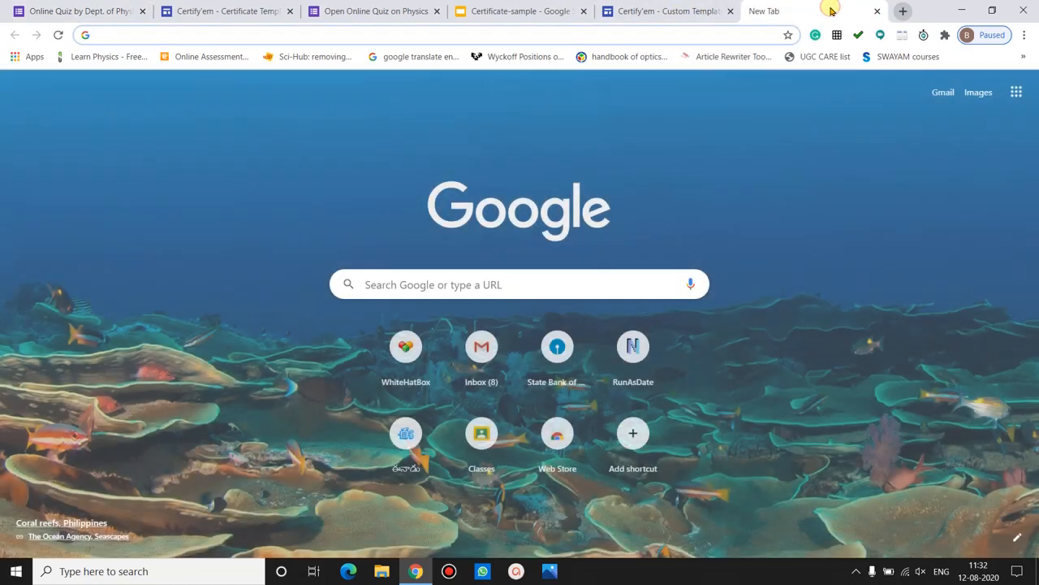
text(gmail.com)
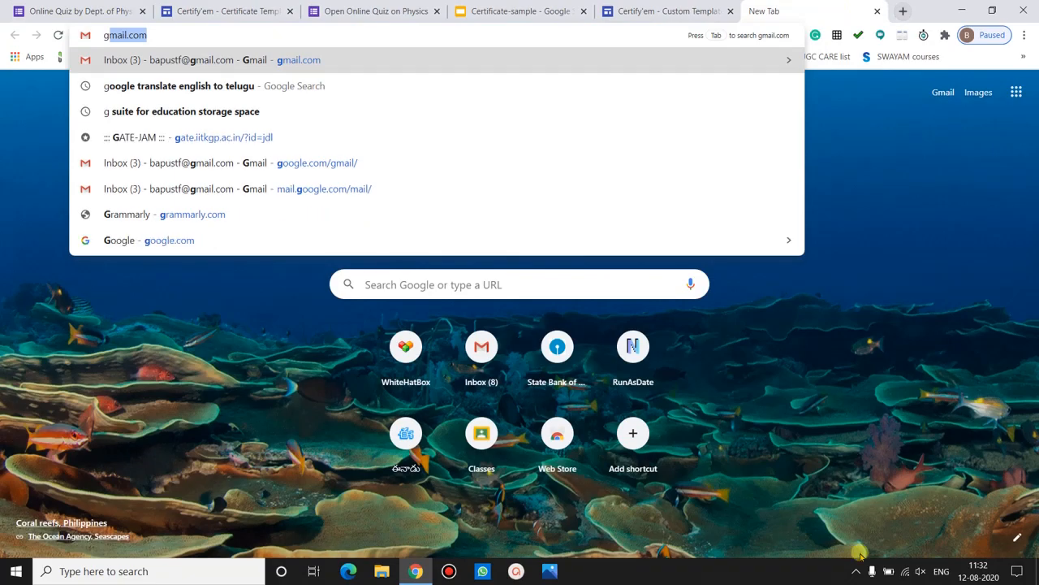
key(Return)
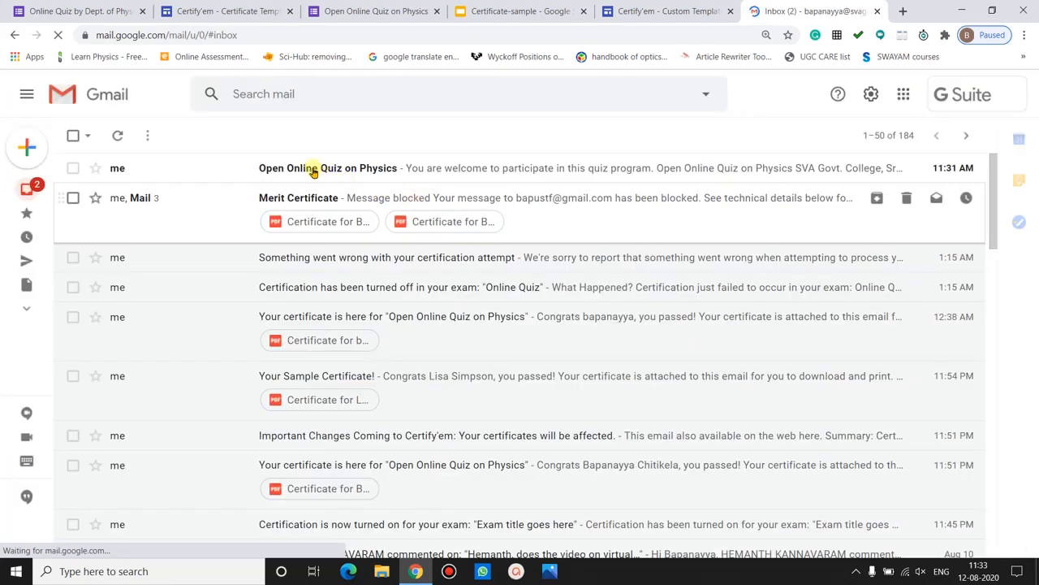
click(313, 168)
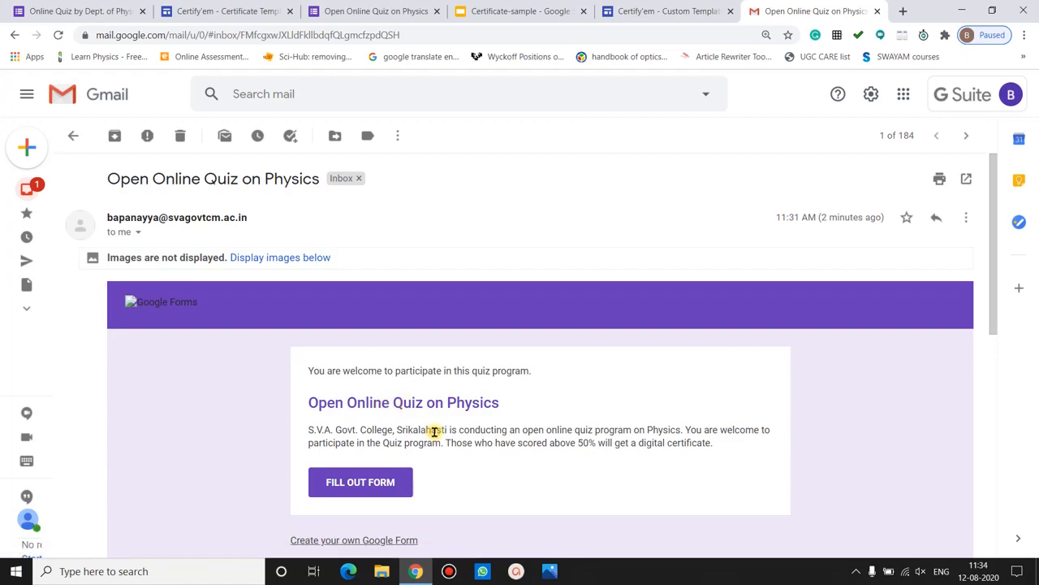
- Open the quiz from the email and enter the respondent's email, full name, college and place
click(357, 483)
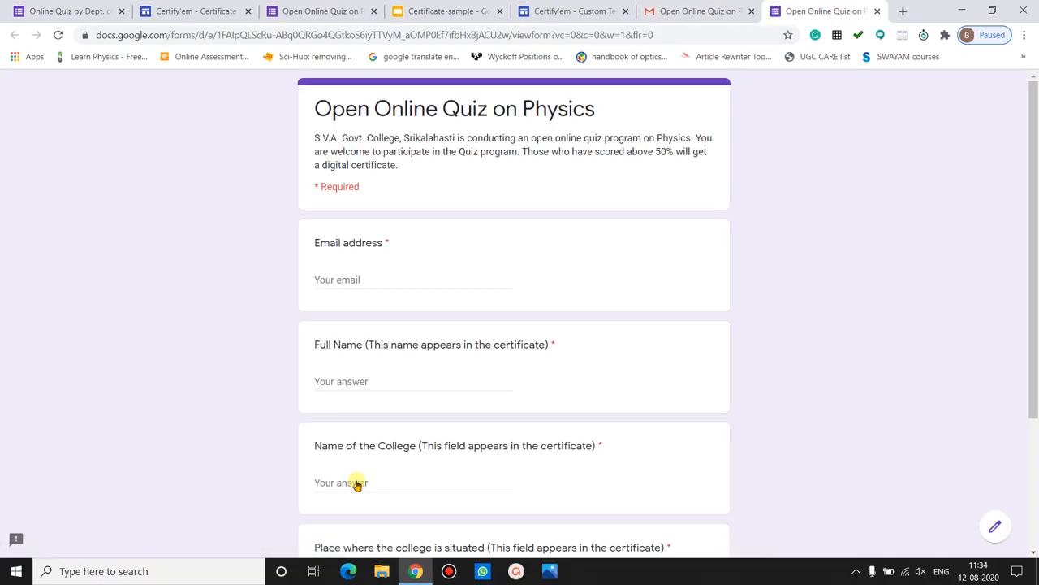
click(357, 277)
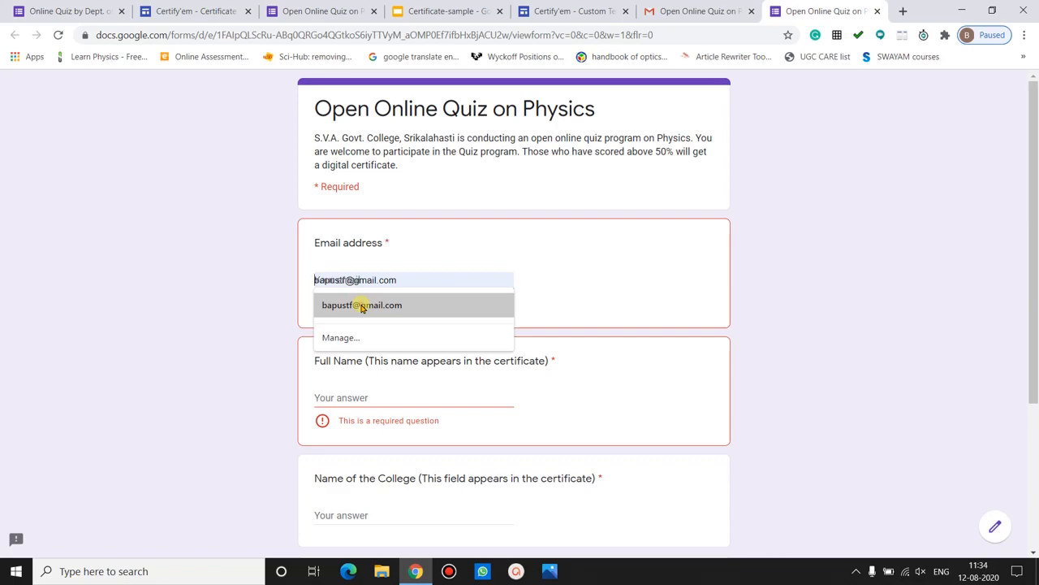
click(362, 305)
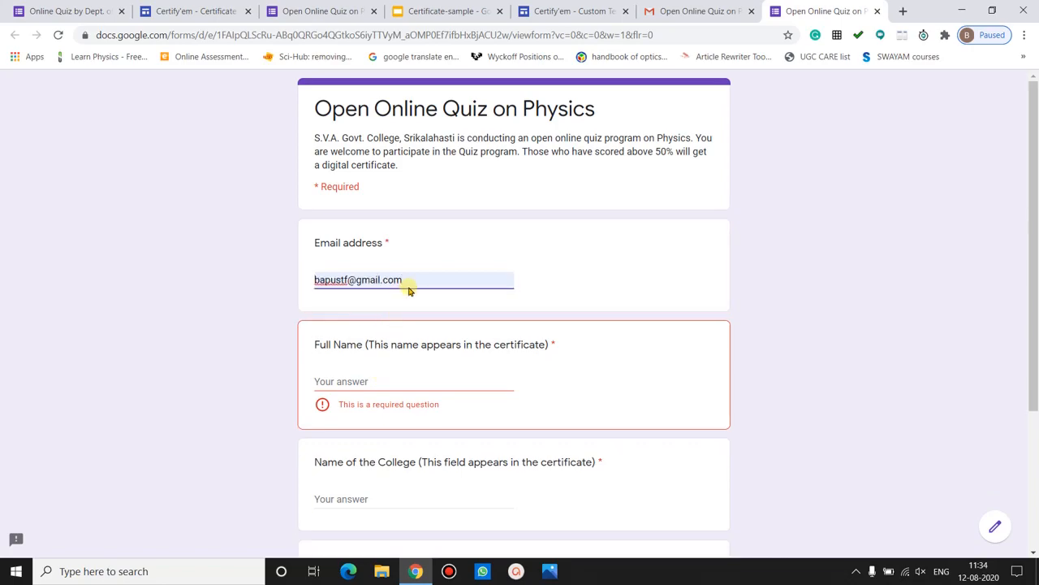
drag(409, 289, 309, 281)
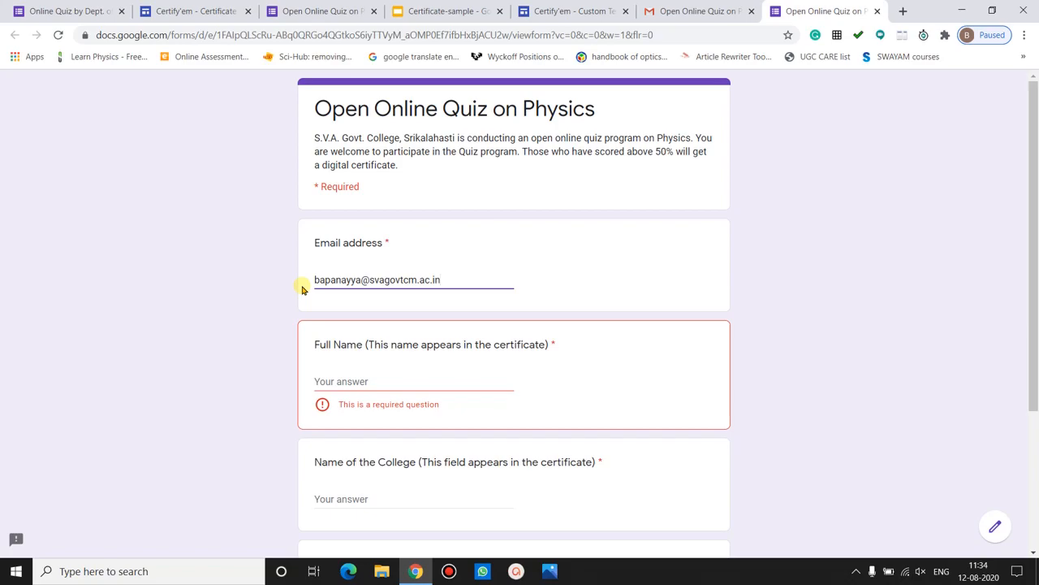
click(349, 380)
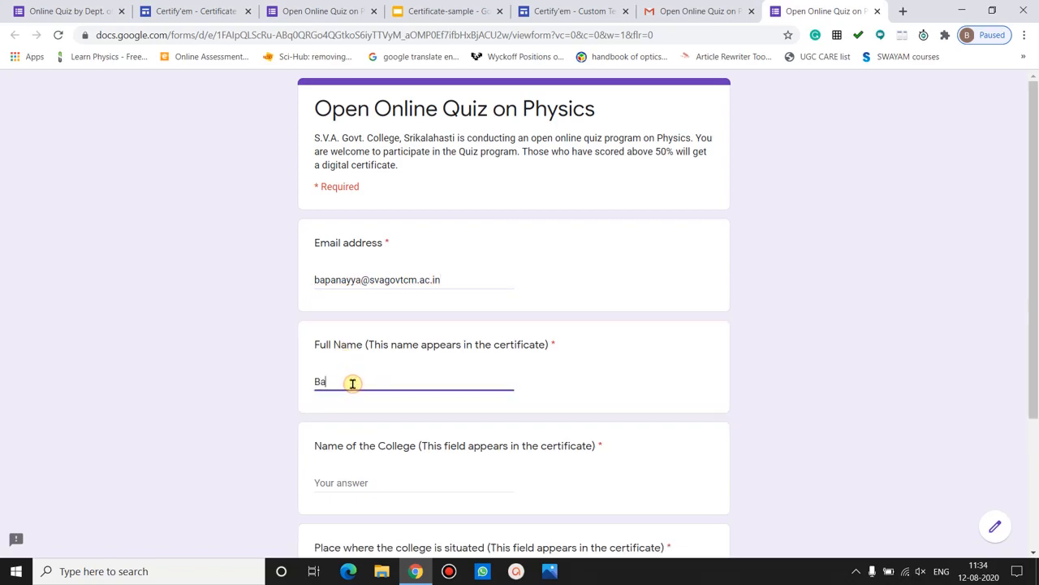
key(Tab)
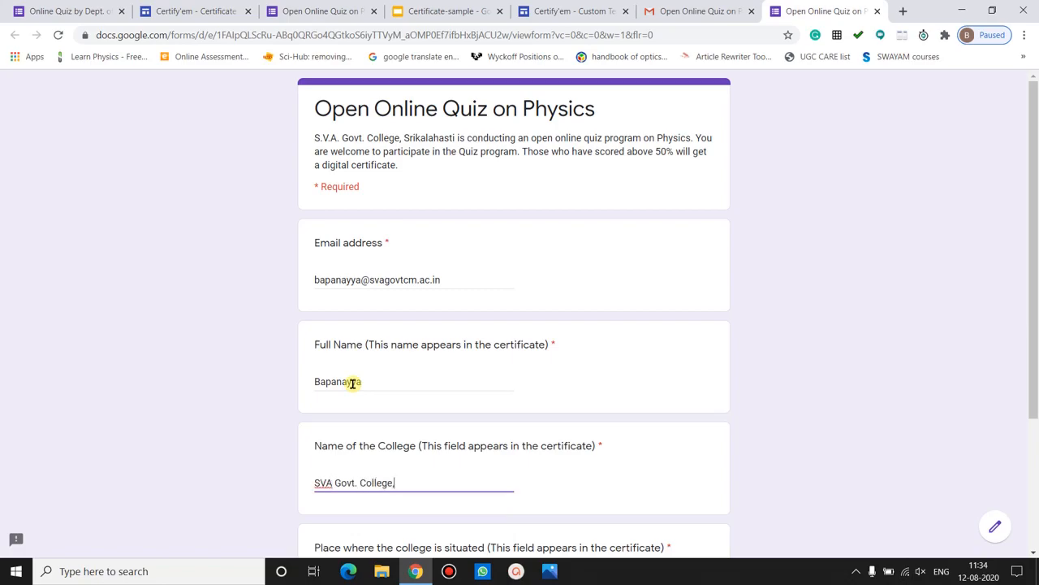
key(Tab)
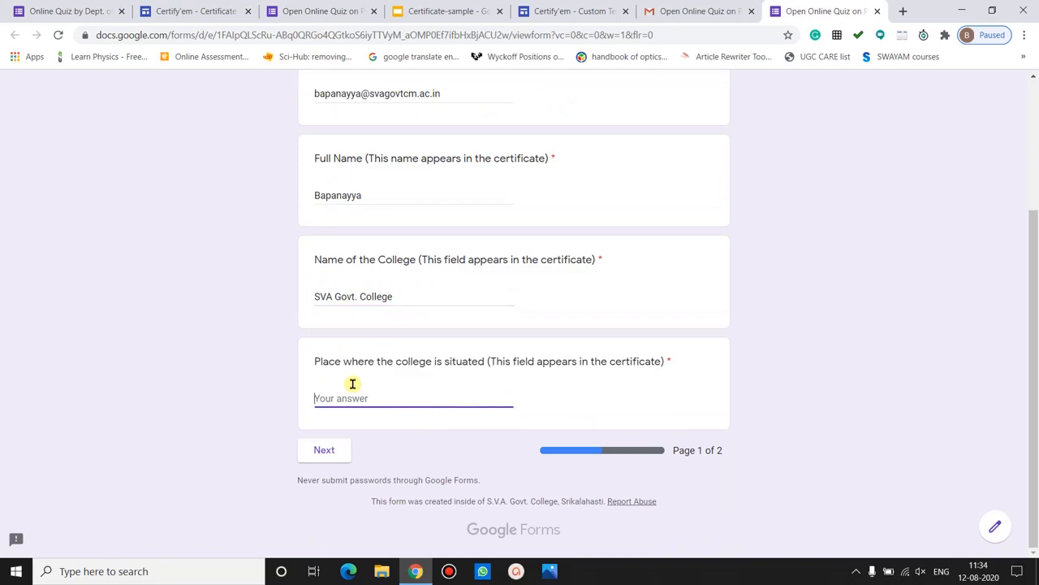
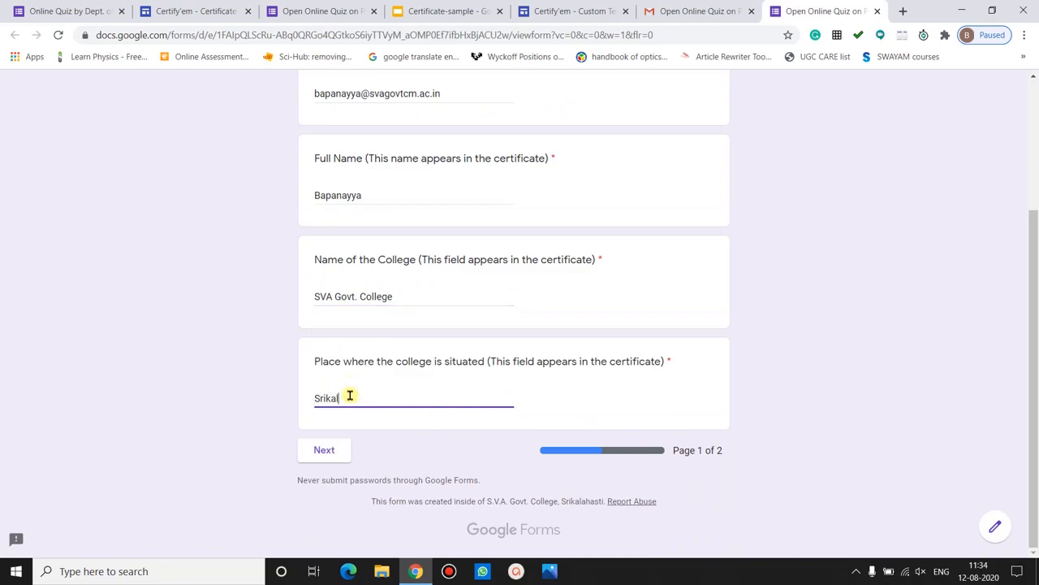
- Answer Blue, Dispersion and Newton's third law, and match the five colours to Apple, orange, egg and grapes
click(332, 448)
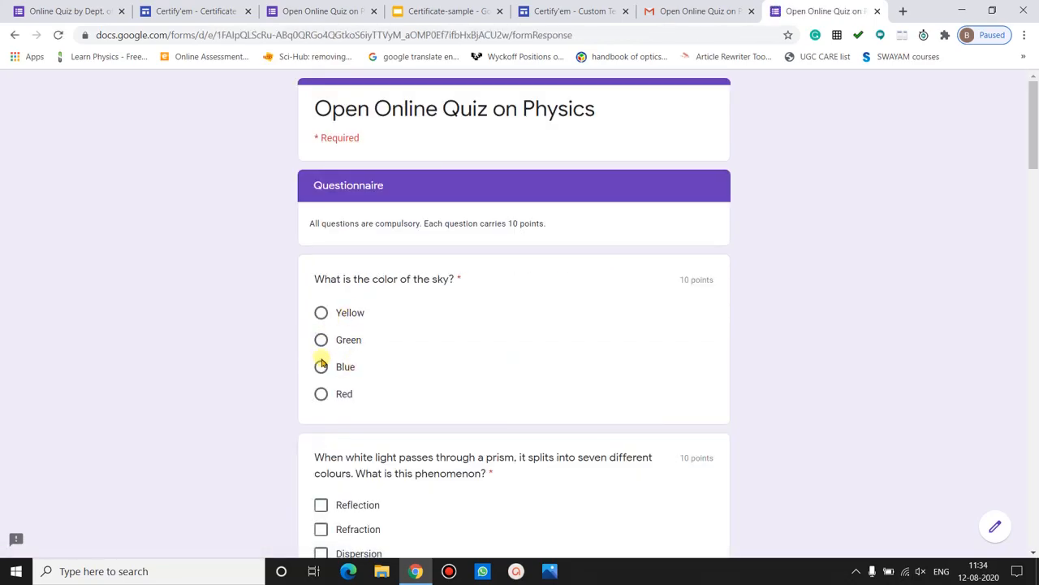
click(321, 367)
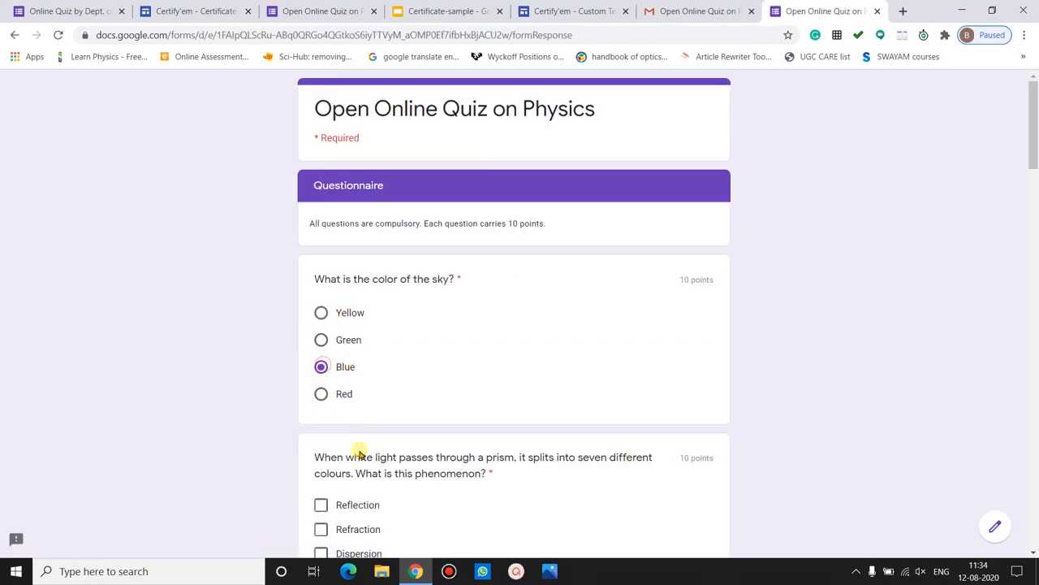
click(320, 553)
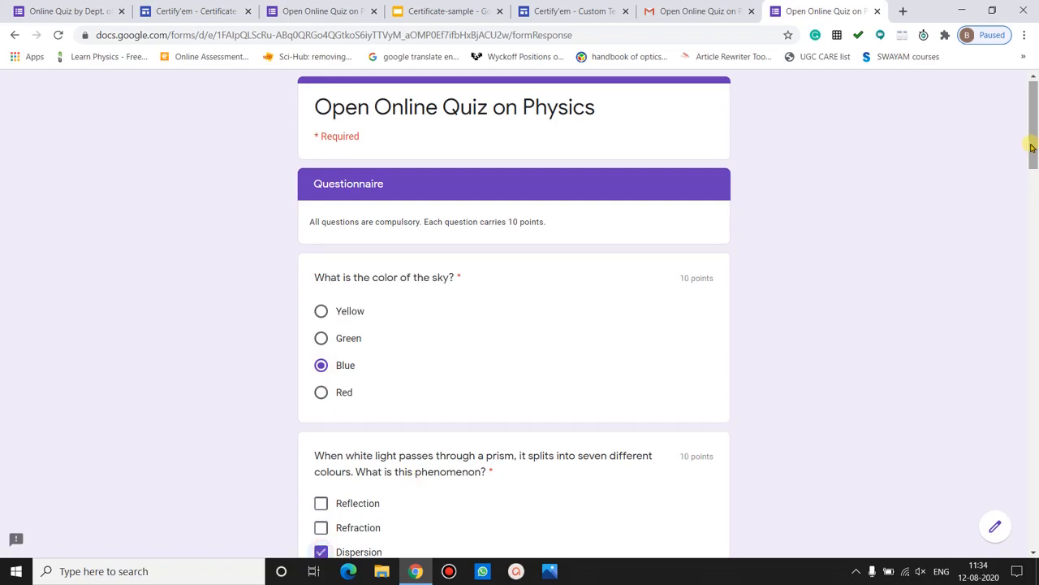
scroll(1009, 204, down, 5)
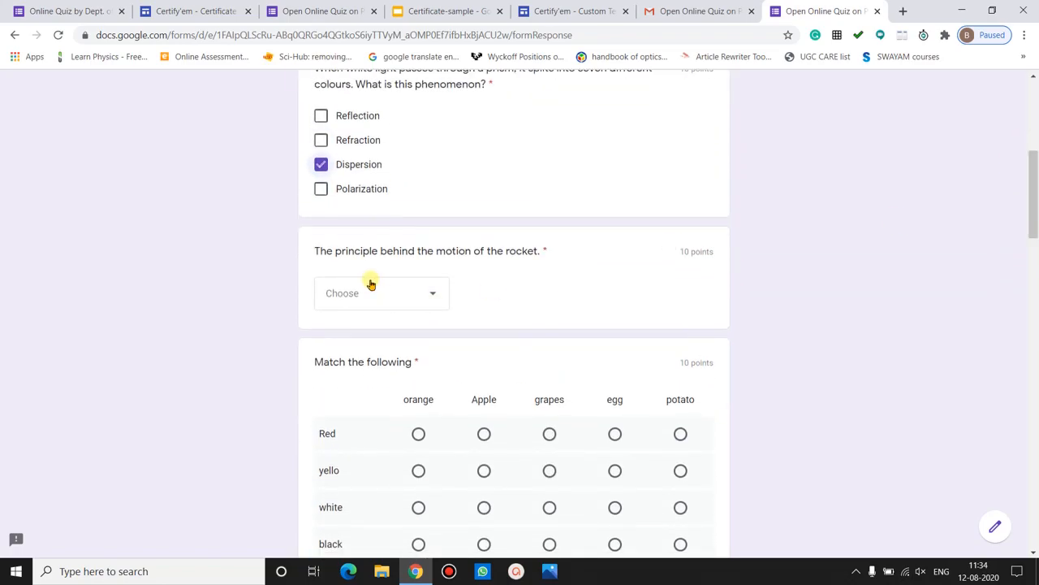
click(366, 284)
click(375, 401)
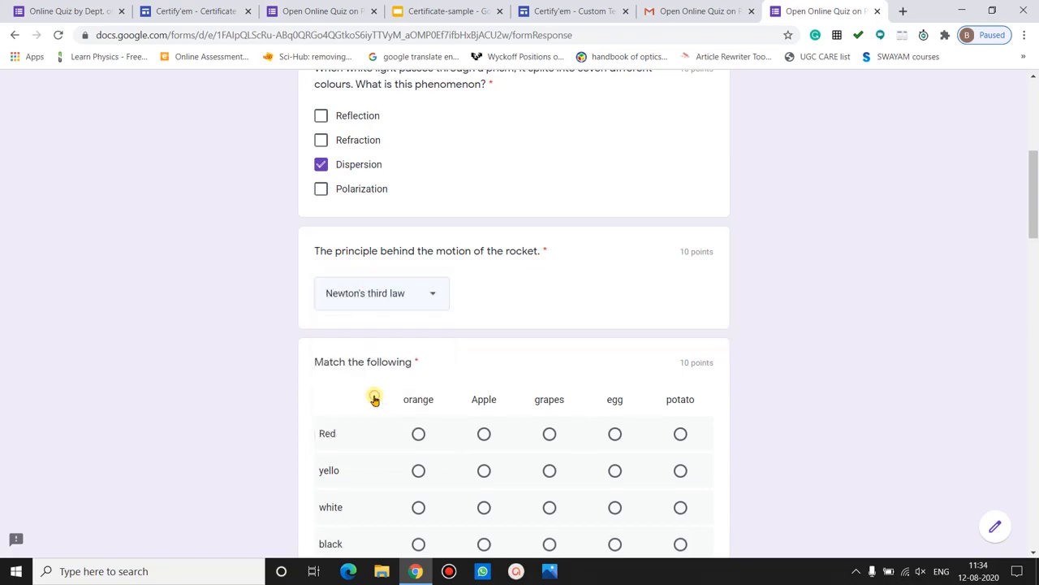
drag(1030, 196, 998, 225)
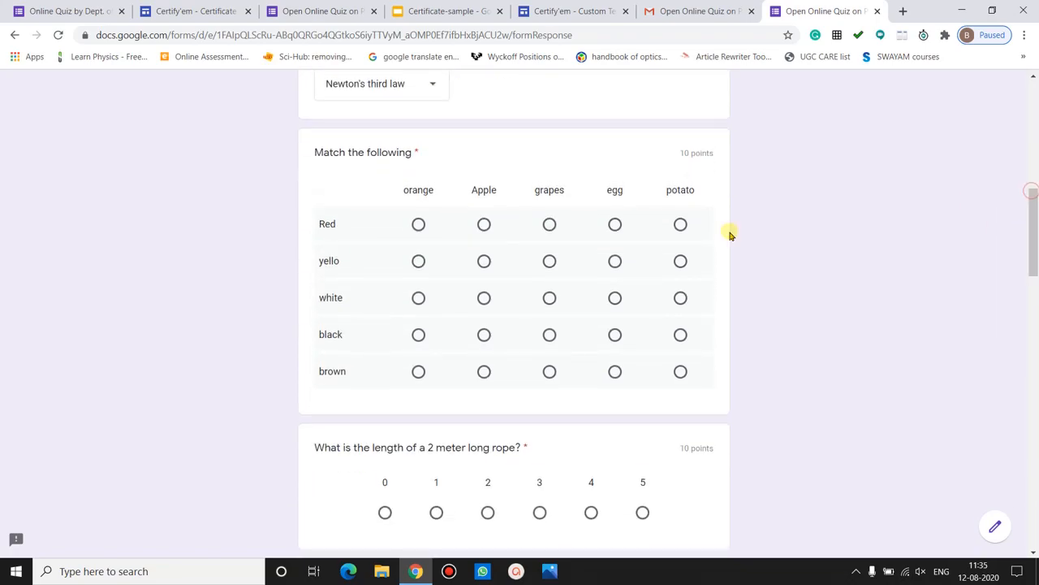
click(484, 228)
click(418, 260)
click(615, 298)
click(549, 336)
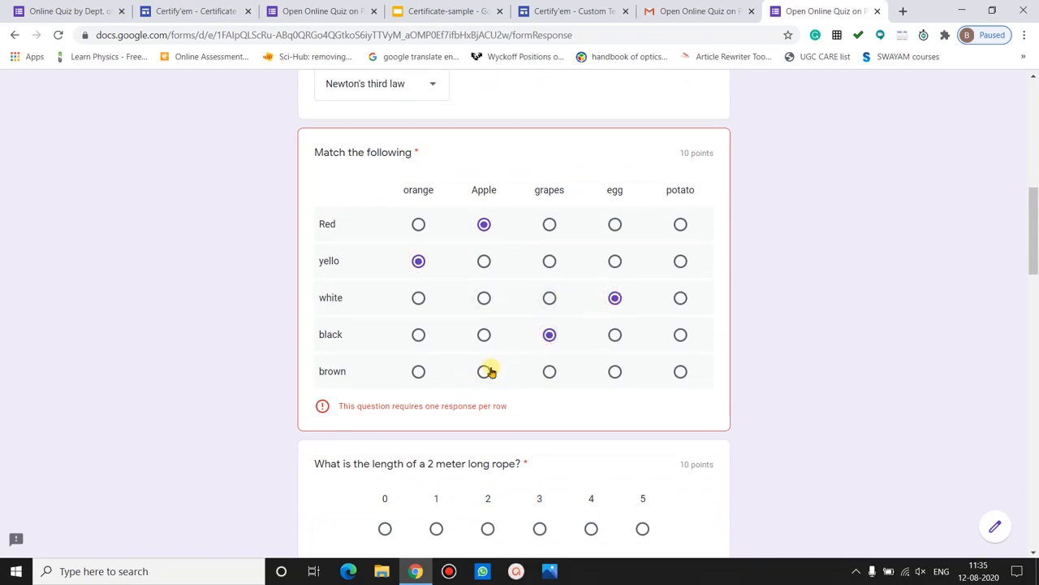
click(484, 372)
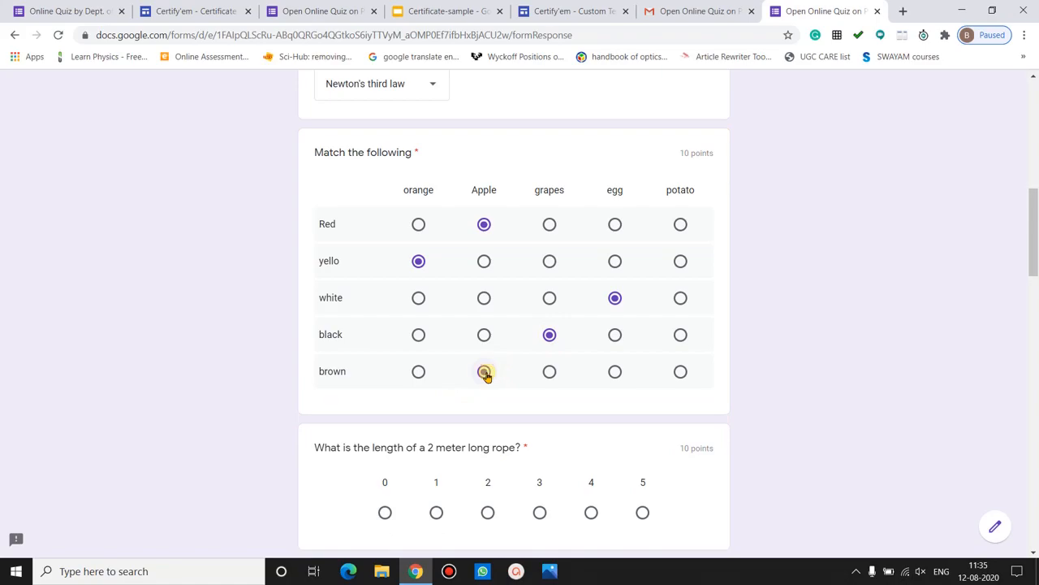
- Answer rope length 2, bicycle, 07-08-2020, F = ma and a² + b² + 2ab, then submit
drag(1033, 232, 1032, 279)
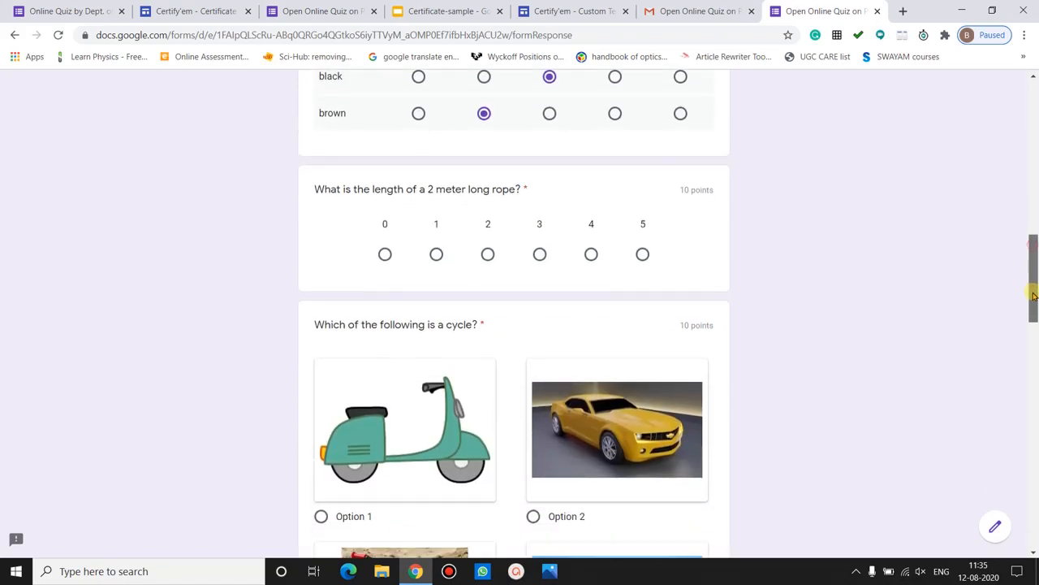
click(437, 267)
click(487, 267)
drag(1032, 274, 1033, 338)
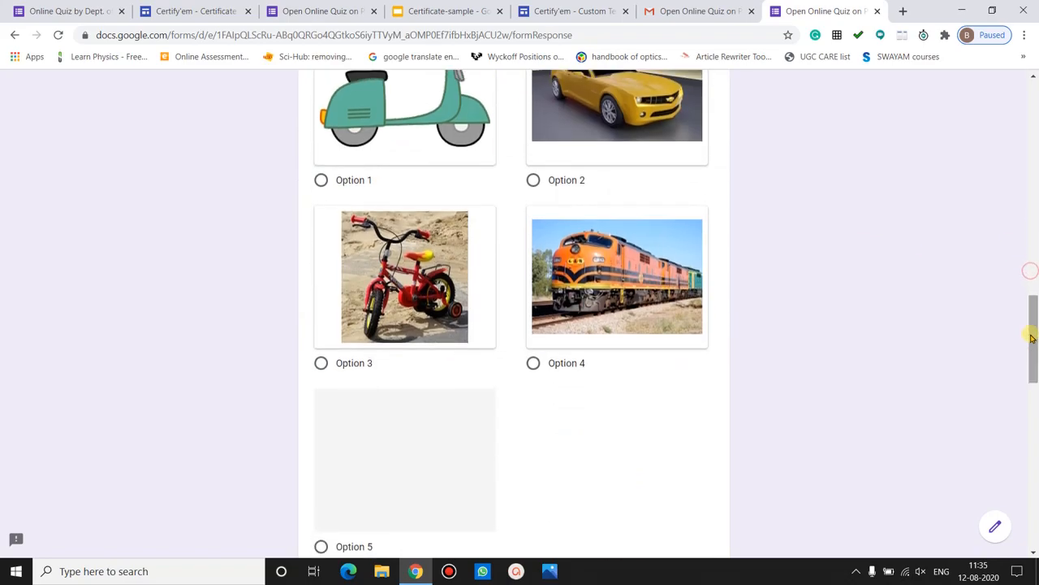
click(320, 365)
drag(1032, 301, 1035, 391)
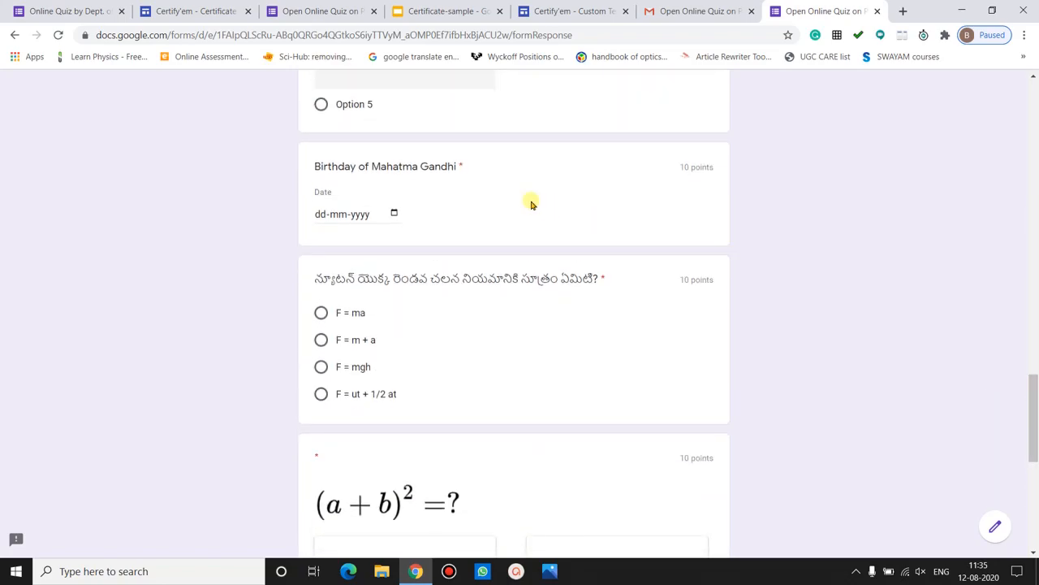
click(394, 213)
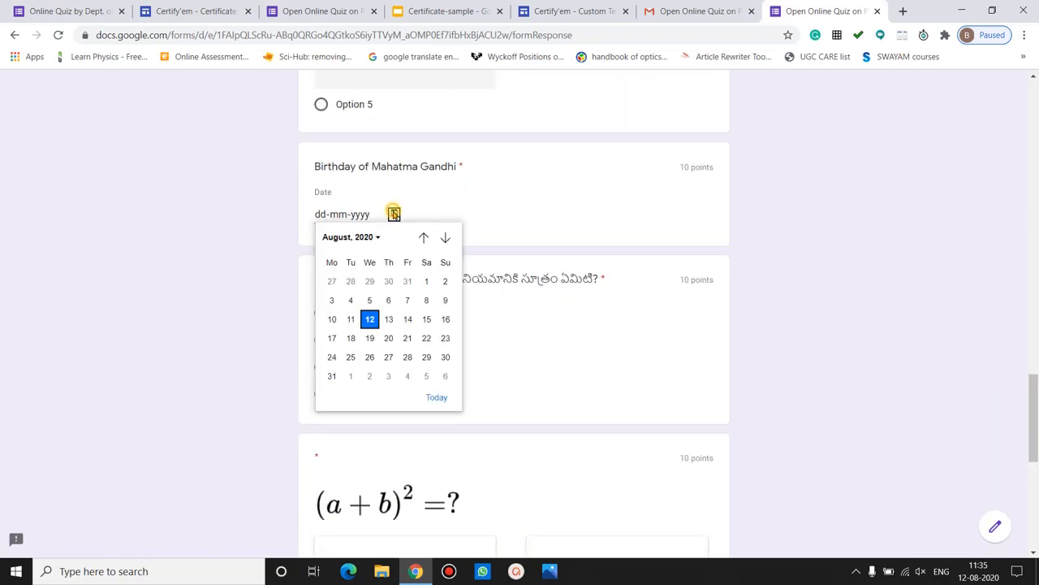
click(408, 299)
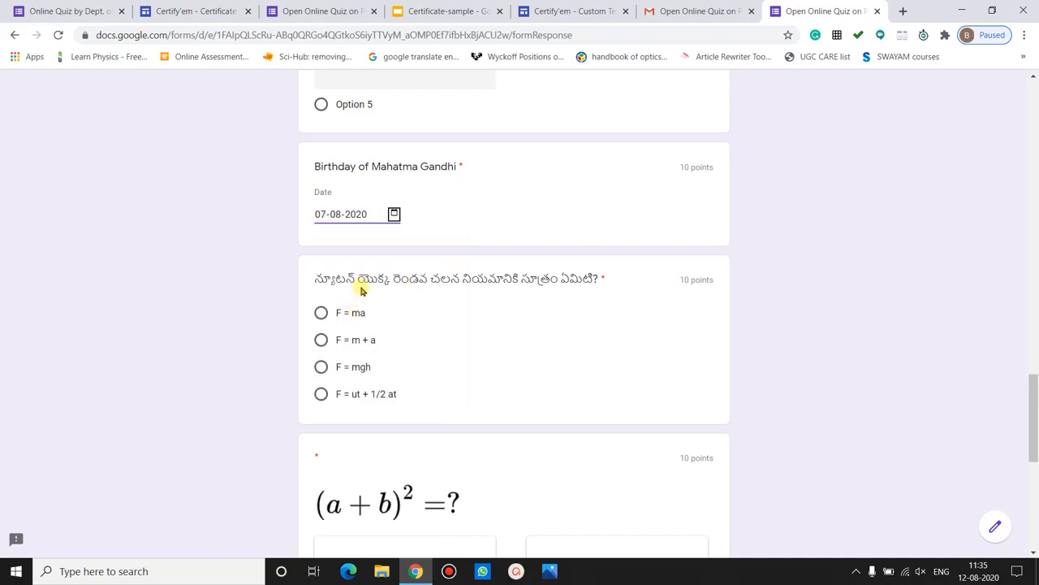
click(321, 315)
drag(1033, 391, 1034, 458)
click(321, 486)
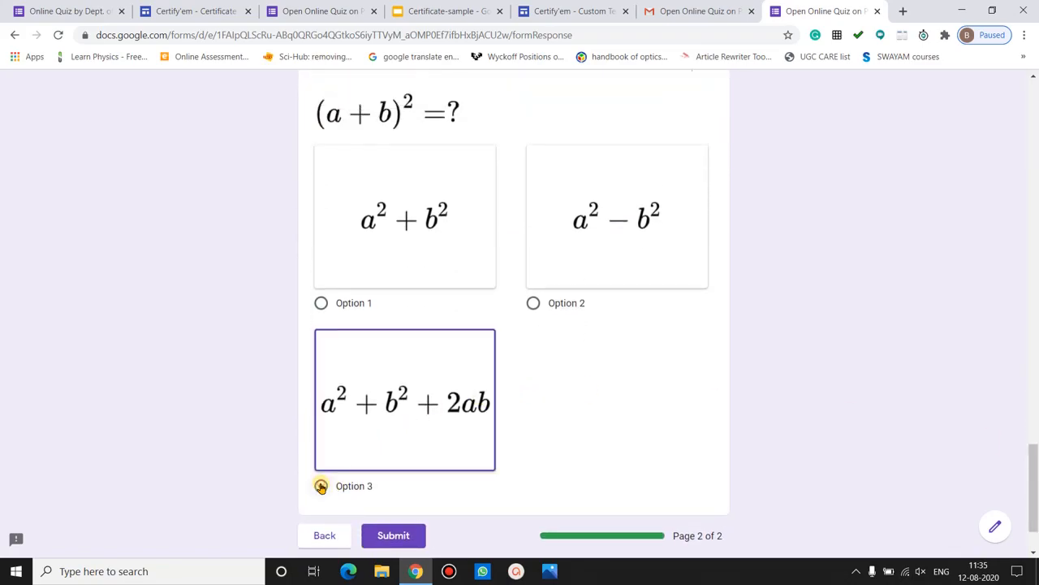
click(394, 535)
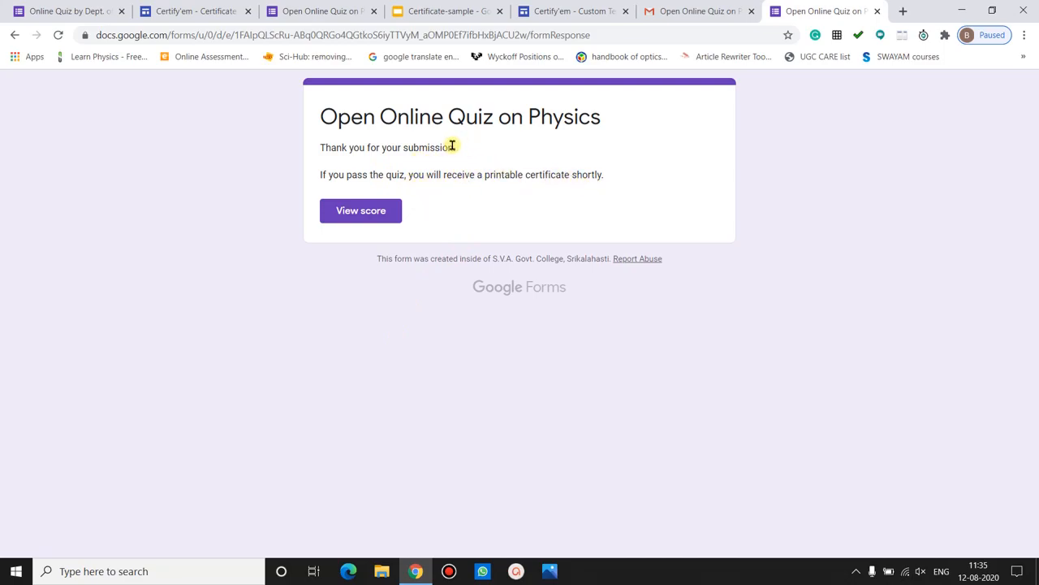
- Open the scored responses, look through the 68/90 result, and close that tab
click(370, 212)
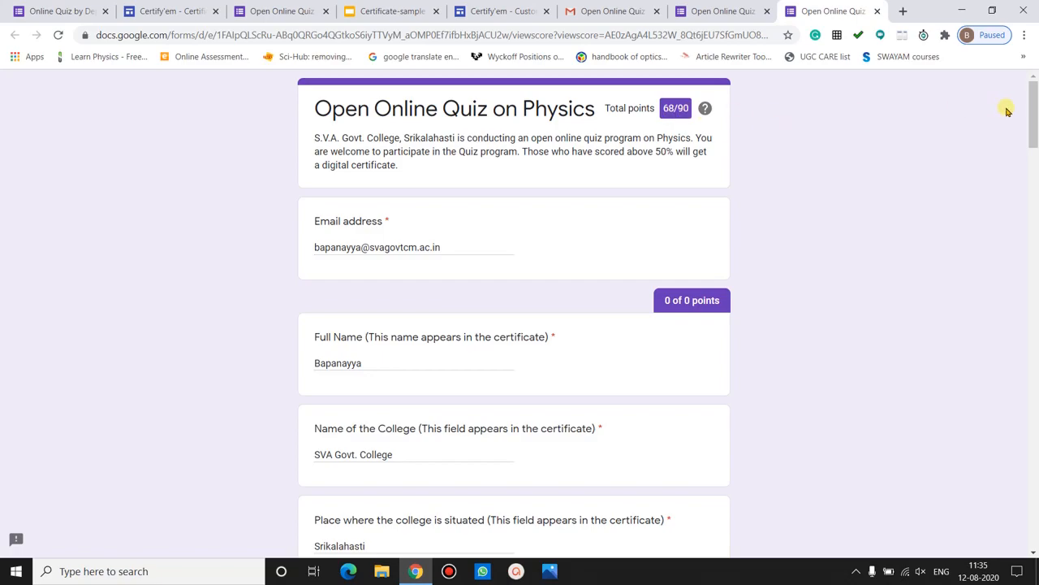
scroll(426, 409, down, 5)
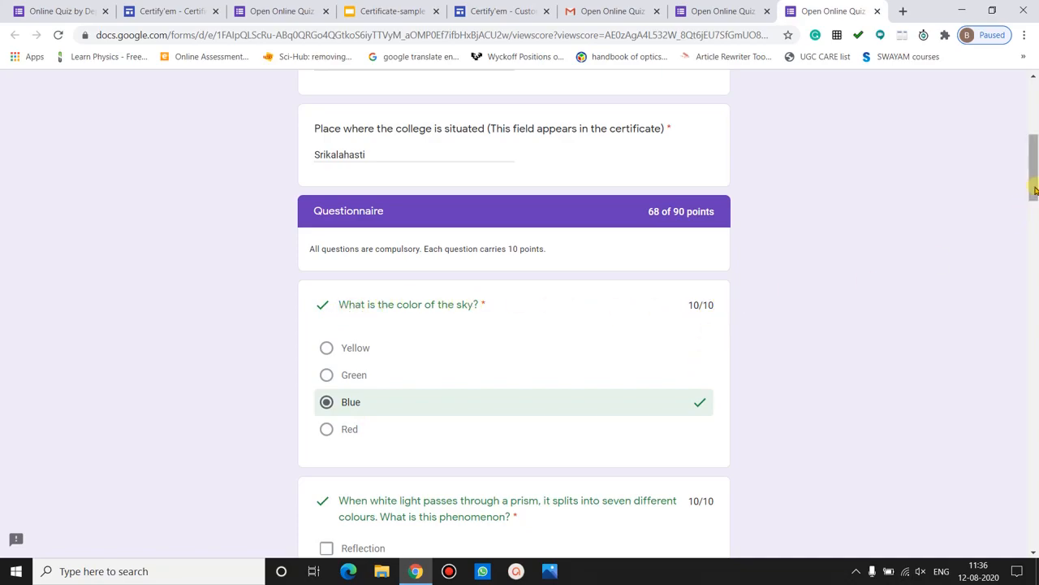
scroll(1019, 223, up, 5)
click(879, 13)
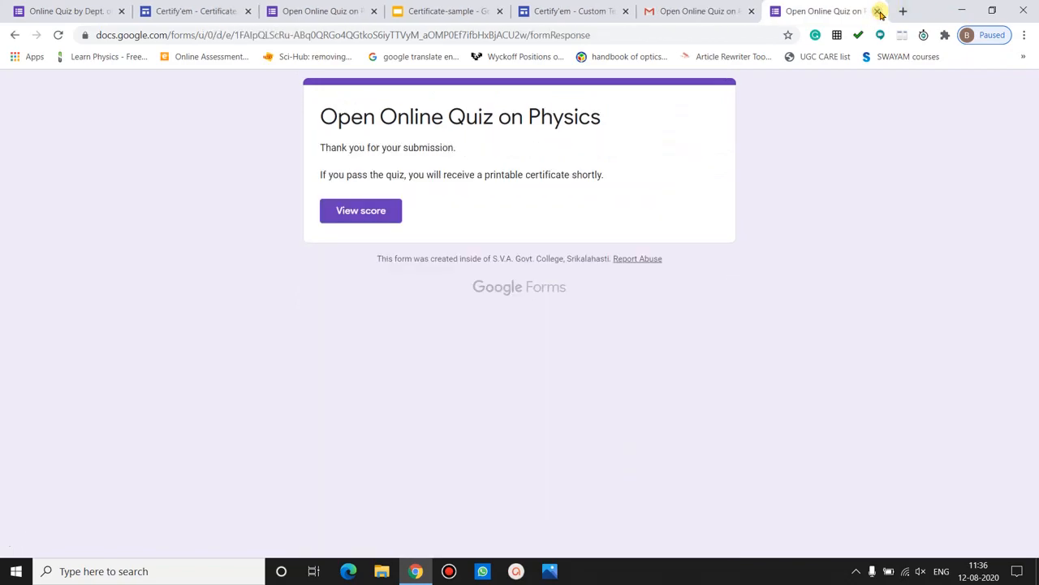
- Return to the Gmail inbox and open the Merit Certificate email with its 55 KB PDF attachment
click(879, 12)
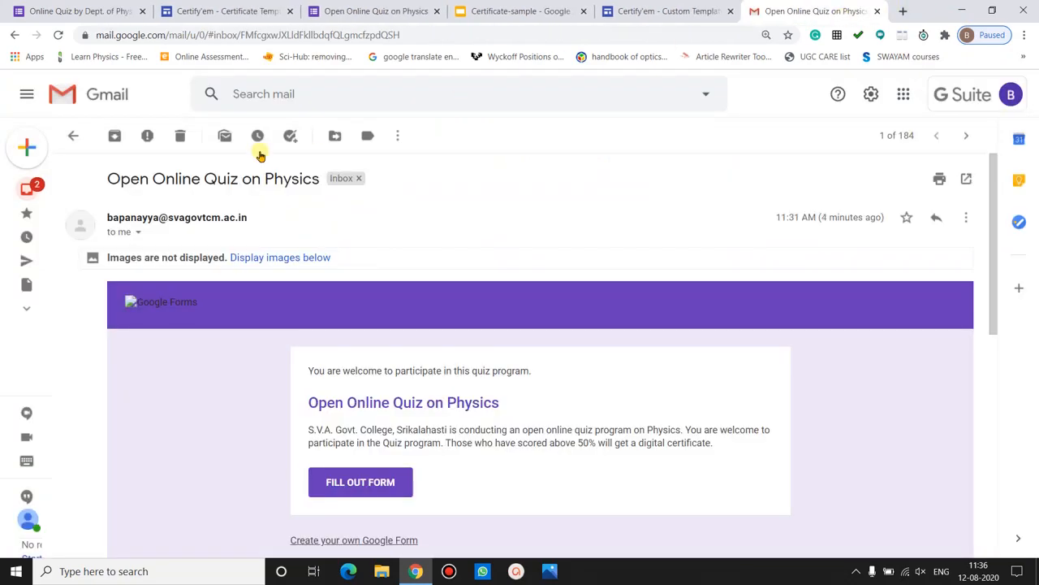
click(73, 135)
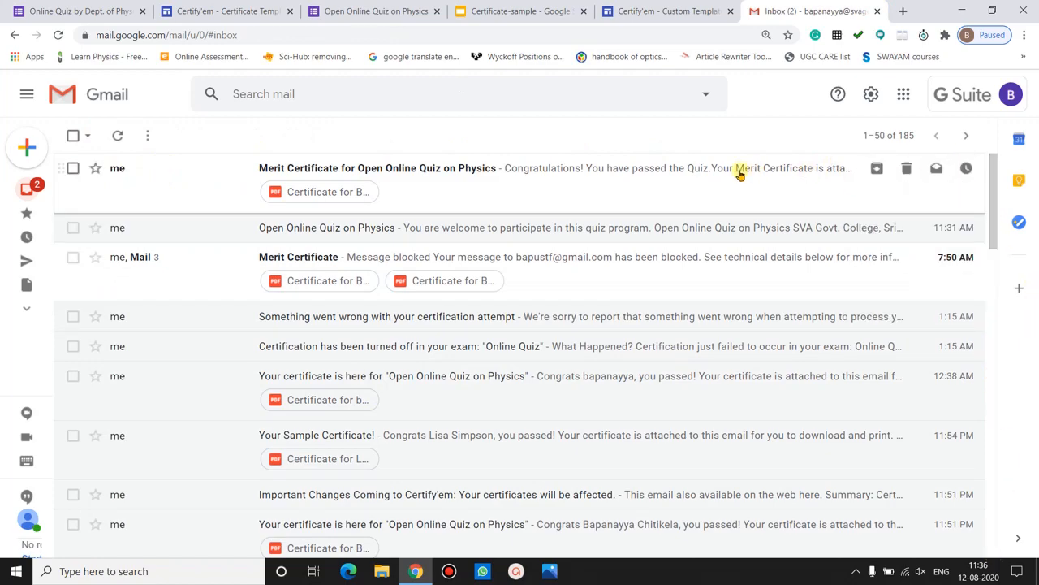
click(414, 175)
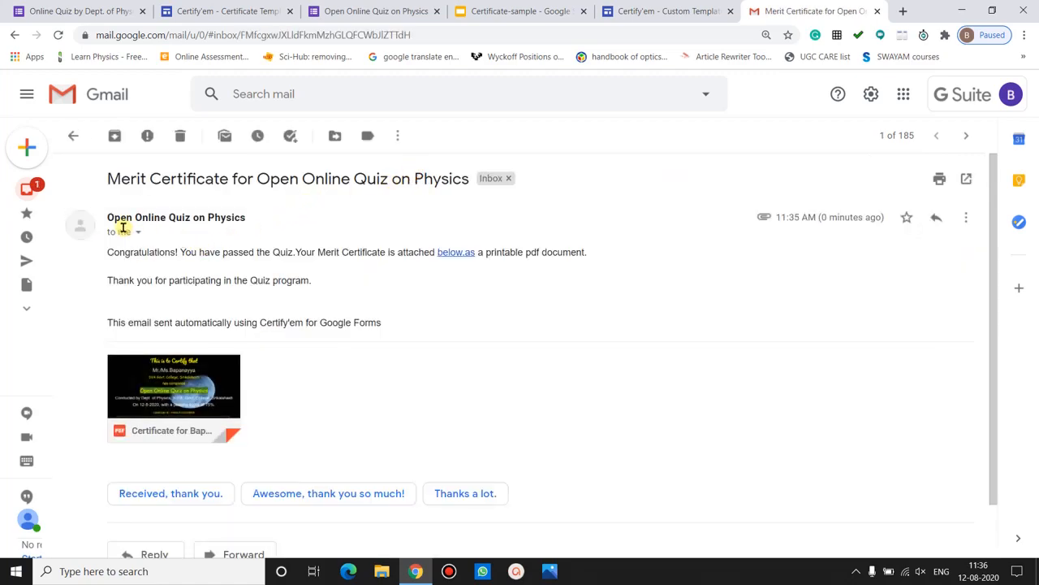
drag(108, 218, 253, 217)
click(252, 217)
click(171, 398)
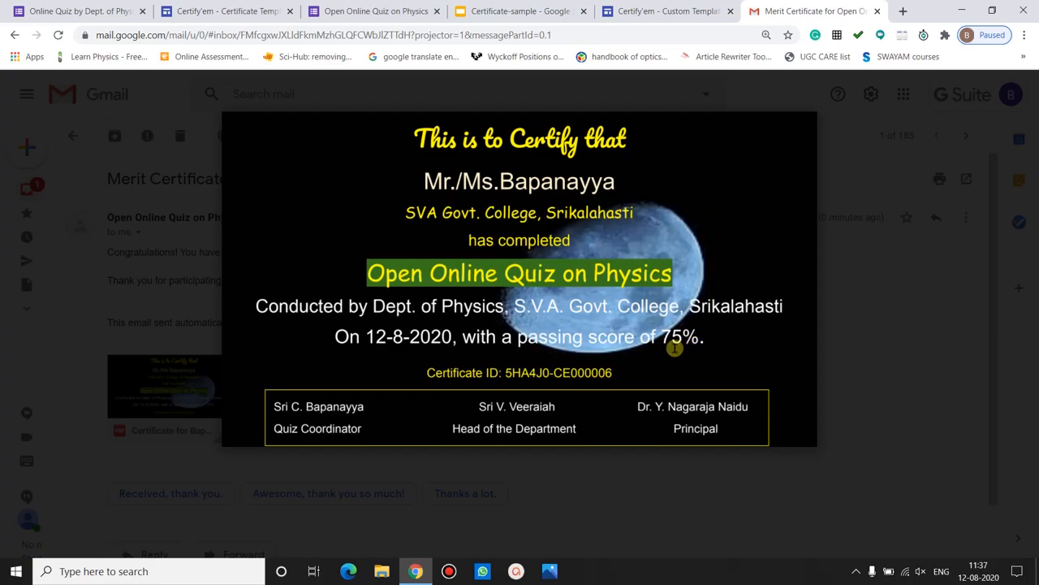
drag(662, 340, 689, 335)
click(709, 337)
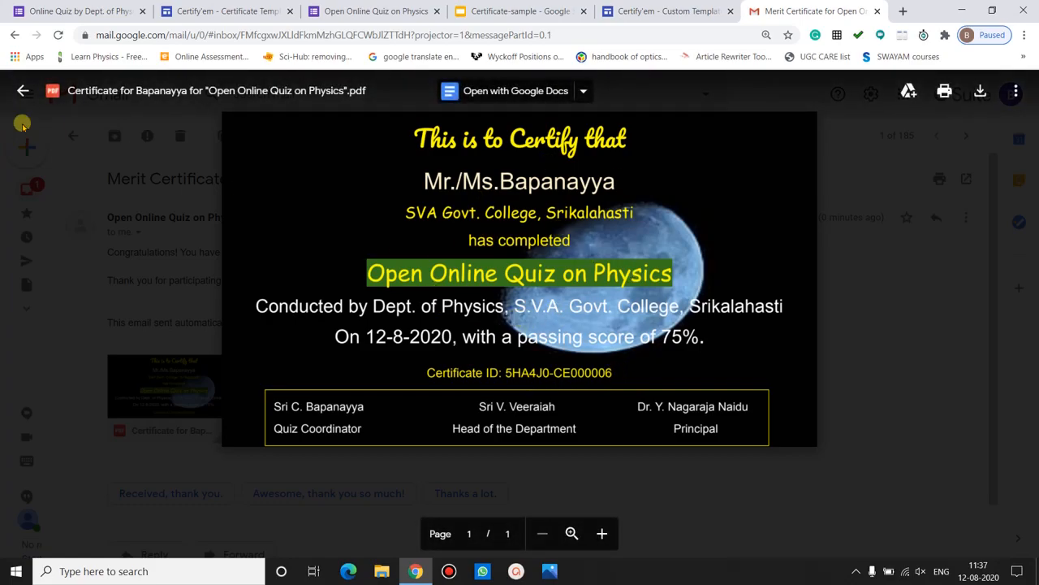
click(23, 90)
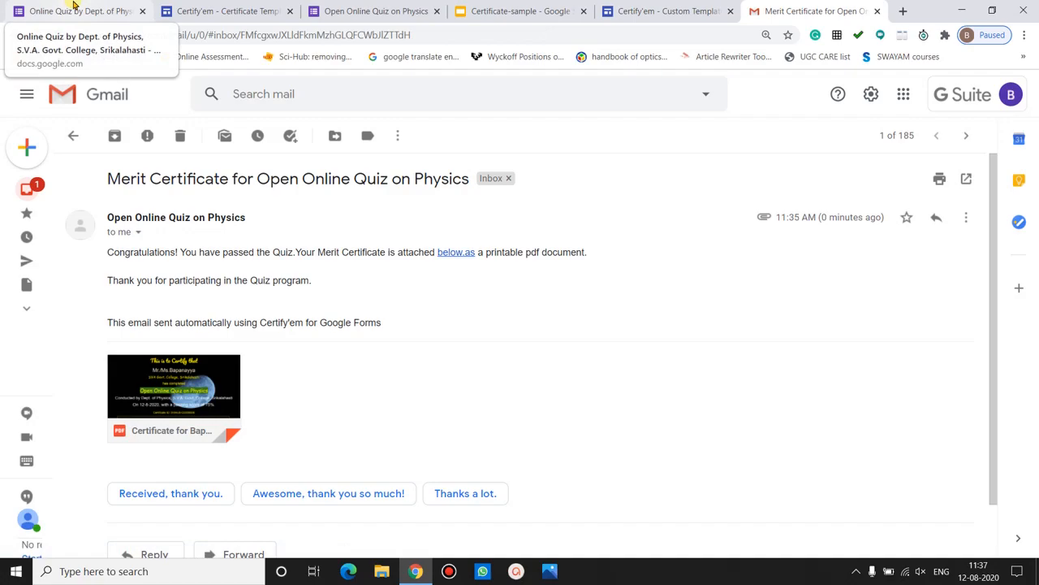
- Return to the physics quiz editor and open Certify'em's Certificate Records spreadsheet
click(75, 8)
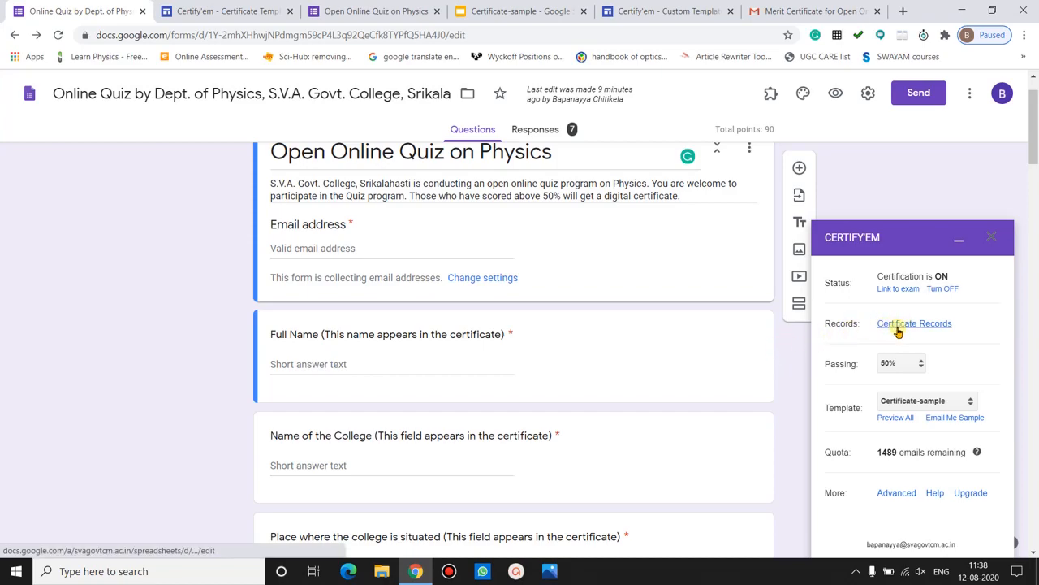
click(898, 330)
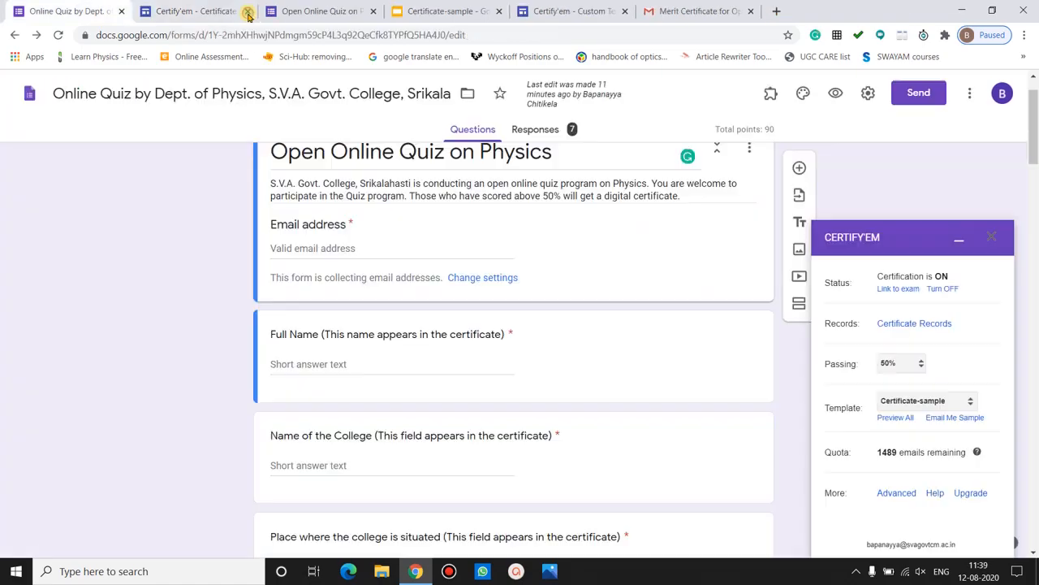
- Close the Certificate Records sheet after confirming the new 75% record
click(248, 10)
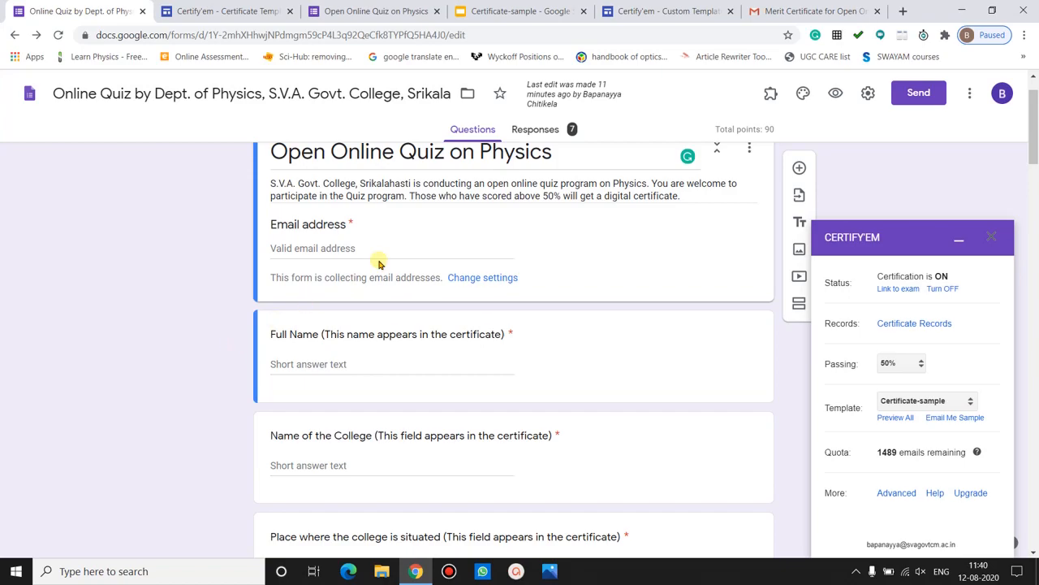
- Open Certify'em's Resend Certificates list from the Add-ons menu to see processed responses
click(770, 96)
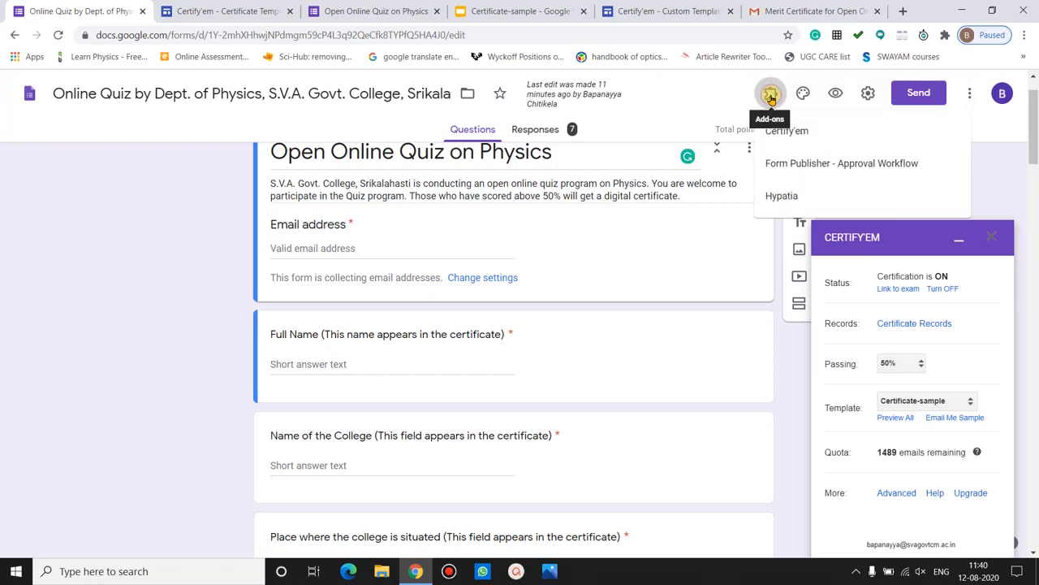
click(796, 133)
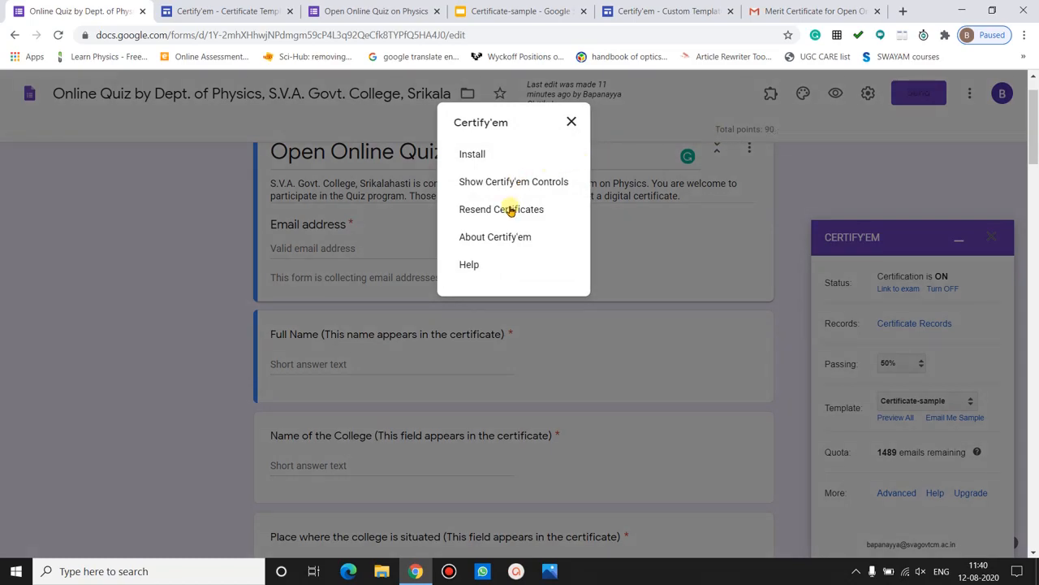
click(516, 210)
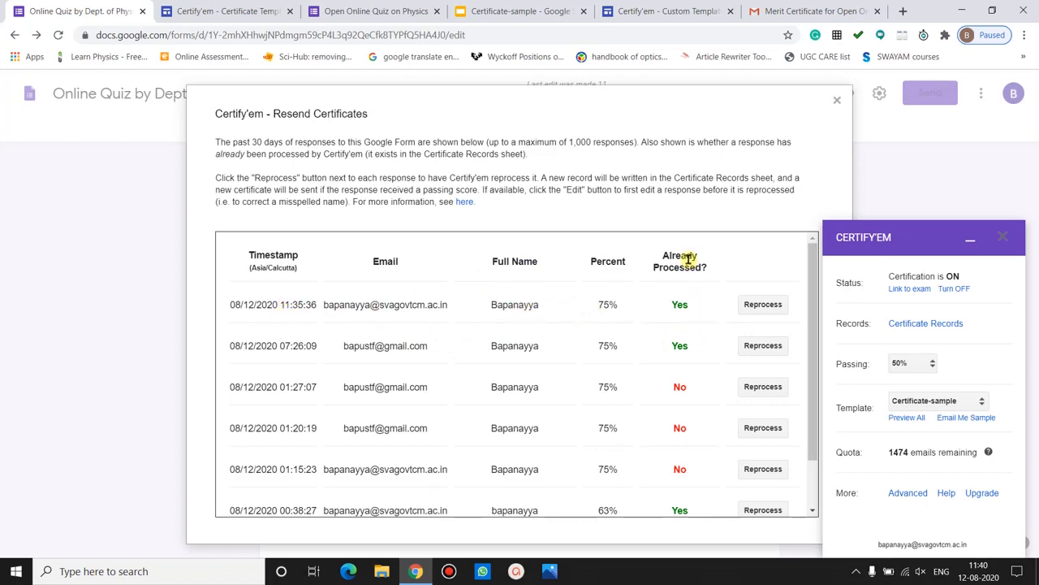
- Reprocess the 08/12/2020 11:35:36 response so its certificate is resent
drag(810, 325, 814, 368)
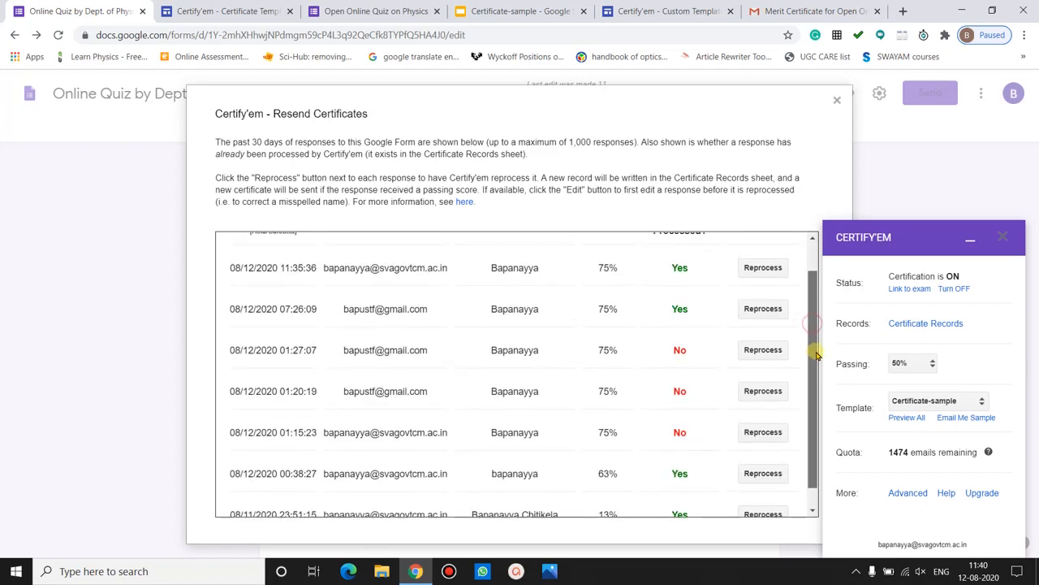
scroll(674, 364, up, 1)
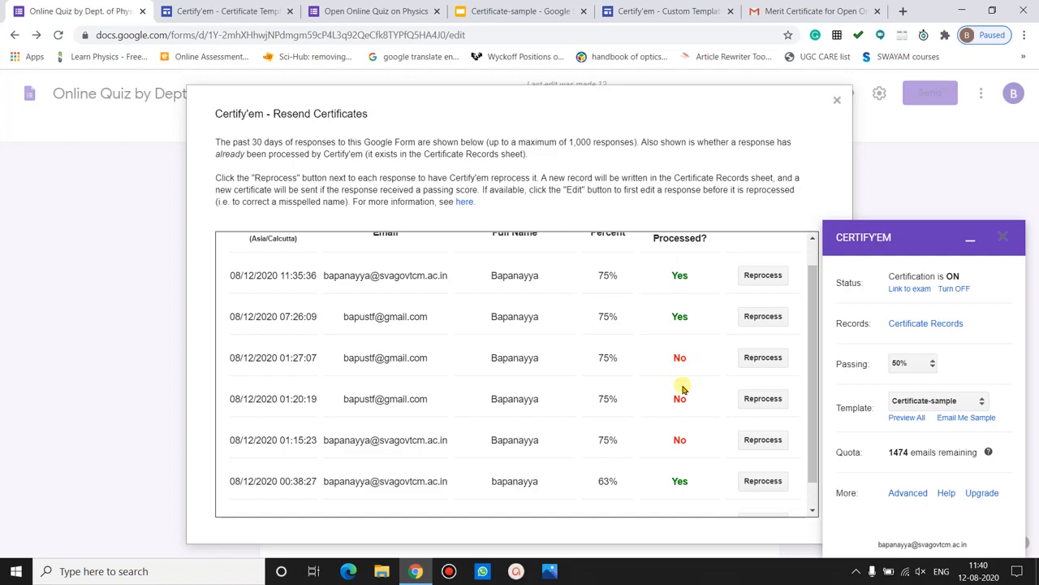
drag(809, 364, 810, 333)
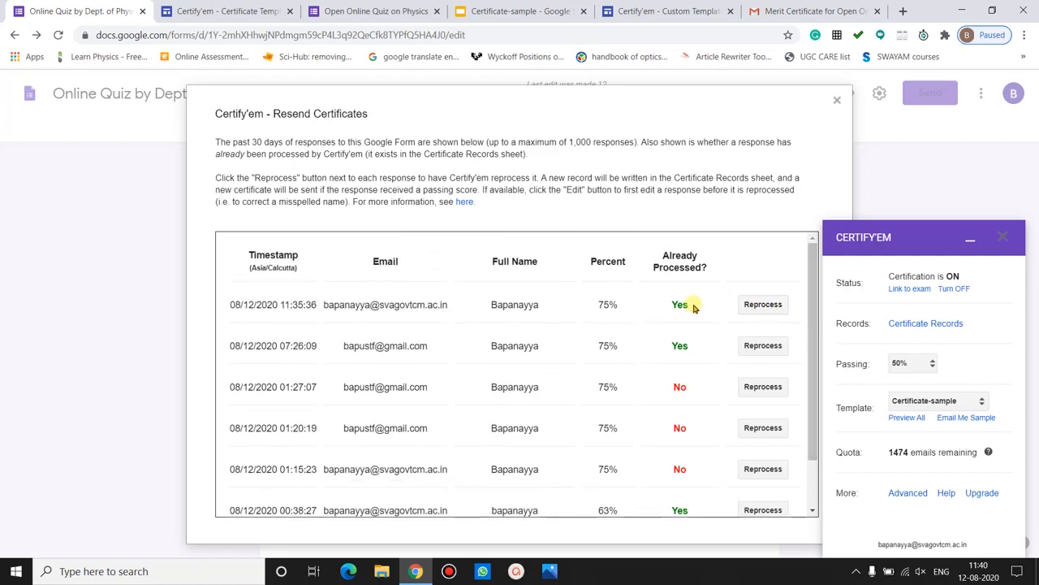
click(763, 305)
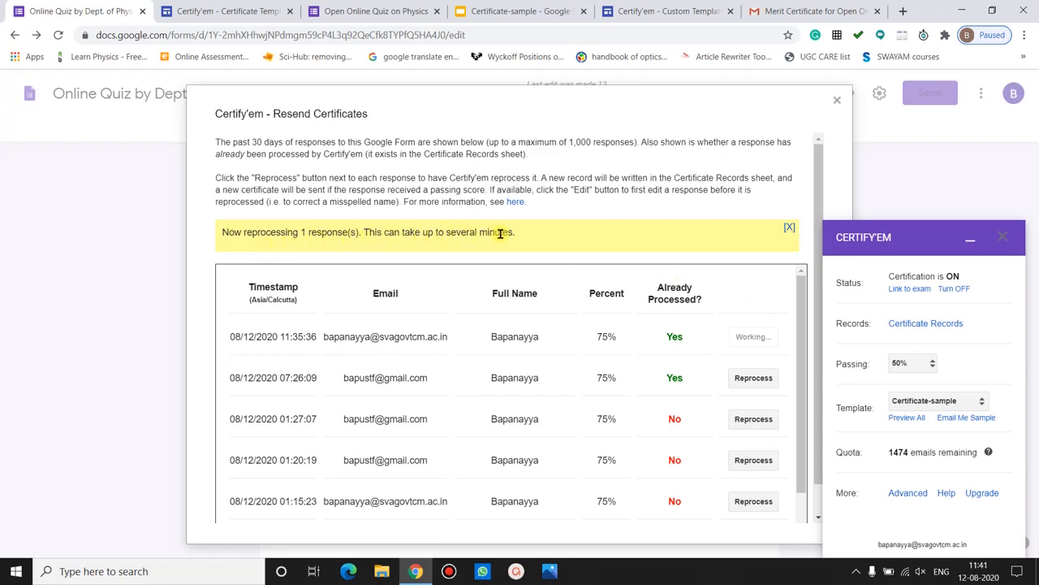
- Review the reprocessing notice and close the Resend Certificates list
drag(528, 236, 319, 229)
click(319, 229)
click(836, 99)
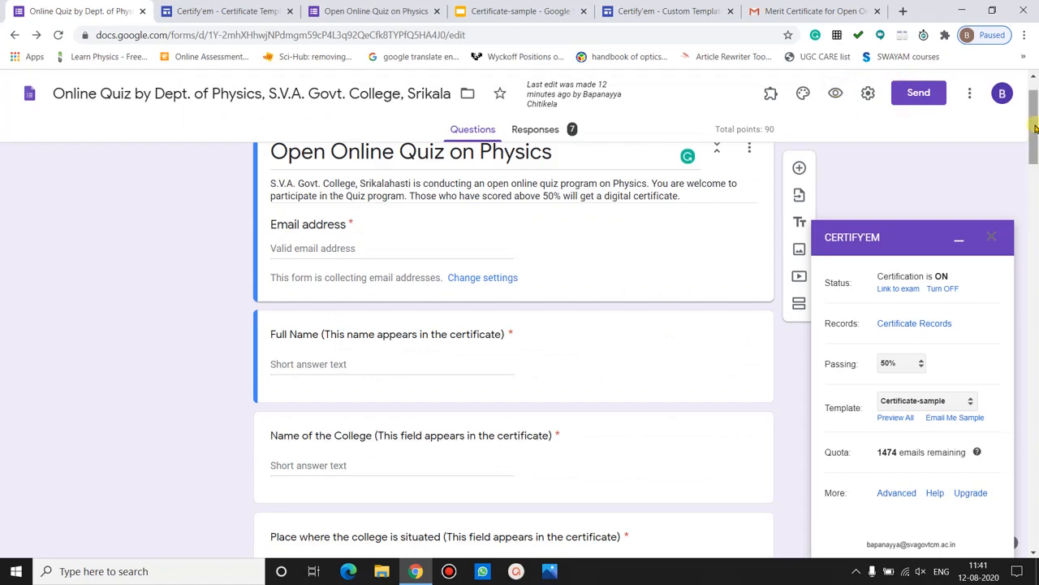
scroll(1034, 96, up, 2)
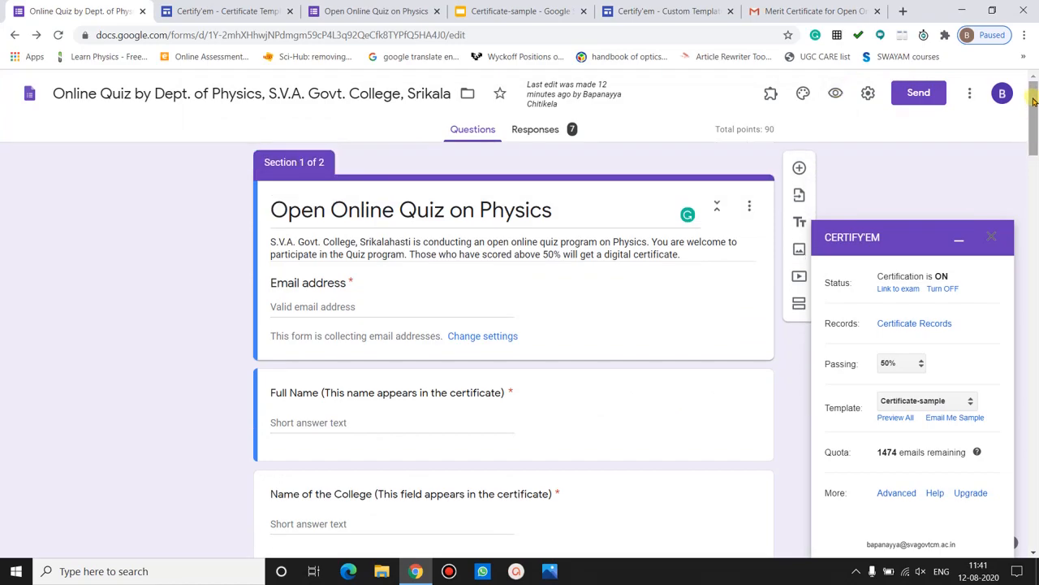